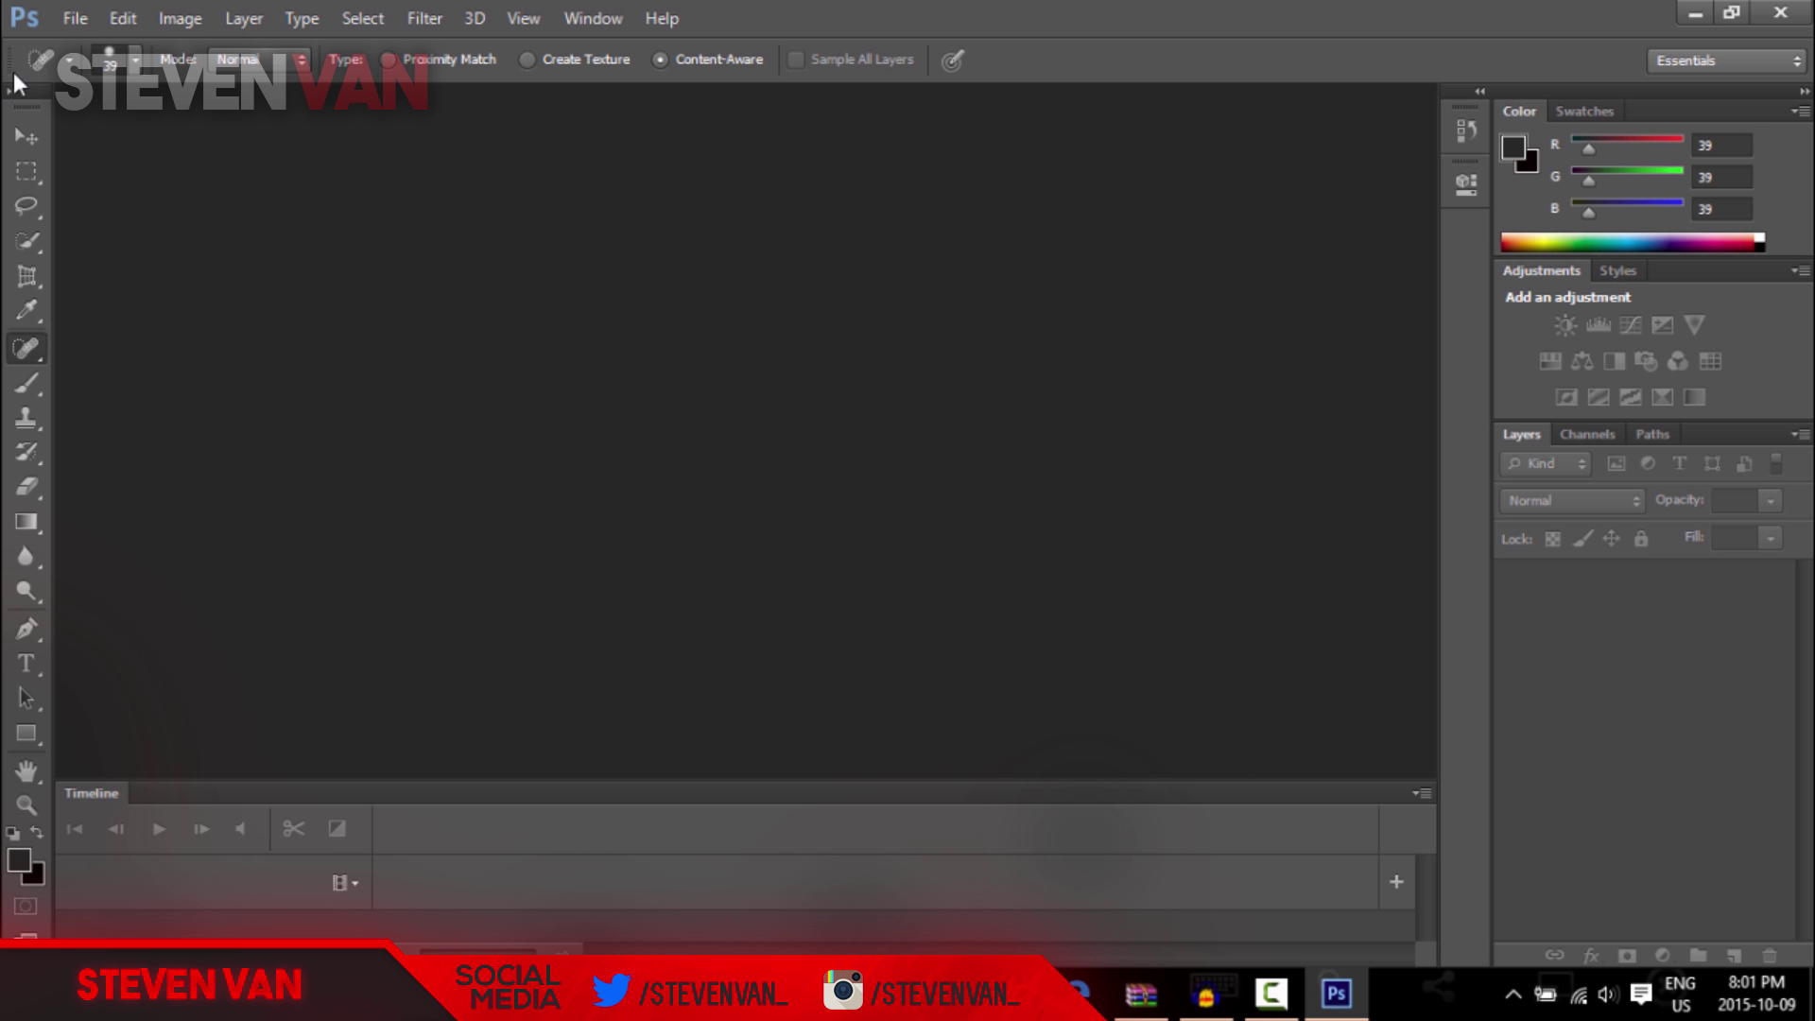
# - Select the Move tool in the Tools panel
pyautogui.click(27, 136)
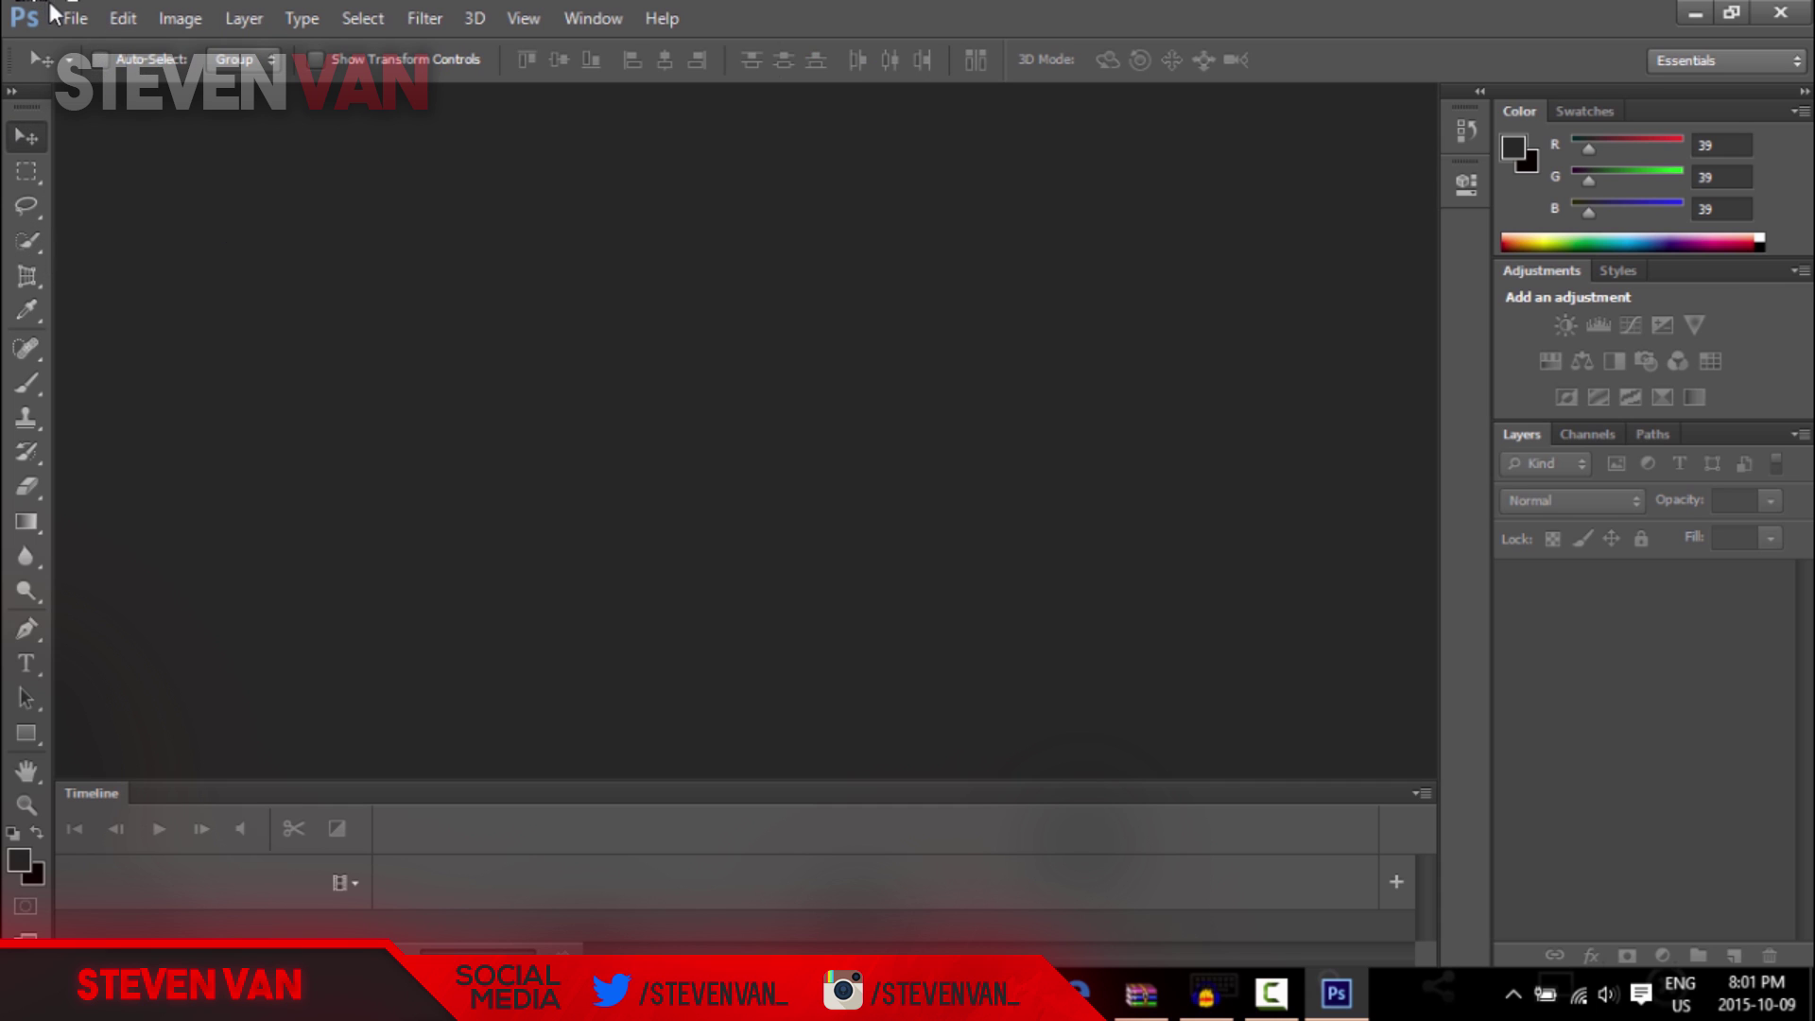
# - Create Untitled-1 via File > New at 1920 × 1080 pixels with a transparent background
pyautogui.click(76, 19)
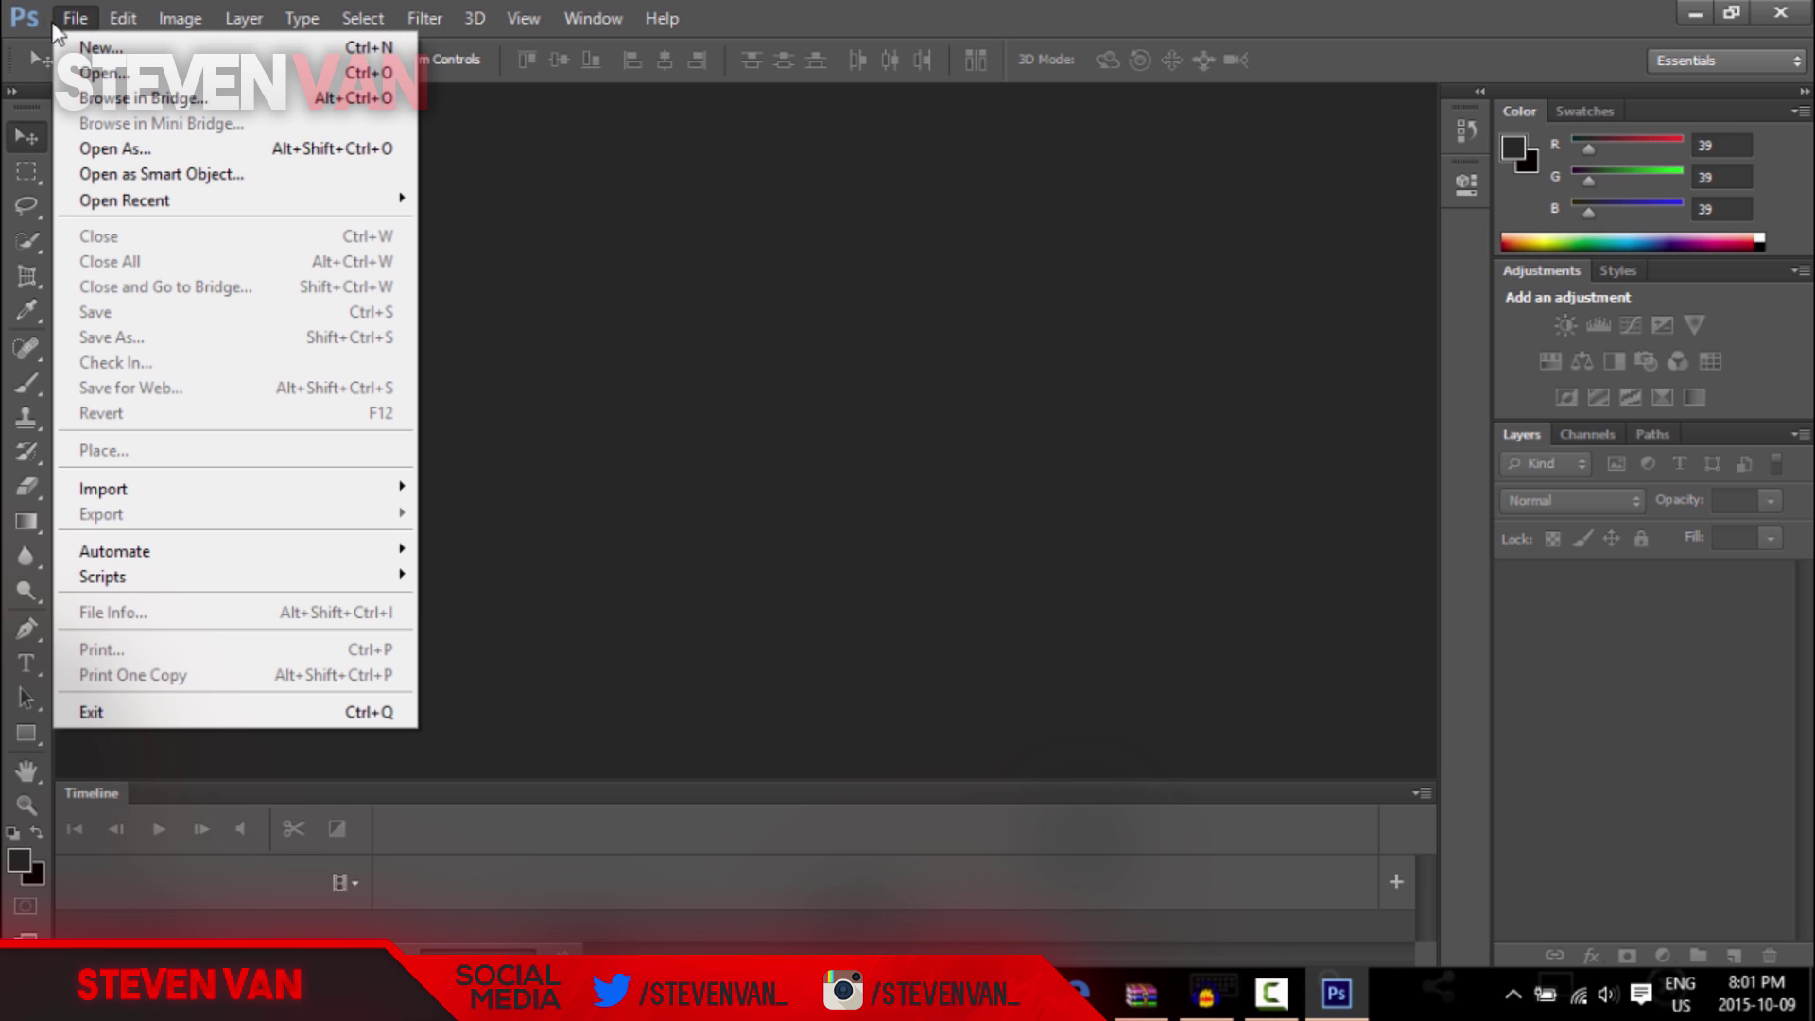
pyautogui.click(99, 47)
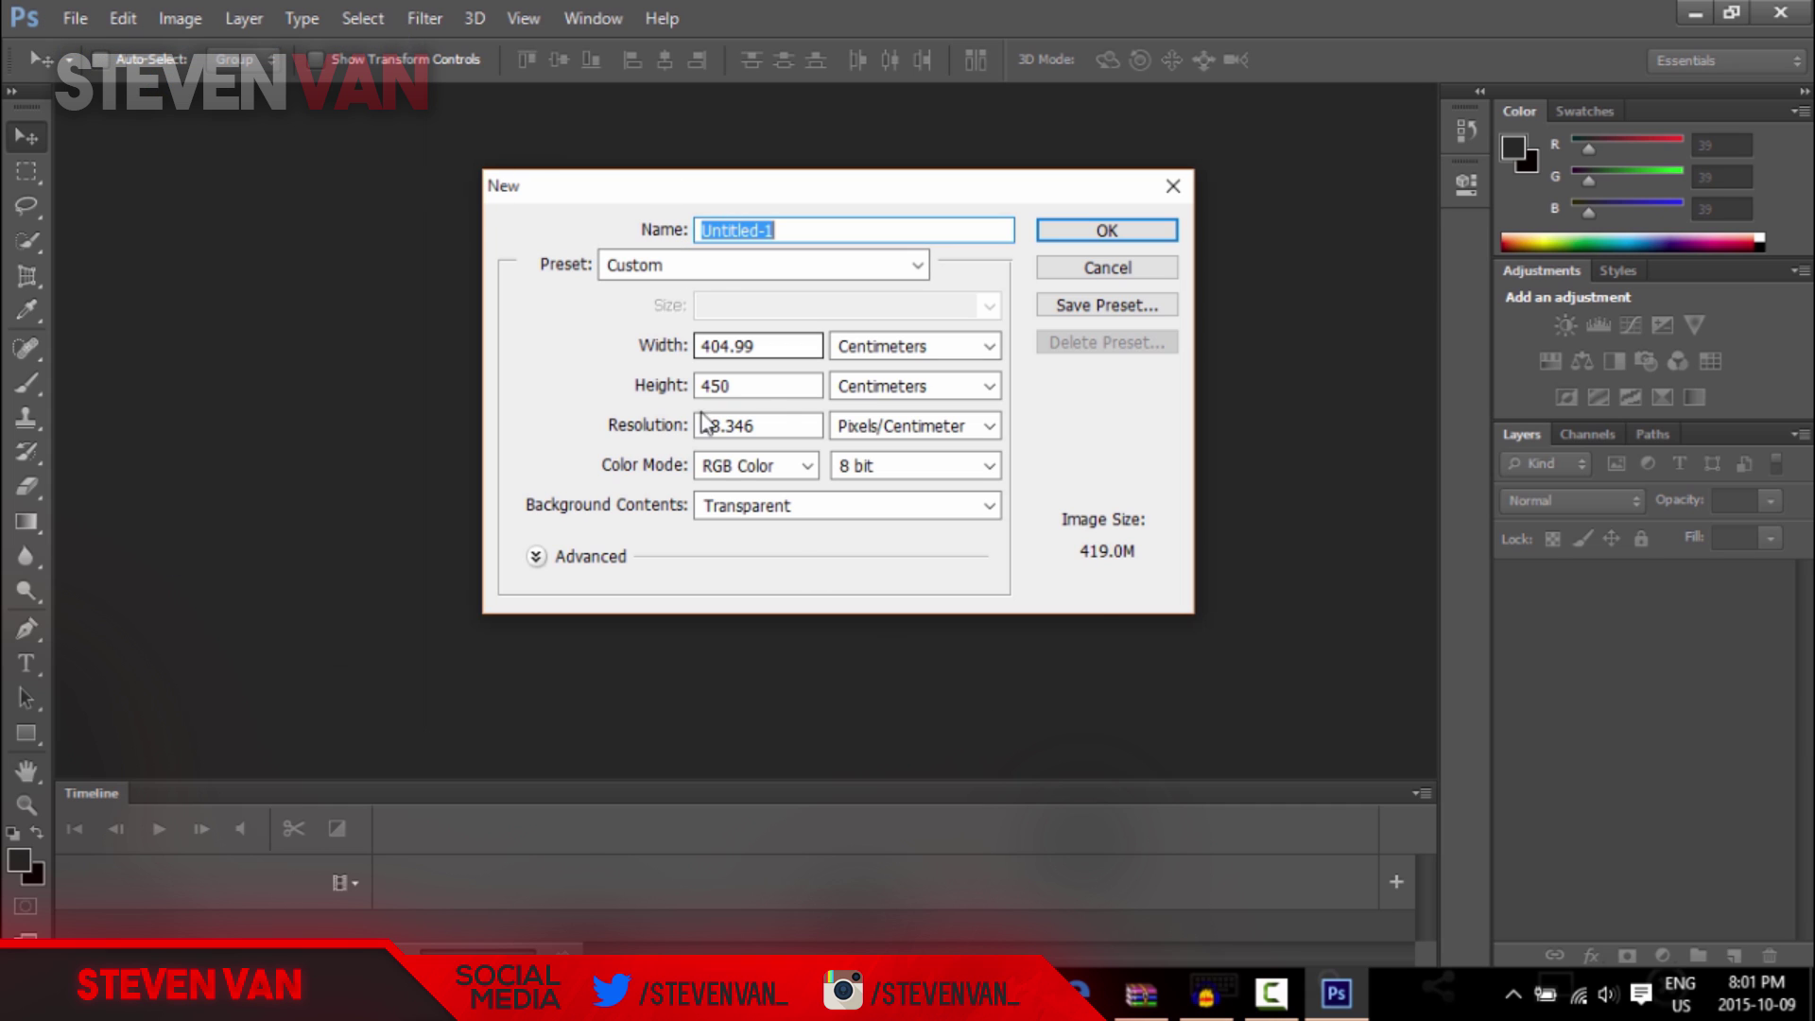
pyautogui.click(862, 357)
pyautogui.click(854, 370)
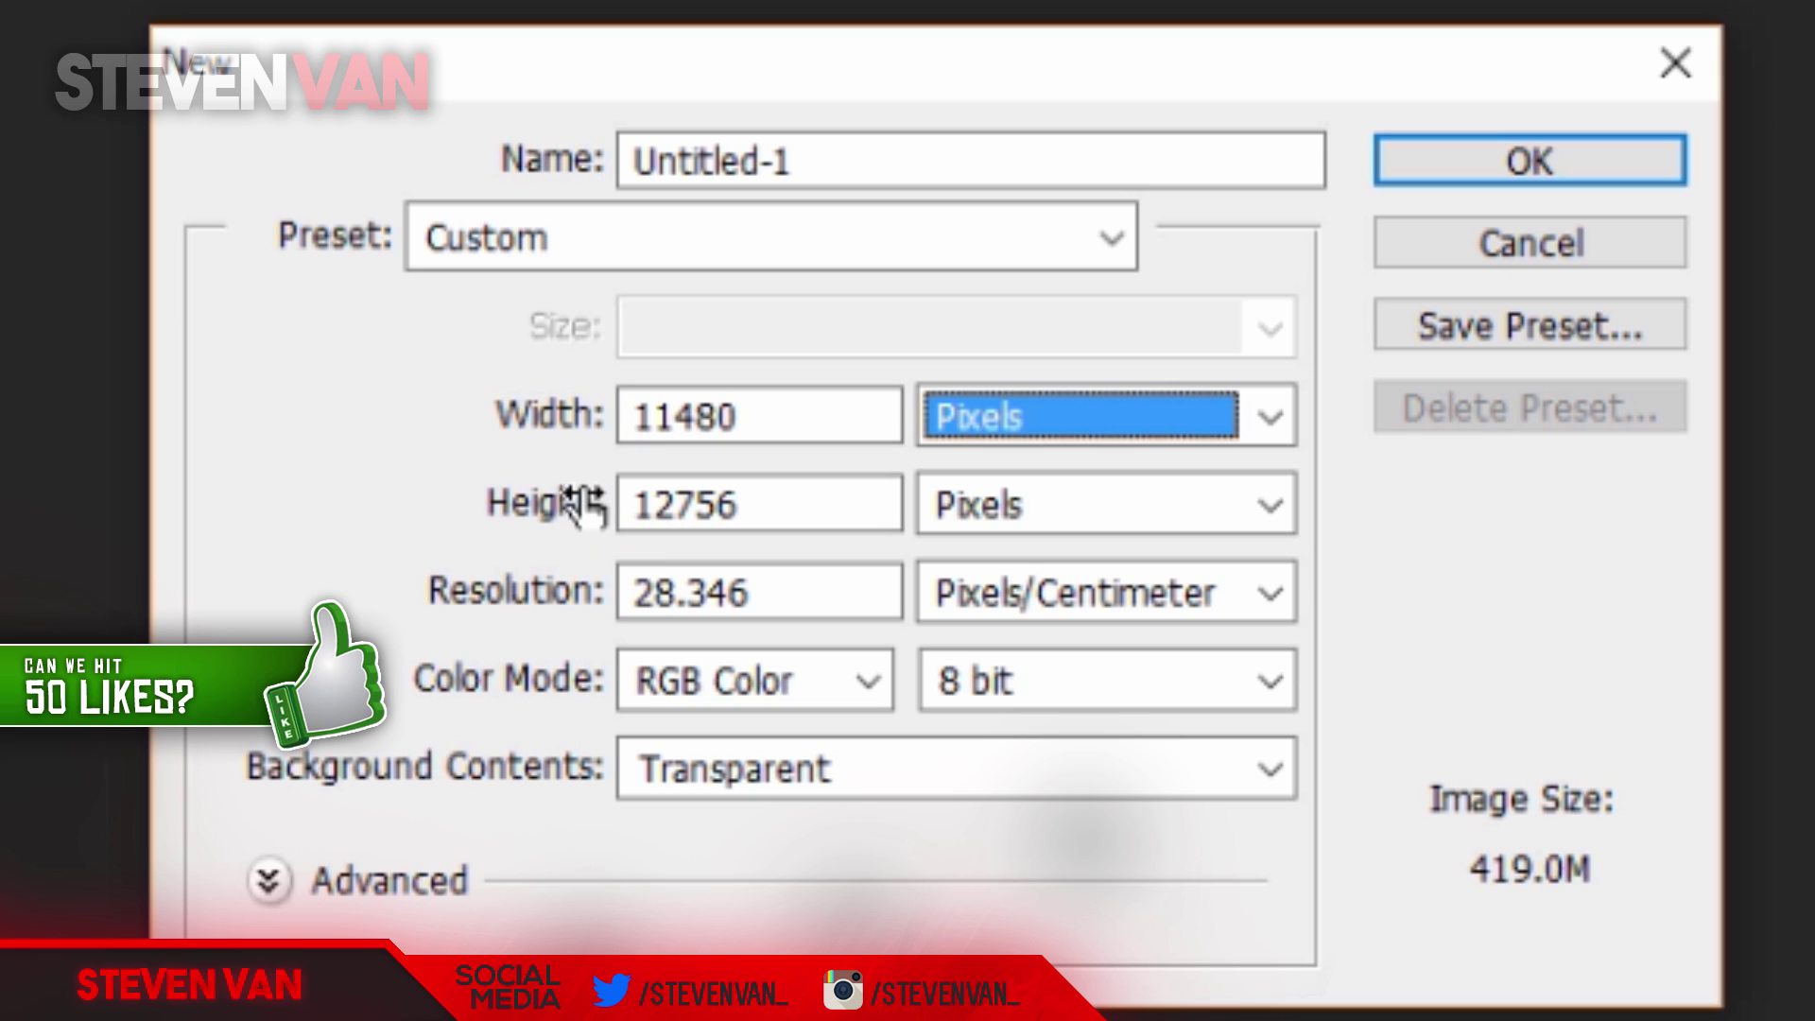
pyautogui.click(817, 419)
pyautogui.doubleClick(817, 419)
pyautogui.click(817, 419)
pyautogui.doubleClick(817, 419)
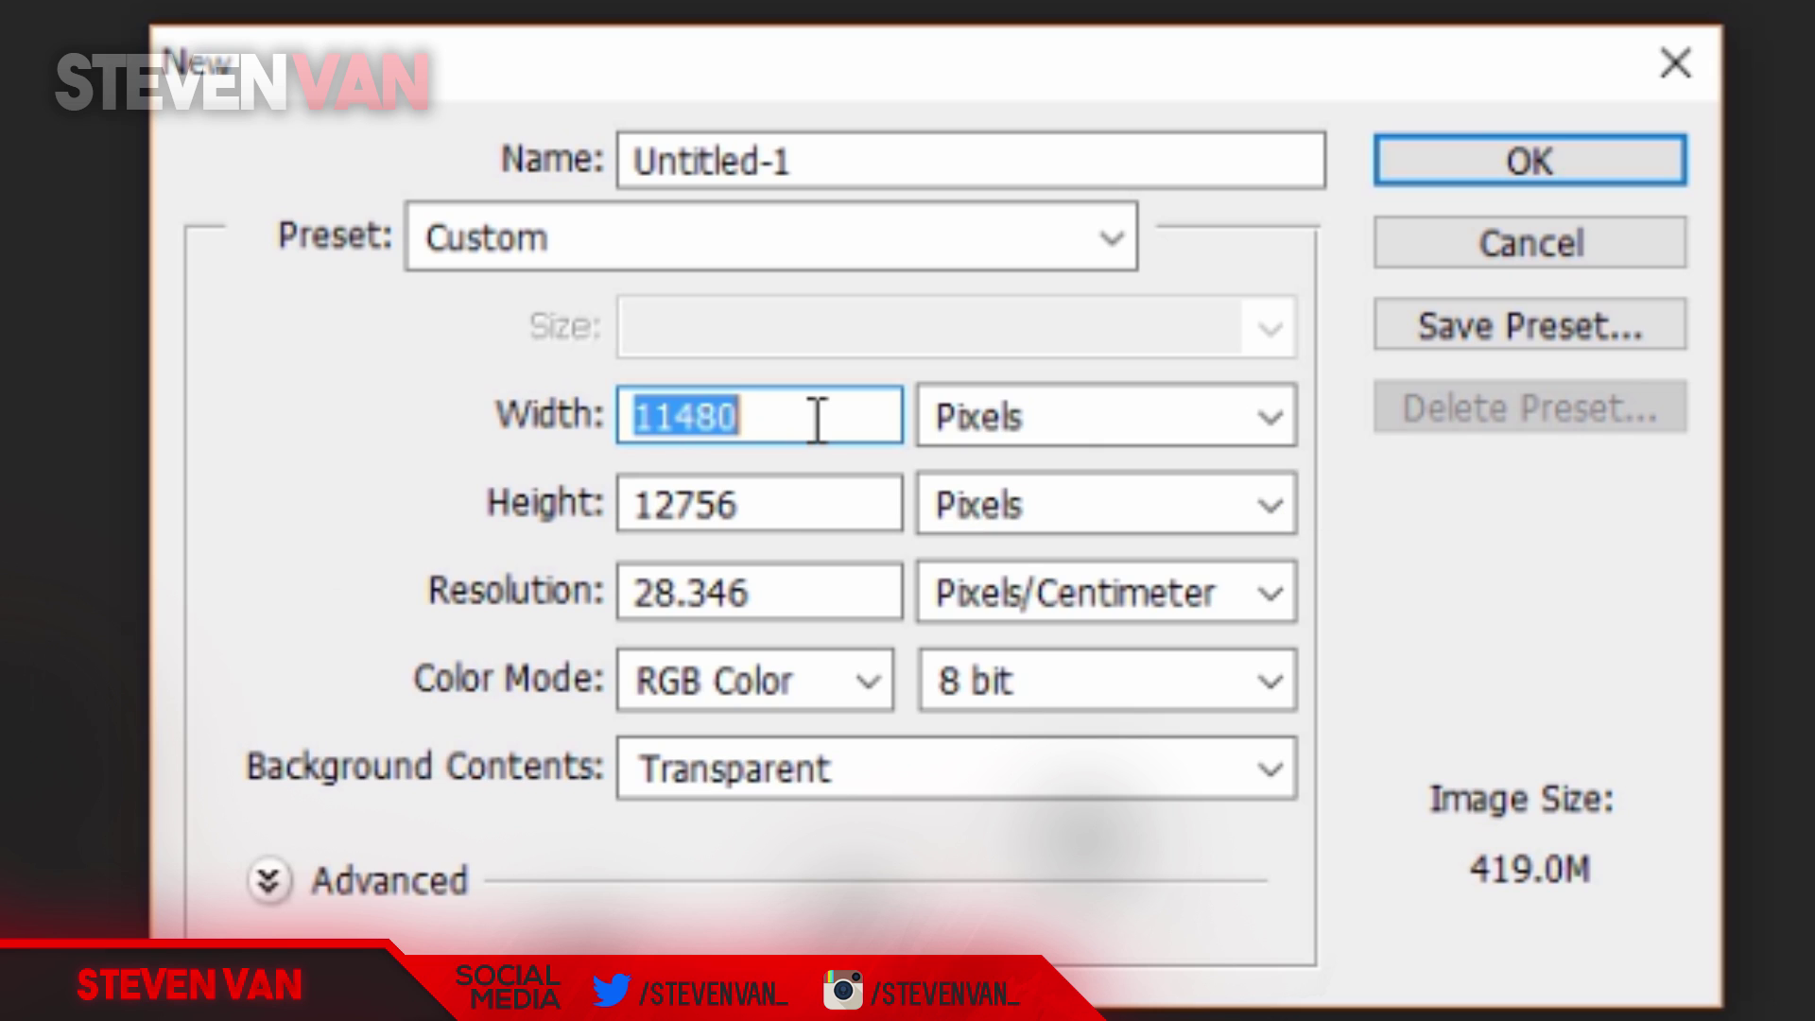
pyautogui.press('BackSpace')
pyautogui.write('1920')
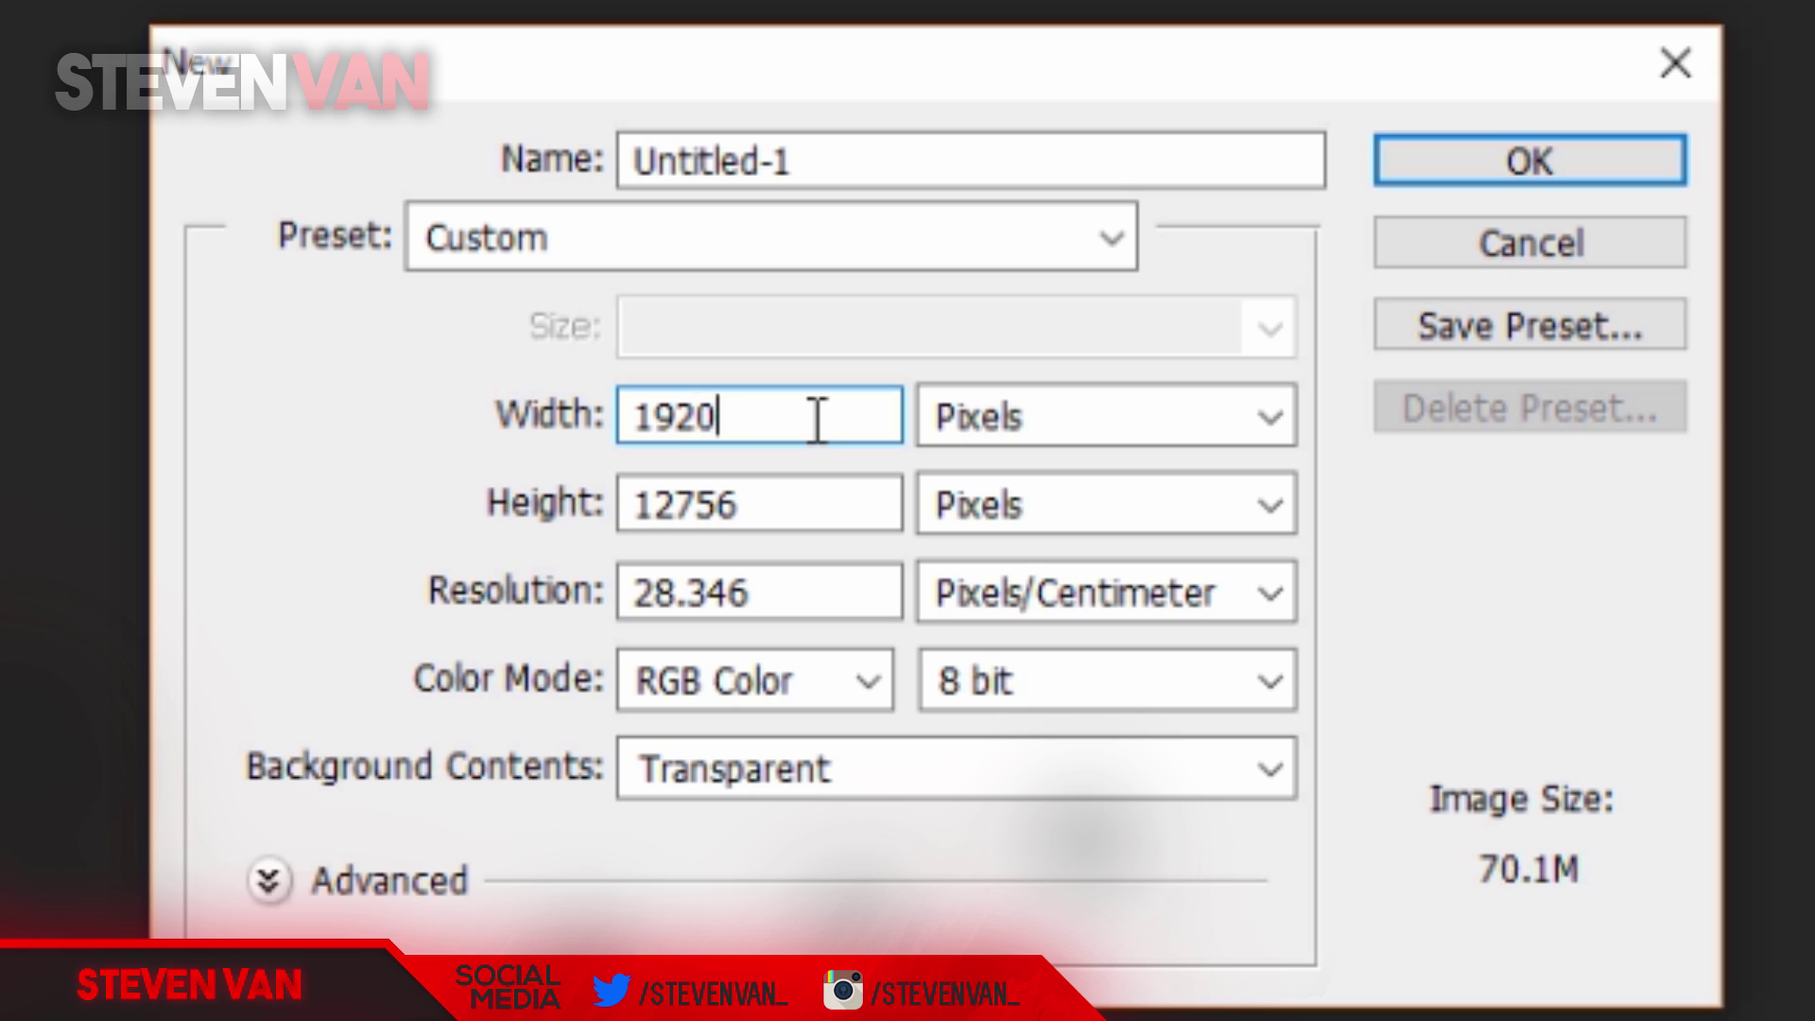
pyautogui.press('Tab')
pyautogui.press('Tab')
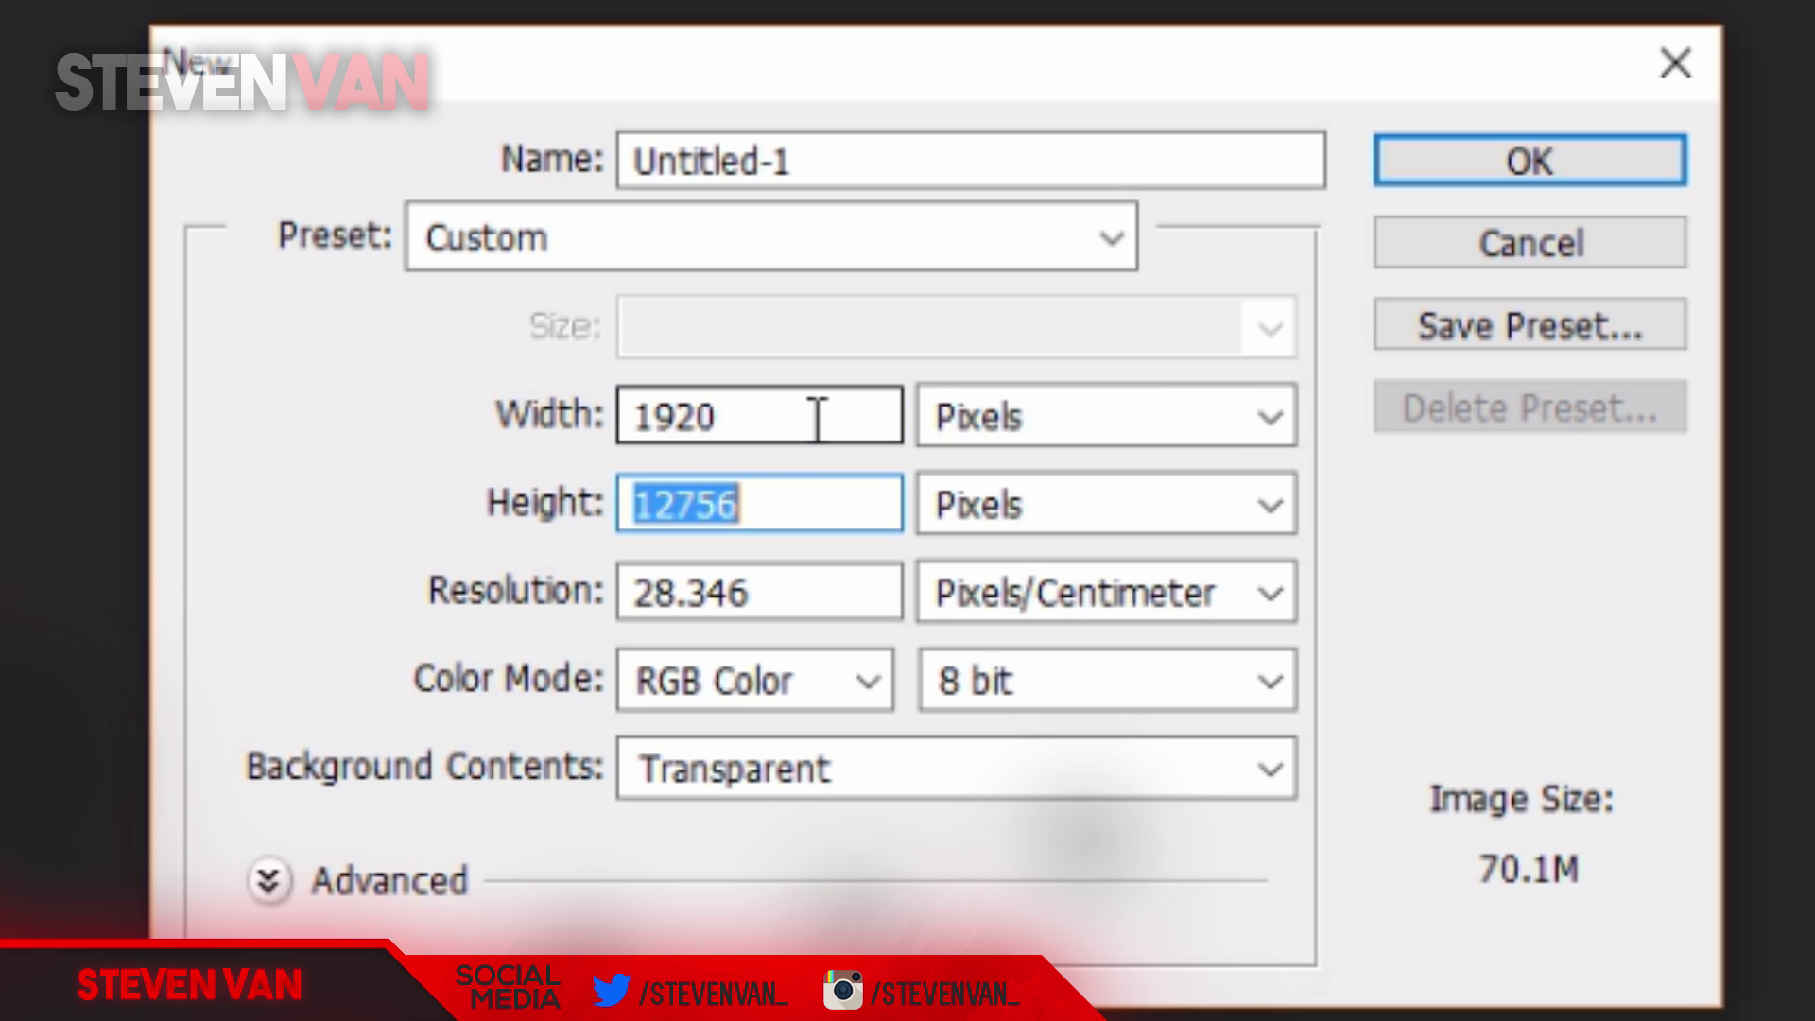
pyautogui.write('1080')
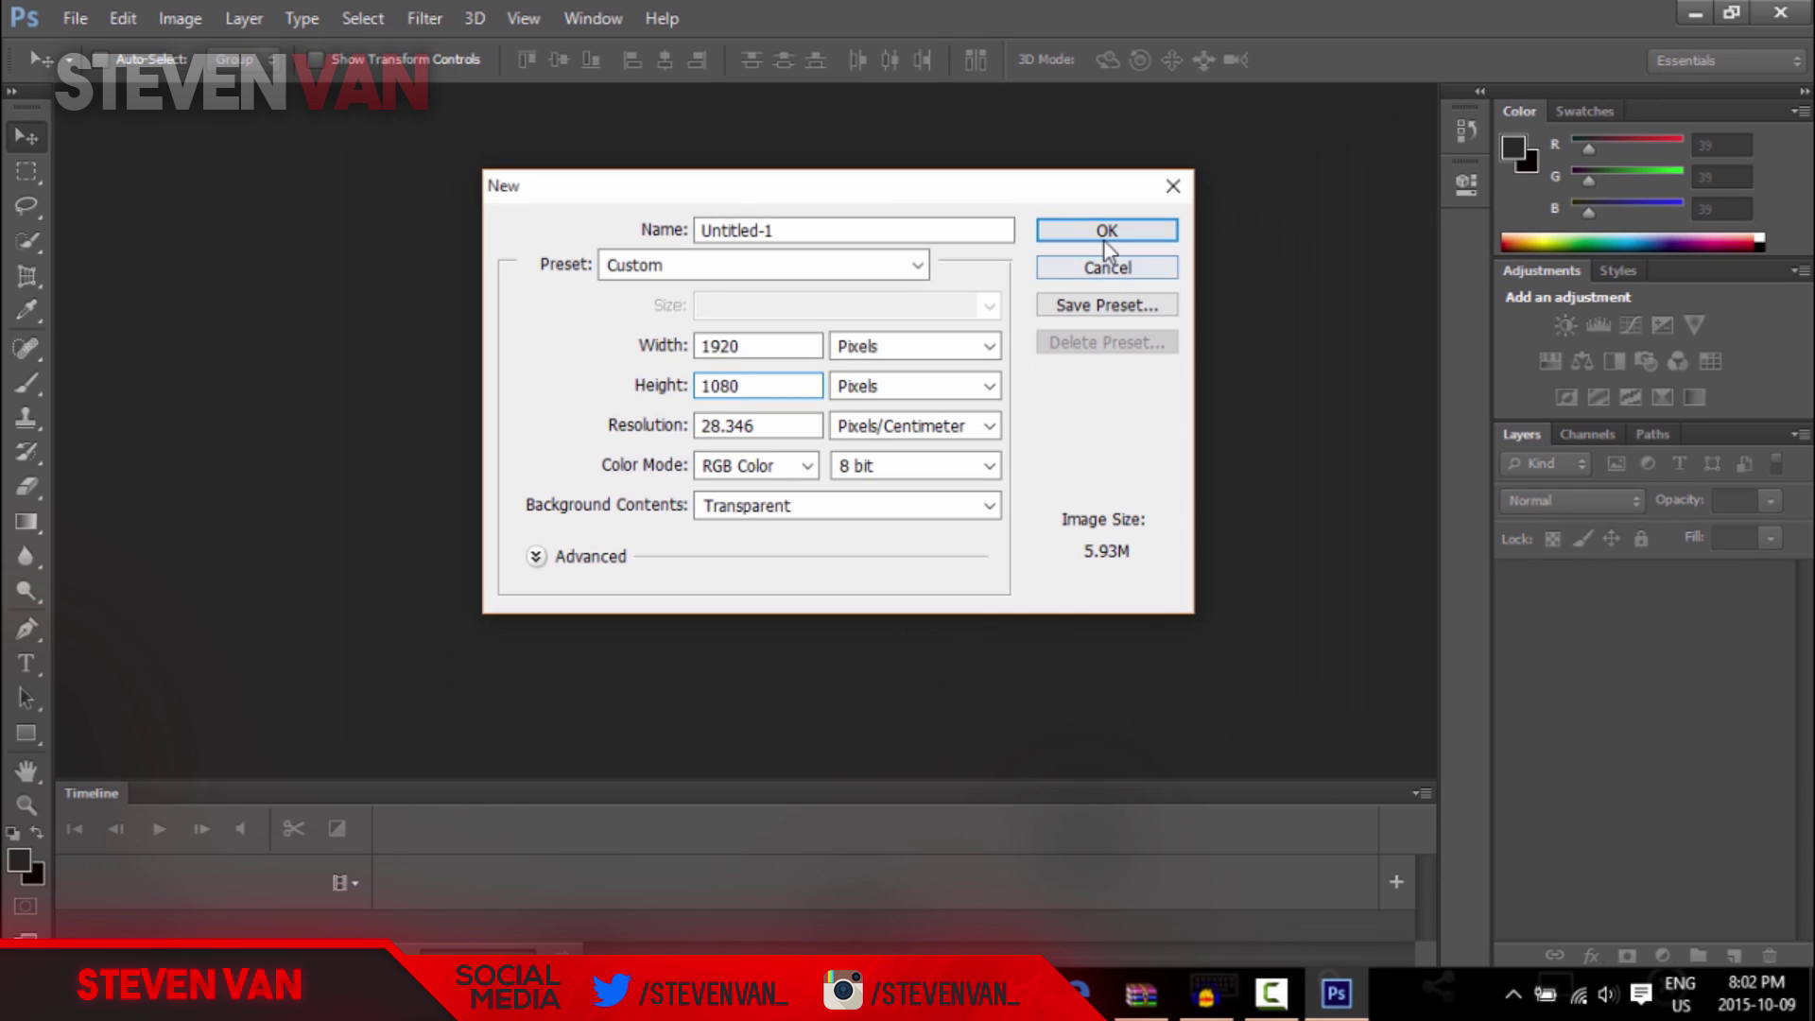
pyautogui.click(1103, 238)
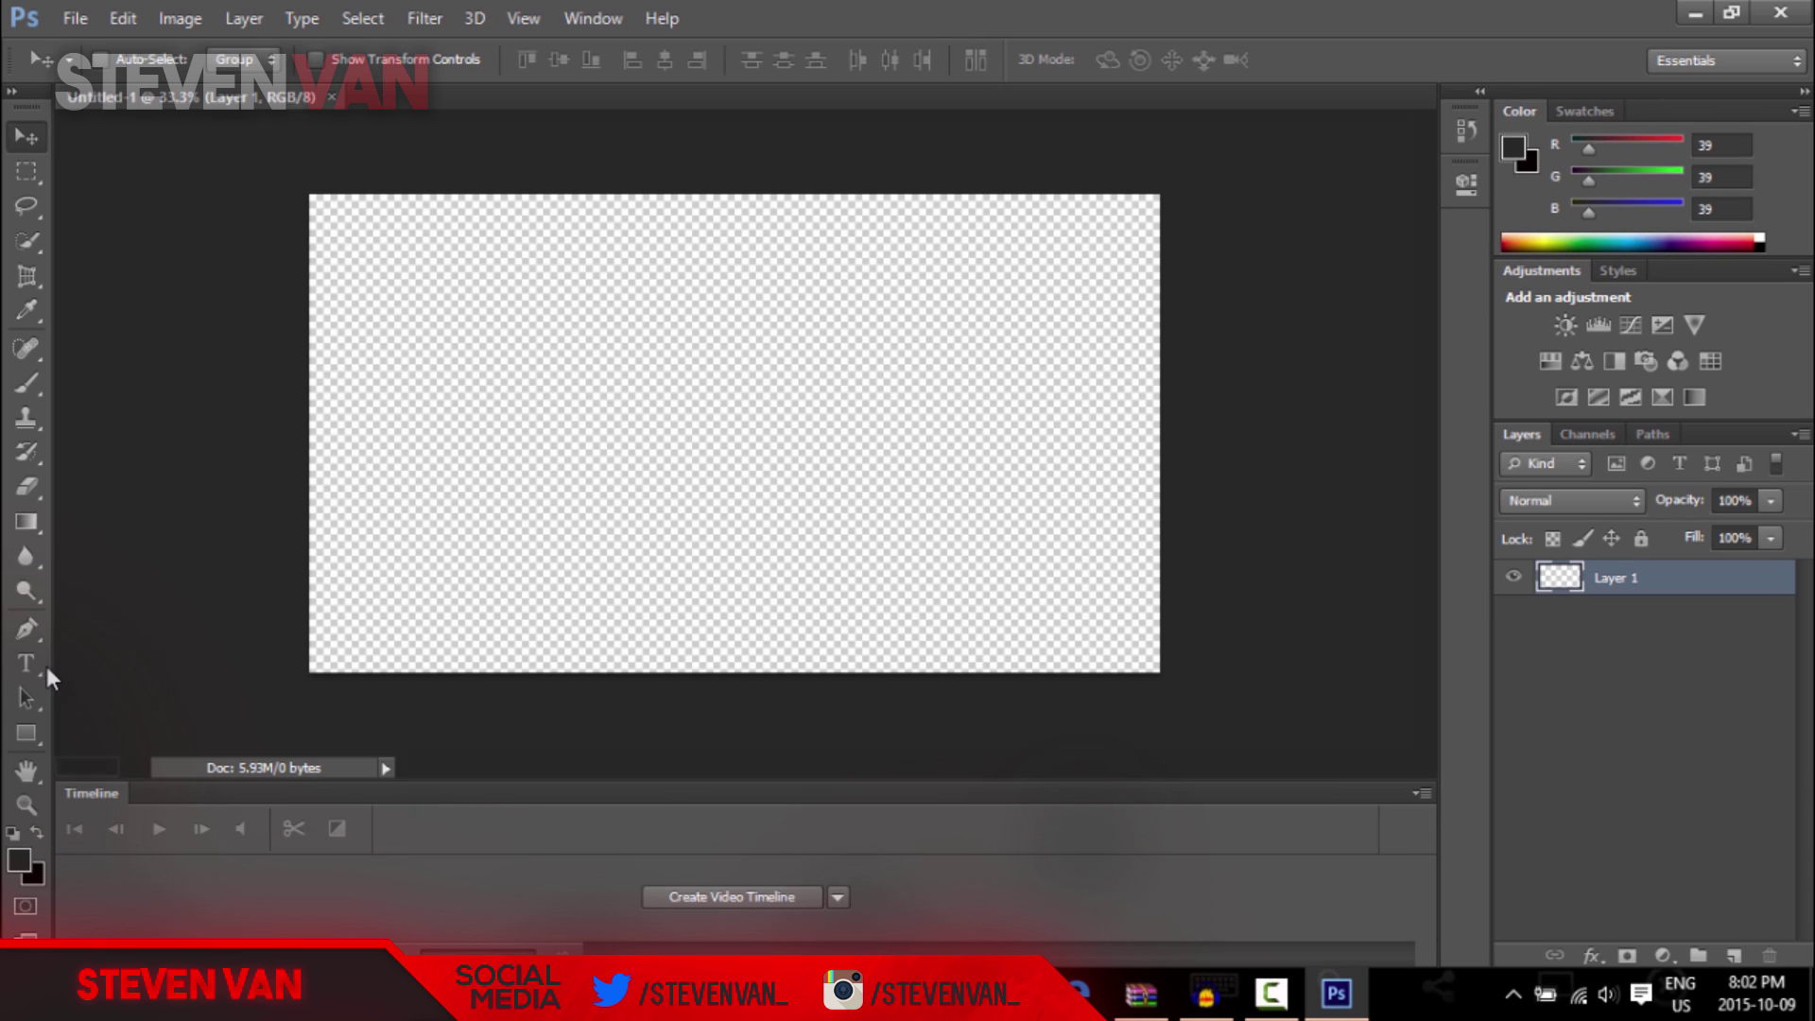
# - Draw a first rectangle beside the canvas with the Rectangle Tool
pyautogui.click(27, 728)
pyautogui.moveTo(290, 536); pyautogui.dragTo(217, 565)
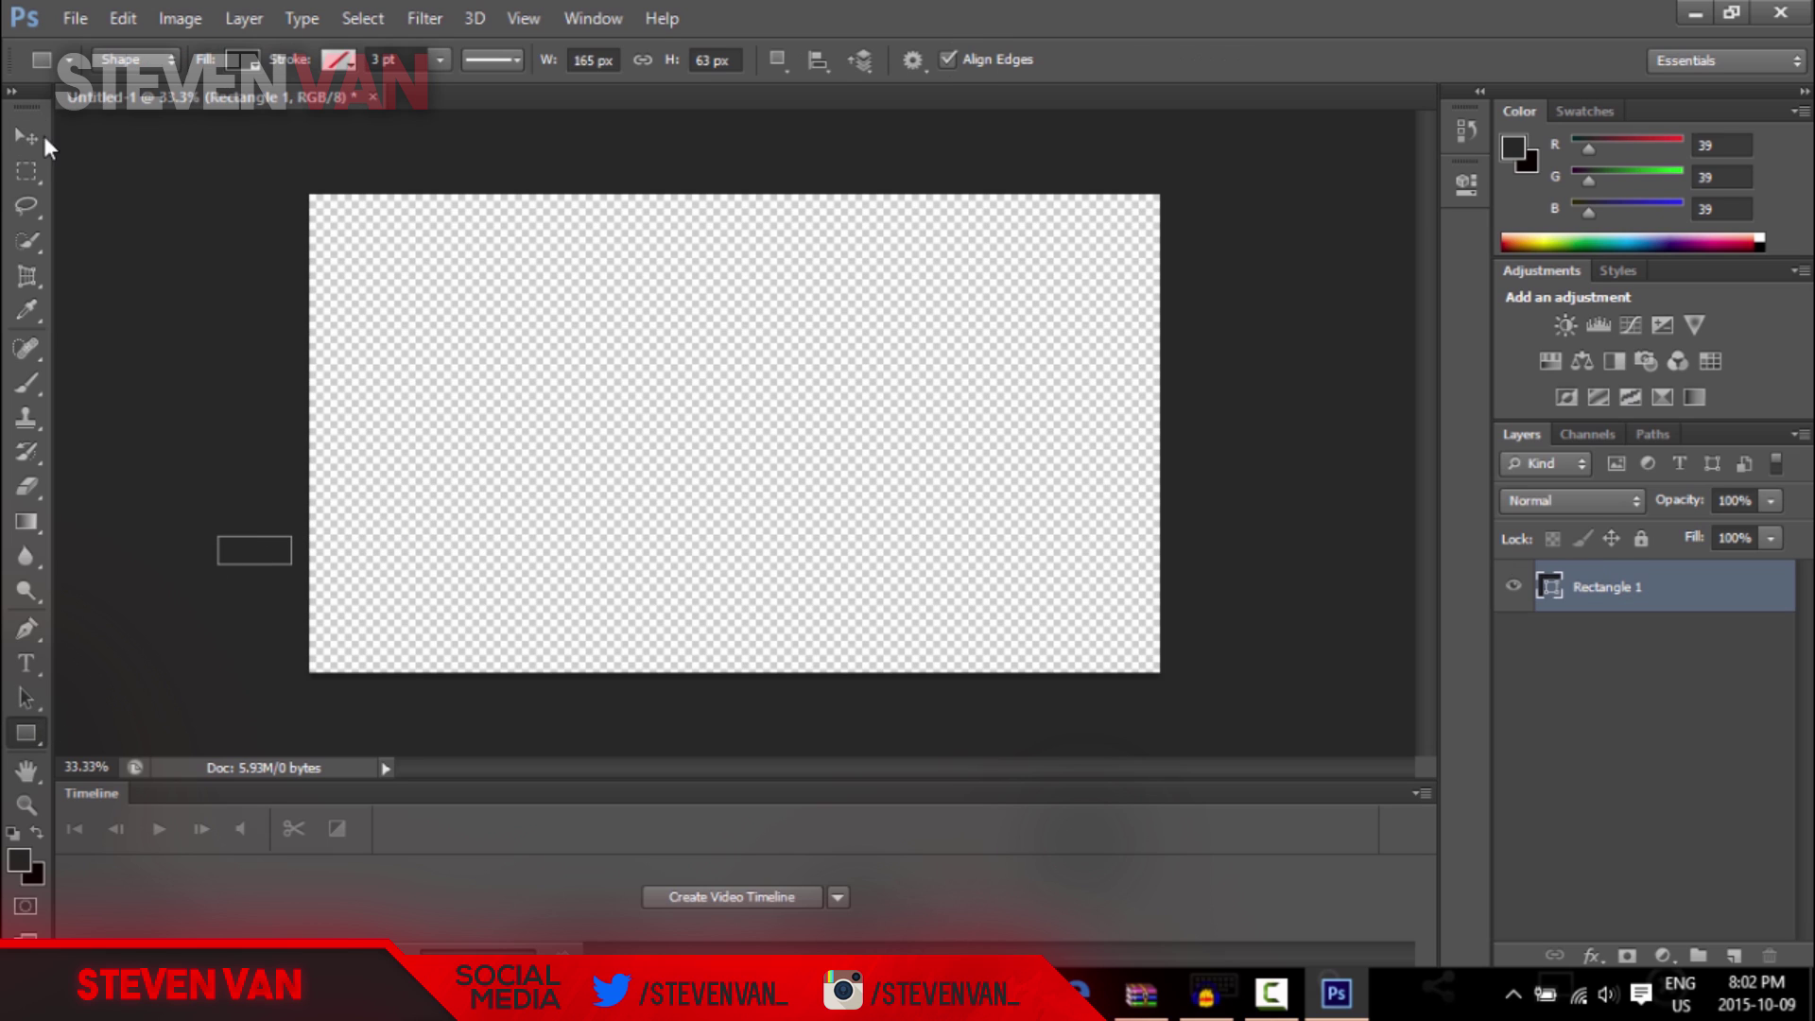
pyautogui.click(42, 133)
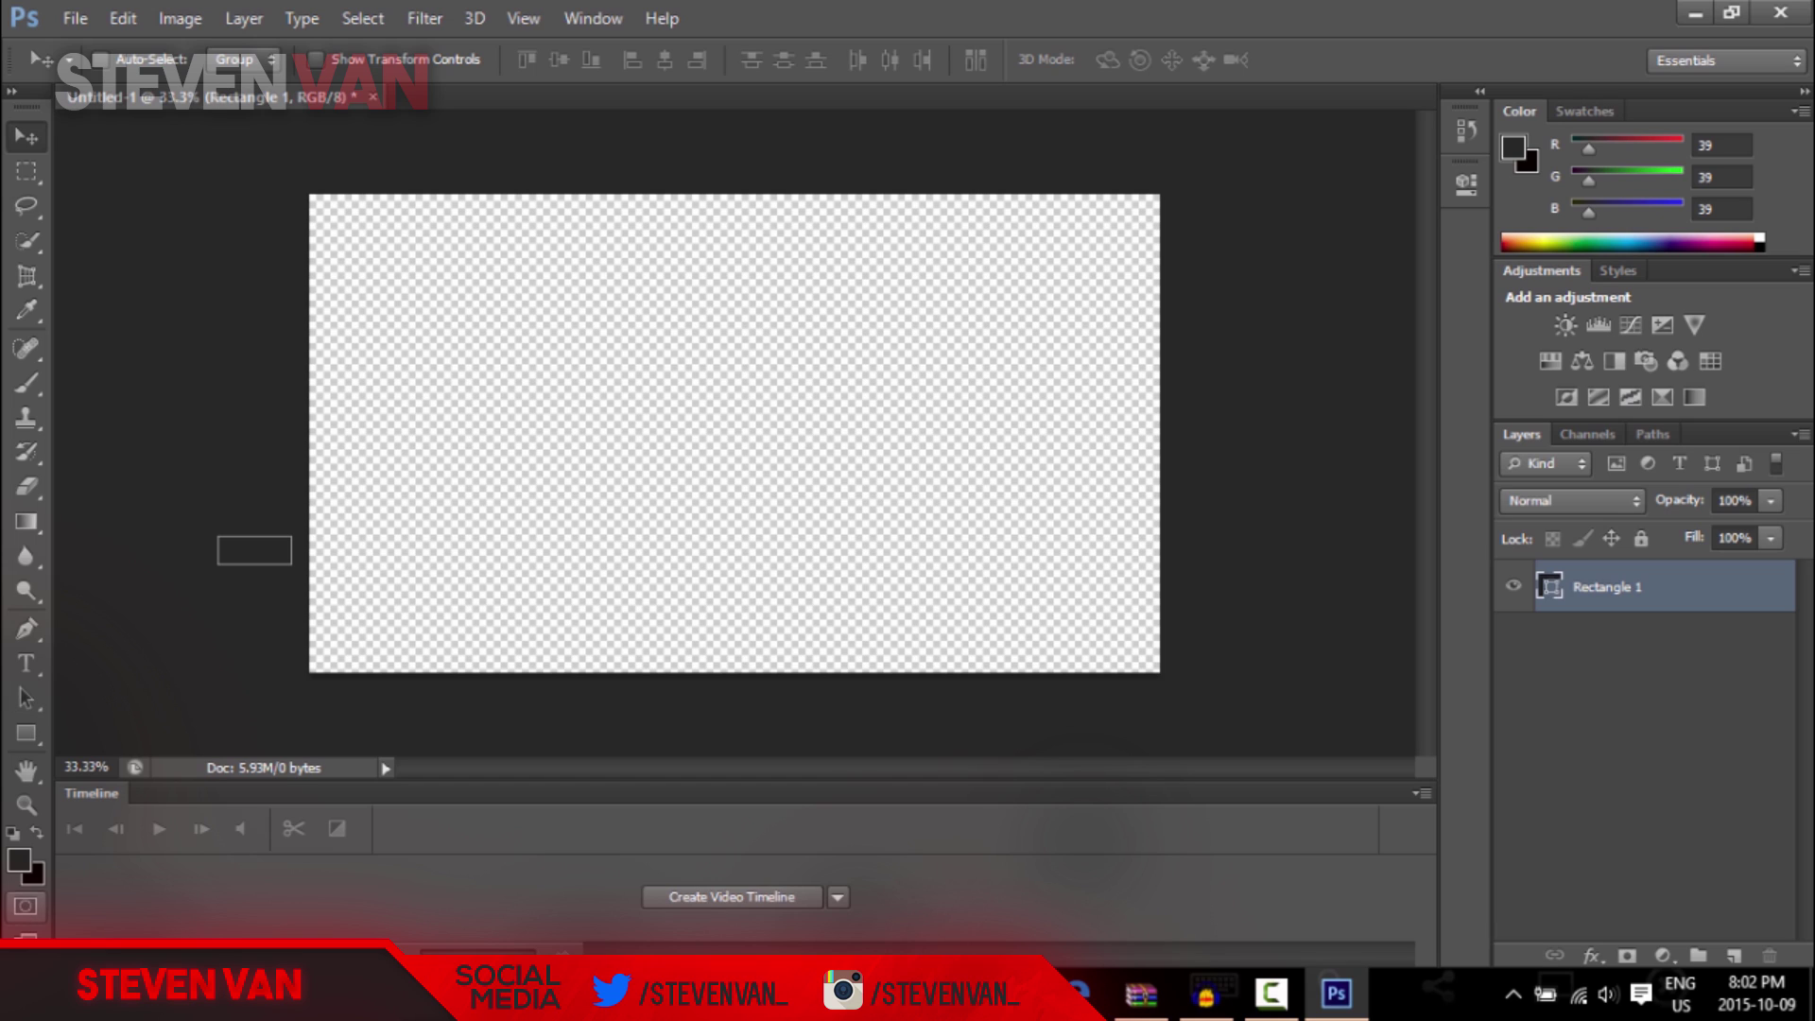
# - Draw a rectangle from the canvas's left edge and move it lower on the canvas
pyautogui.click(27, 729)
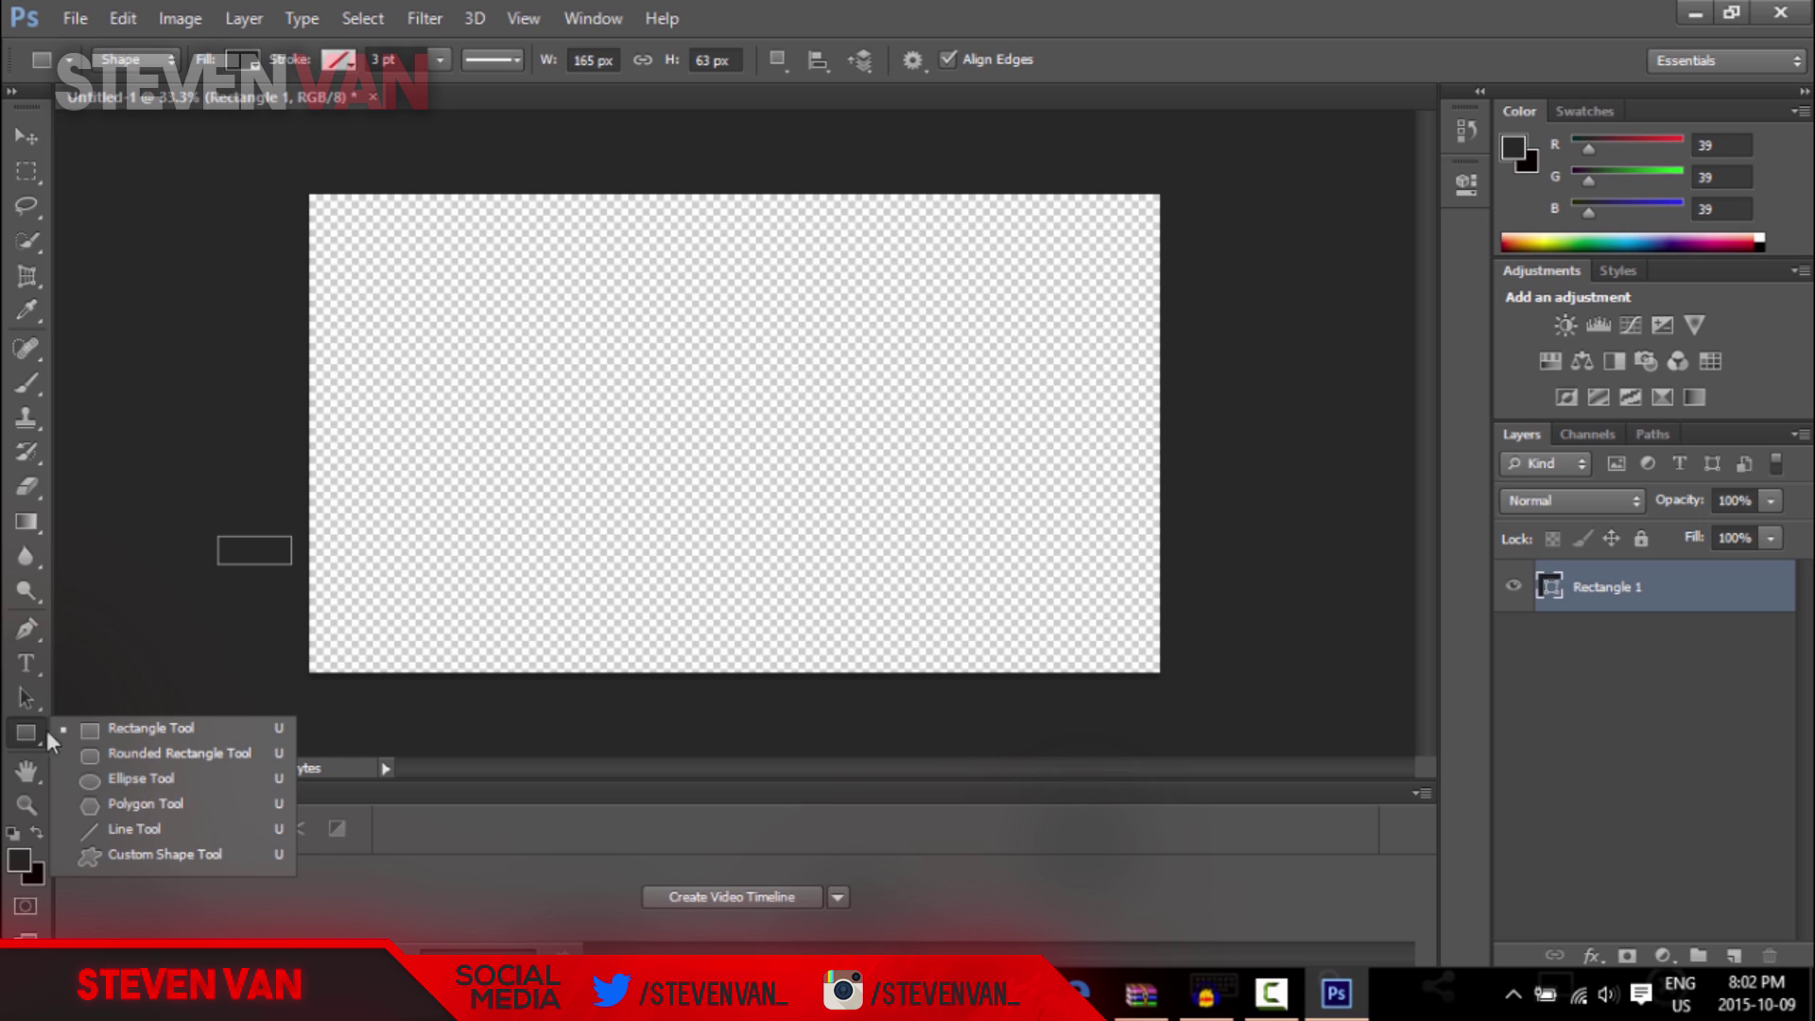
pyautogui.click(142, 727)
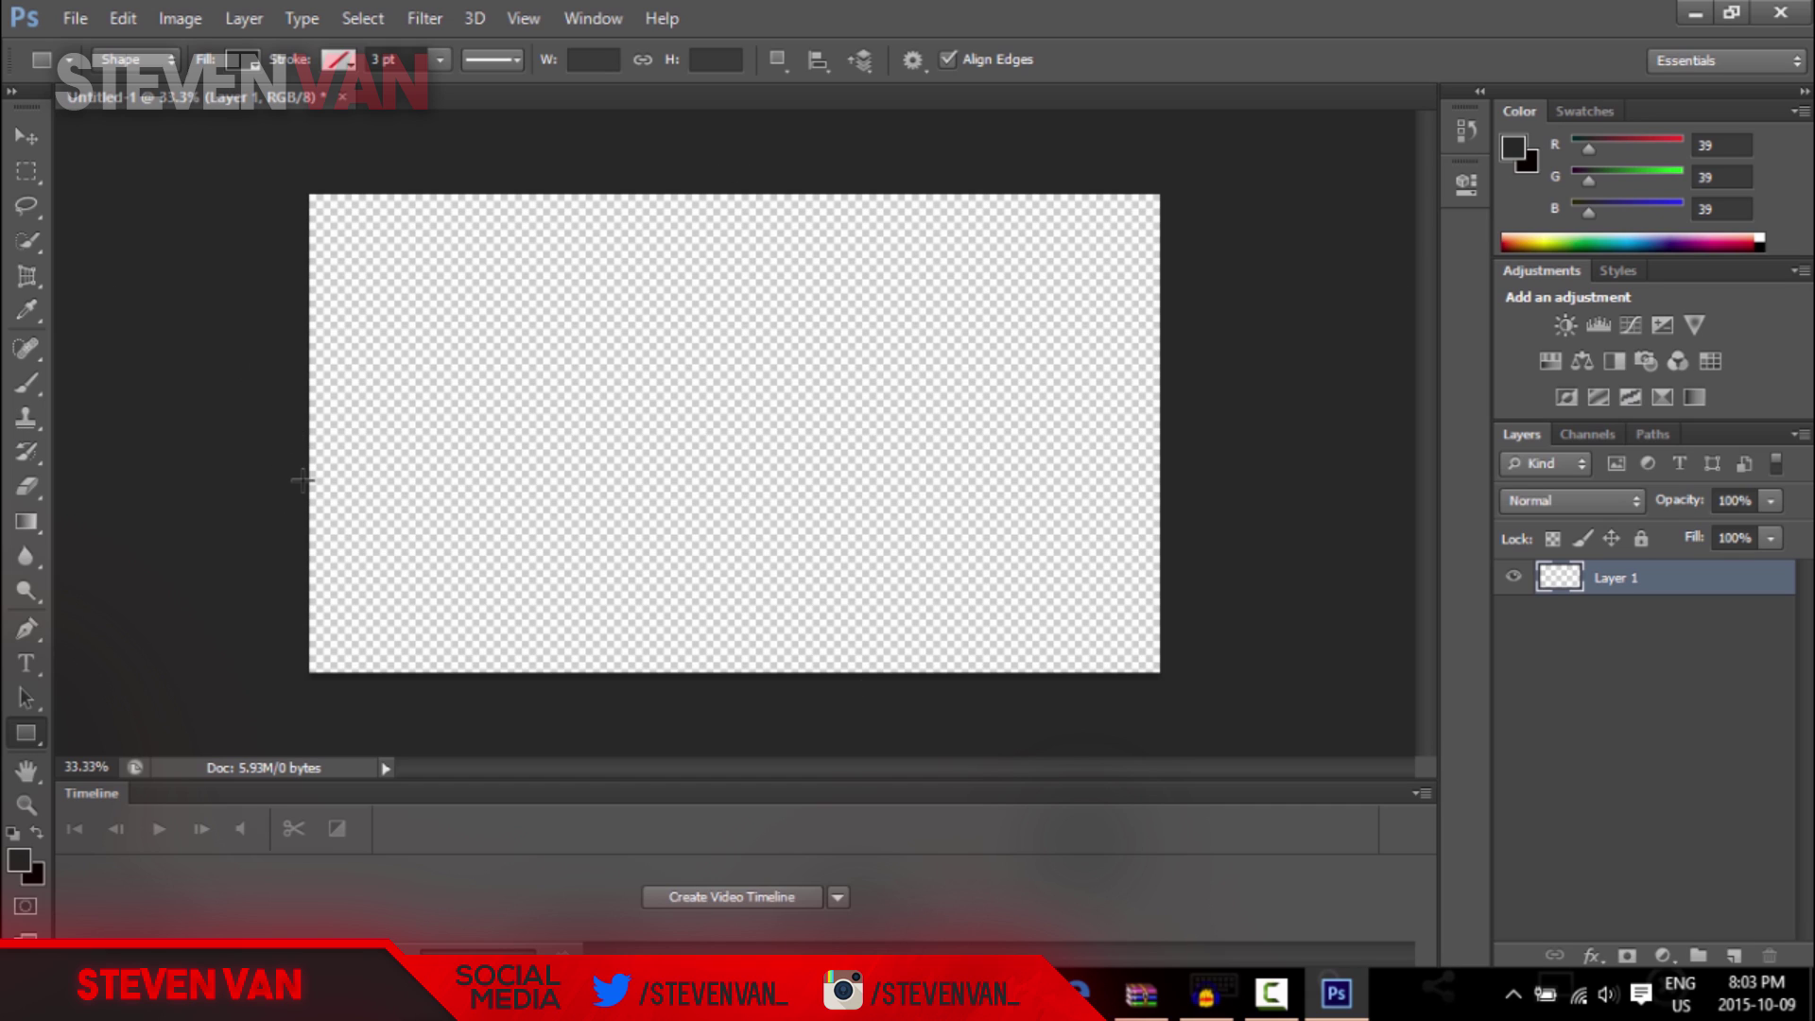
pyautogui.moveTo(306, 477); pyautogui.dragTo(511, 549)
pyautogui.click(26, 137)
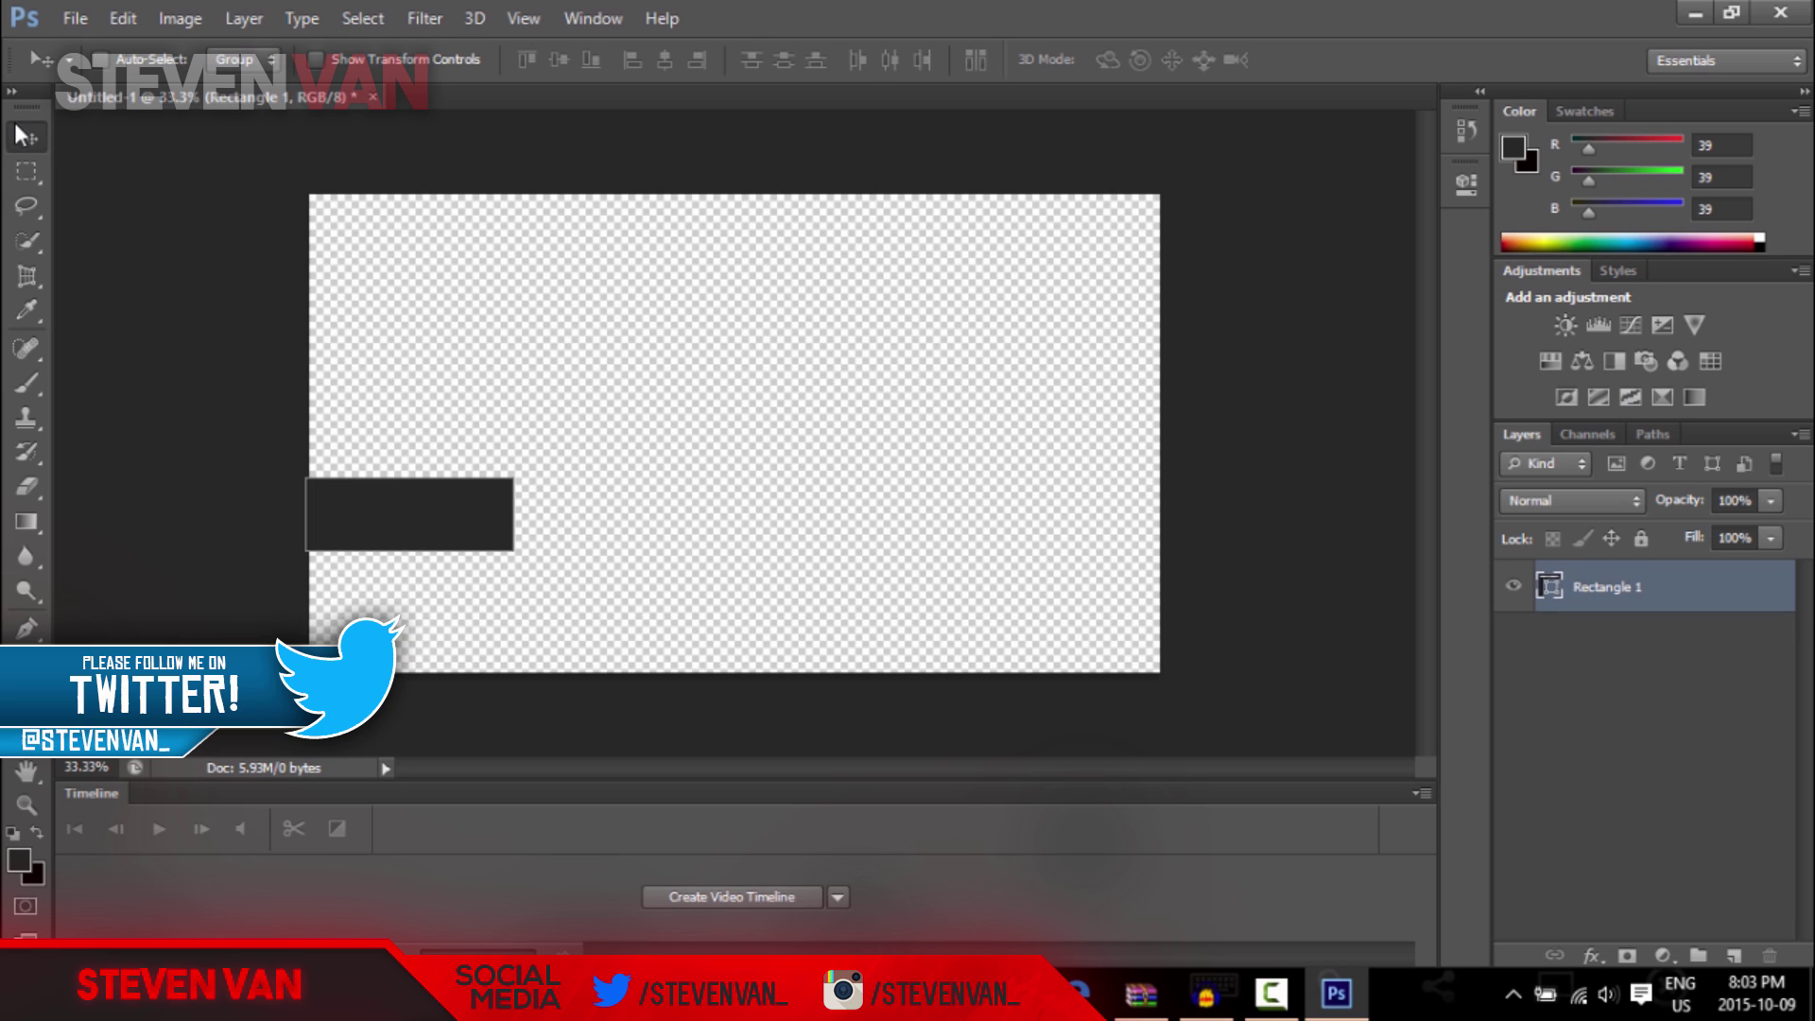
pyautogui.moveTo(325, 385); pyautogui.dragTo(330, 437)
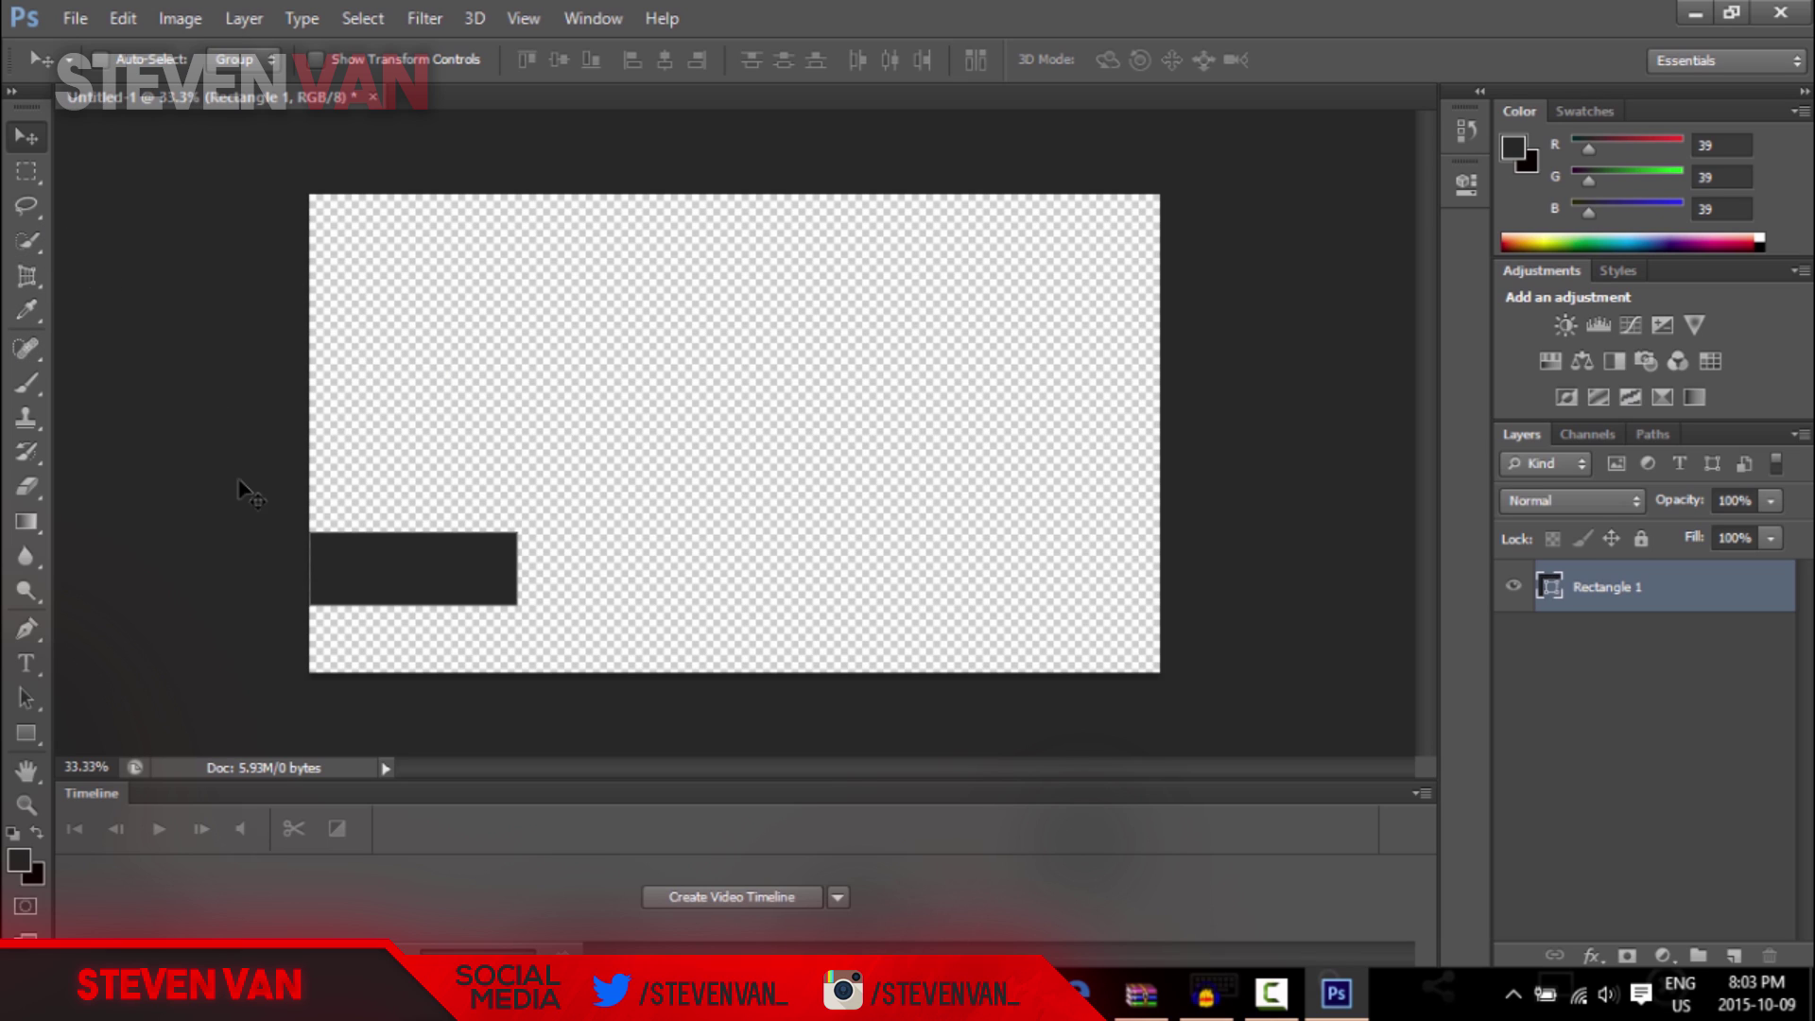
# - Set the rectangle's fill colour to light grey
pyautogui.click(32, 721)
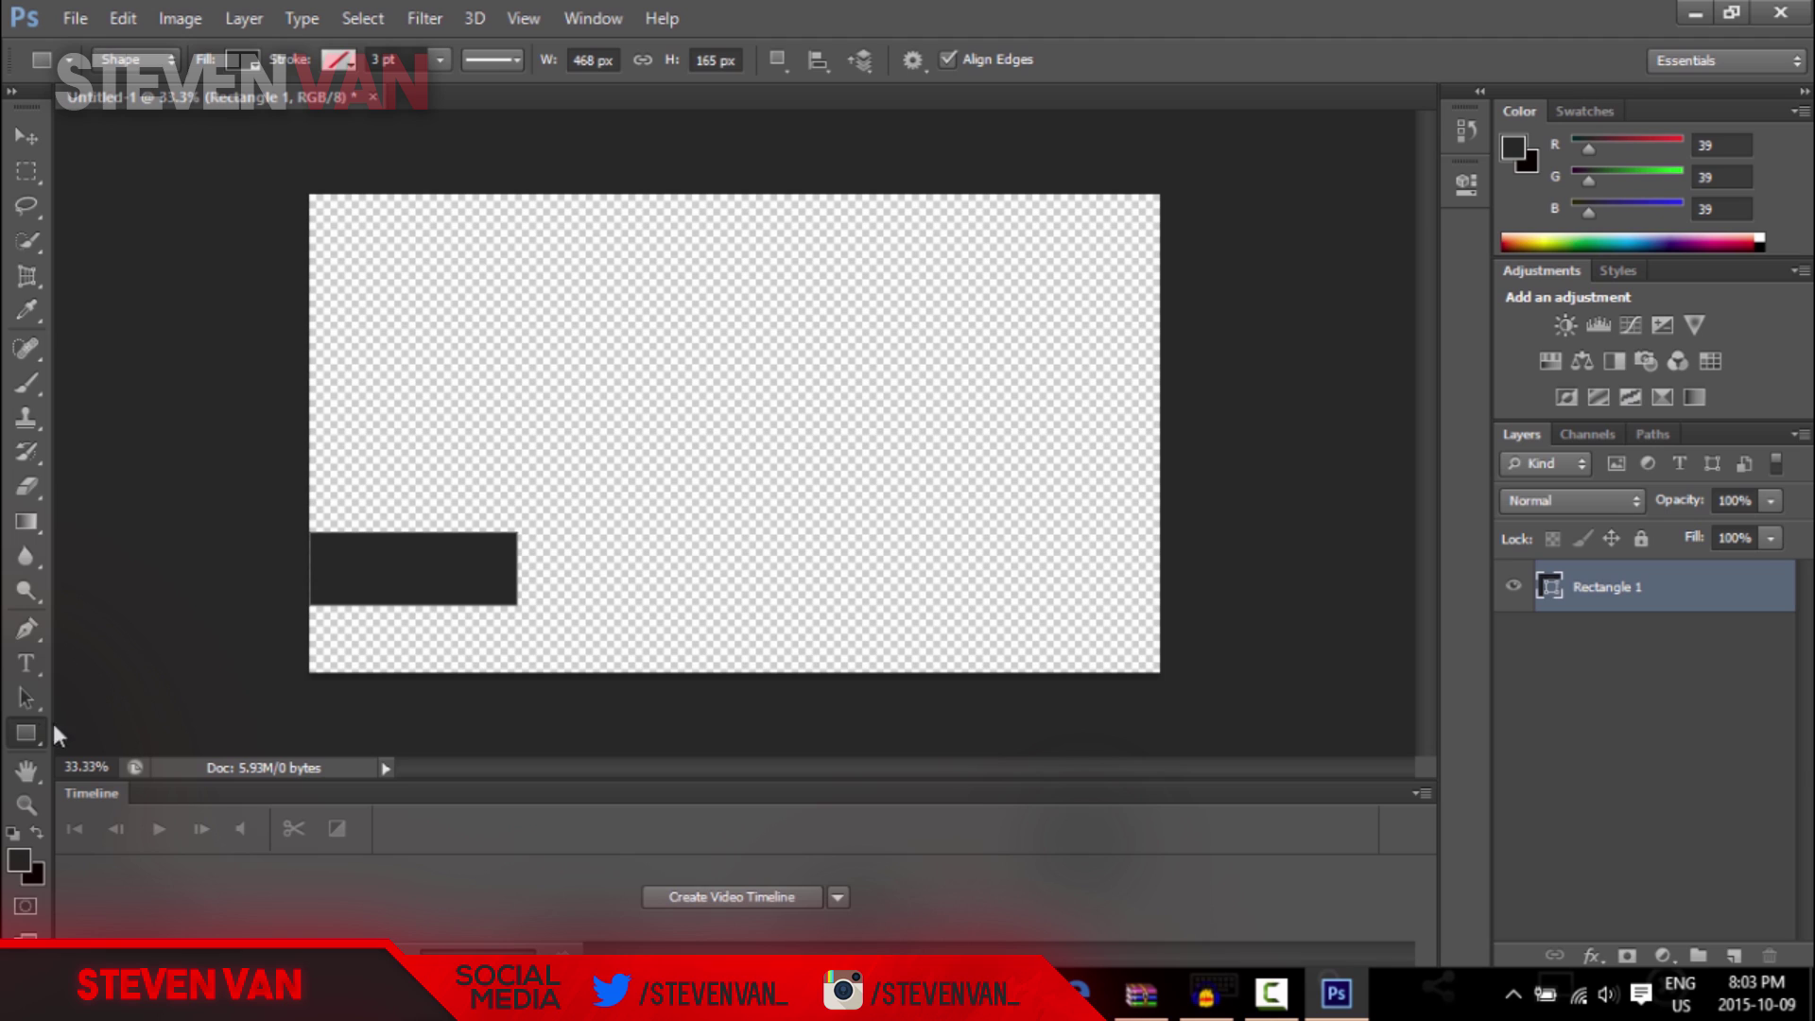
pyautogui.click(229, 62)
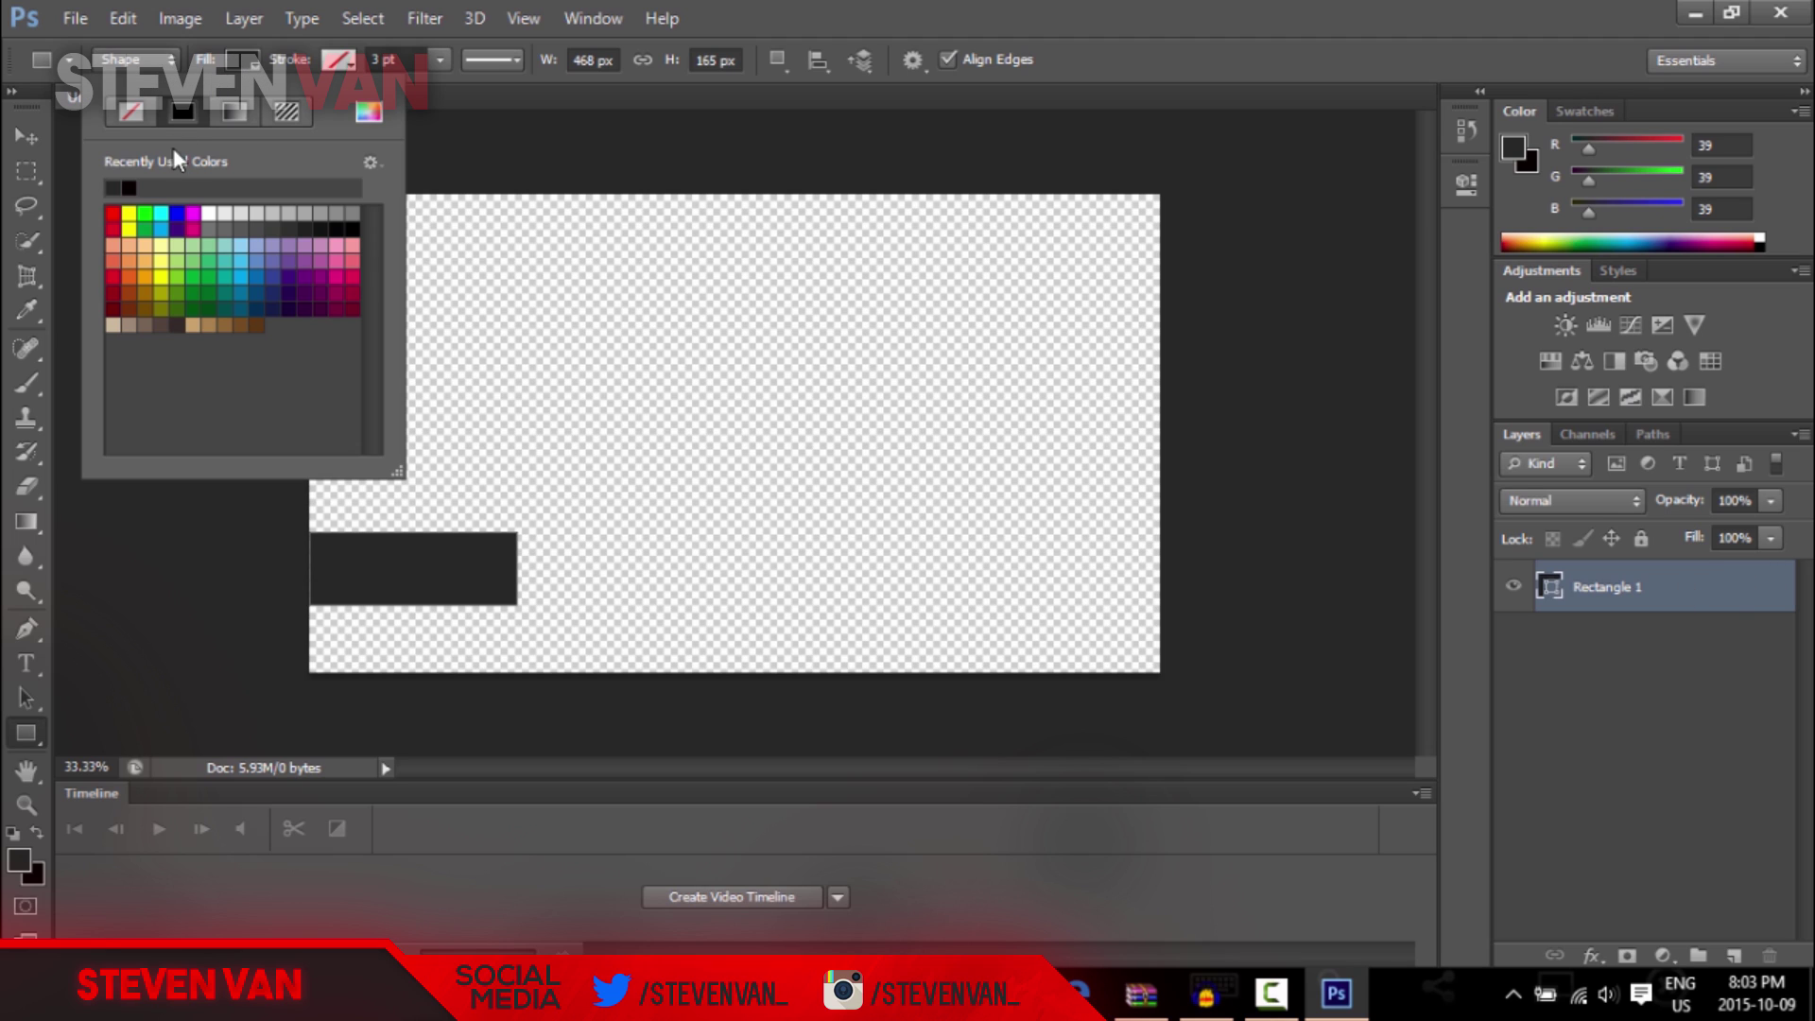
pyautogui.click(161, 229)
pyautogui.click(144, 229)
pyautogui.click(176, 229)
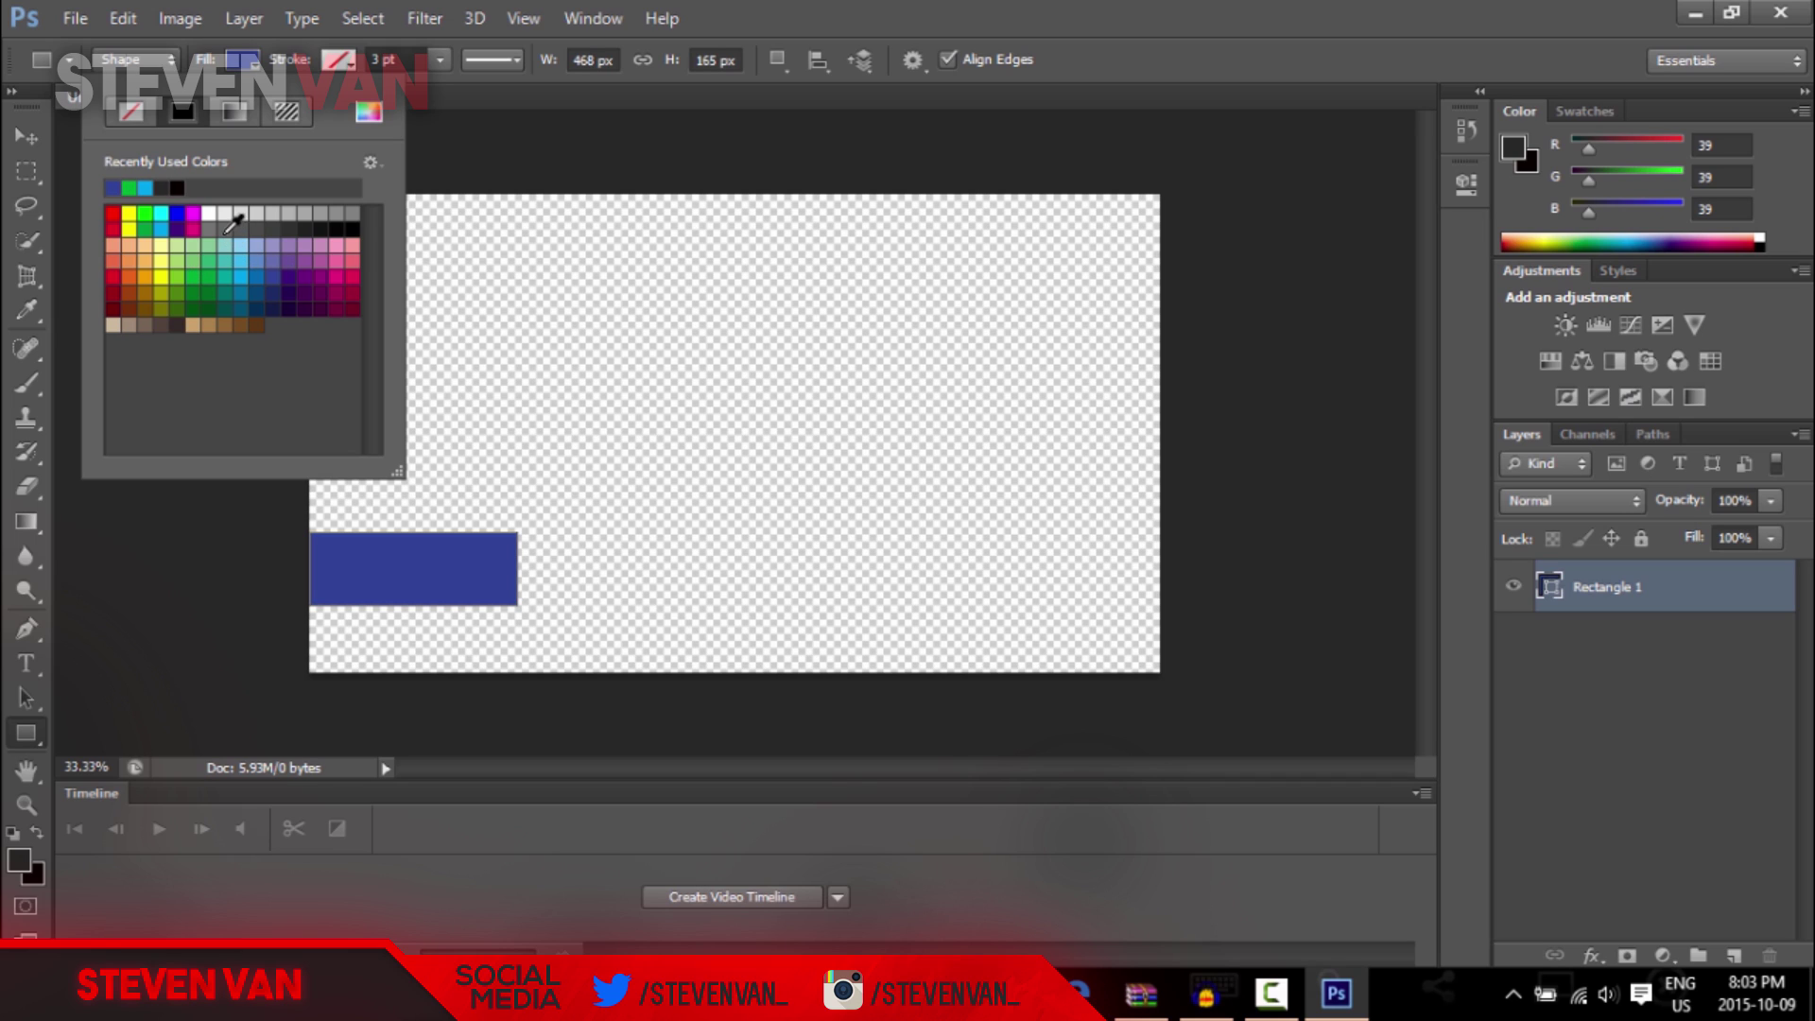
pyautogui.click(276, 211)
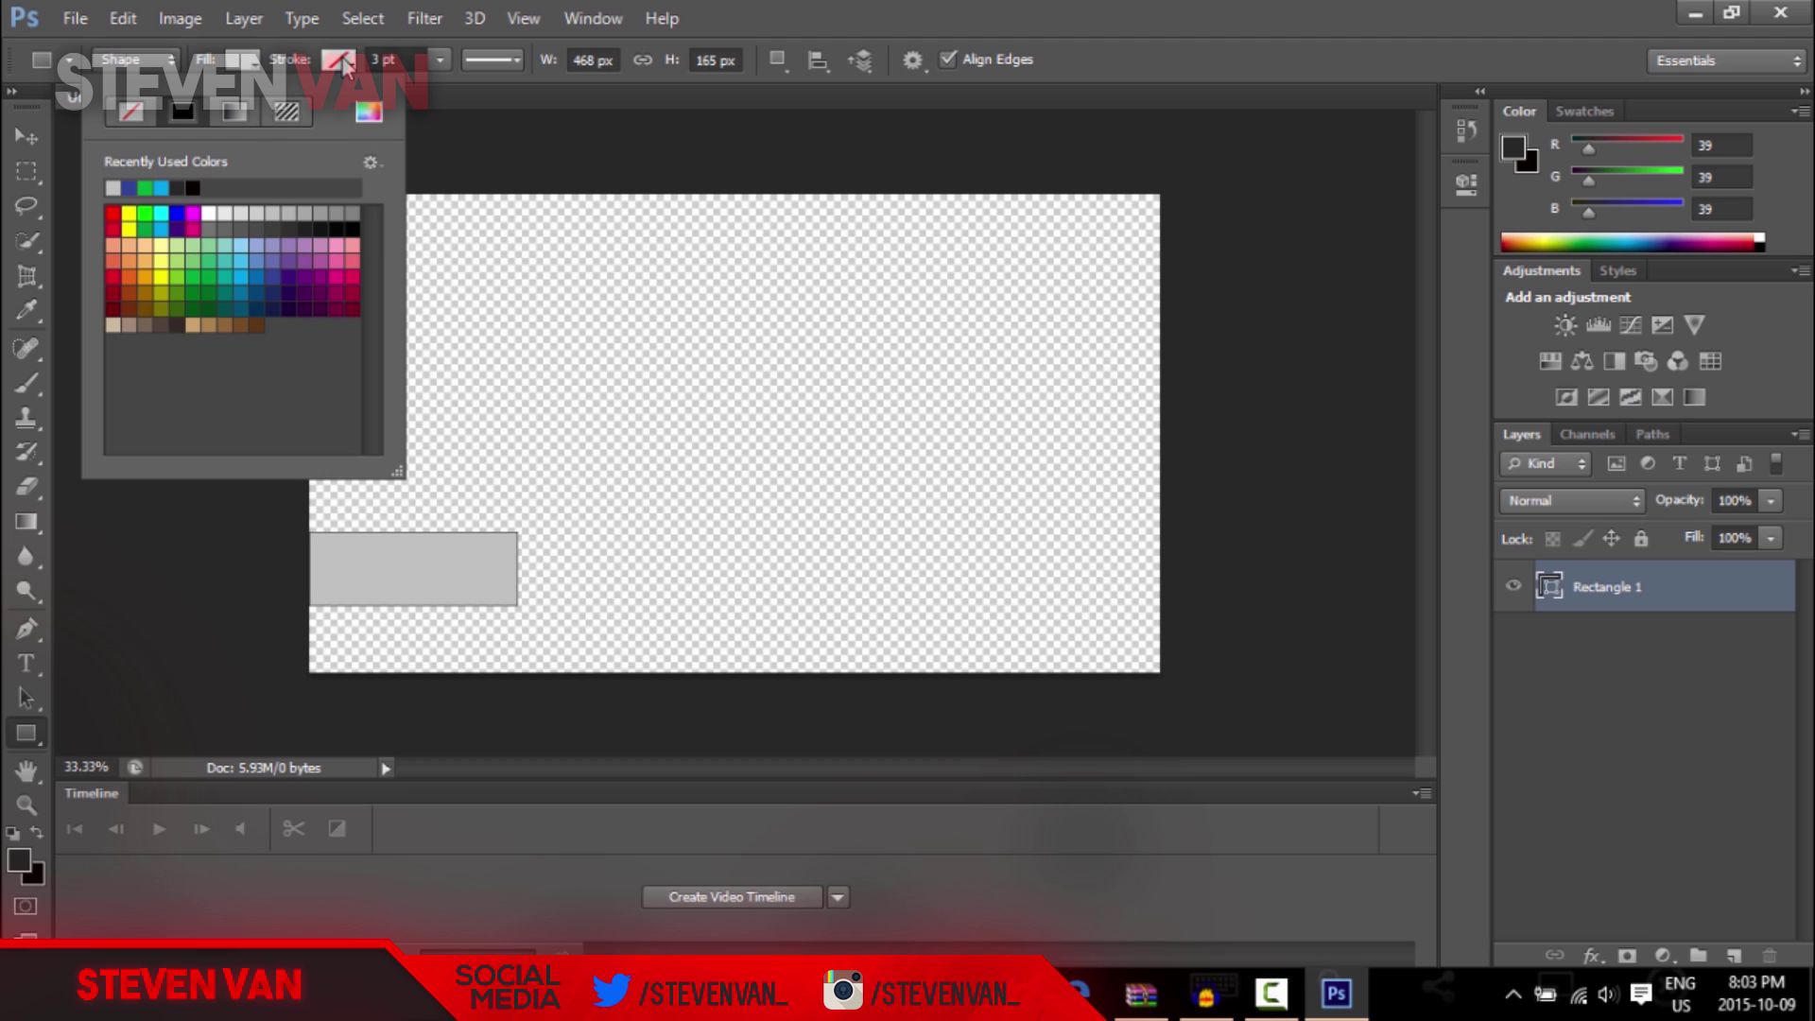
pyautogui.click(342, 65)
# - Make the rectangle's border colour red
pyautogui.click(341, 65)
pyautogui.click(341, 65)
pyautogui.click(341, 66)
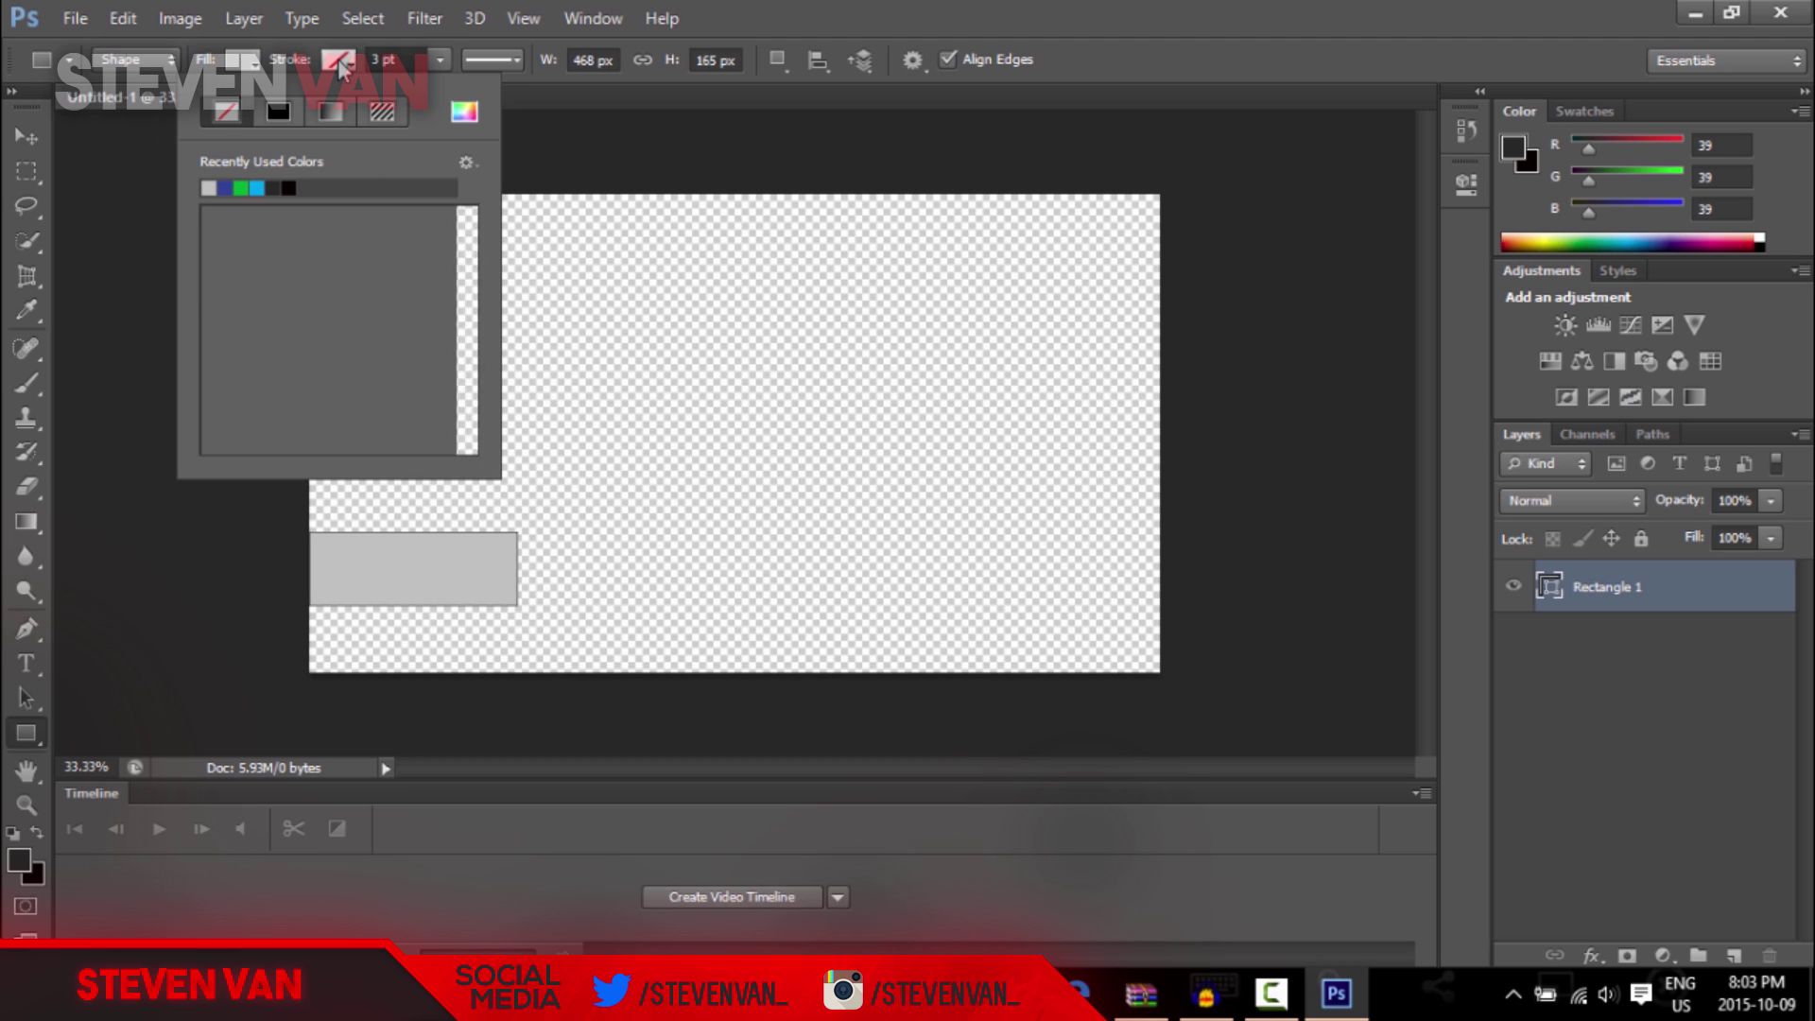
pyautogui.click(390, 247)
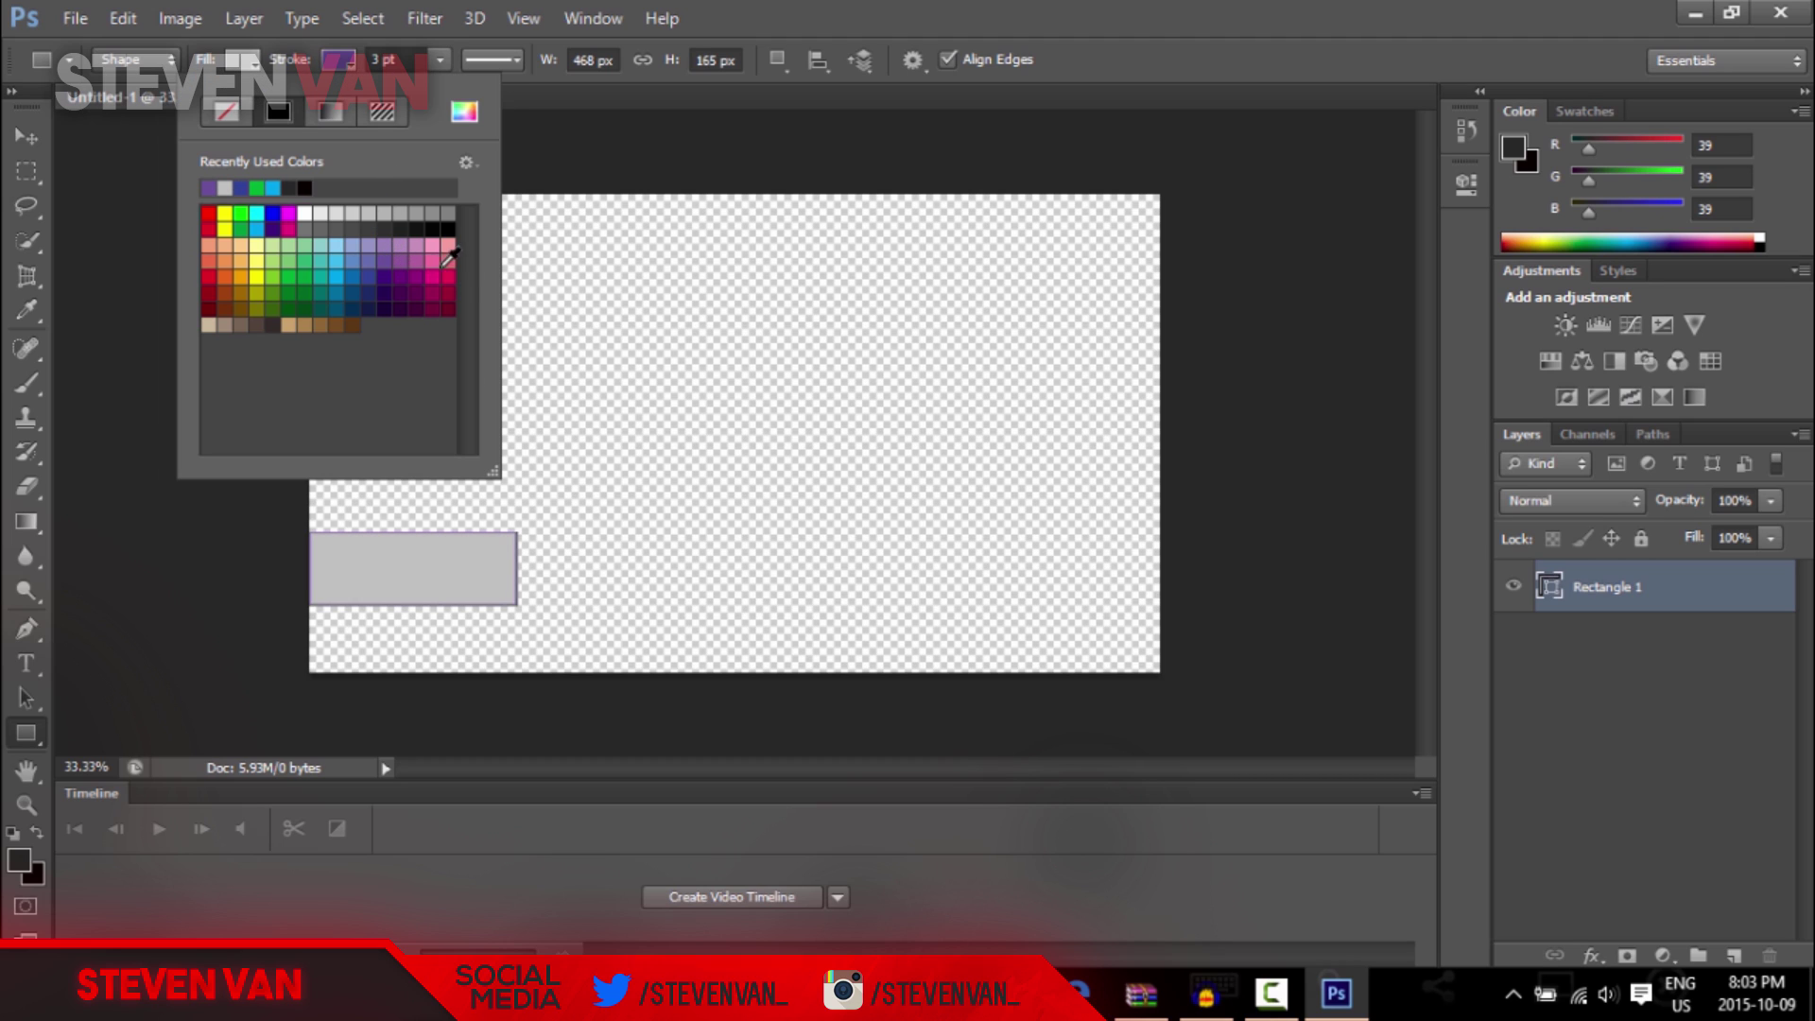
pyautogui.click(449, 277)
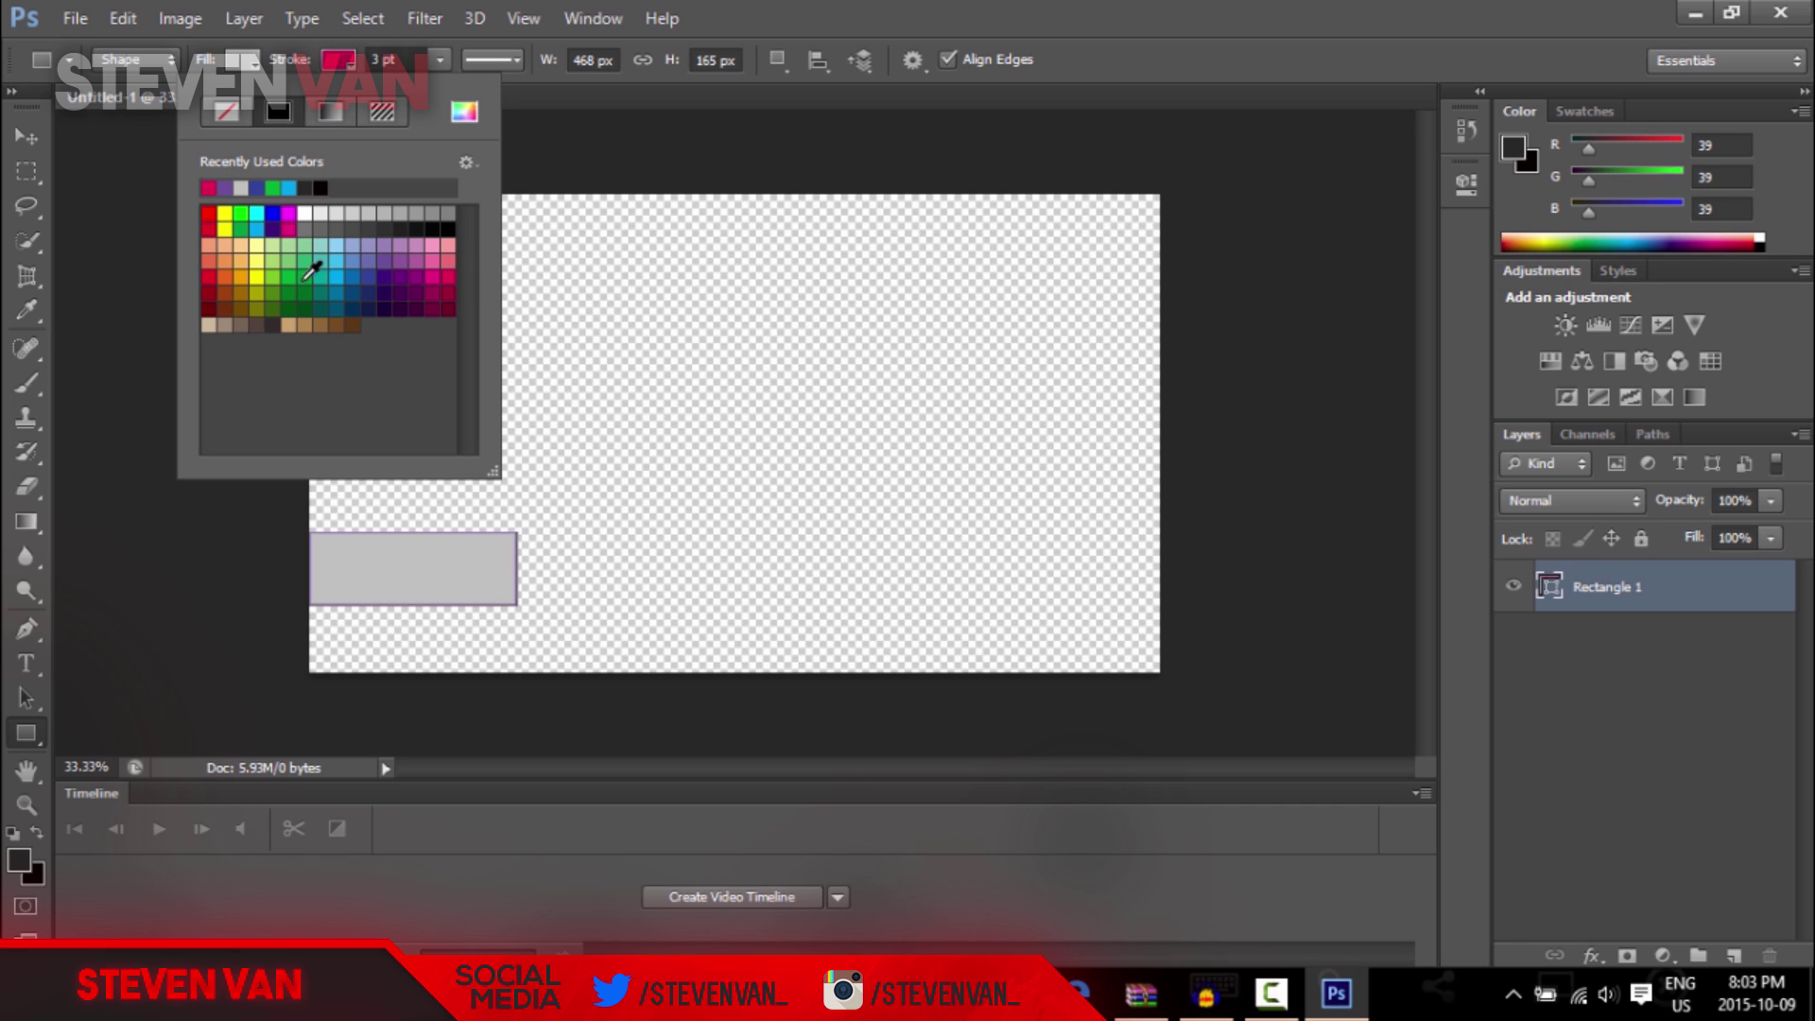
pyautogui.click(210, 277)
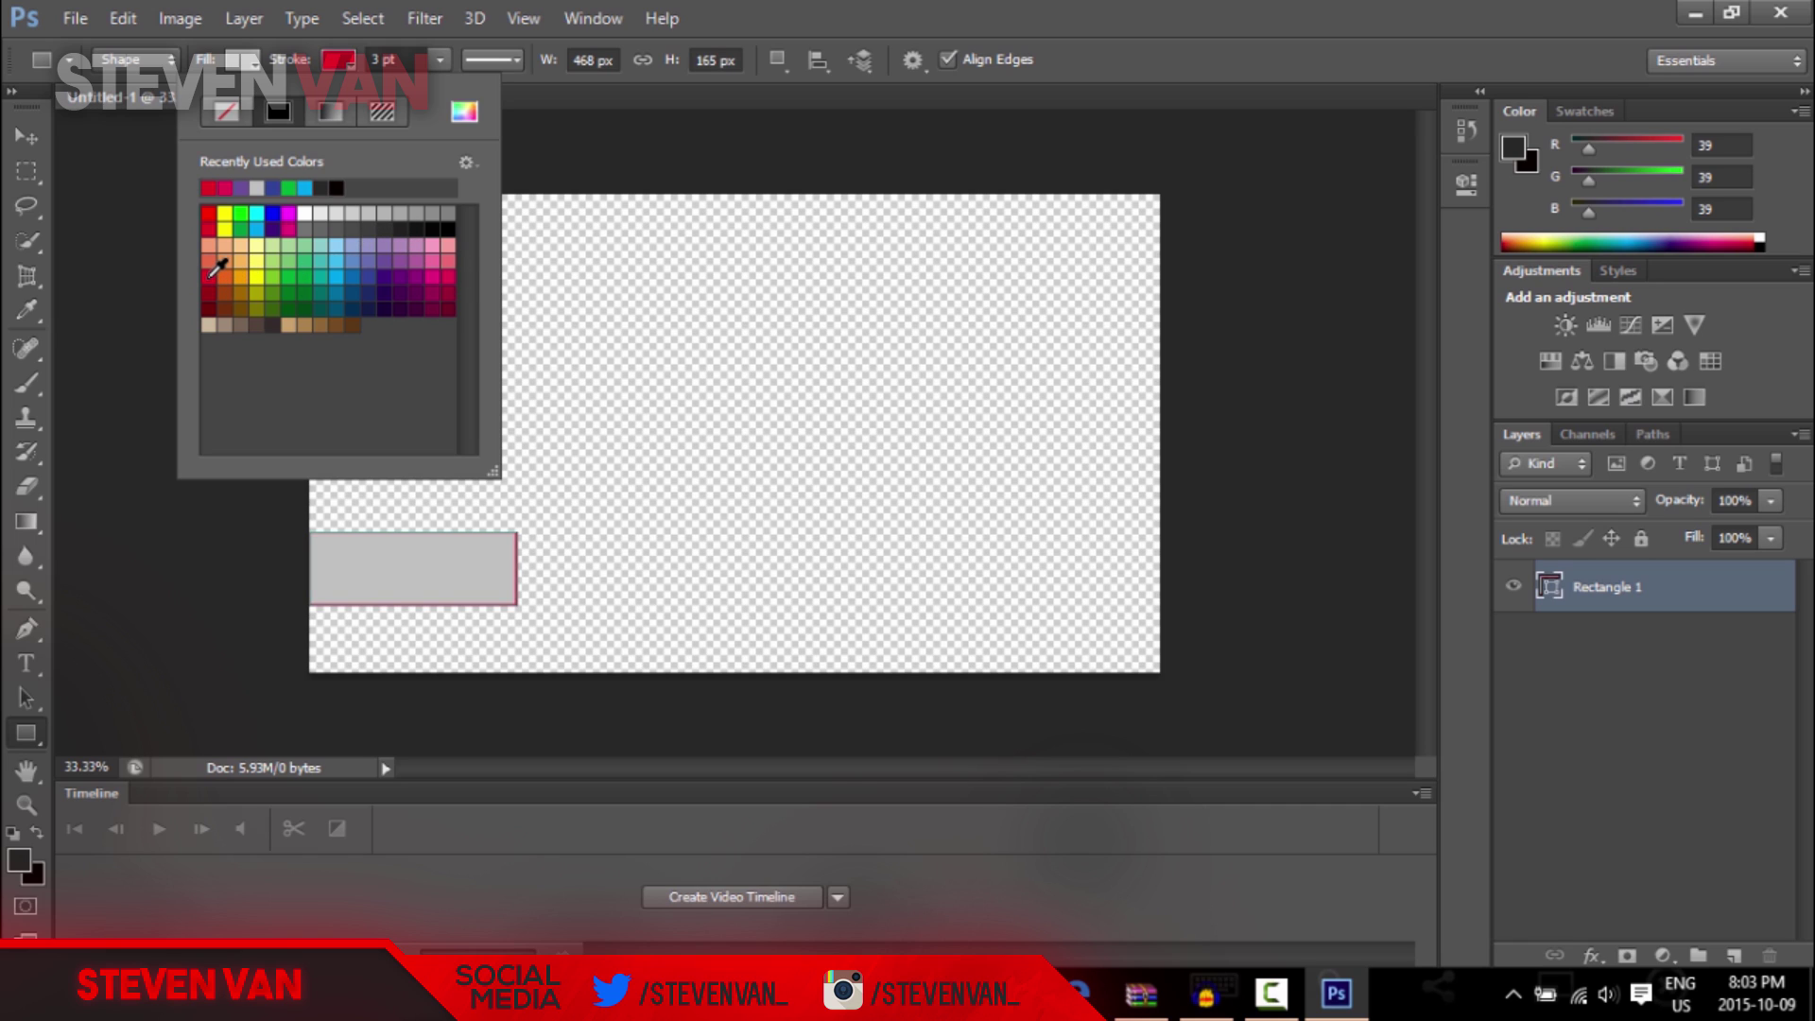
# - Thicken the red border to about 11.89 pt and reposition the rectangle at the left edge
pyautogui.click(436, 62)
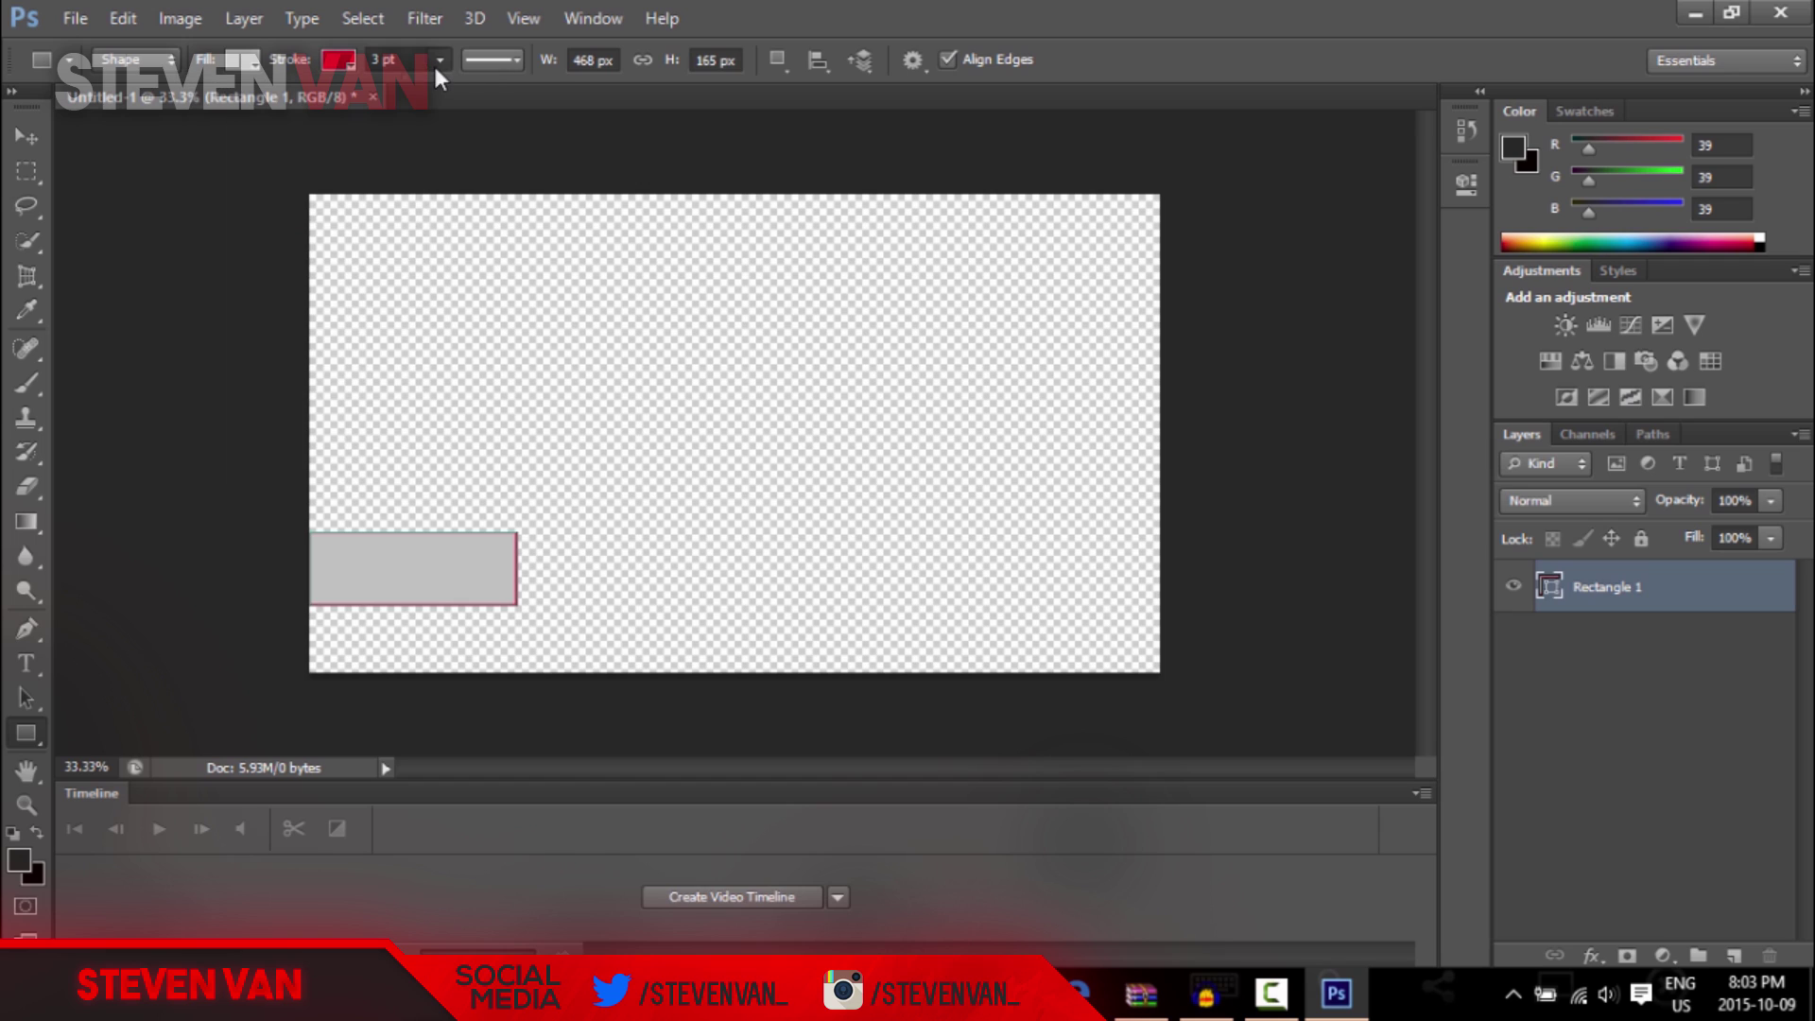
pyautogui.moveTo(441, 87)
pyautogui.mouseDown()
pyautogui.moveTo(507, 82)
pyautogui.moveTo(463, 82)
pyautogui.mouseUp()
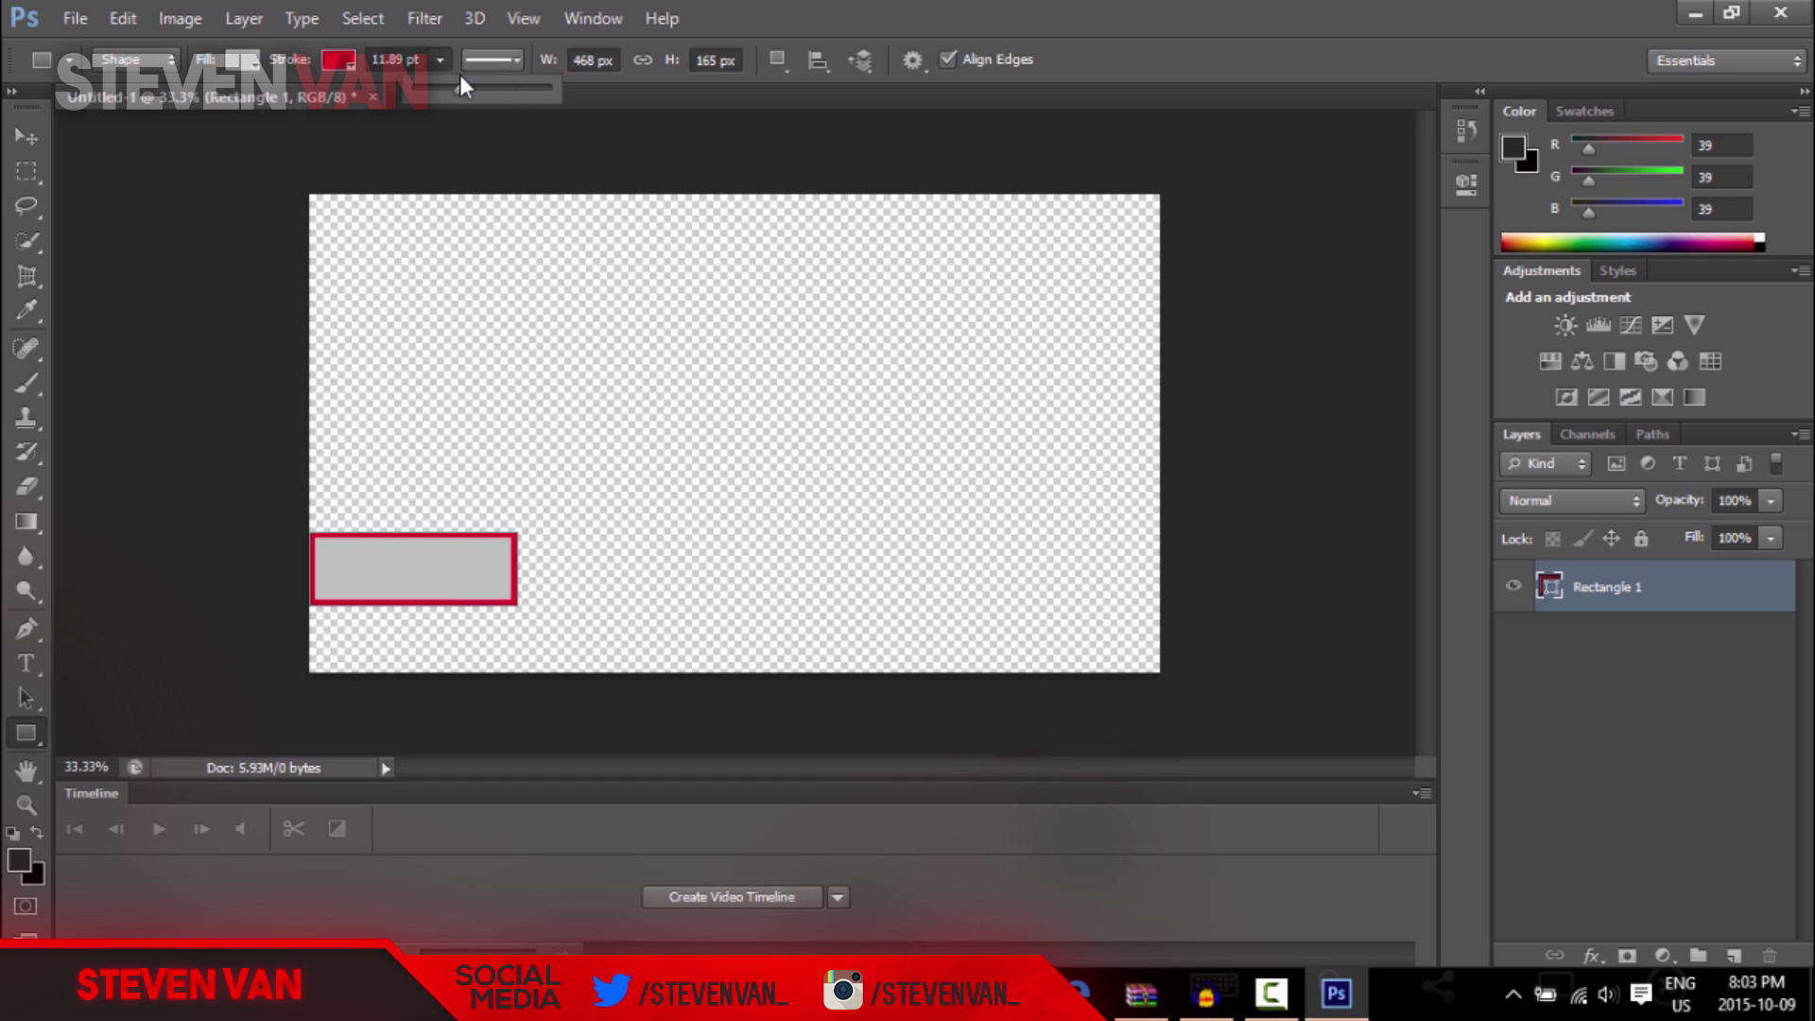
pyautogui.press('v')
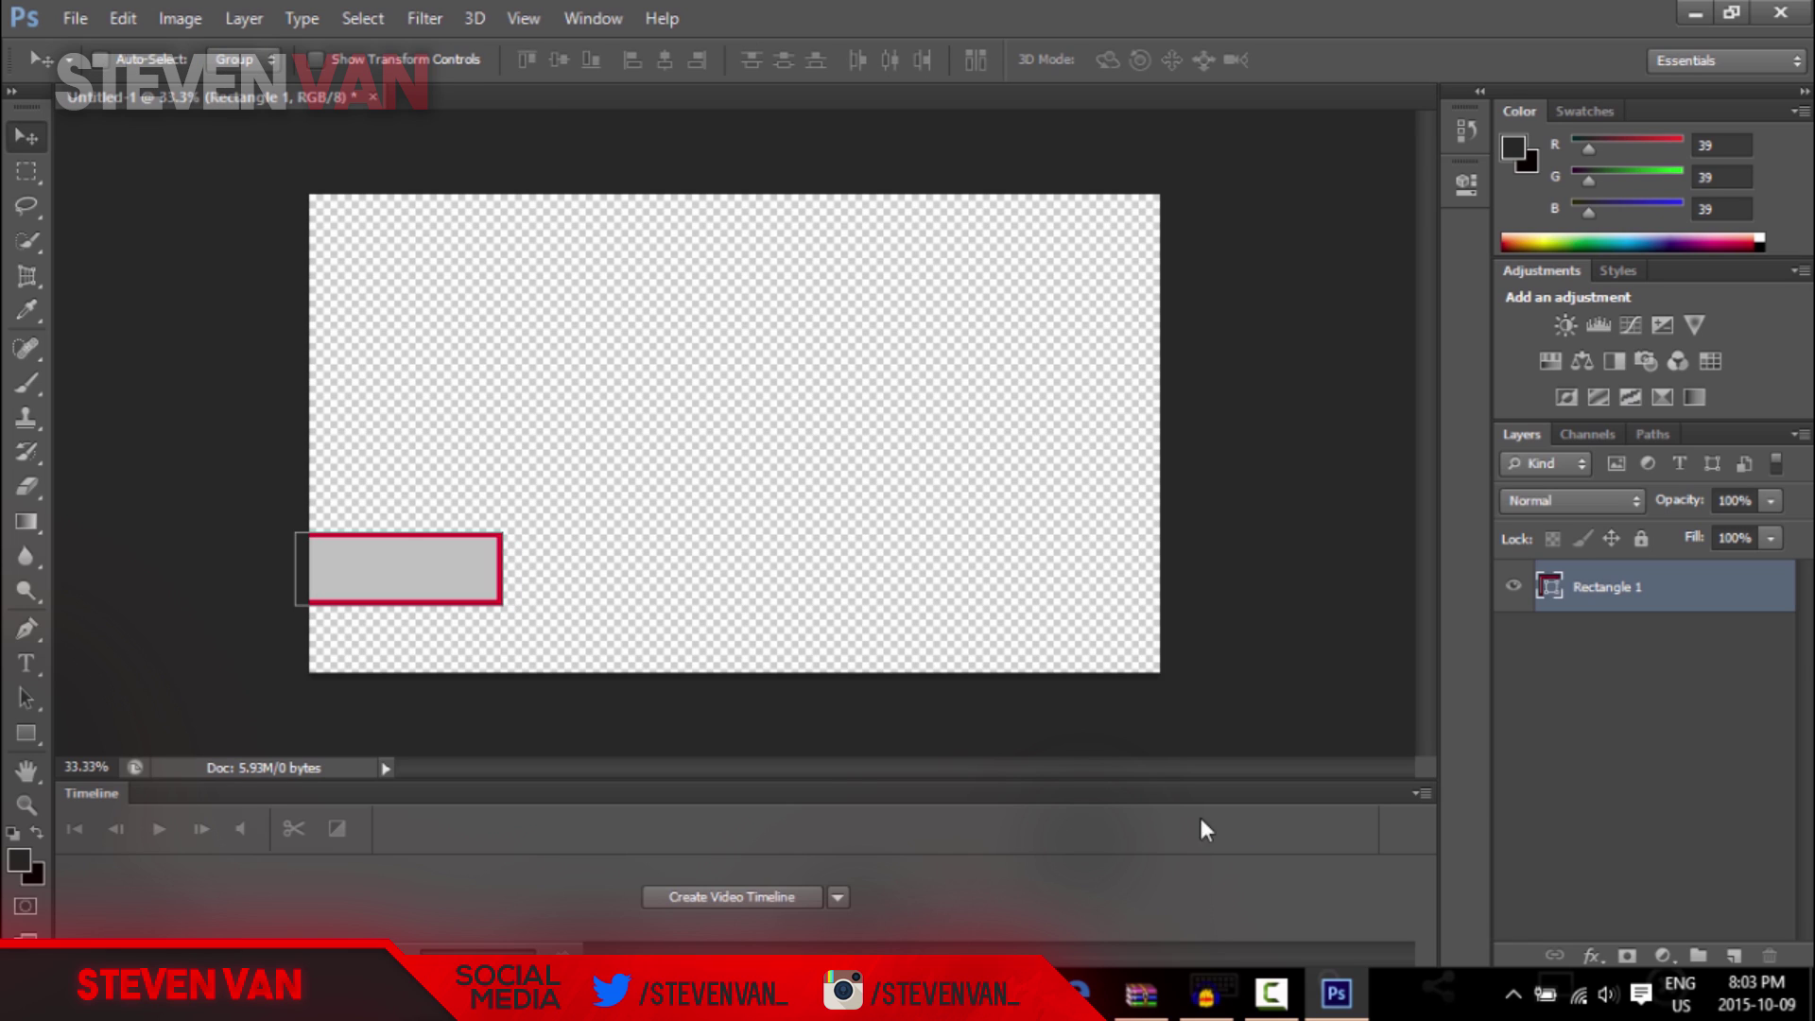
pyautogui.moveTo(432, 605); pyautogui.dragTo(448, 601)
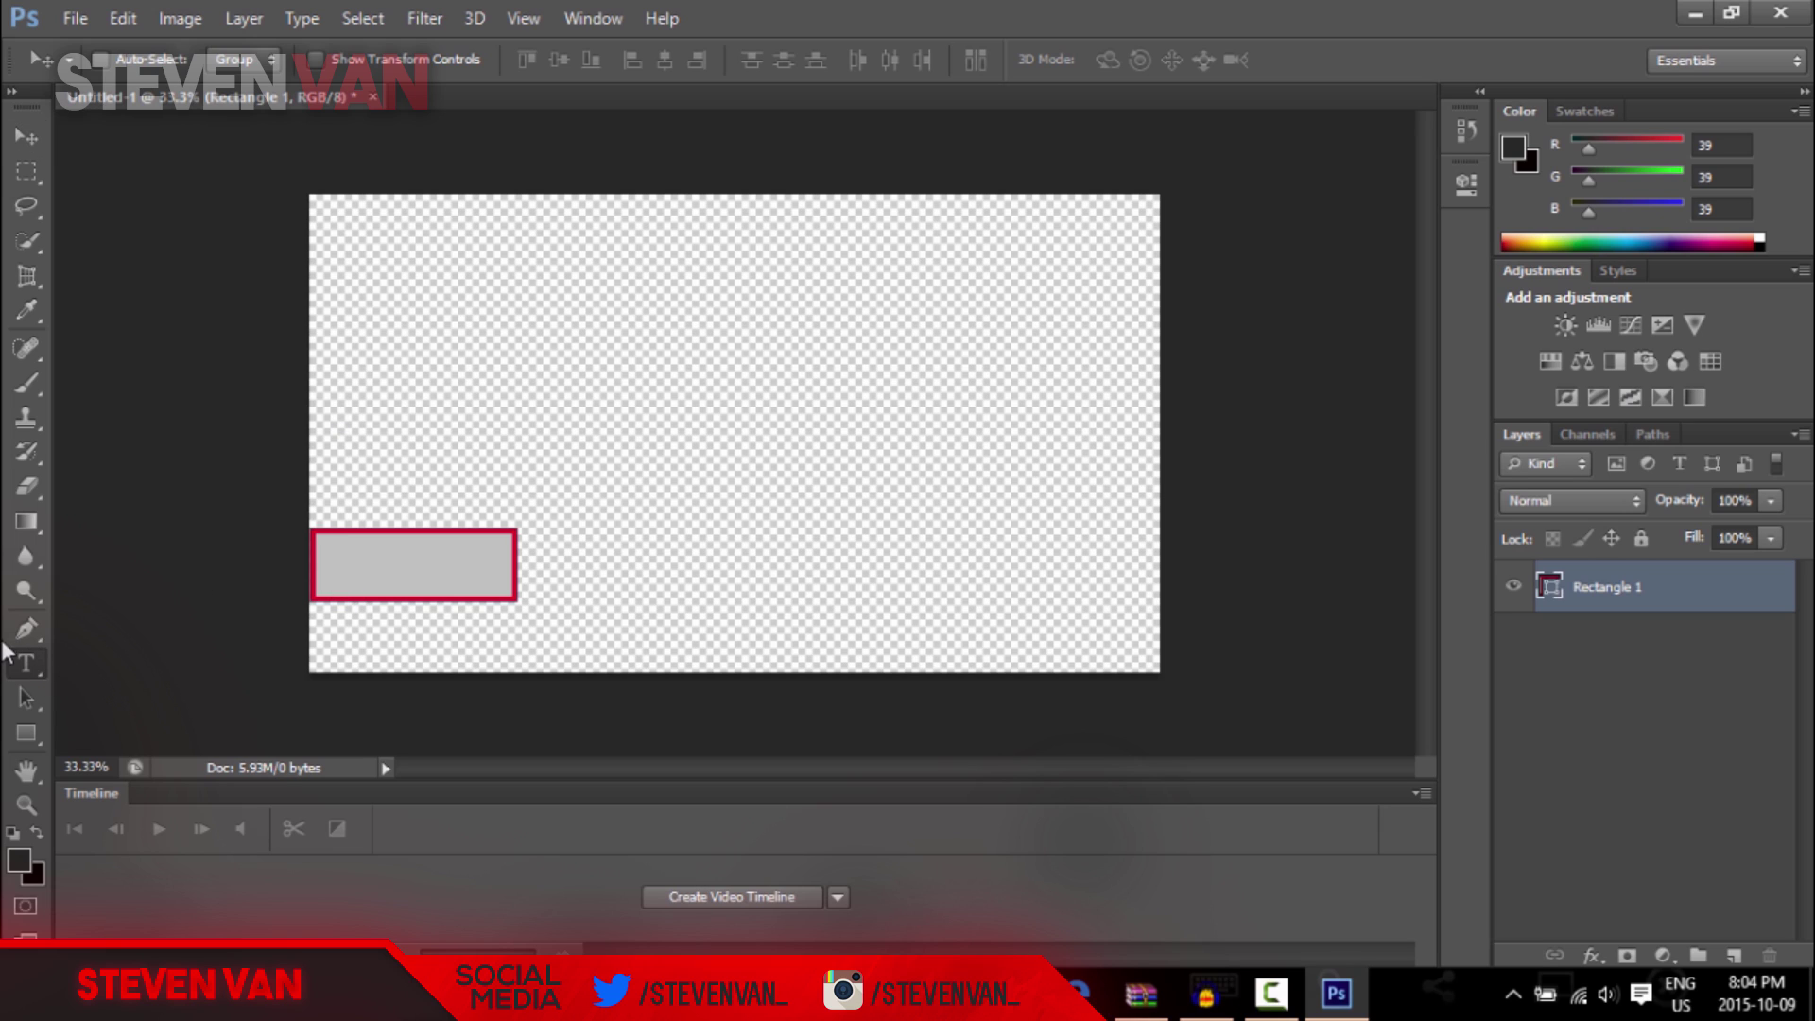
# - Type LIKE THIS VIDEO! on the canvas at a 100 pt font size
pyautogui.click(28, 664)
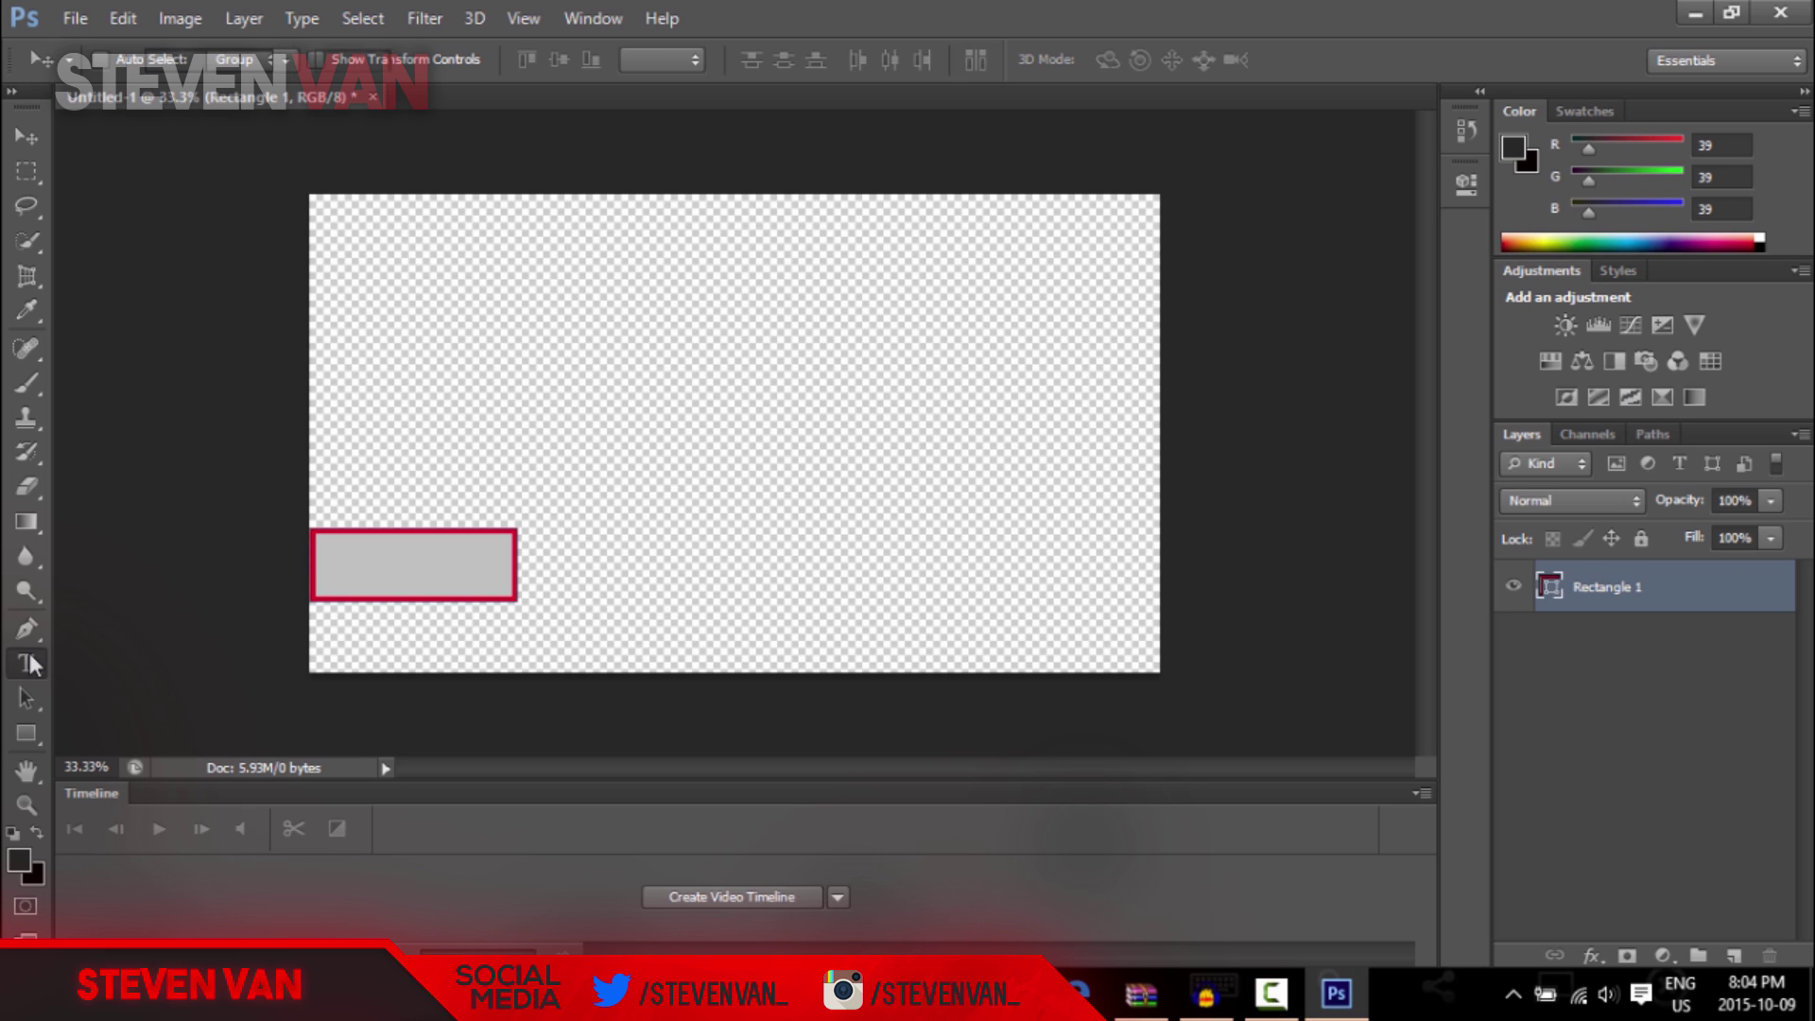
pyautogui.click(446, 357)
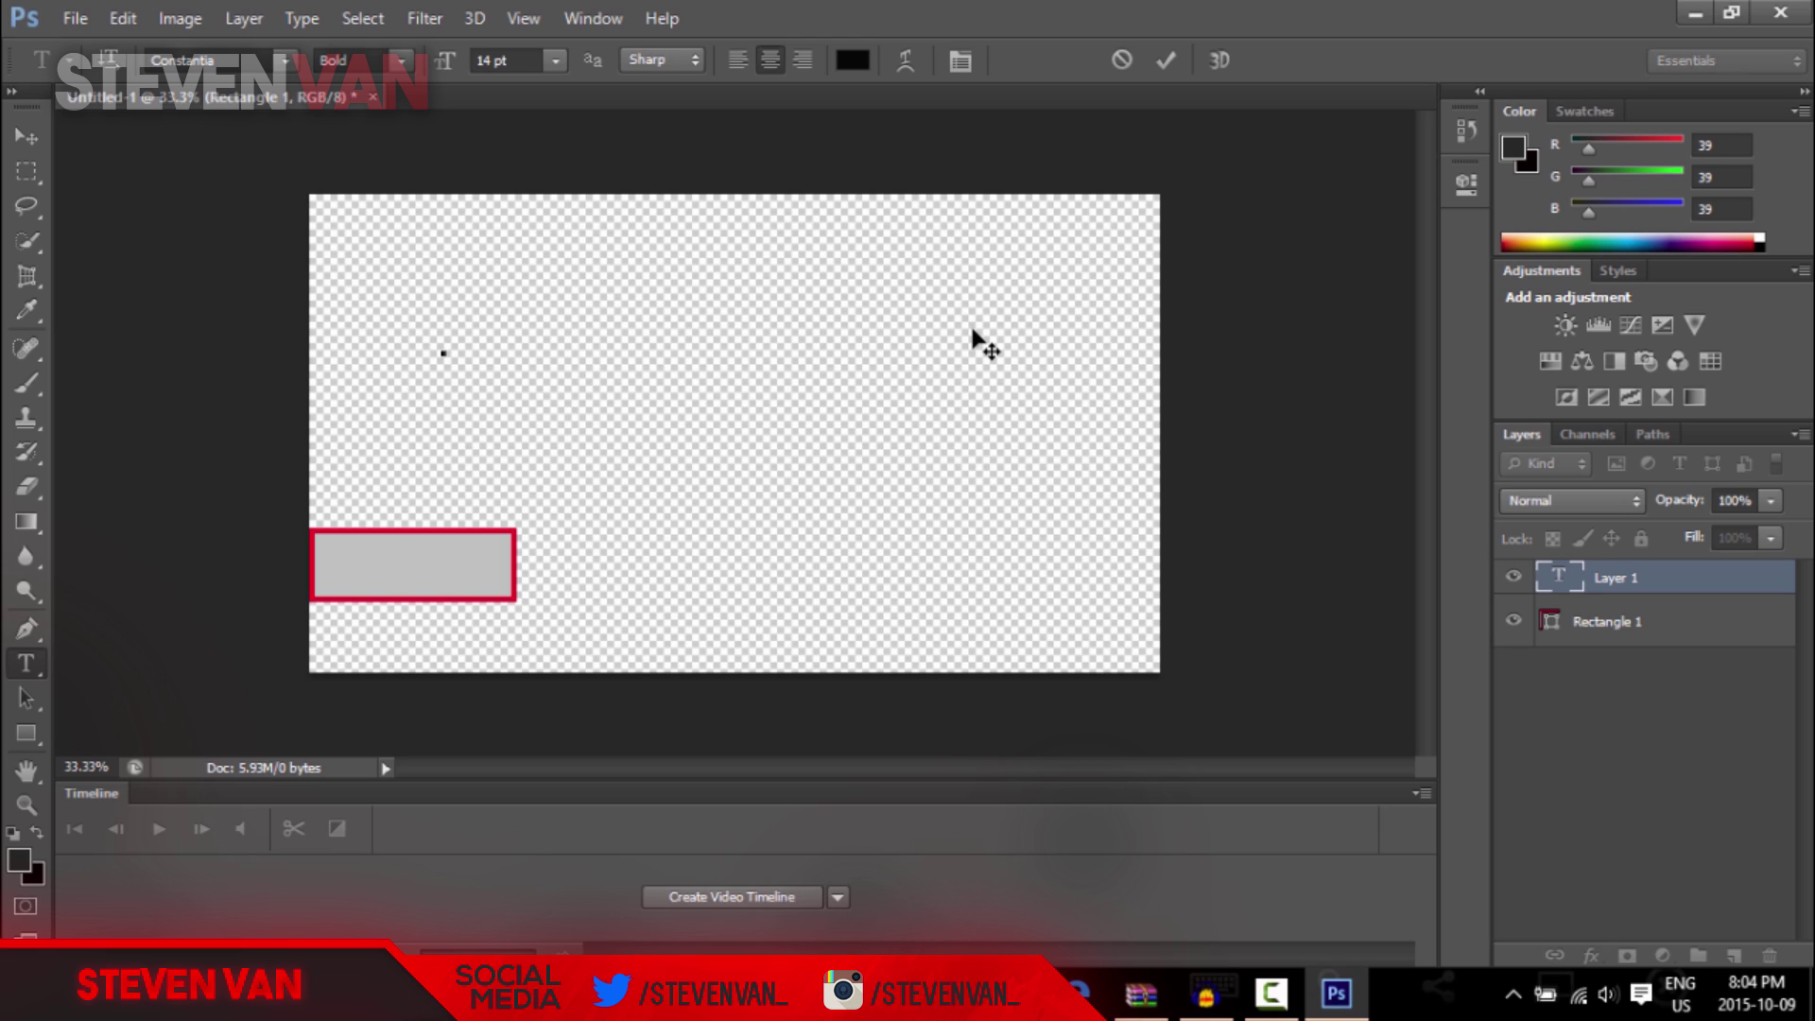
pyautogui.doubleClick(484, 63)
pyautogui.write('1')
pyautogui.write('00')
pyautogui.press('Return')
pyautogui.write('LIKW')
pyautogui.press('BackSpace')
pyautogui.write('E THIS')
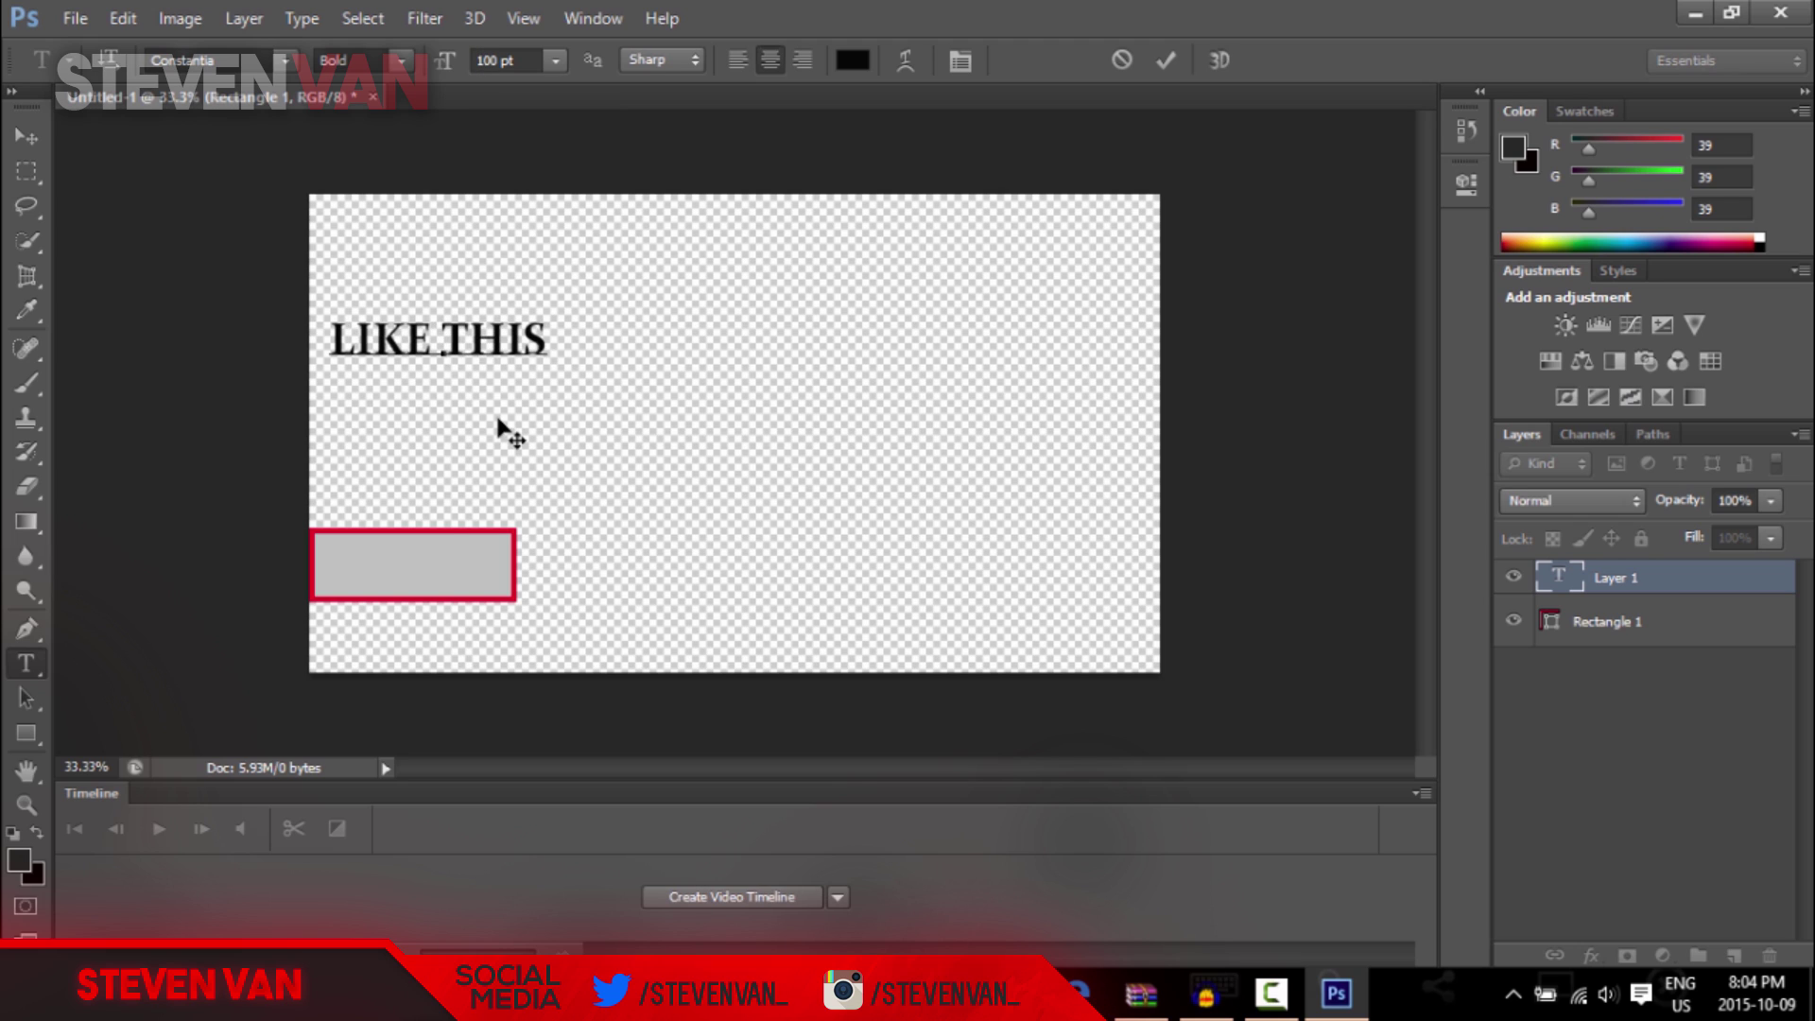
pyautogui.write(' VIDE')
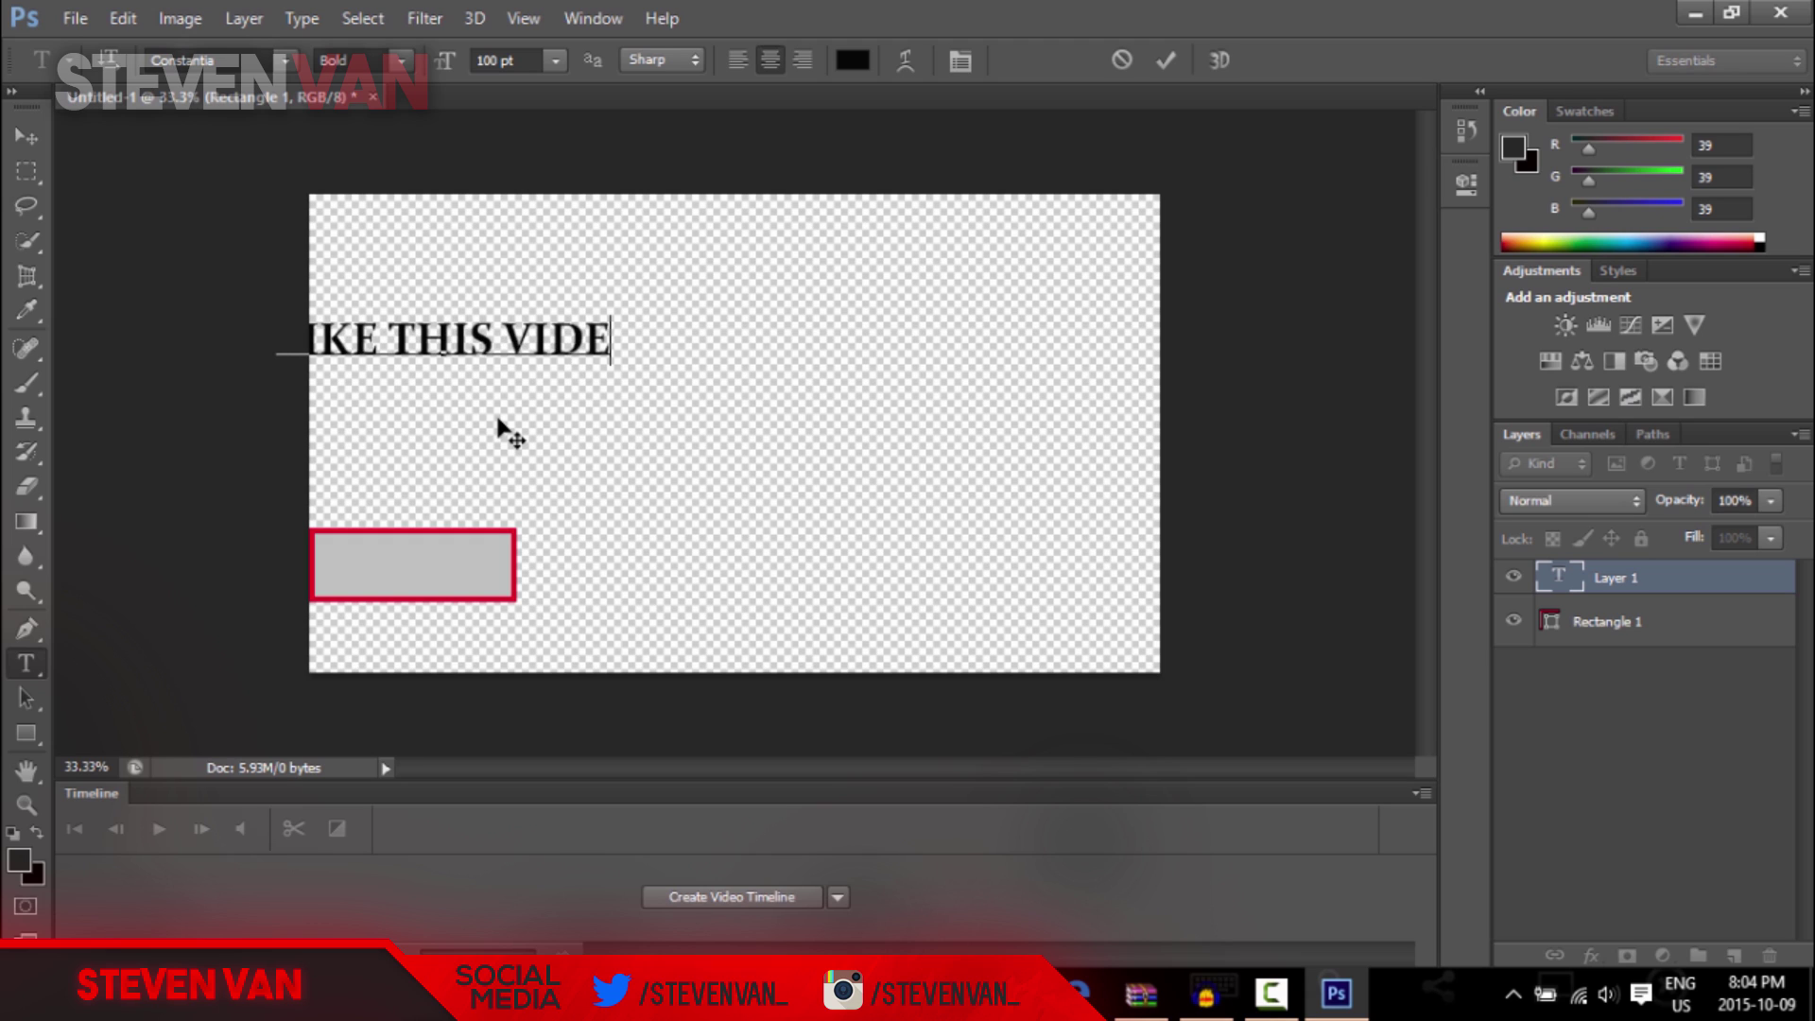
pyautogui.write('O!')
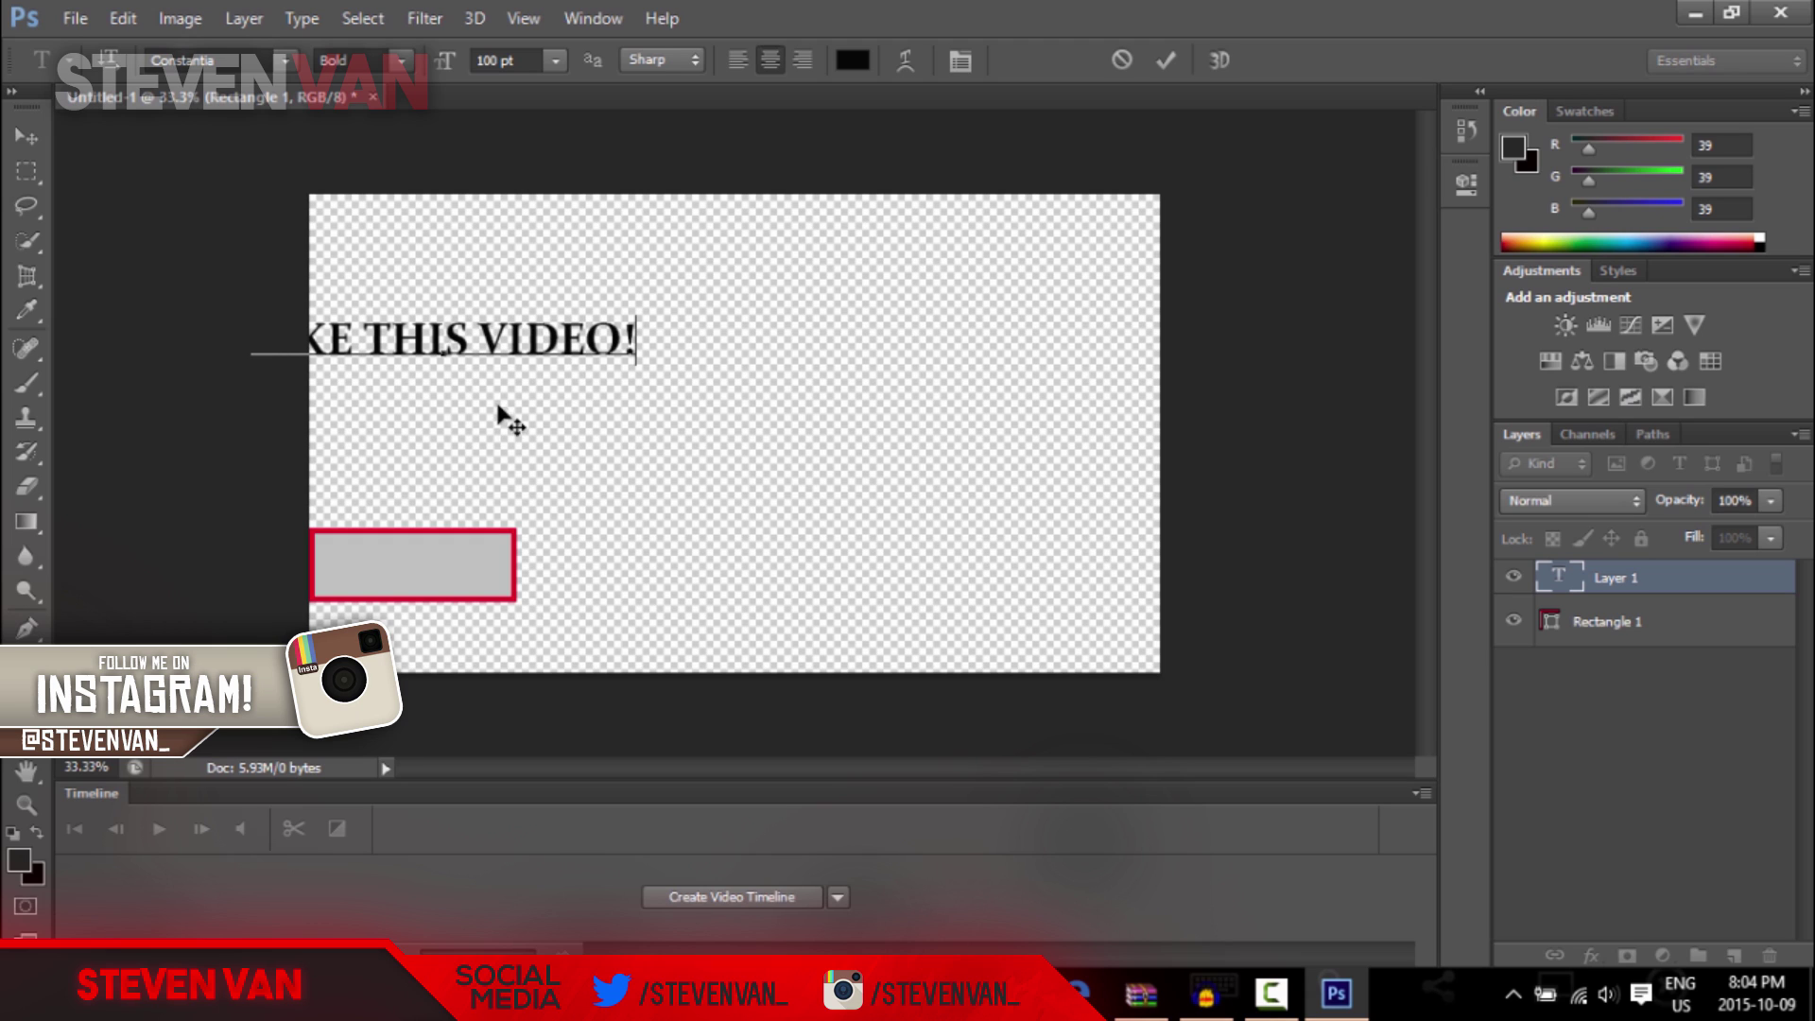
# - Set the whole LIKE THIS VIDEO! line in the Kenyan Coffee font
pyautogui.click(478, 336)
pyautogui.tripleClick(477, 335)
pyautogui.click(156, 52)
pyautogui.write('X')
pyautogui.press('Return')
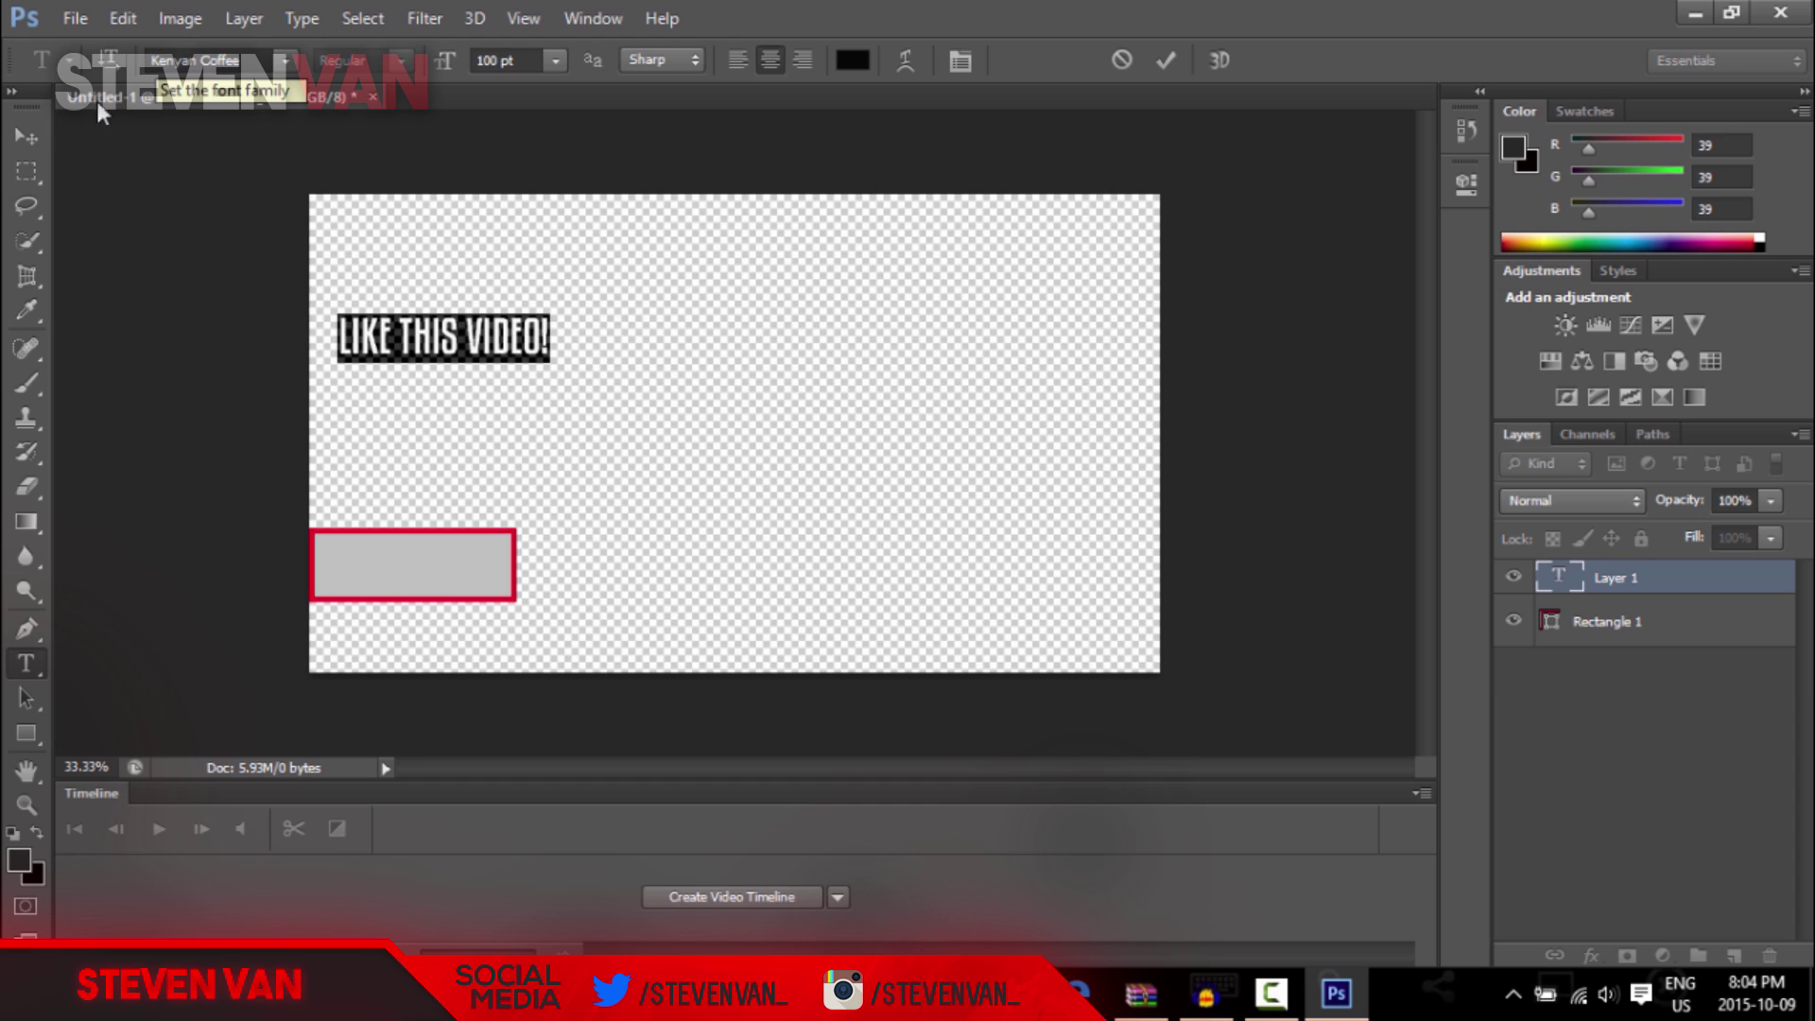
# - Move LIKE THIS VIDEO! down onto the grey box and select all its text
pyautogui.click(36, 130)
pyautogui.moveTo(518, 412); pyautogui.dragTo(499, 611)
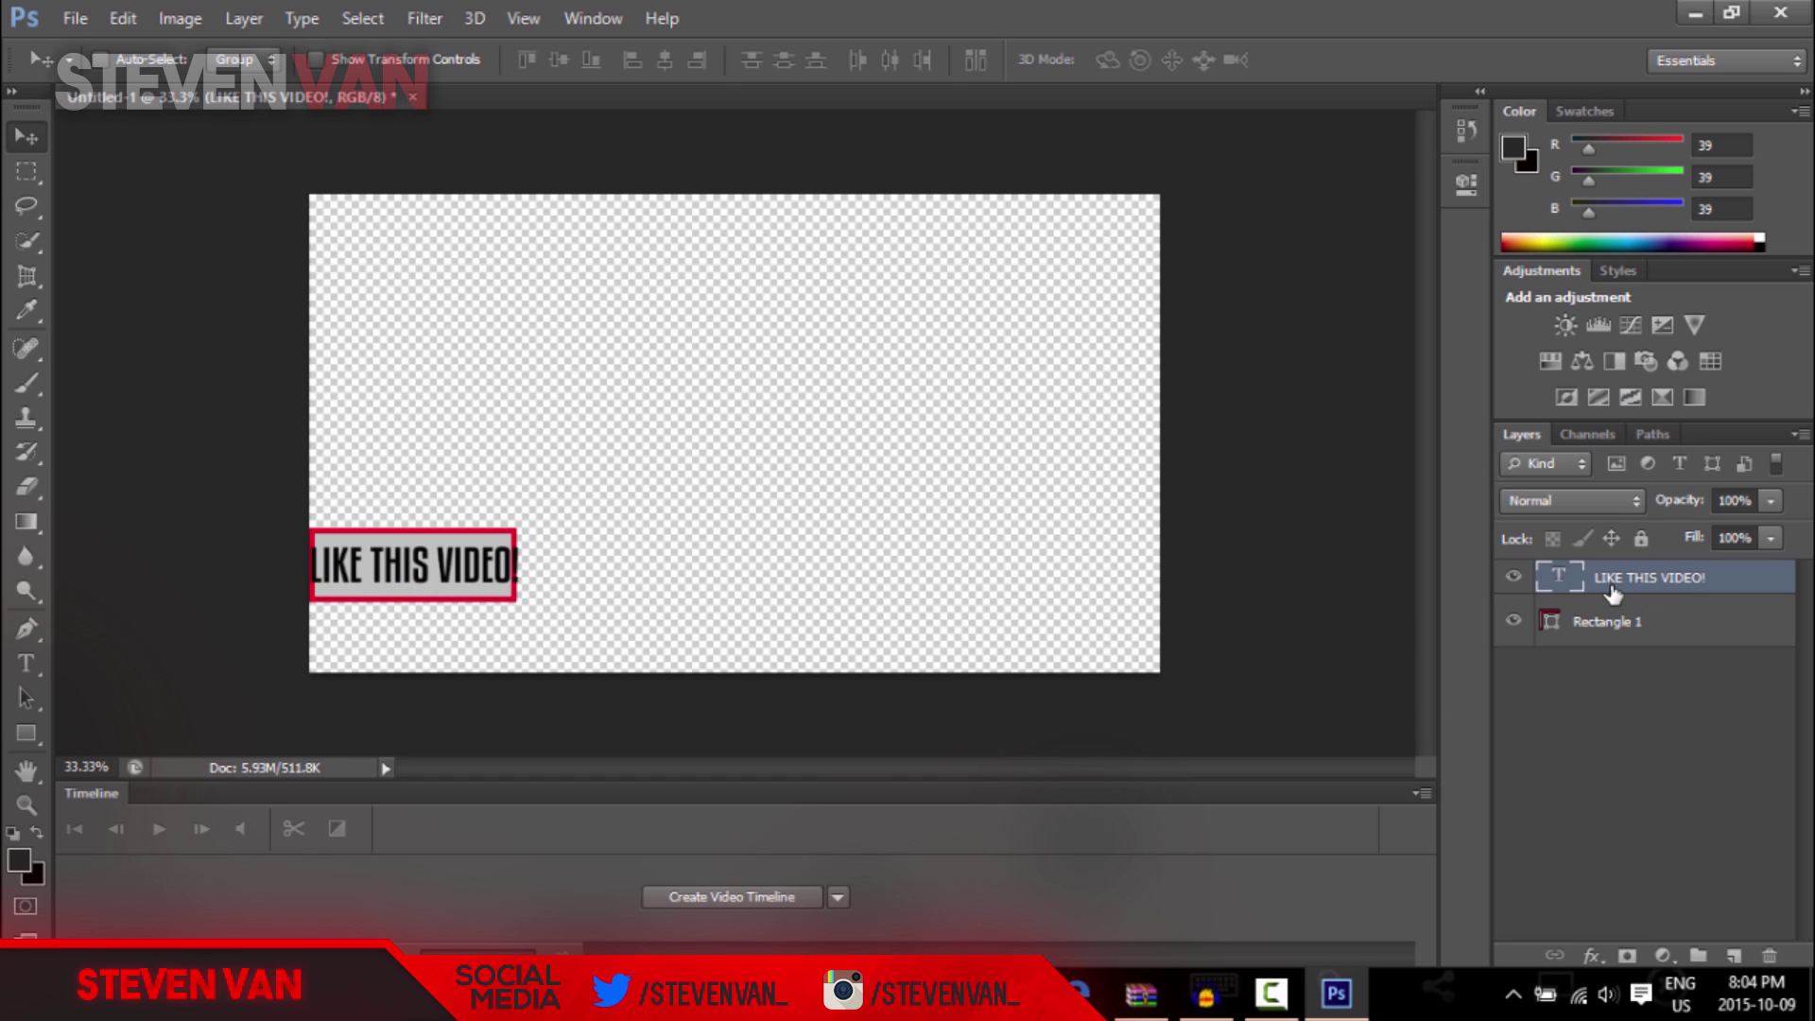
pyautogui.press('t')
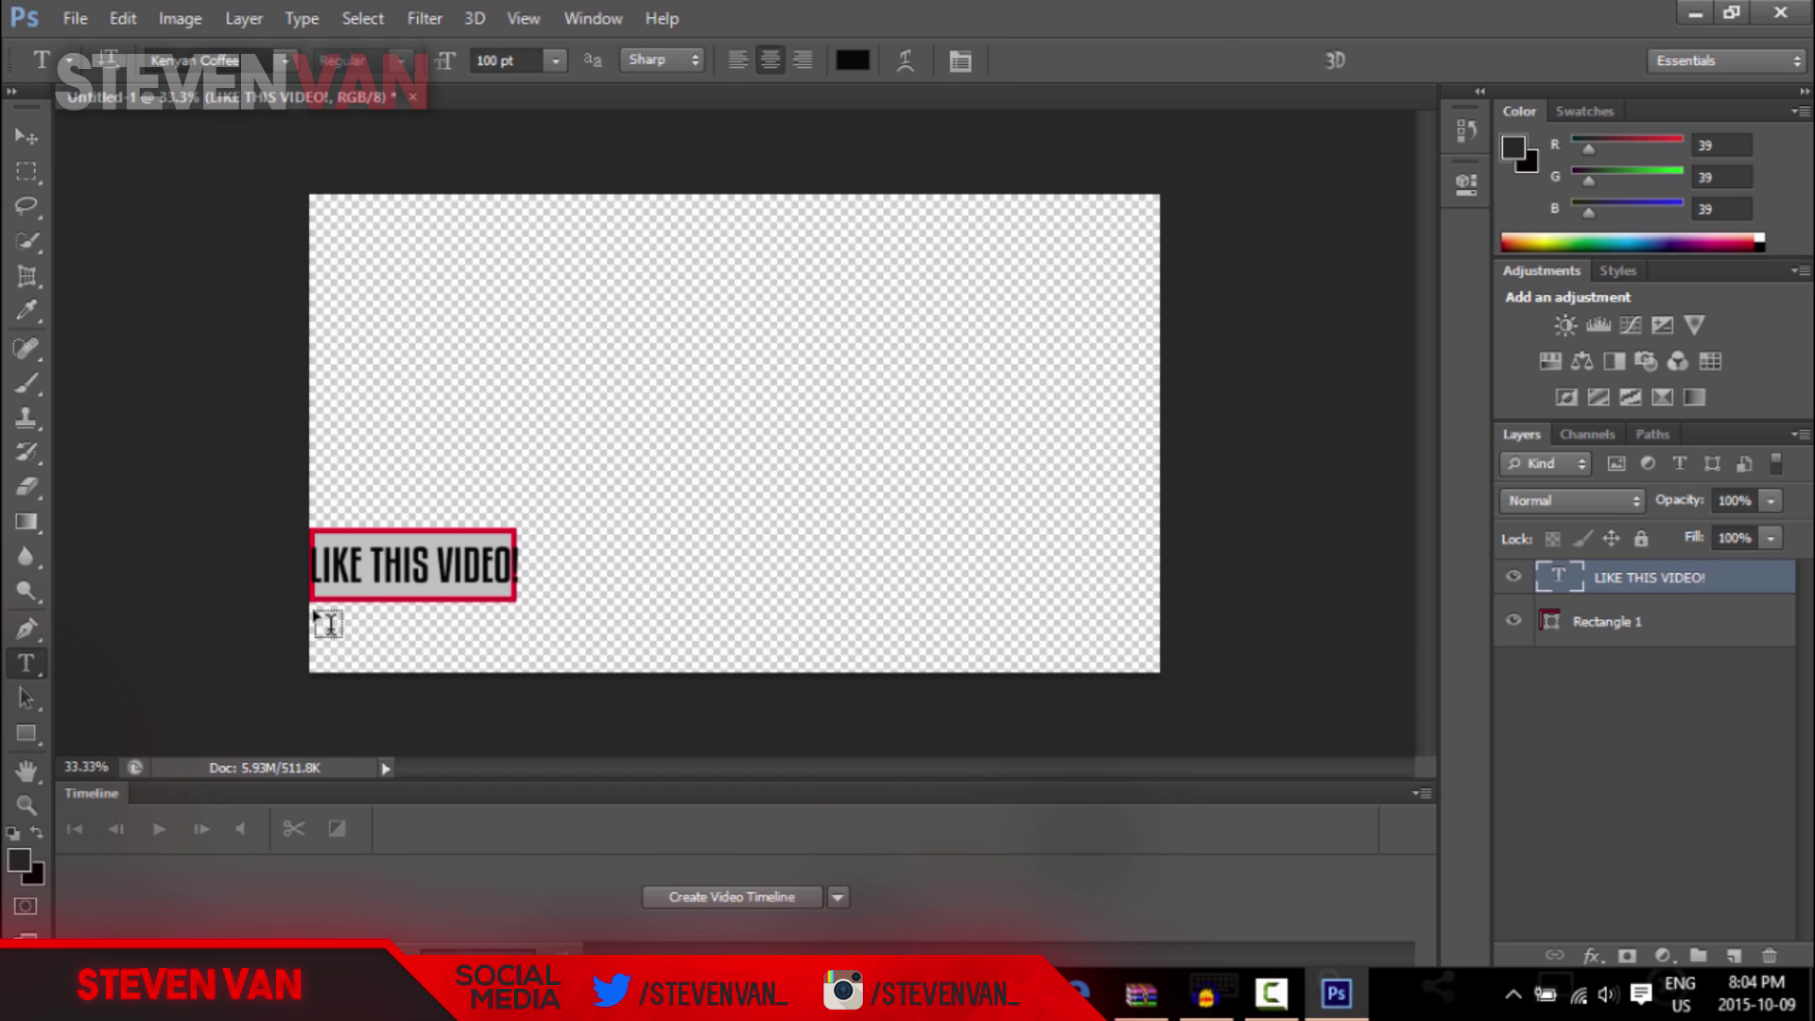
pyautogui.click(331, 579)
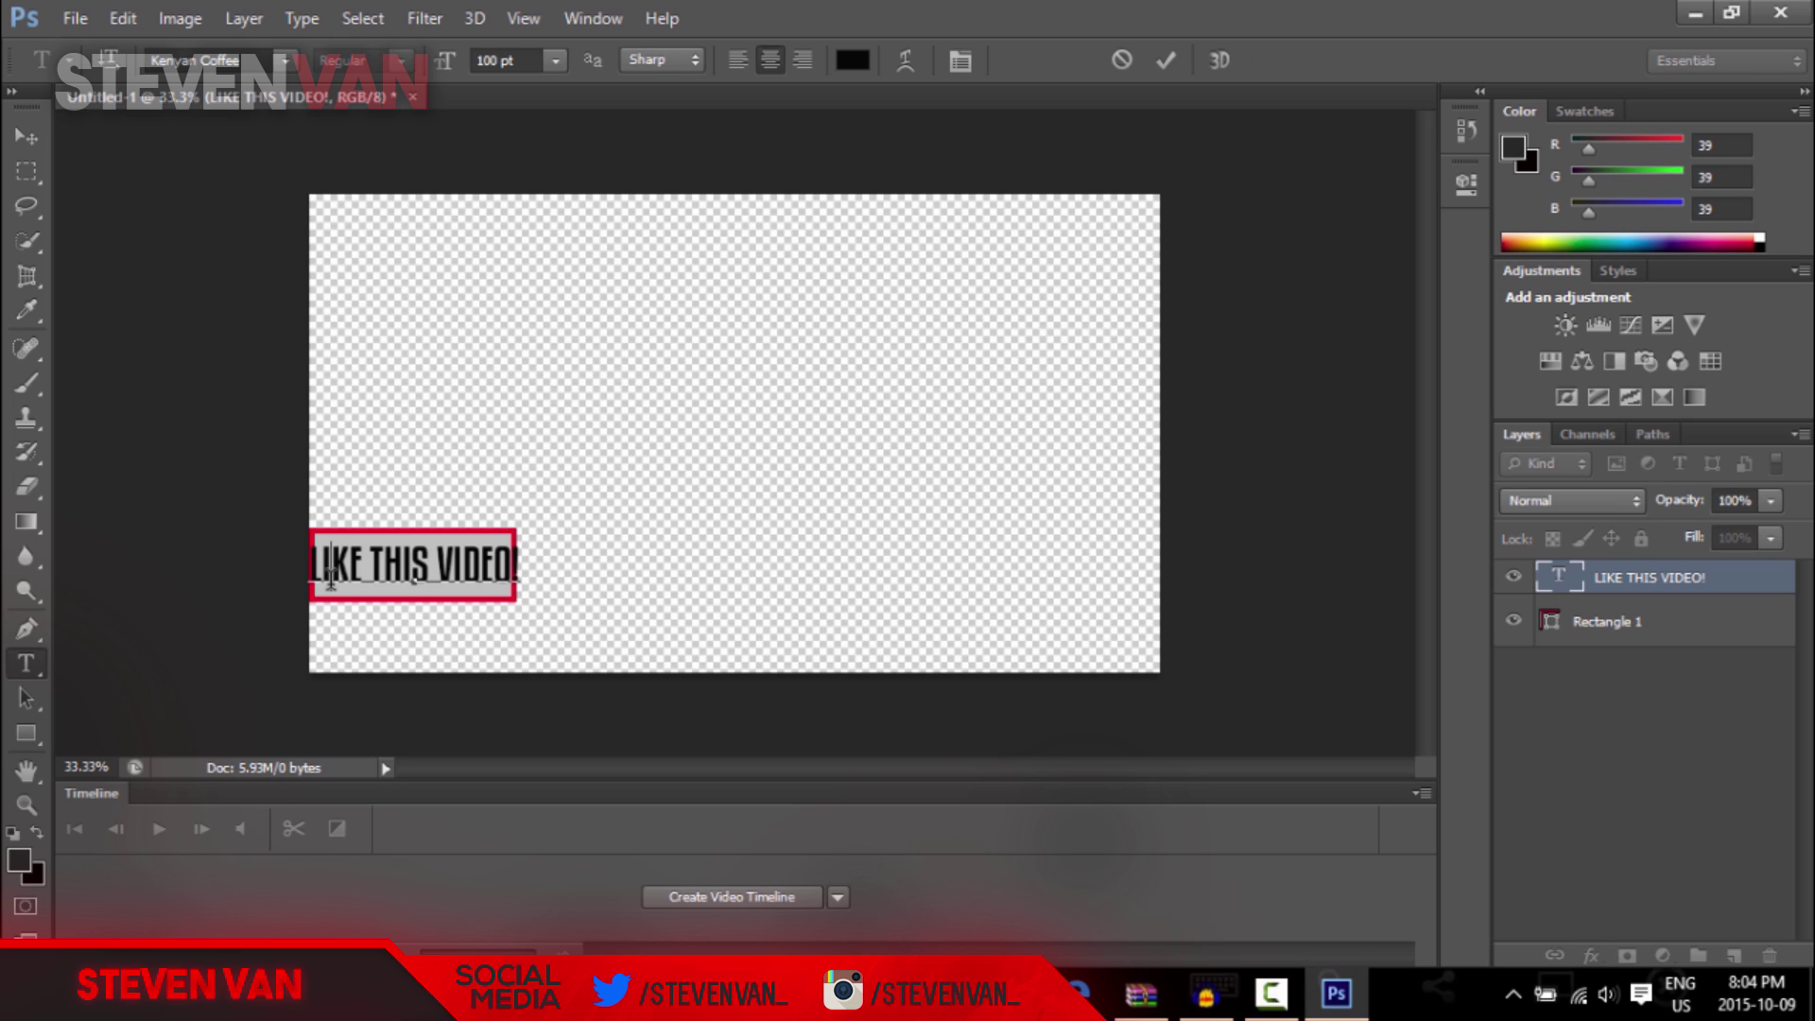
pyautogui.hotkey('ctrl', 'a')
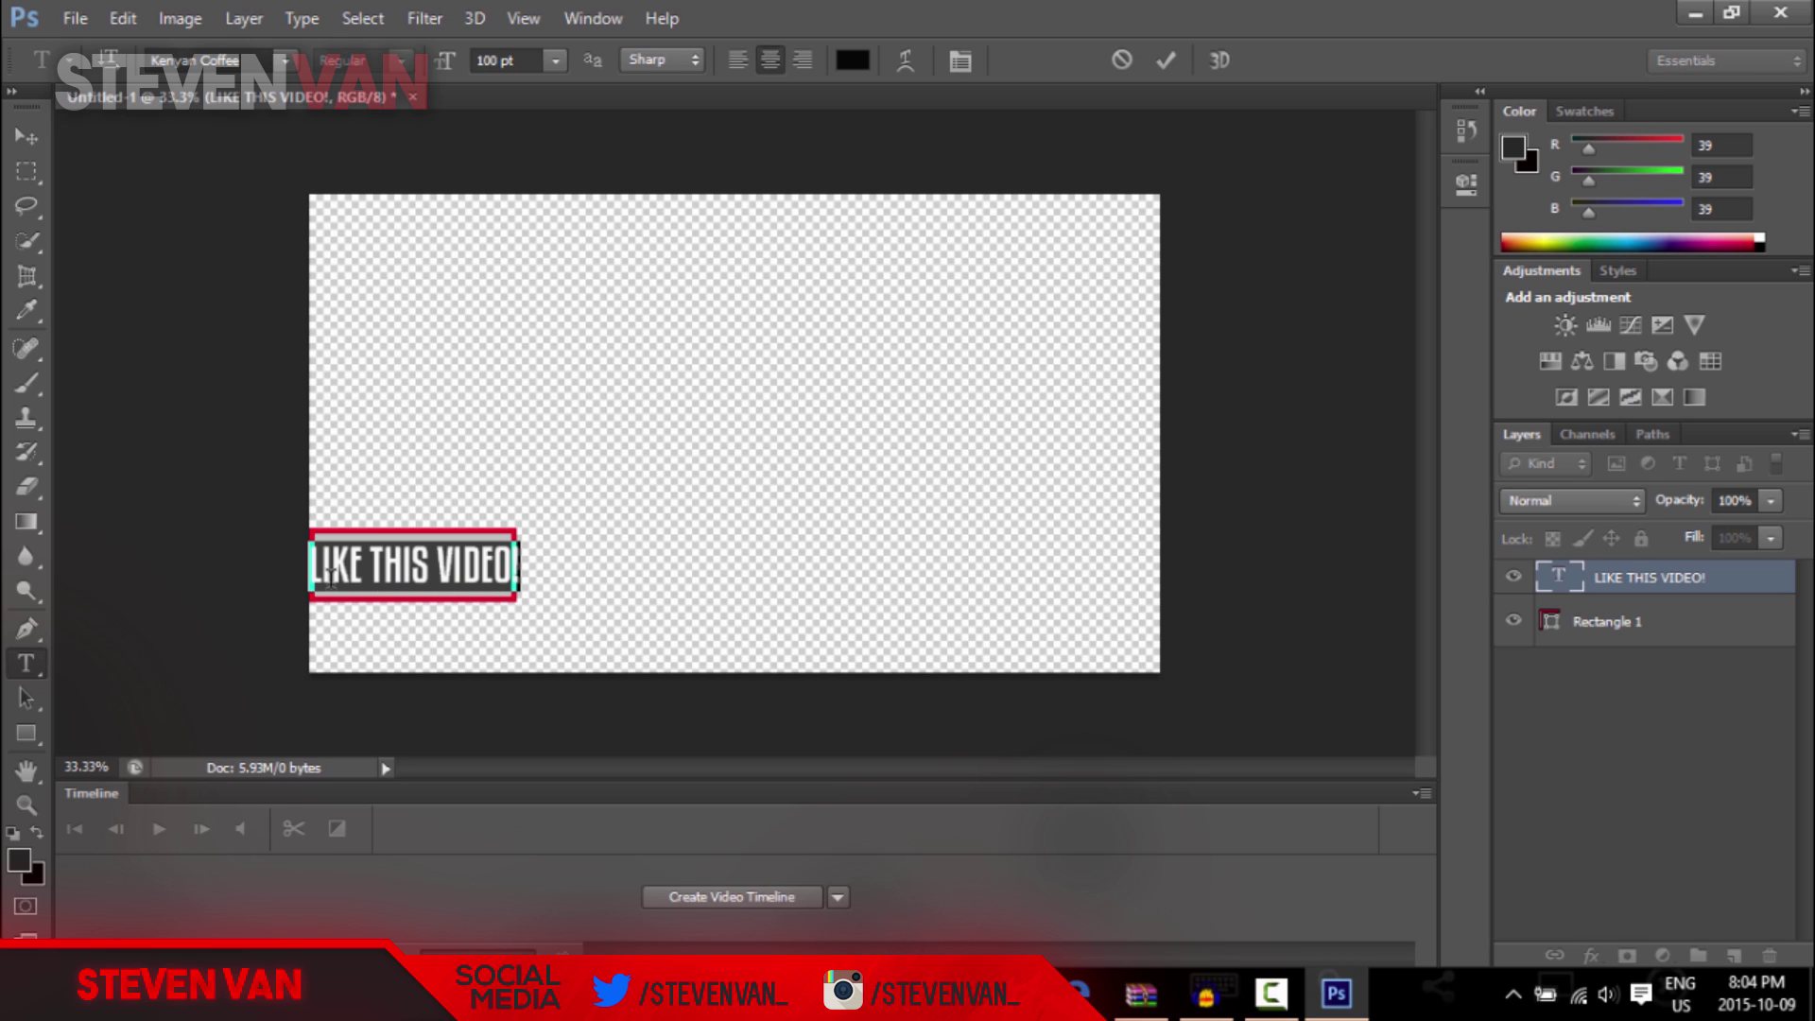
# - Shrink the text to 83 pt and shift it slightly down inside the box
pyautogui.click(491, 55)
pyautogui.scroll(-10, 488, 51)
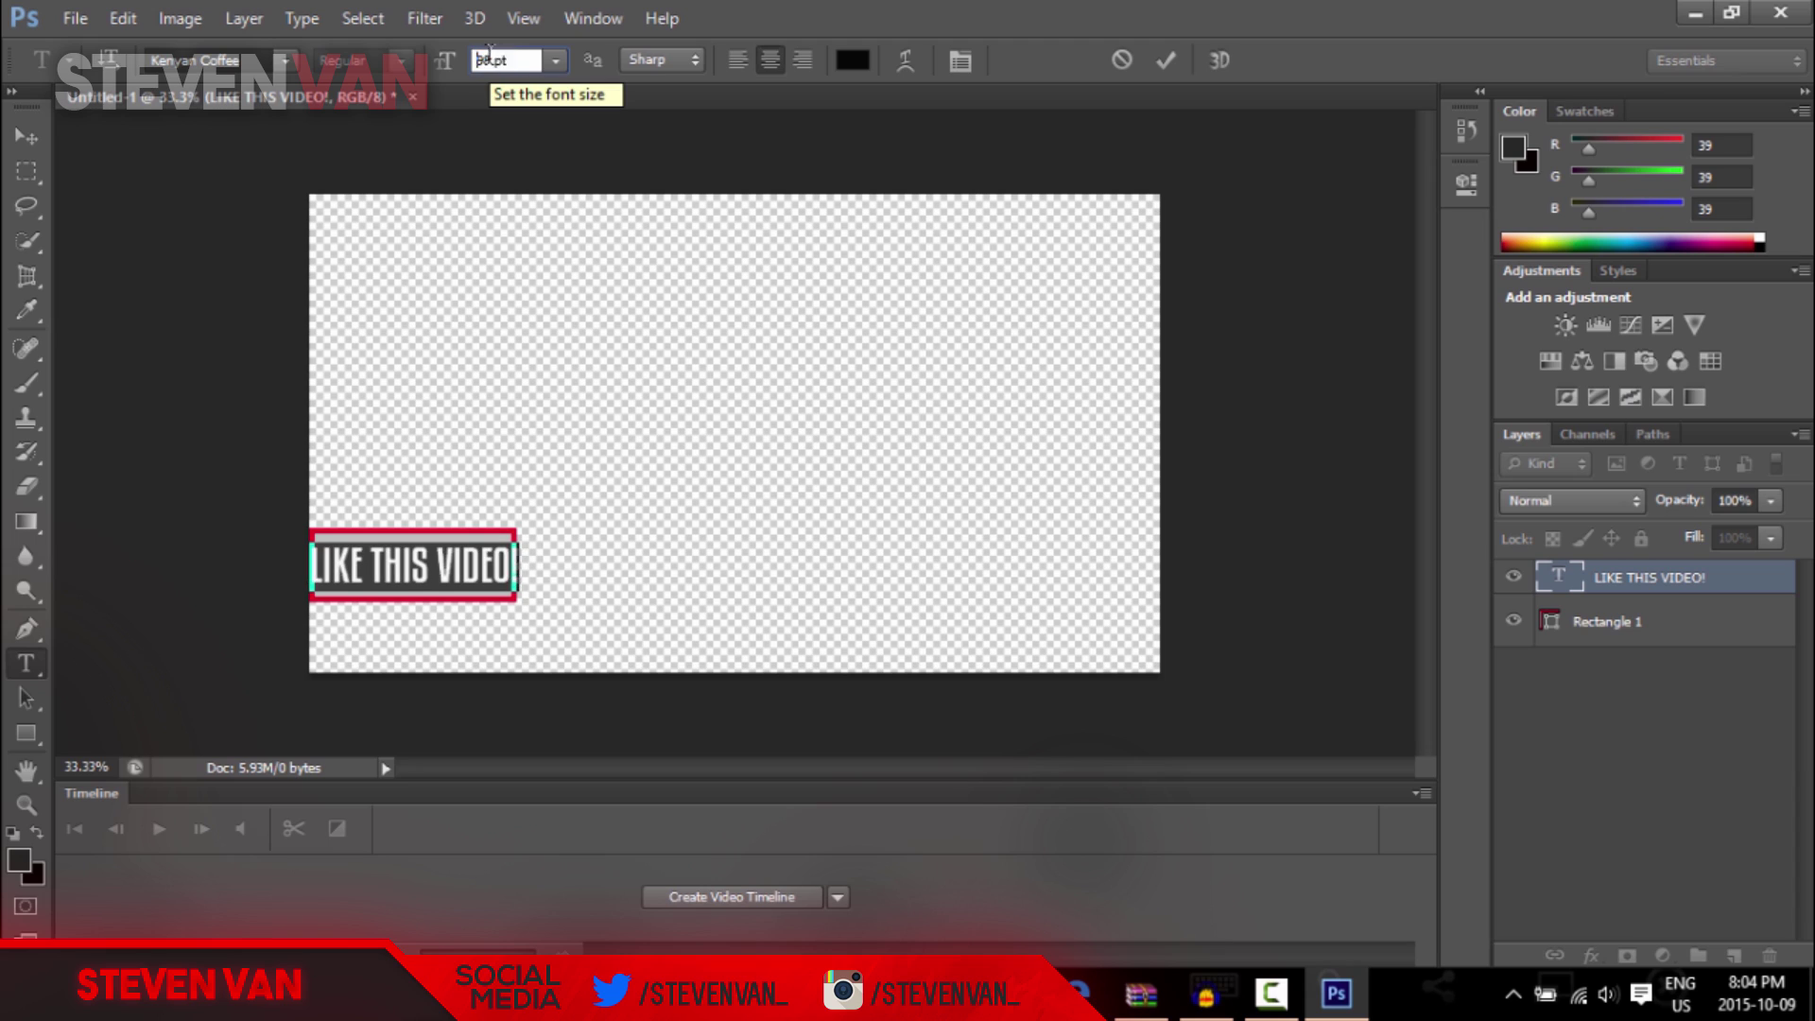
pyautogui.scroll(-4, 489, 51)
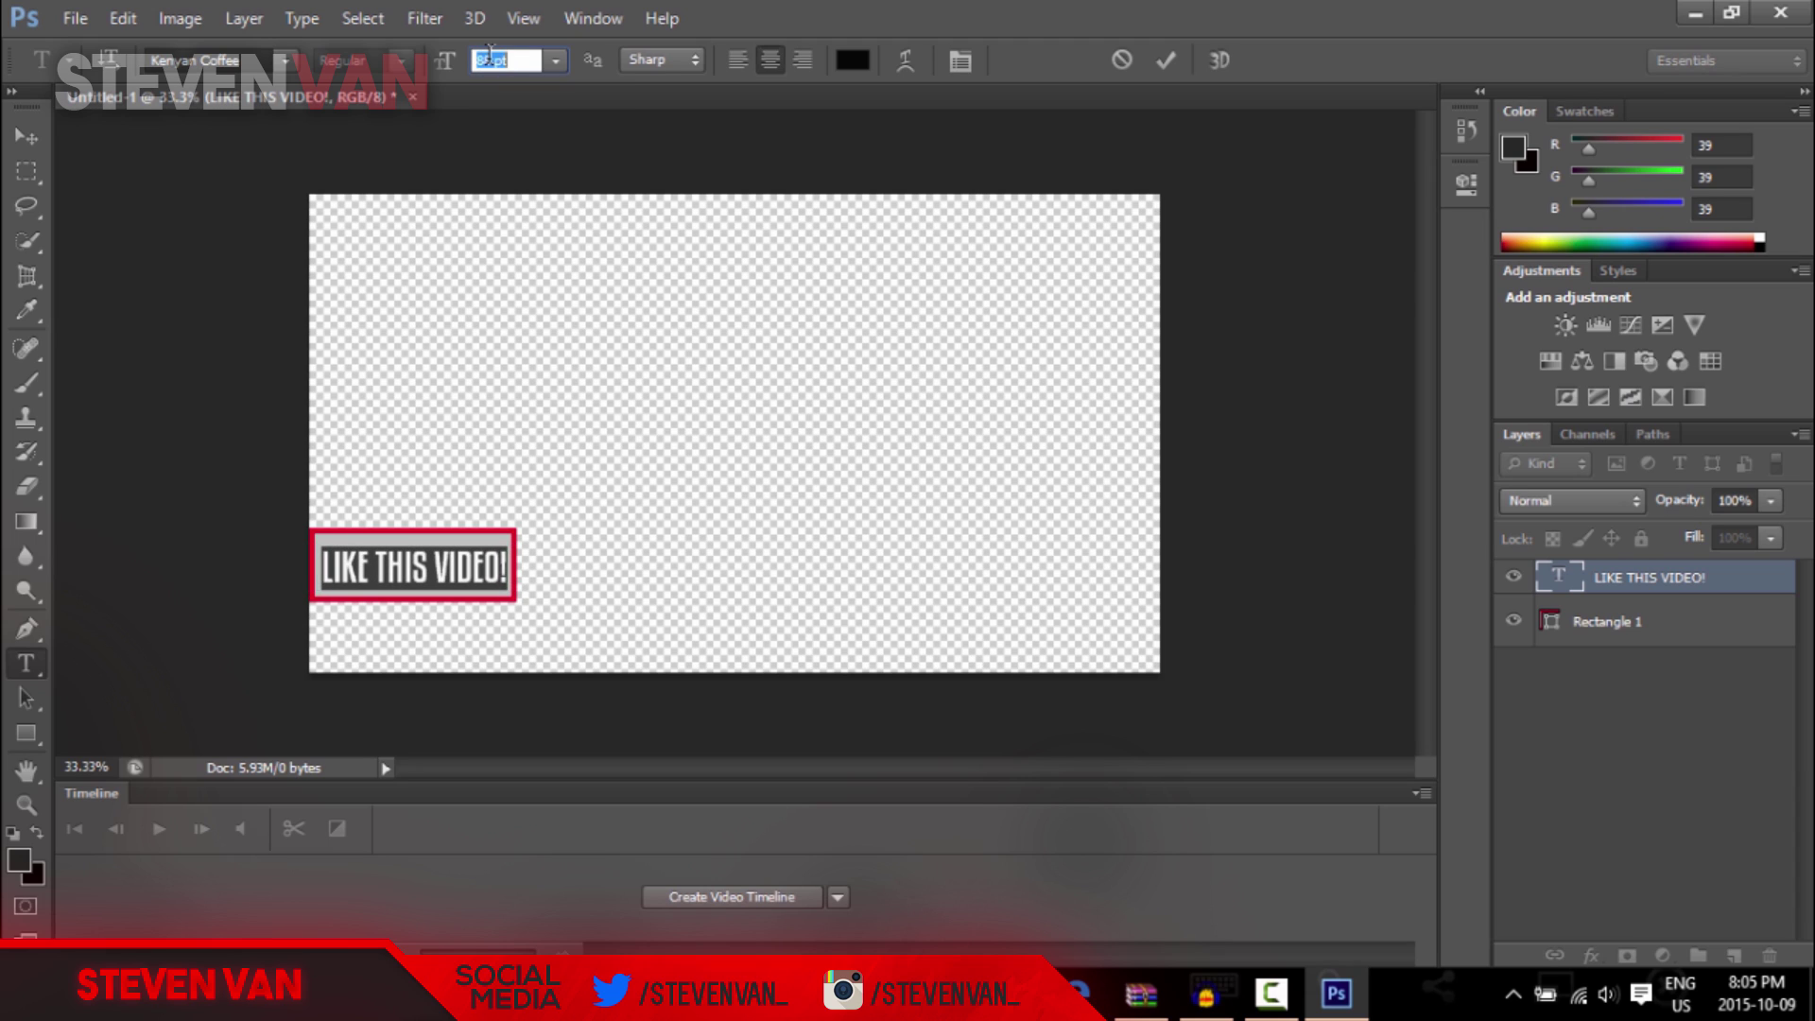
pyautogui.scroll(-1, 491, 51)
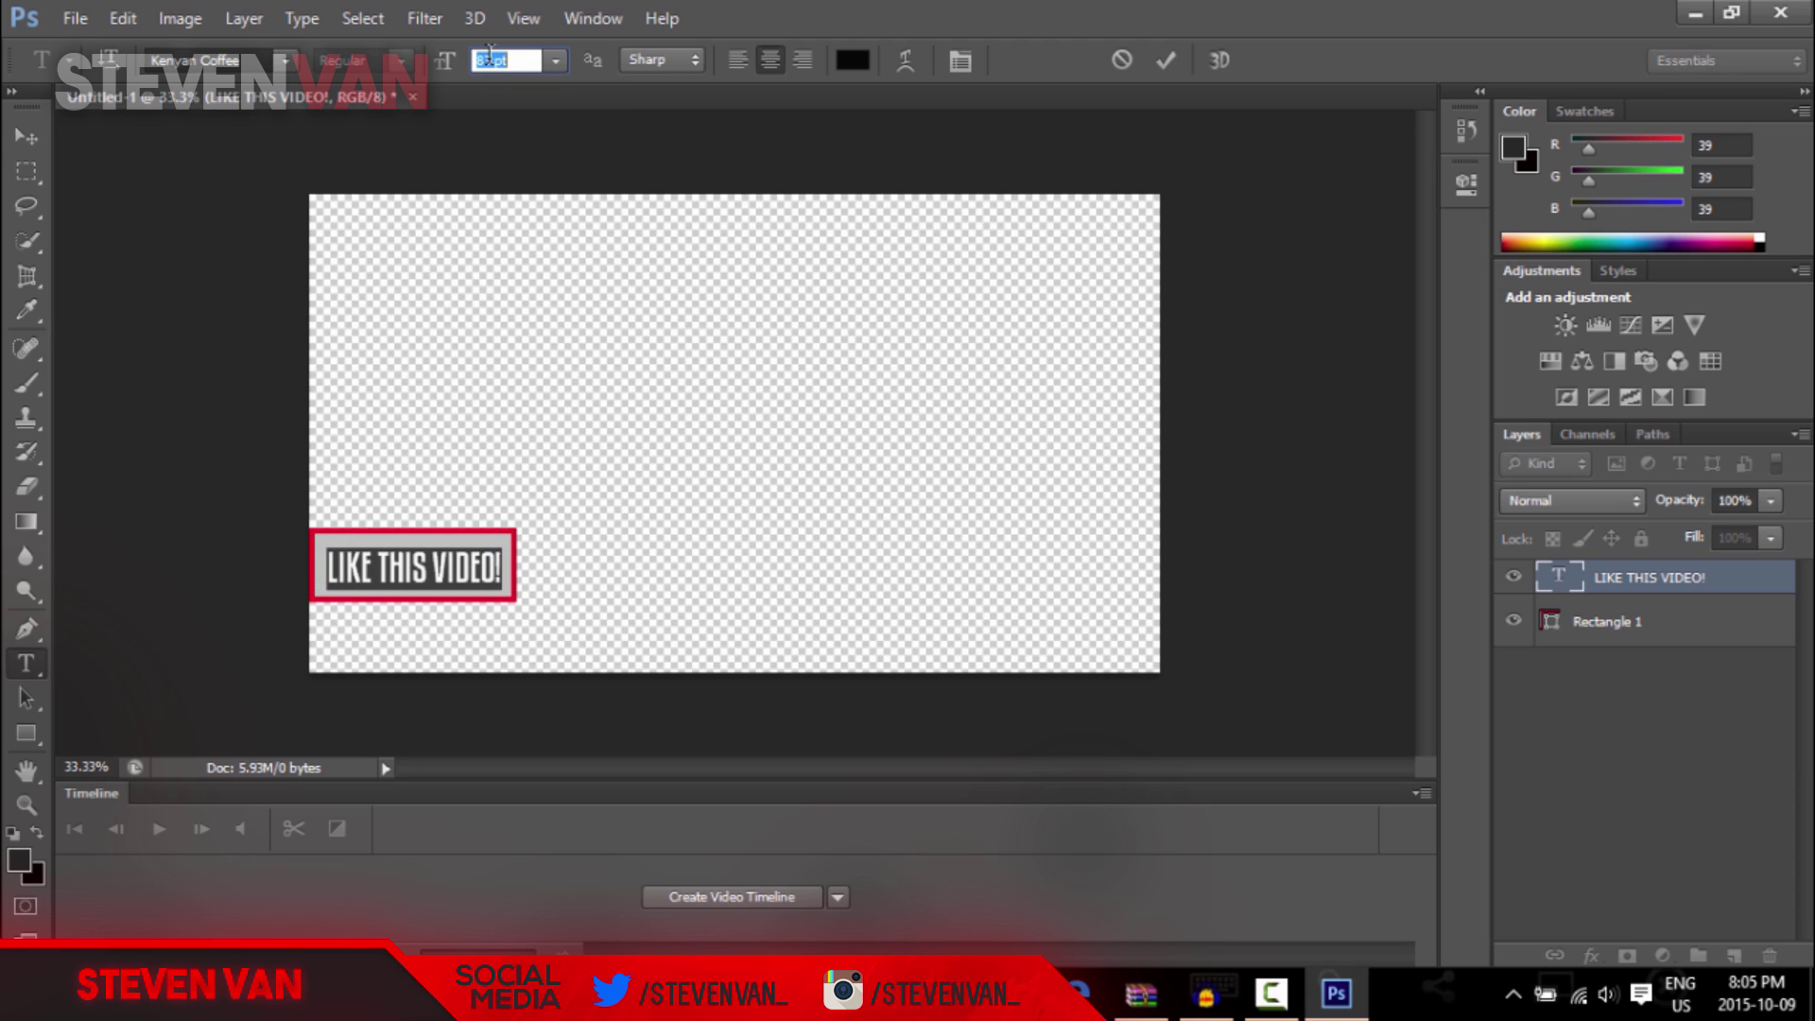
pyautogui.click(7, 134)
pyautogui.moveTo(123, 196); pyautogui.dragTo(121, 207)
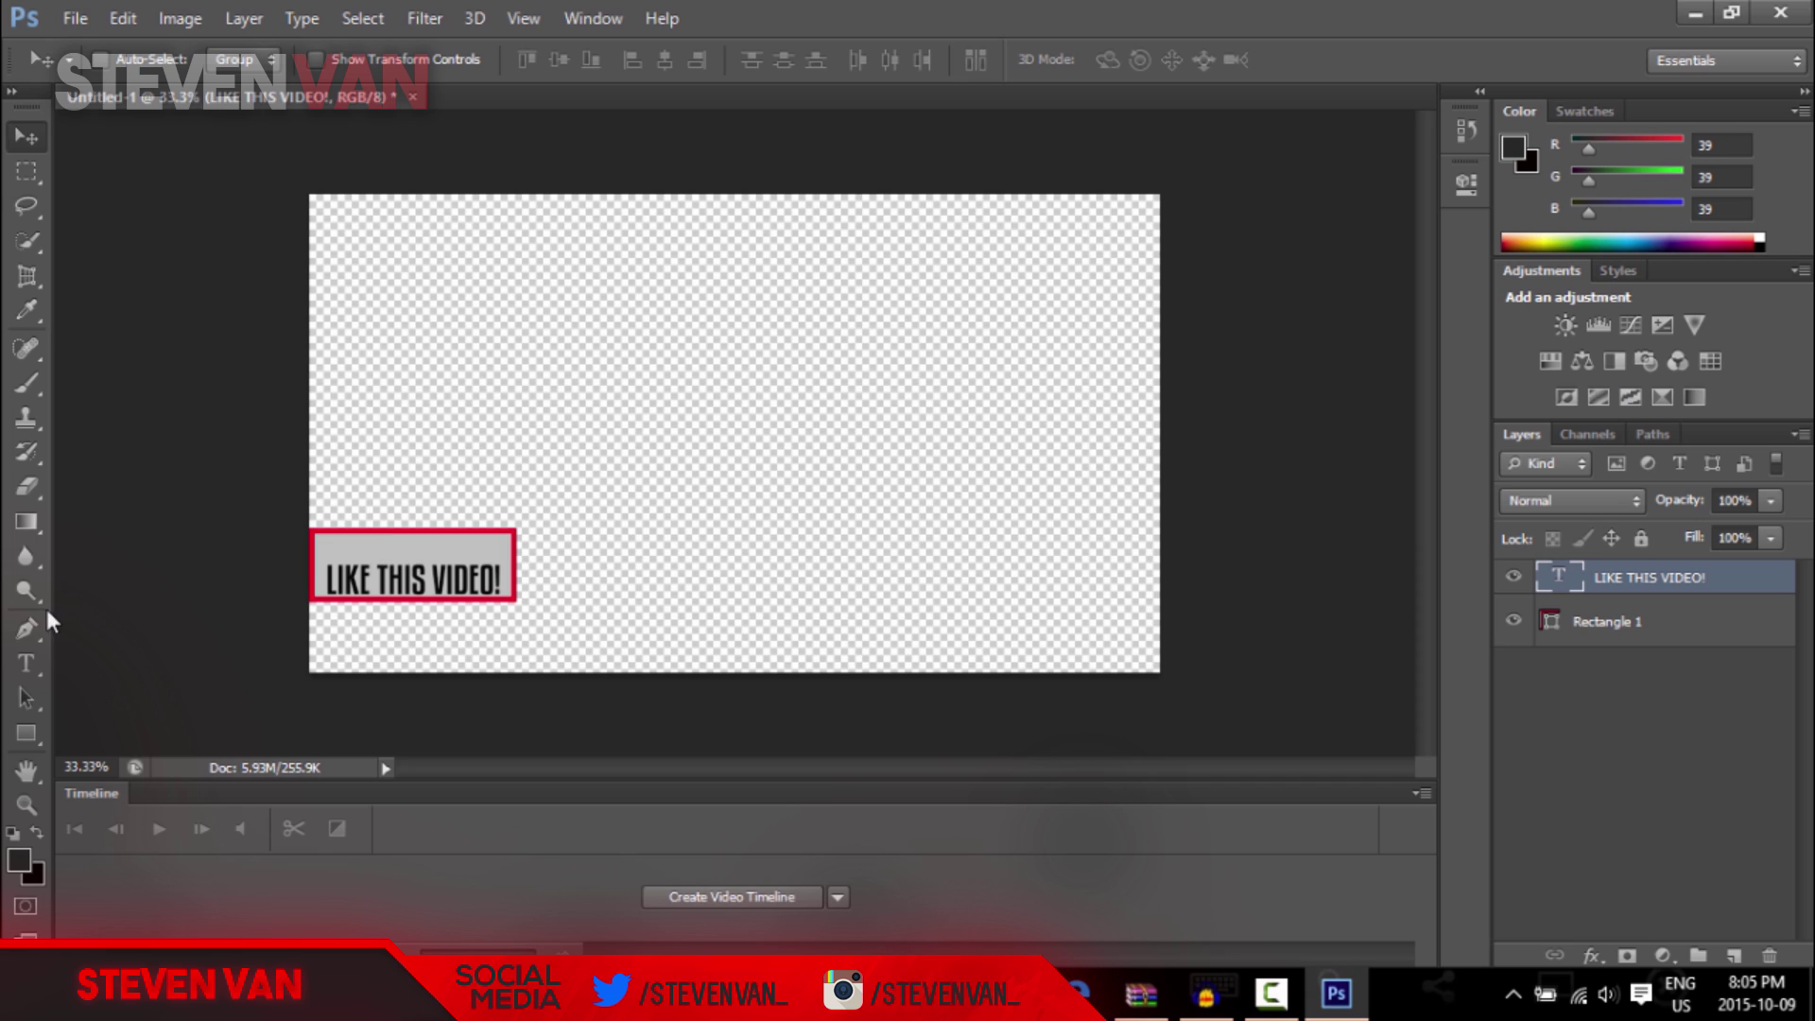
# - Type DON'T FORGET TO and move it onto the red box
pyautogui.click(28, 660)
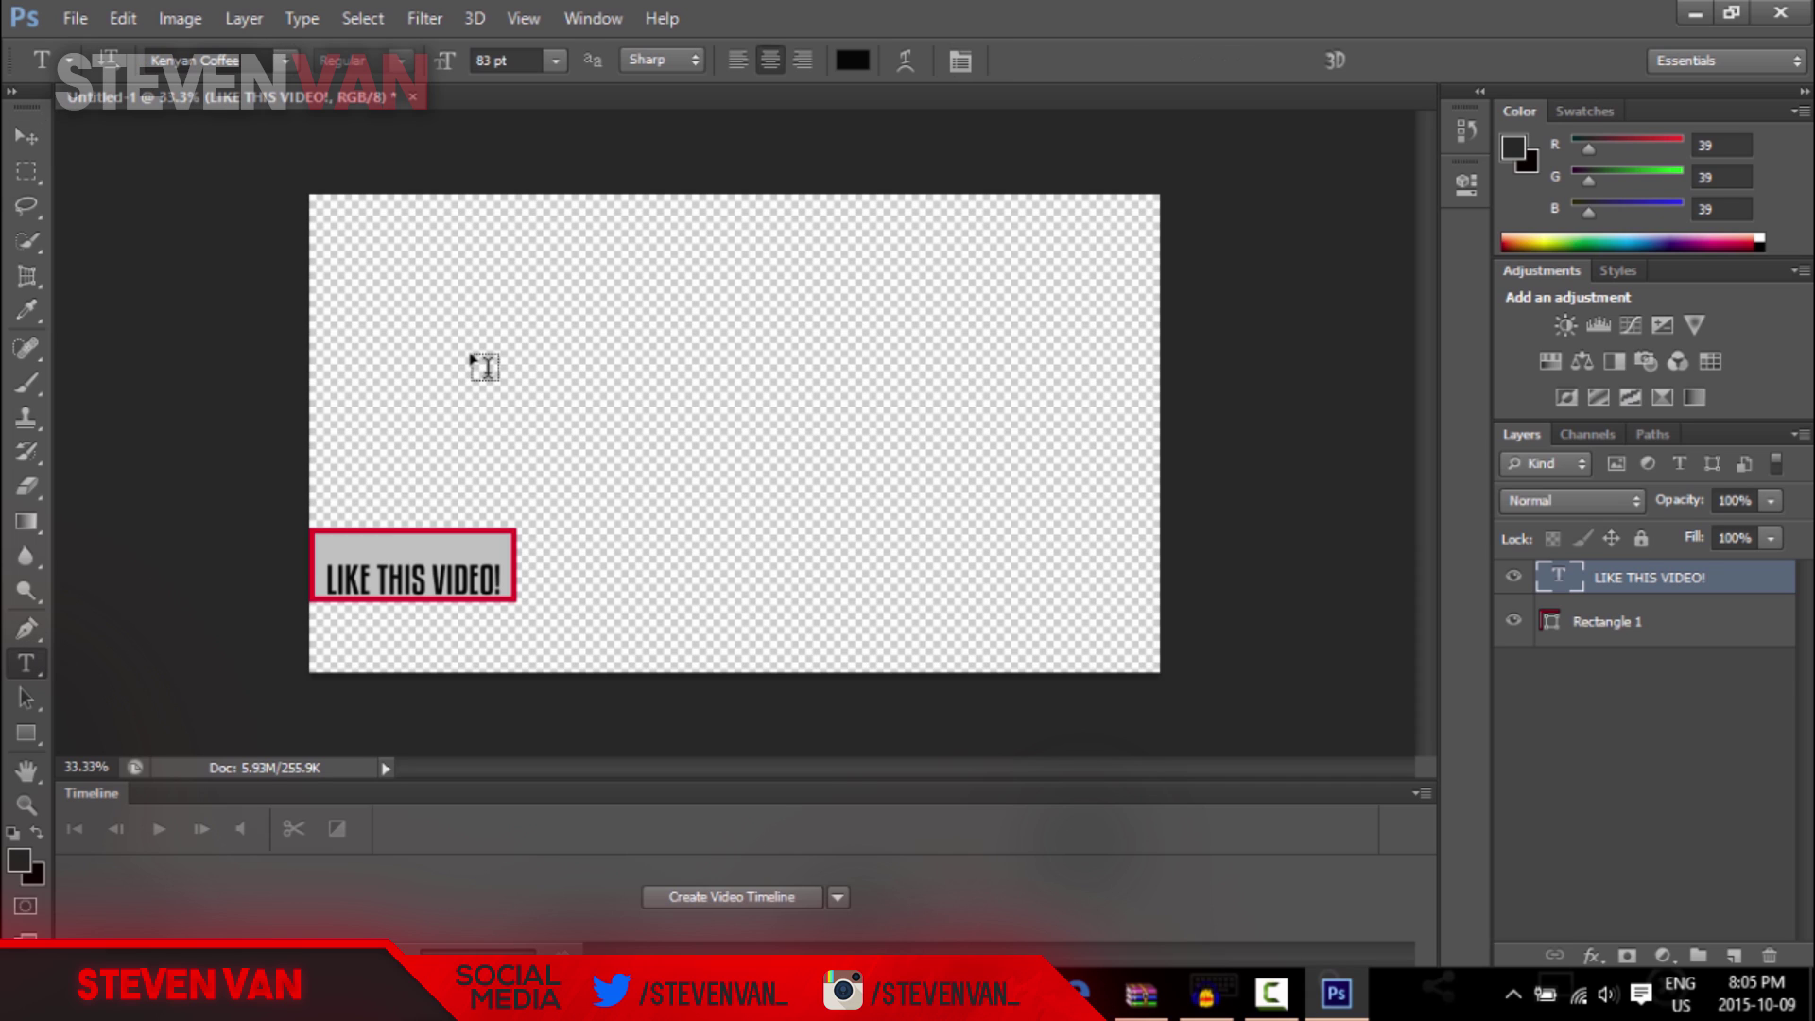
pyautogui.click(470, 355)
pyautogui.write('DON')
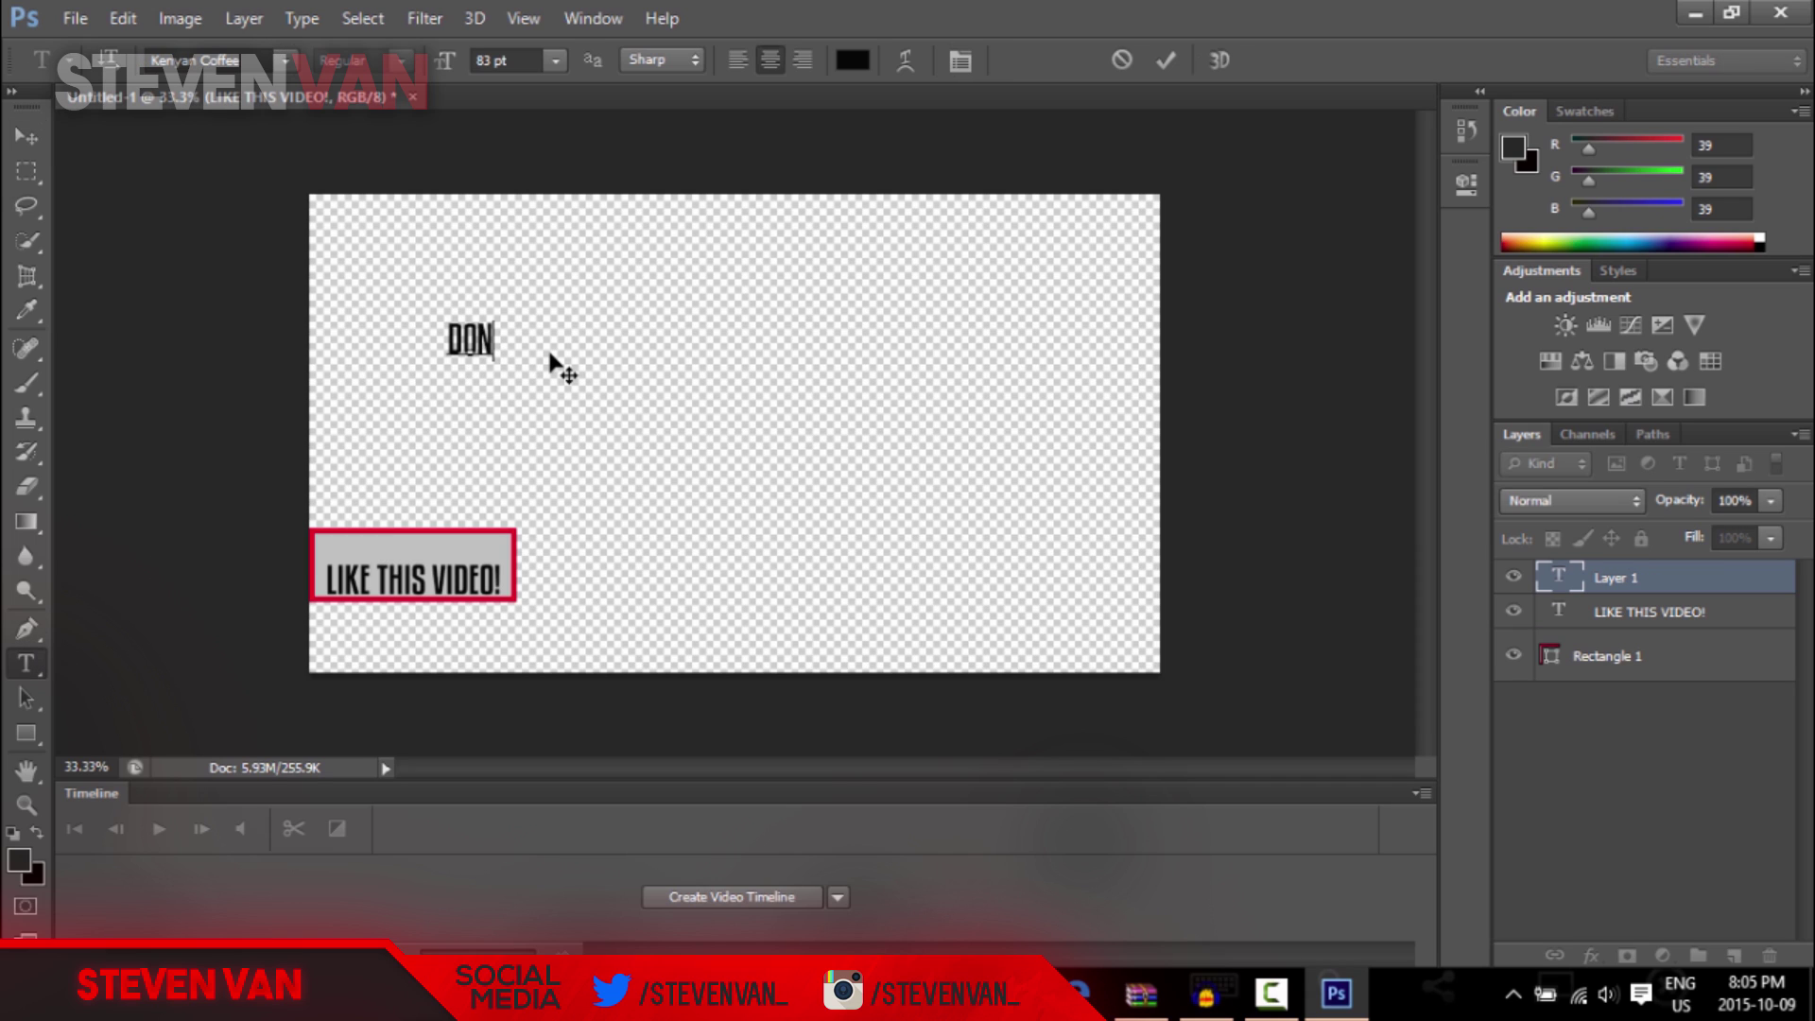
pyautogui.write("'T FORG")
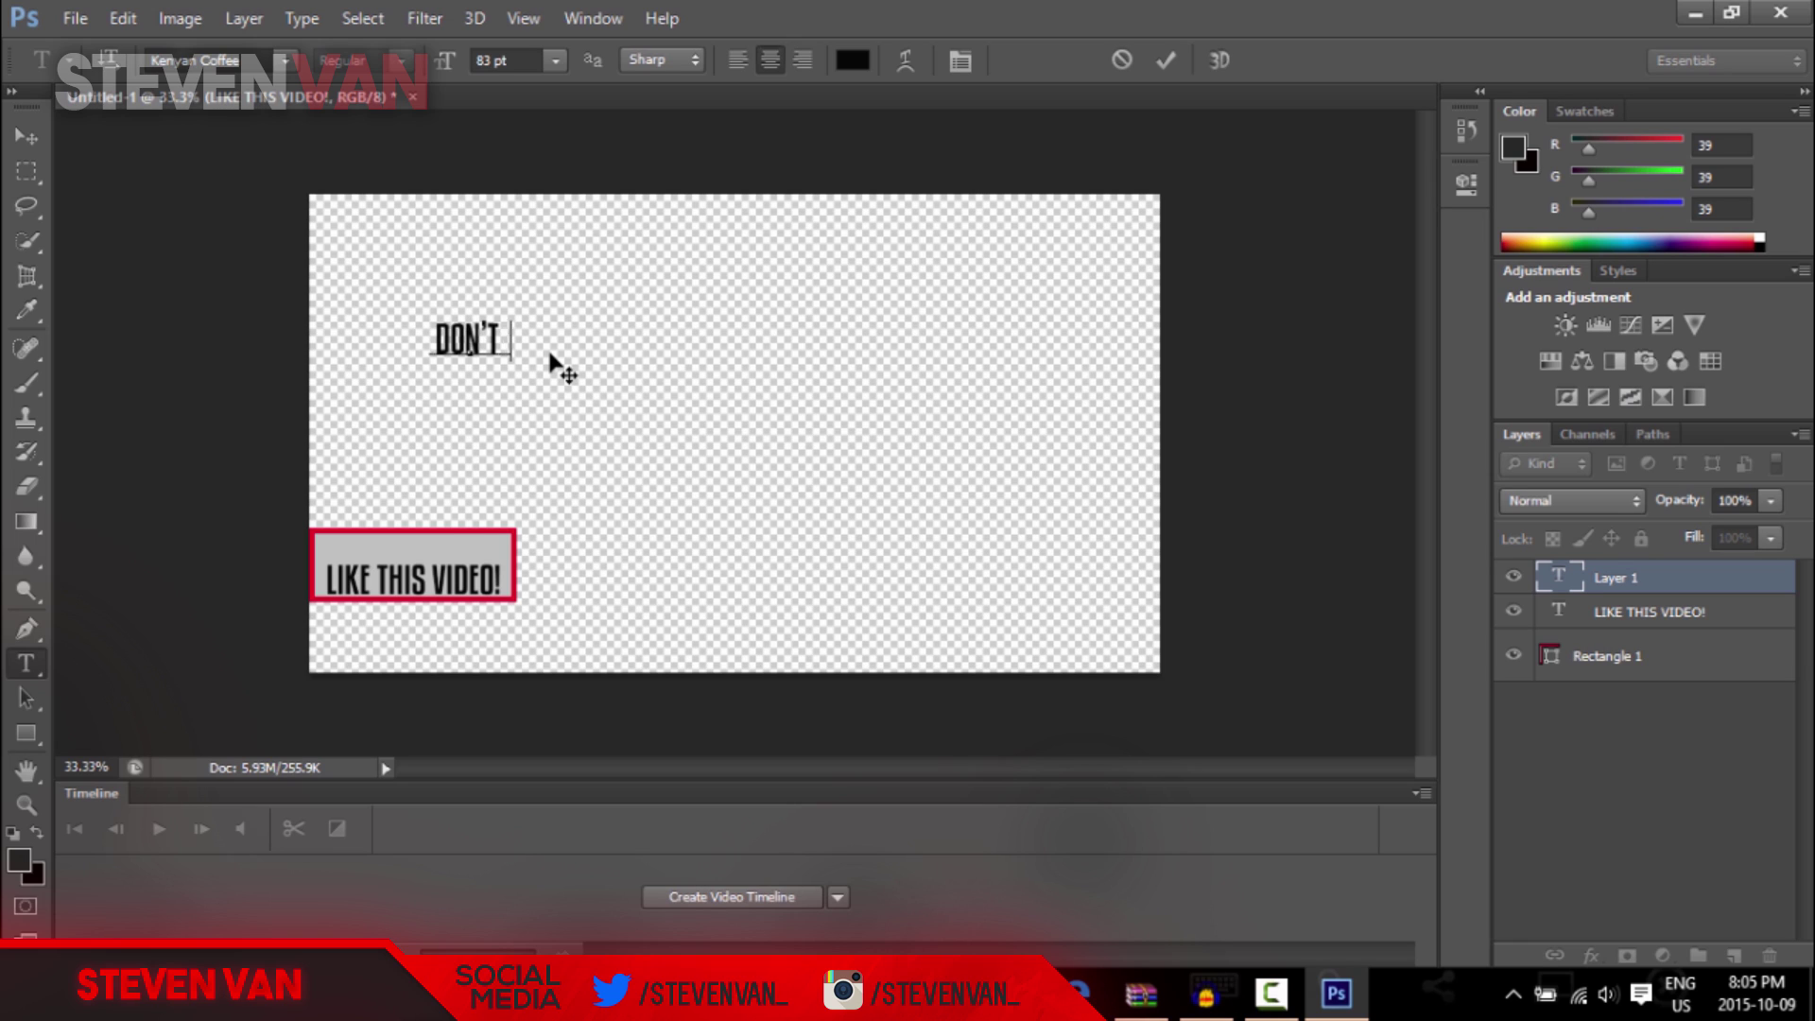
pyautogui.press('BackSpace')
pyautogui.write('T TO')
pyautogui.click(26, 137)
pyautogui.moveTo(404, 397); pyautogui.dragTo(363, 598)
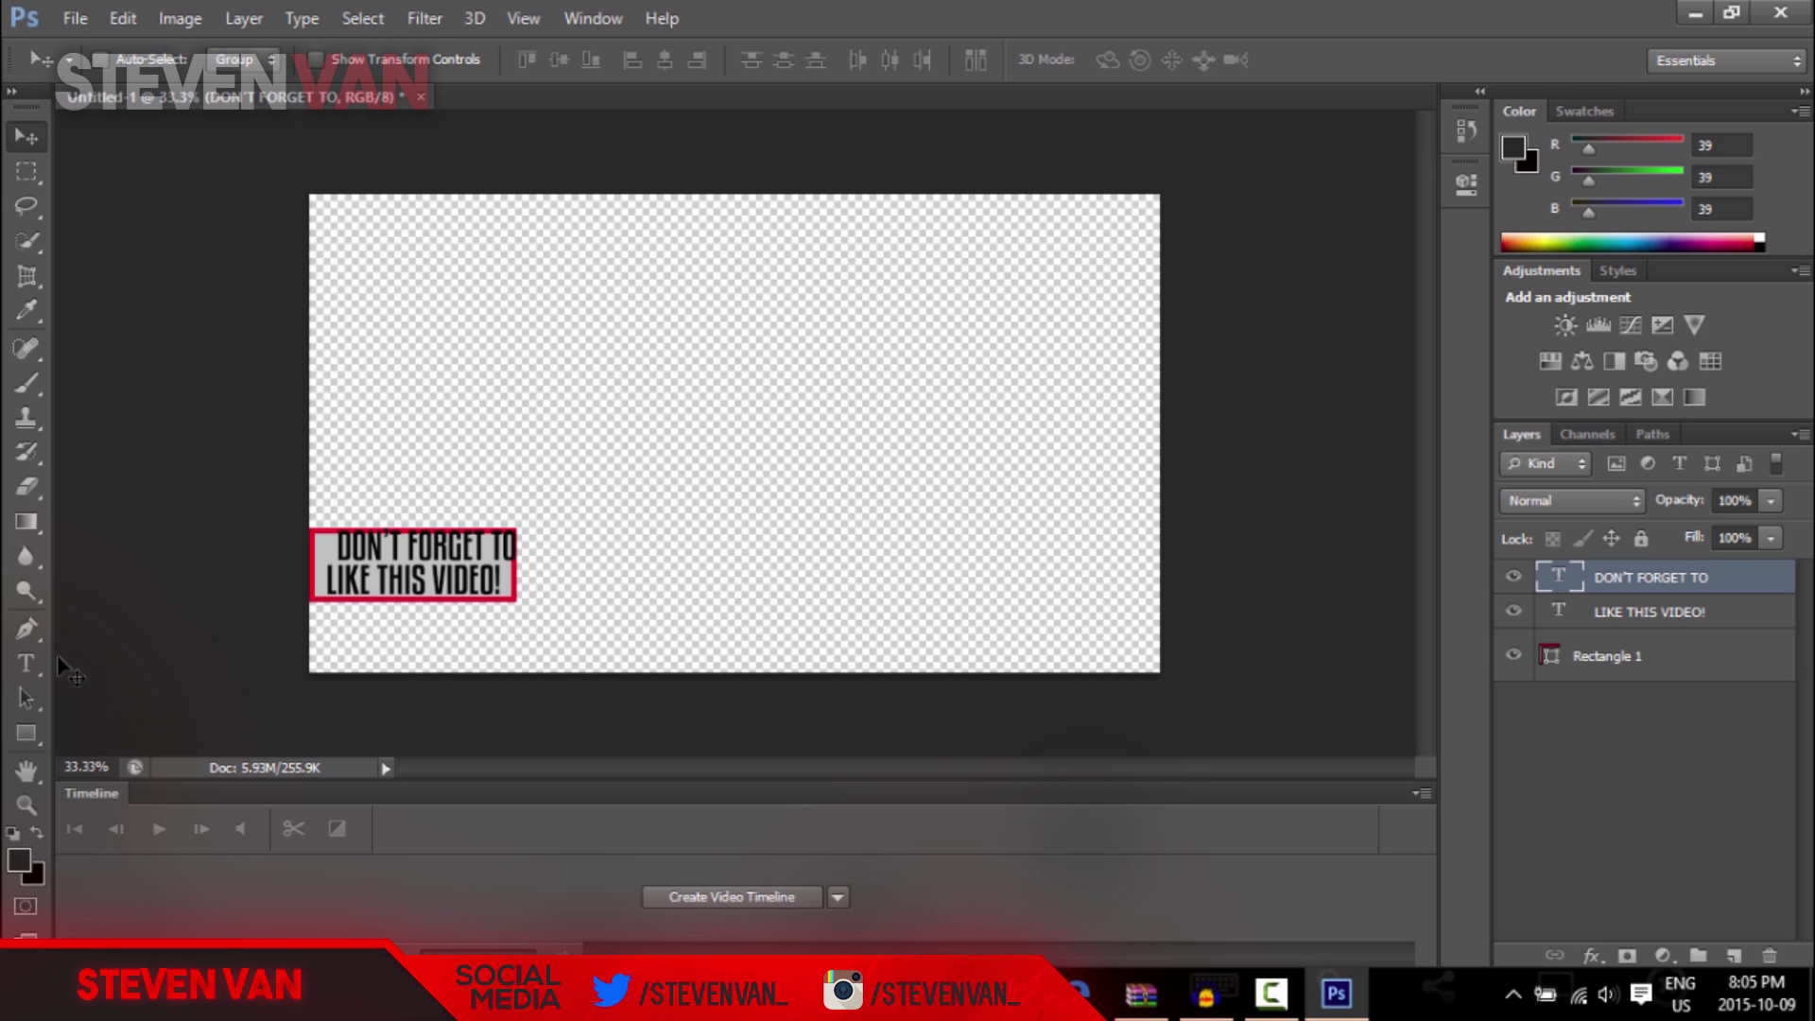
# - Colour the DON'T FORGET TO text white (ffffff) and place it above the main line
pyautogui.click(27, 662)
pyautogui.doubleClick(459, 539)
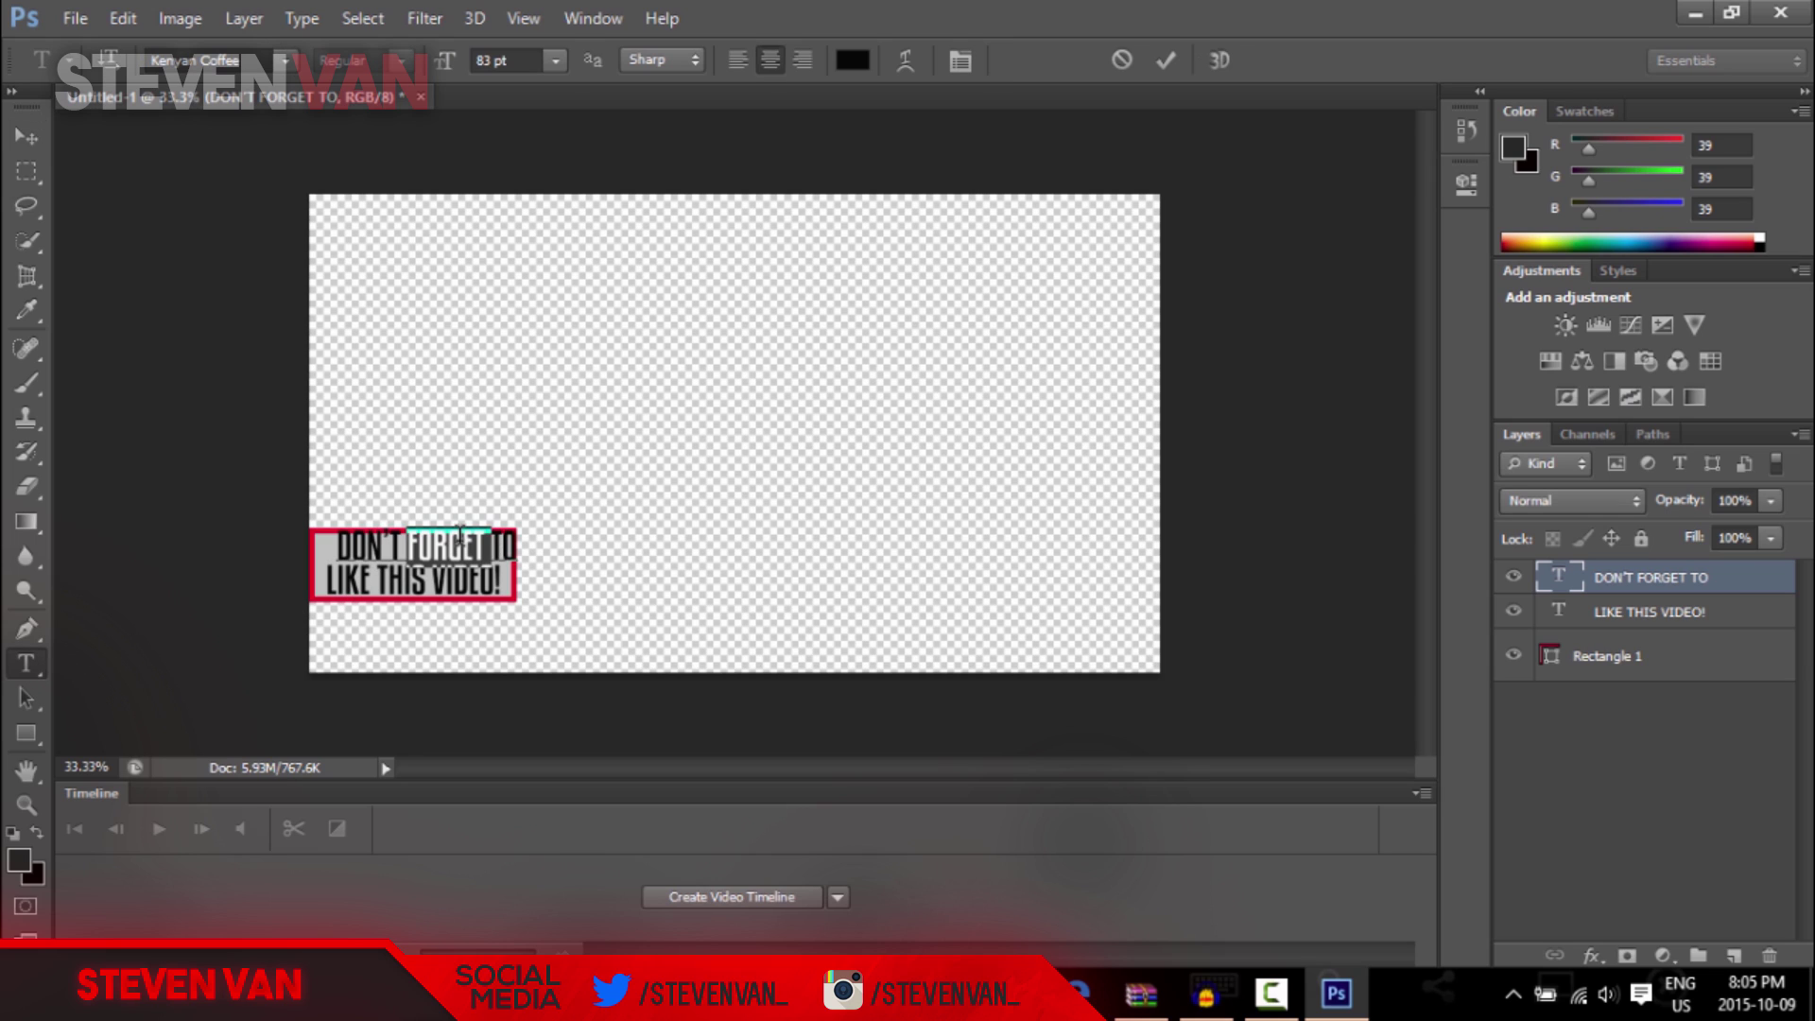
pyautogui.click(459, 537)
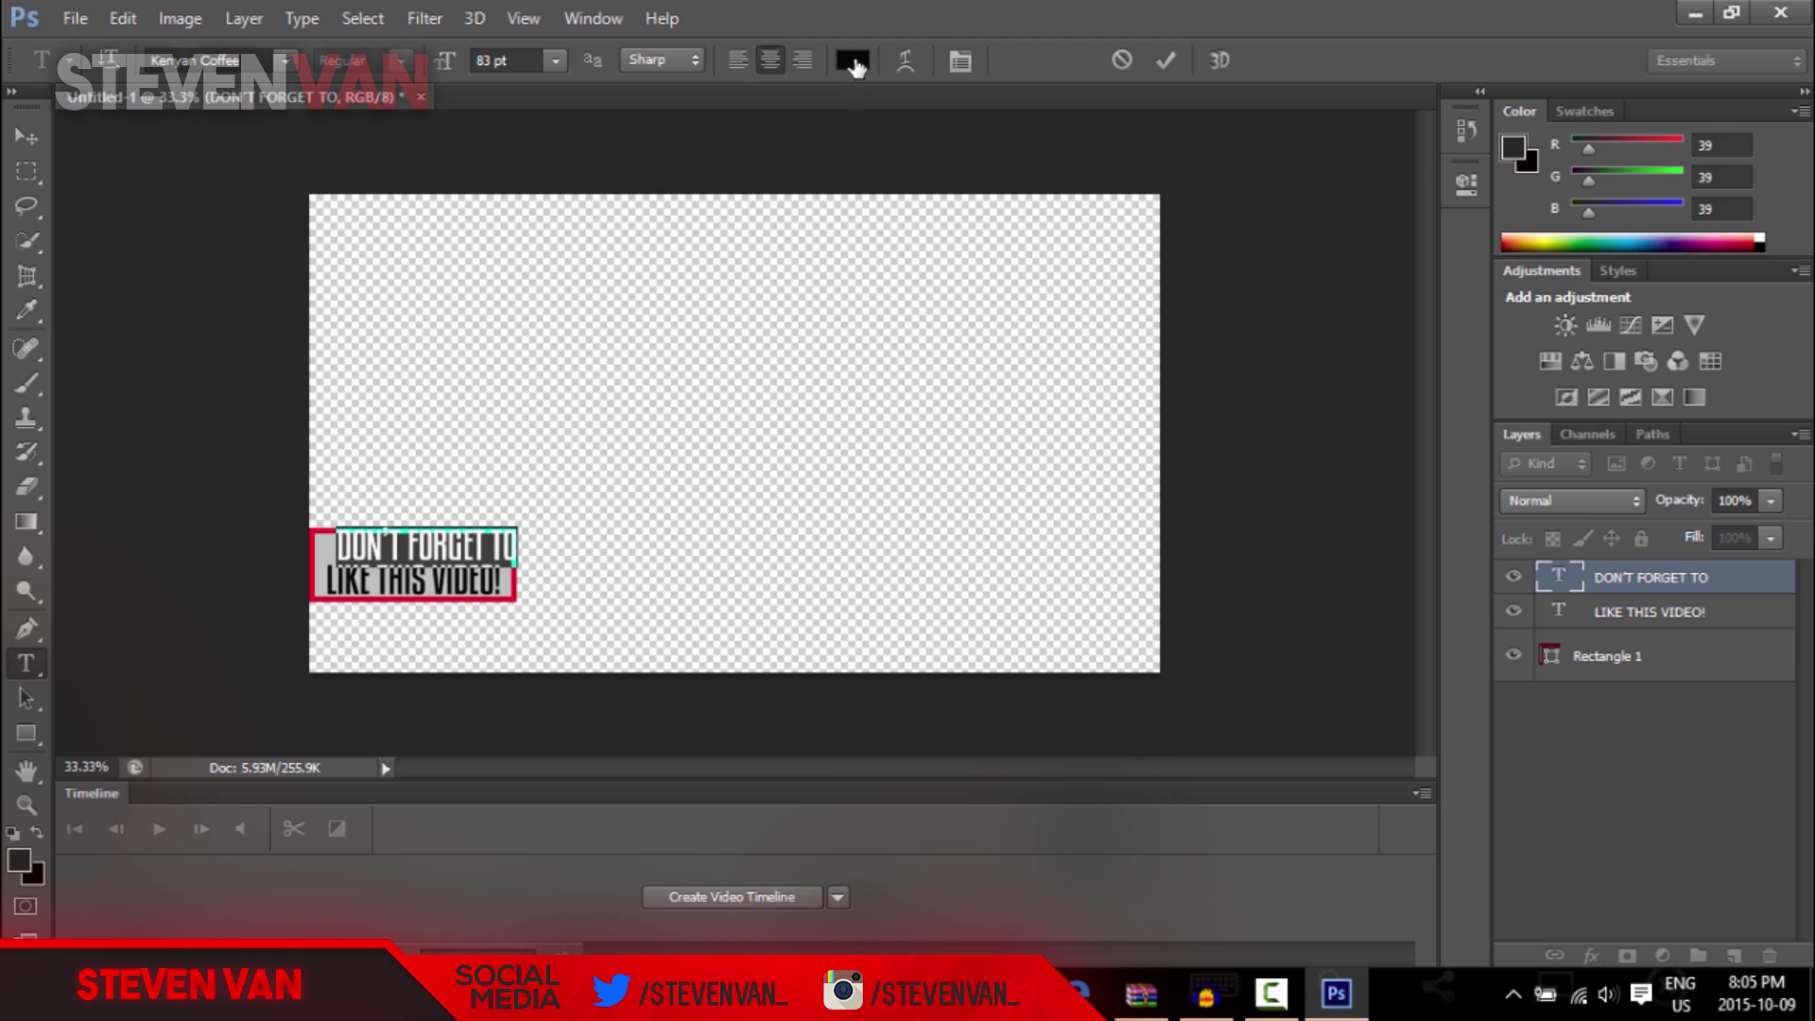
pyautogui.click(851, 60)
pyautogui.moveTo(1118, 431); pyautogui.dragTo(1010, 245)
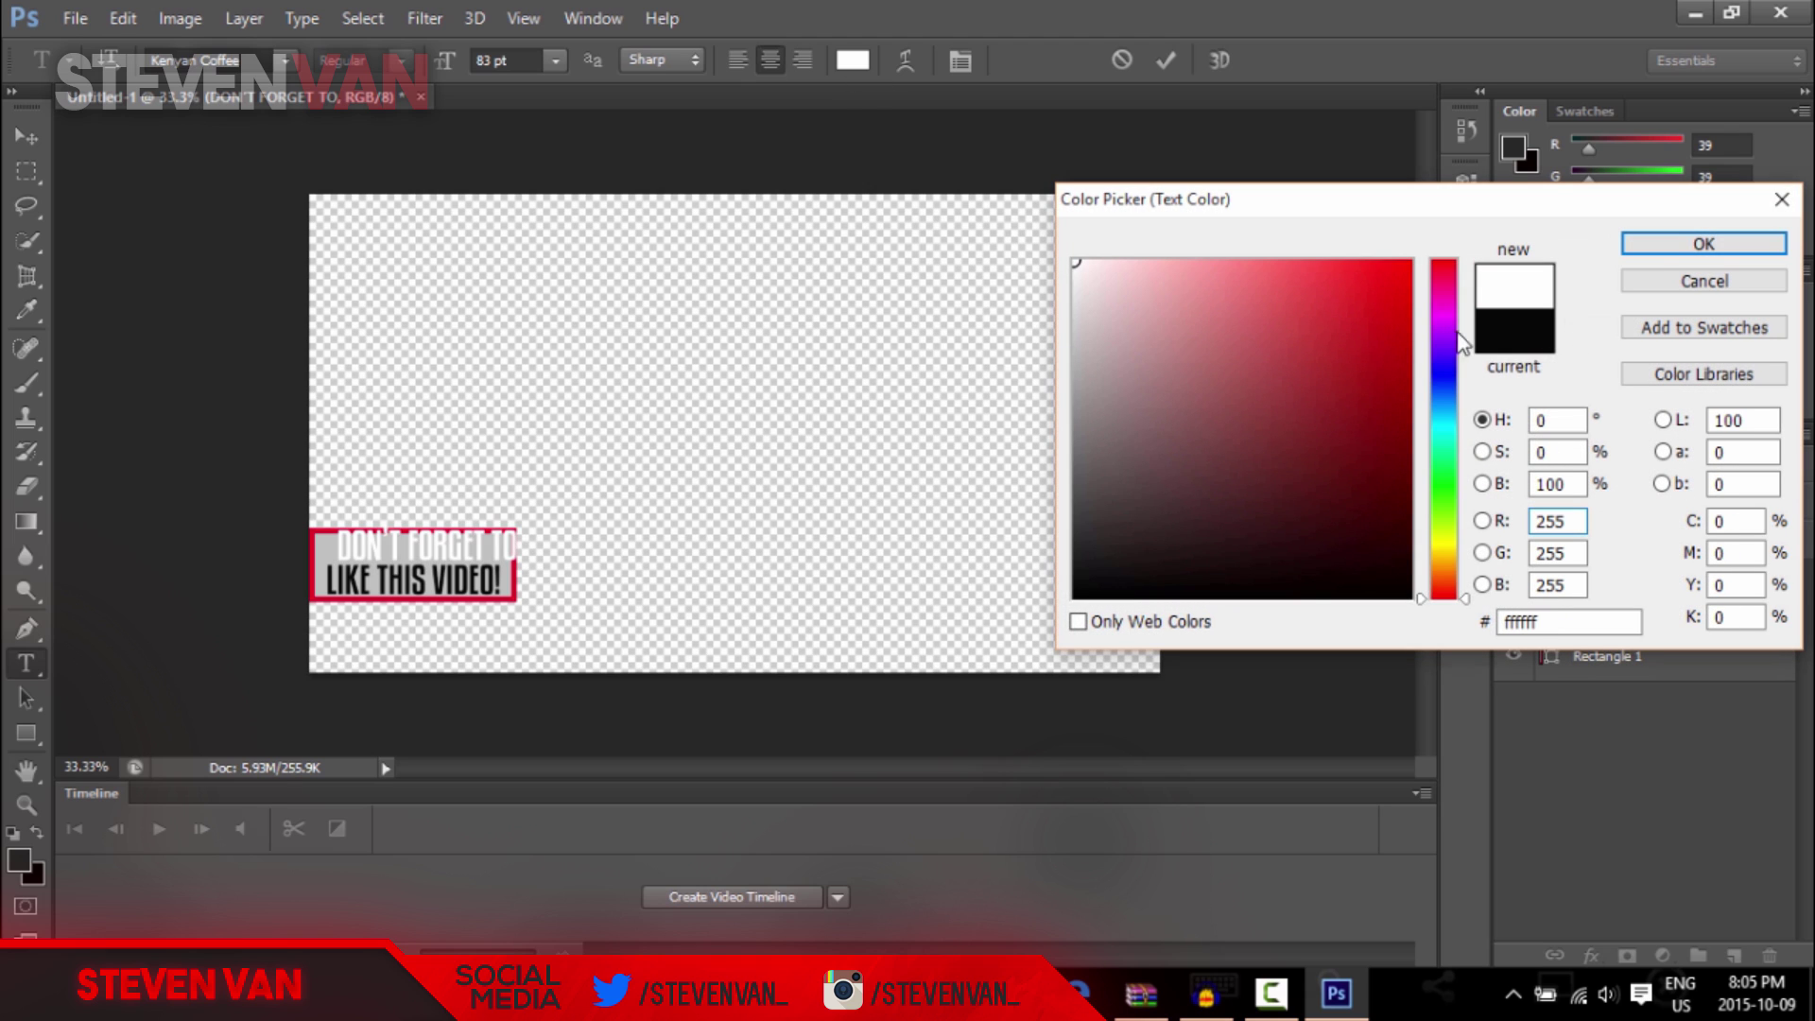
pyautogui.click(1704, 243)
pyautogui.press('v')
pyautogui.moveTo(360, 360); pyautogui.dragTo(354, 365)
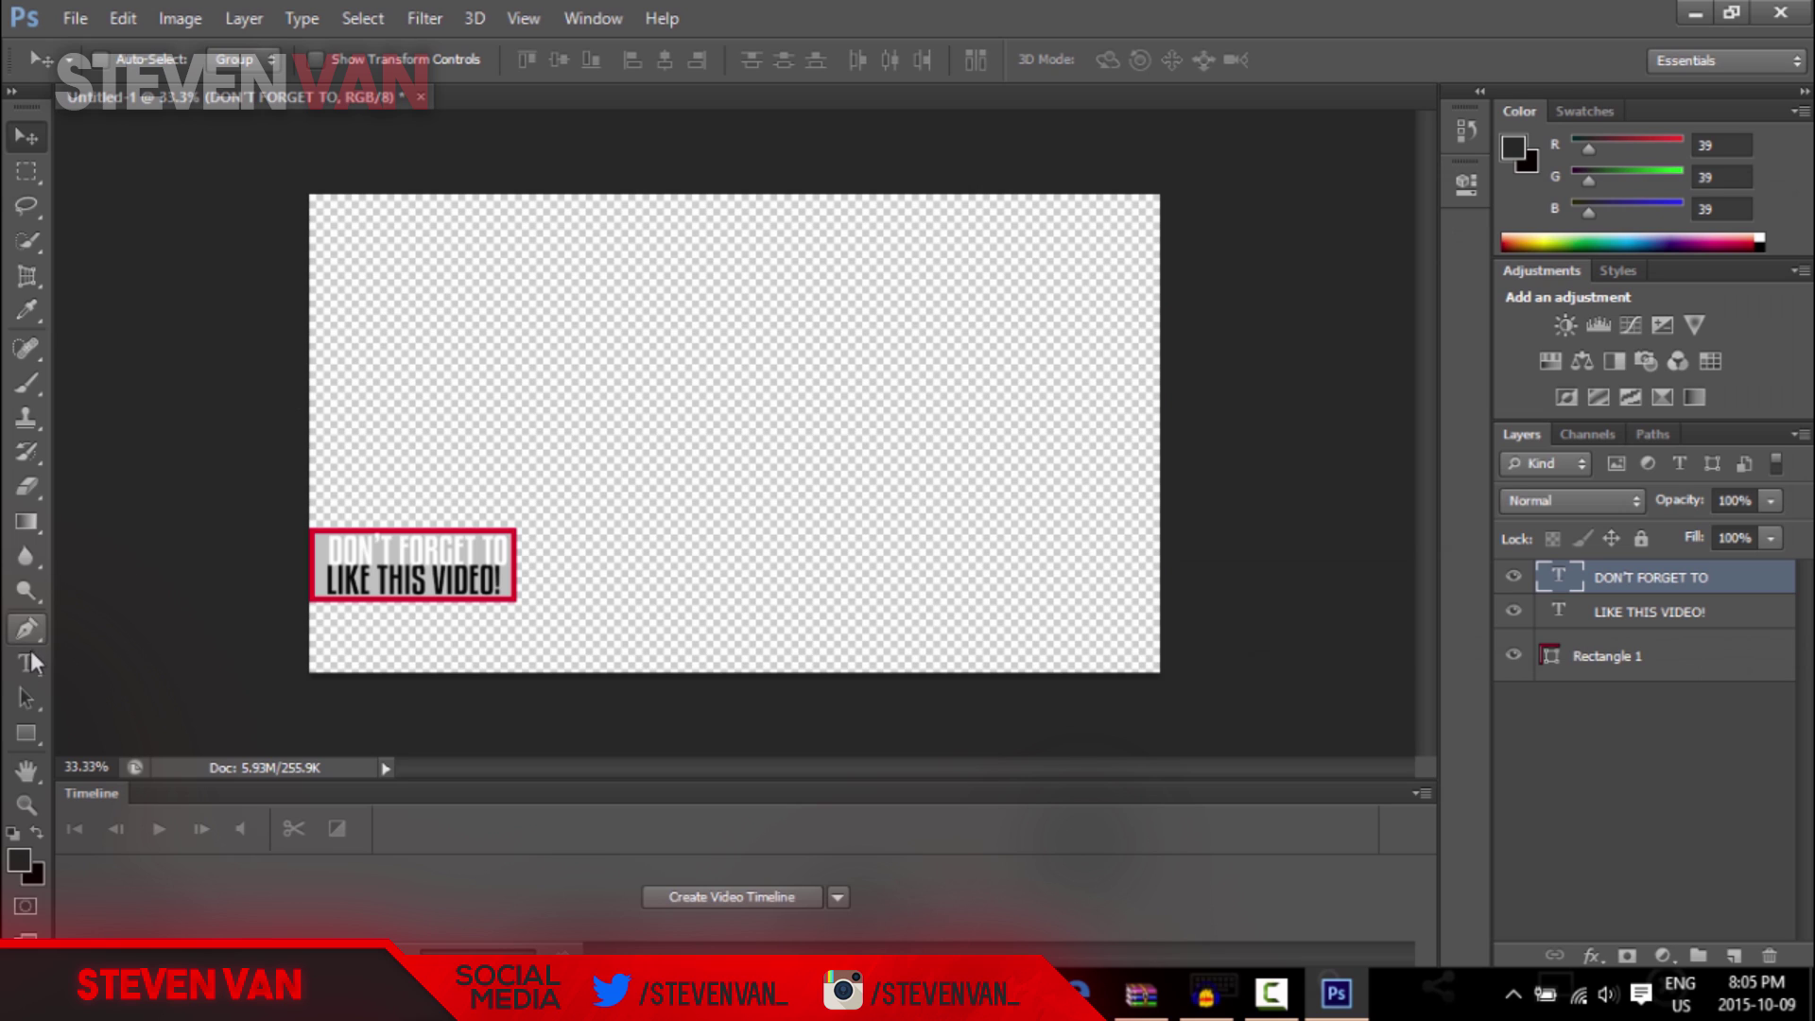
# - Reduce DON'T FORGET TO from 83 pt to 71 pt and centre it over LIKE THIS VIDEO!
pyautogui.click(26, 663)
pyautogui.click(448, 534)
pyautogui.hotkey('ctrl', 'a')
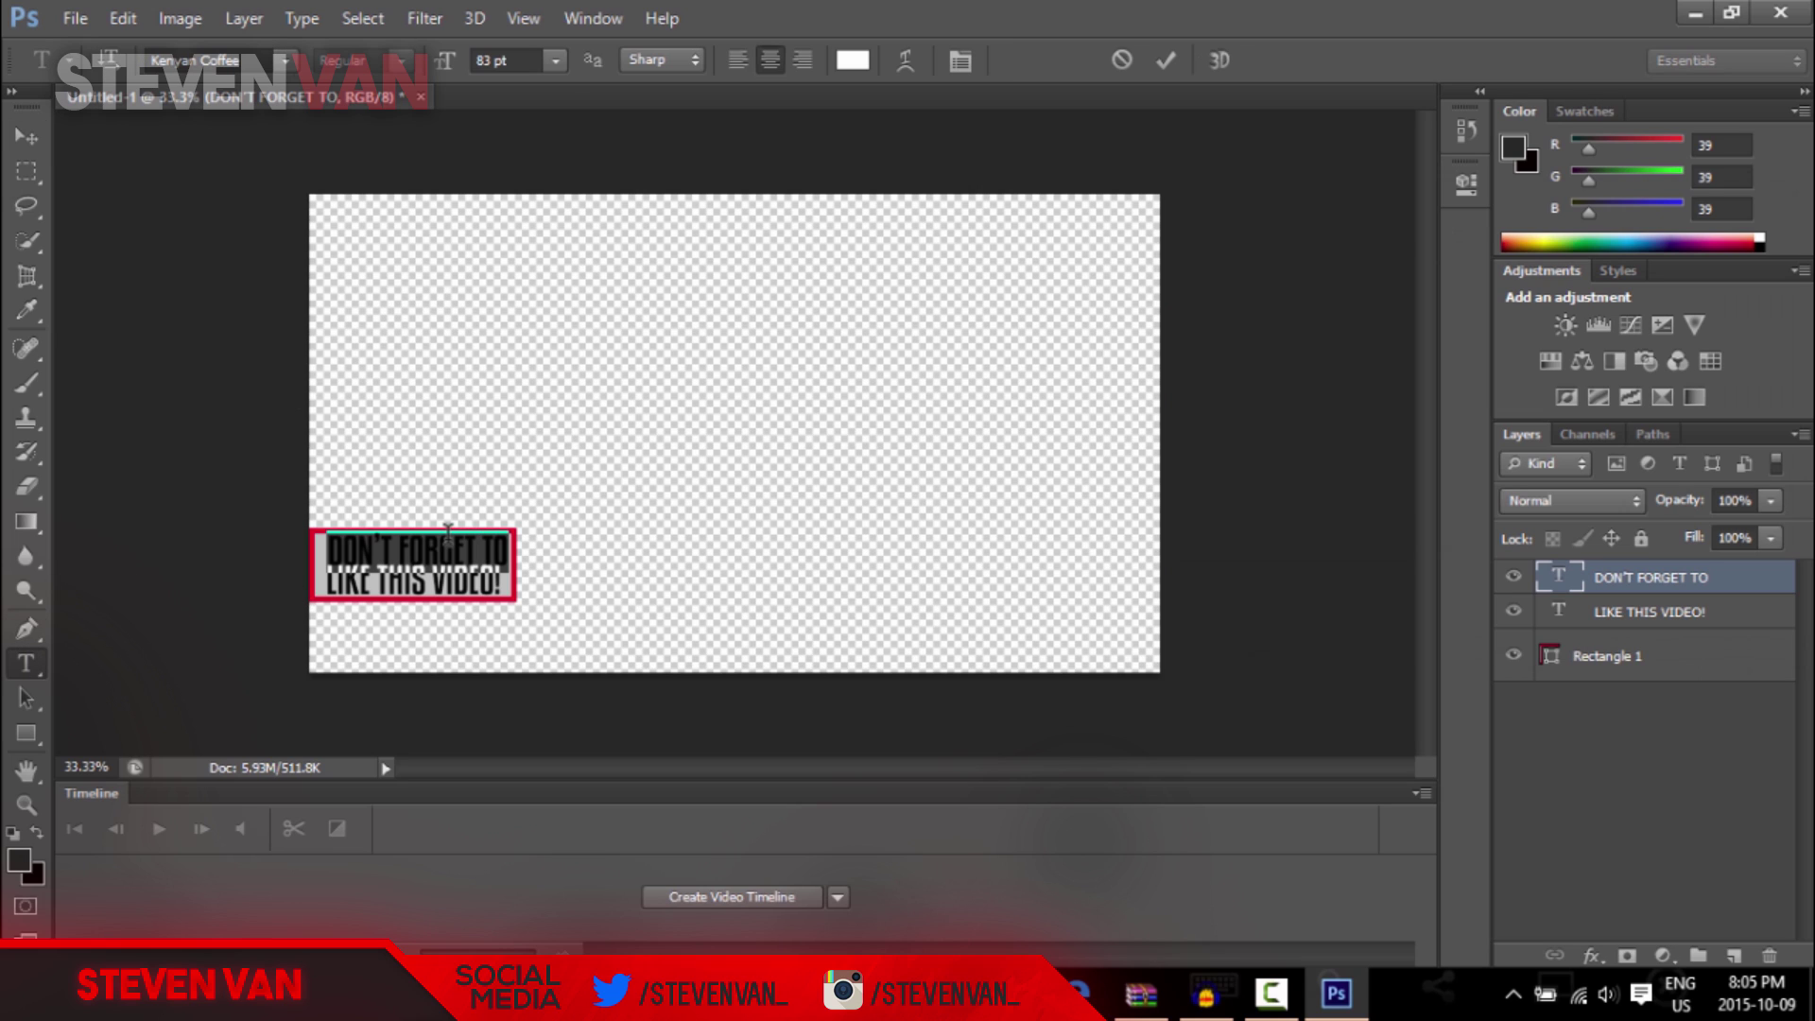
pyautogui.click(484, 61)
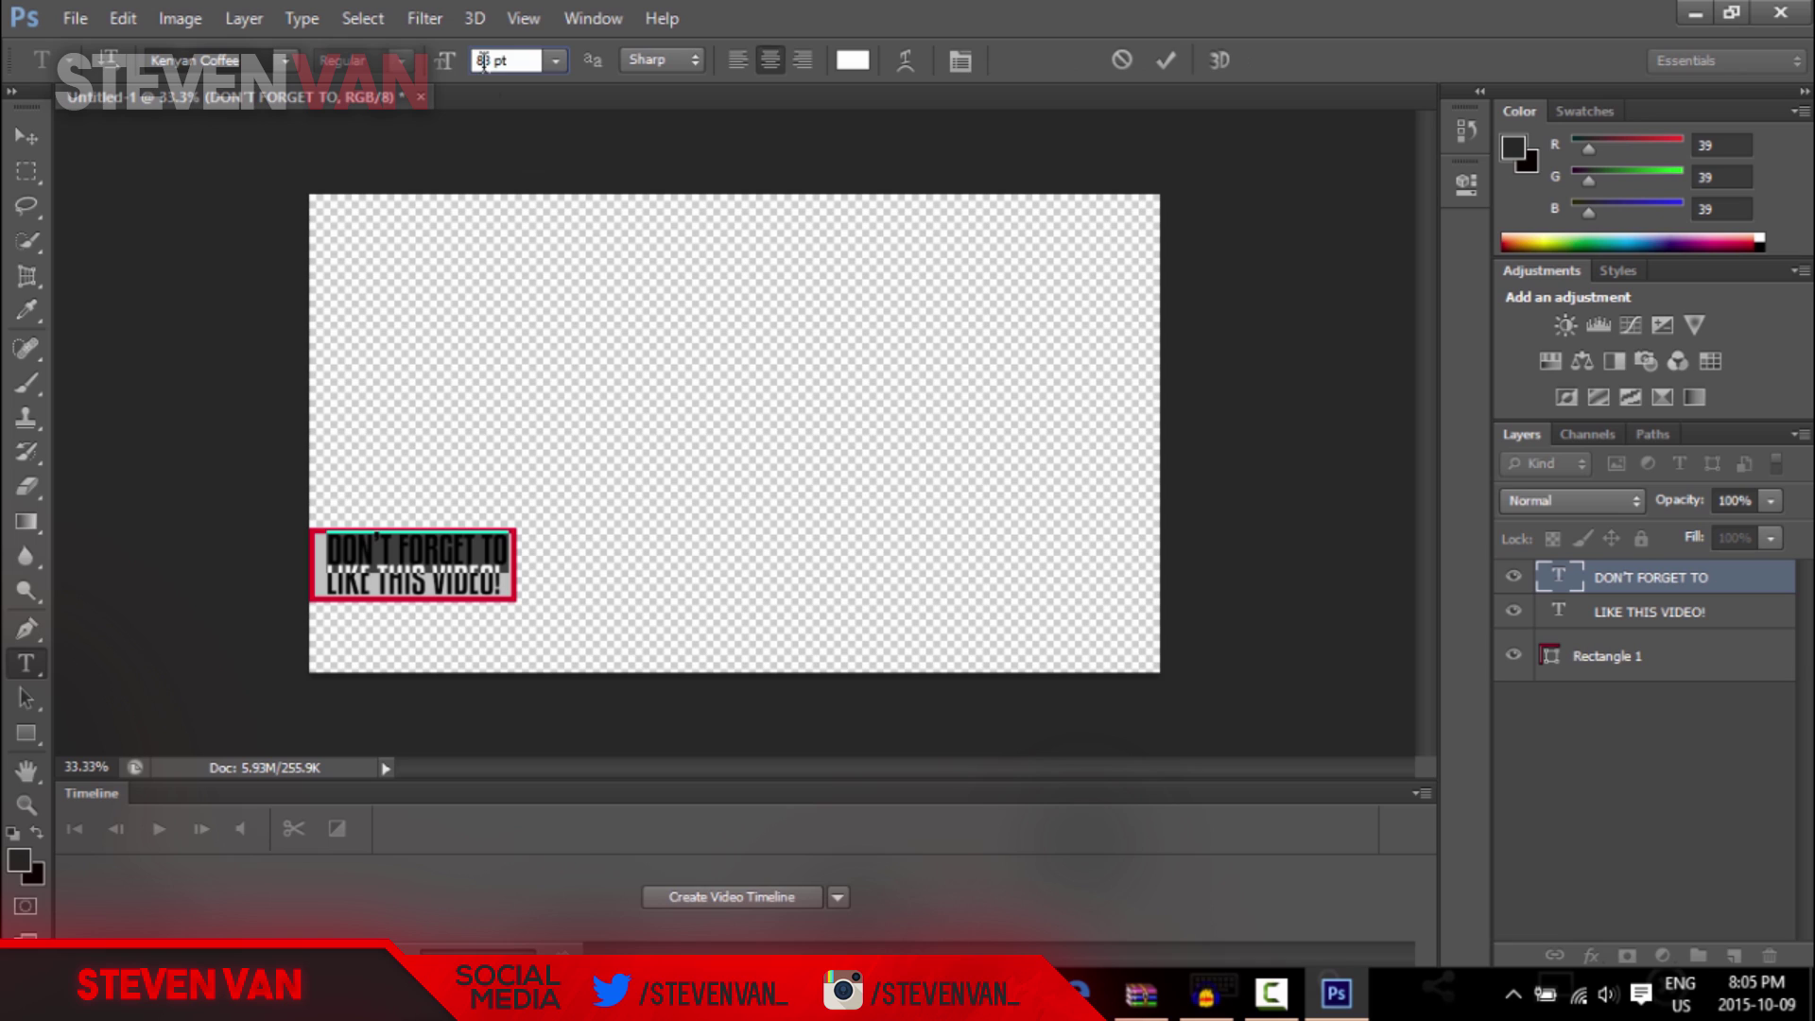
pyautogui.doubleClick(484, 60)
pyautogui.press('Down')
pyautogui.press('Down')
pyautogui.press('Down')
pyautogui.press('Down')
pyautogui.press('Down')
pyautogui.press('Down')
pyautogui.press('Down')
pyautogui.press('Down')
pyautogui.press('Down')
pyautogui.press('Down')
pyautogui.press('Down')
pyautogui.press('Down')
pyautogui.press('Down')
pyautogui.press('Down')
pyautogui.press('Down')
pyautogui.press('Down')
pyautogui.press('Down')
pyautogui.press('Down')
pyautogui.press('Down')
pyautogui.press('Down')
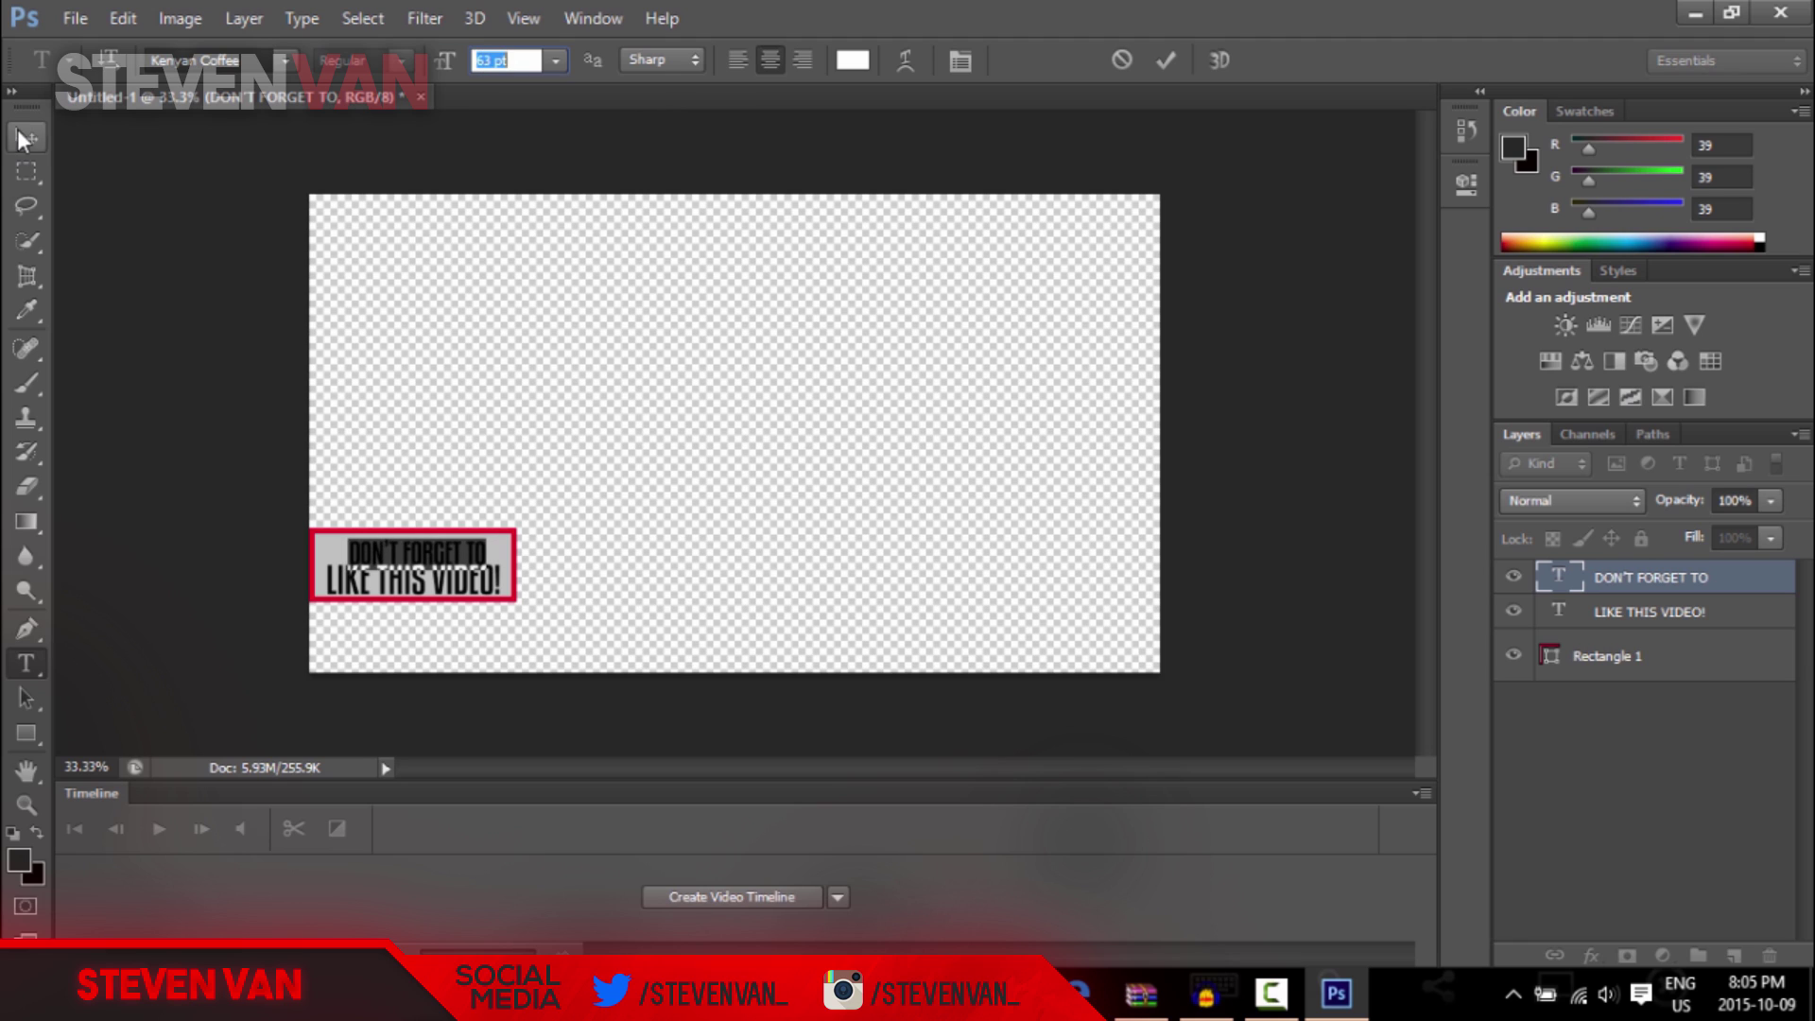
pyautogui.click(17, 129)
pyautogui.moveTo(149, 236); pyautogui.dragTo(144, 230)
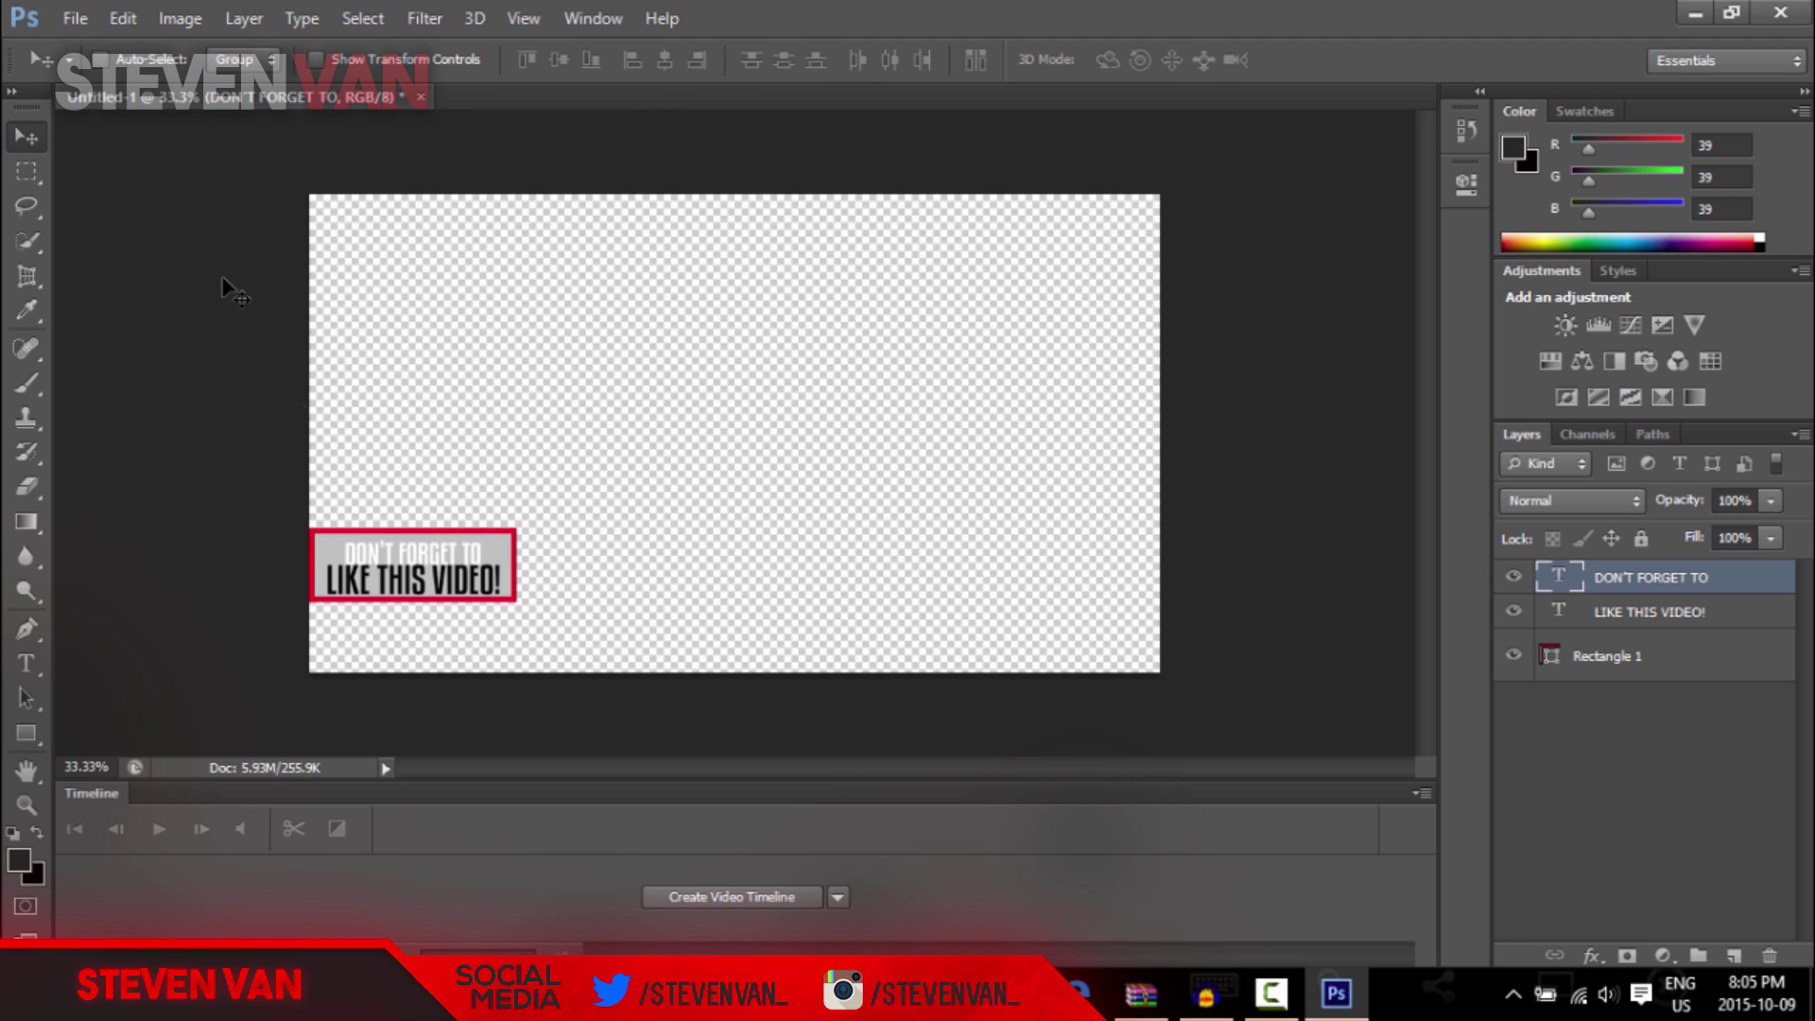
# - Zoom in closely on the banner and move DON'T FORGET TO slightly up
pyautogui.click(28, 801)
pyautogui.moveTo(267, 651); pyautogui.dragTo(292, 599)
pyautogui.click(30, 142)
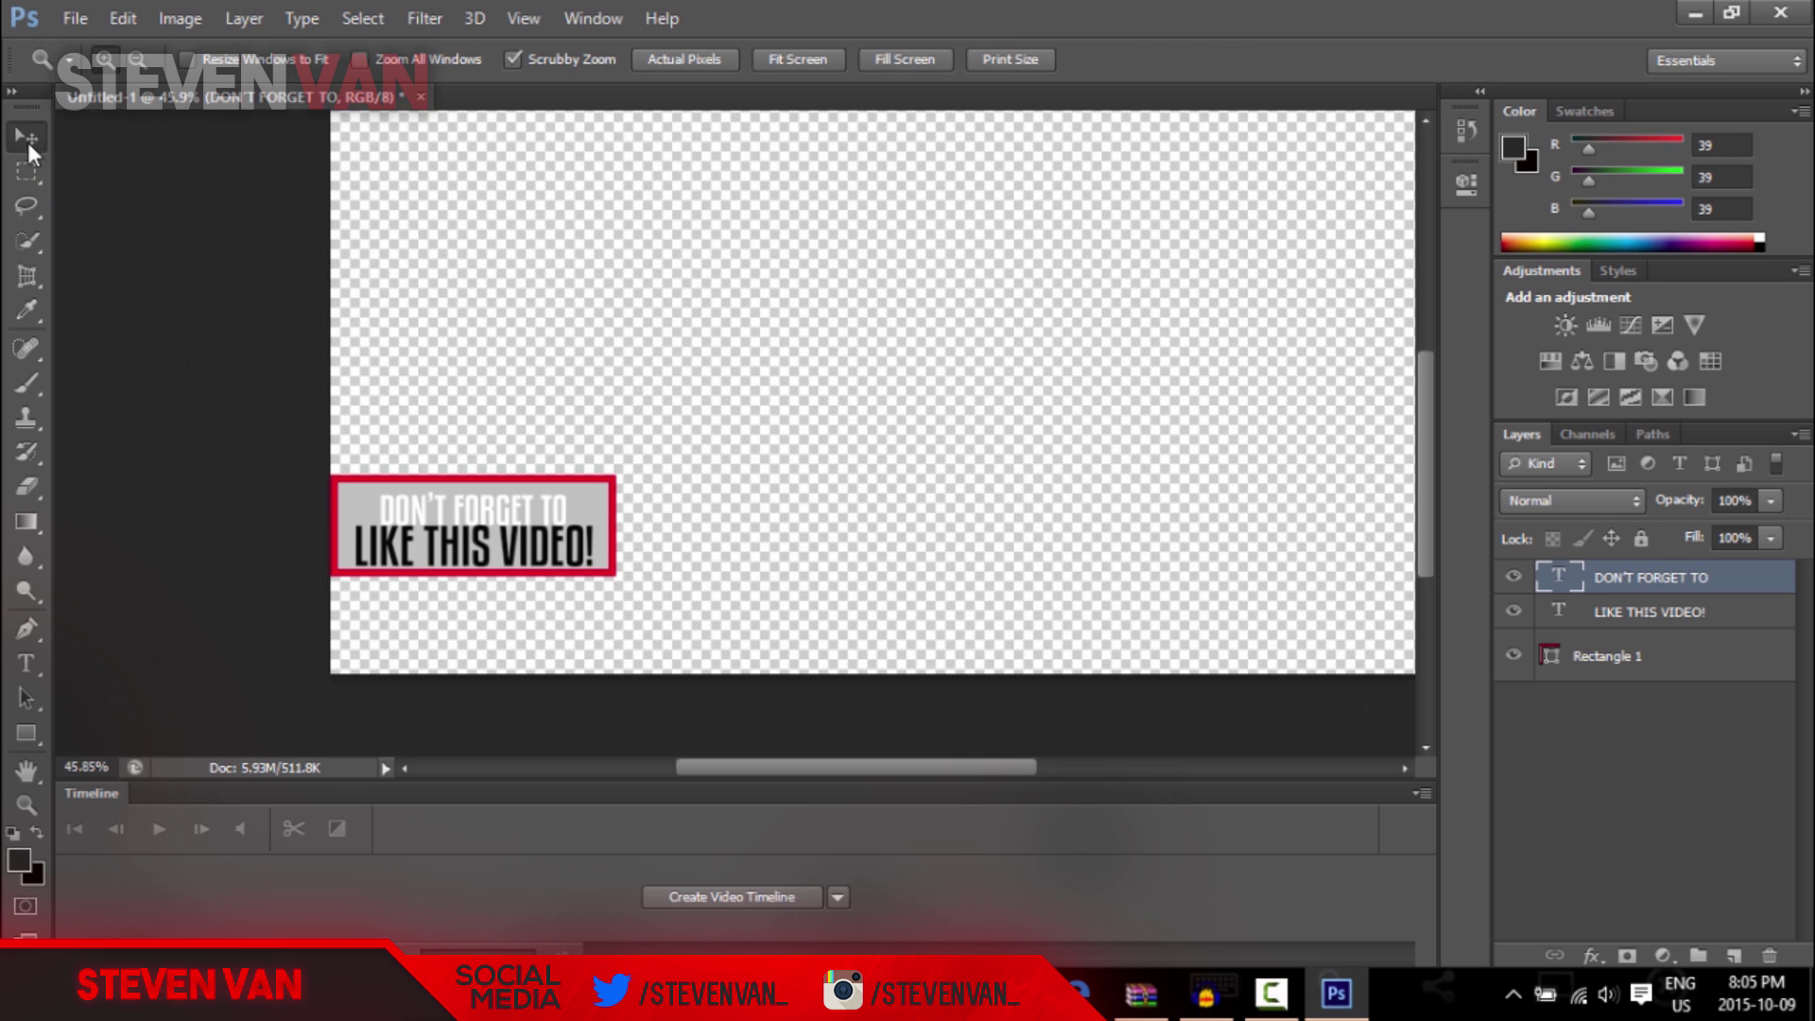
pyautogui.moveTo(352, 342); pyautogui.dragTo(352, 341)
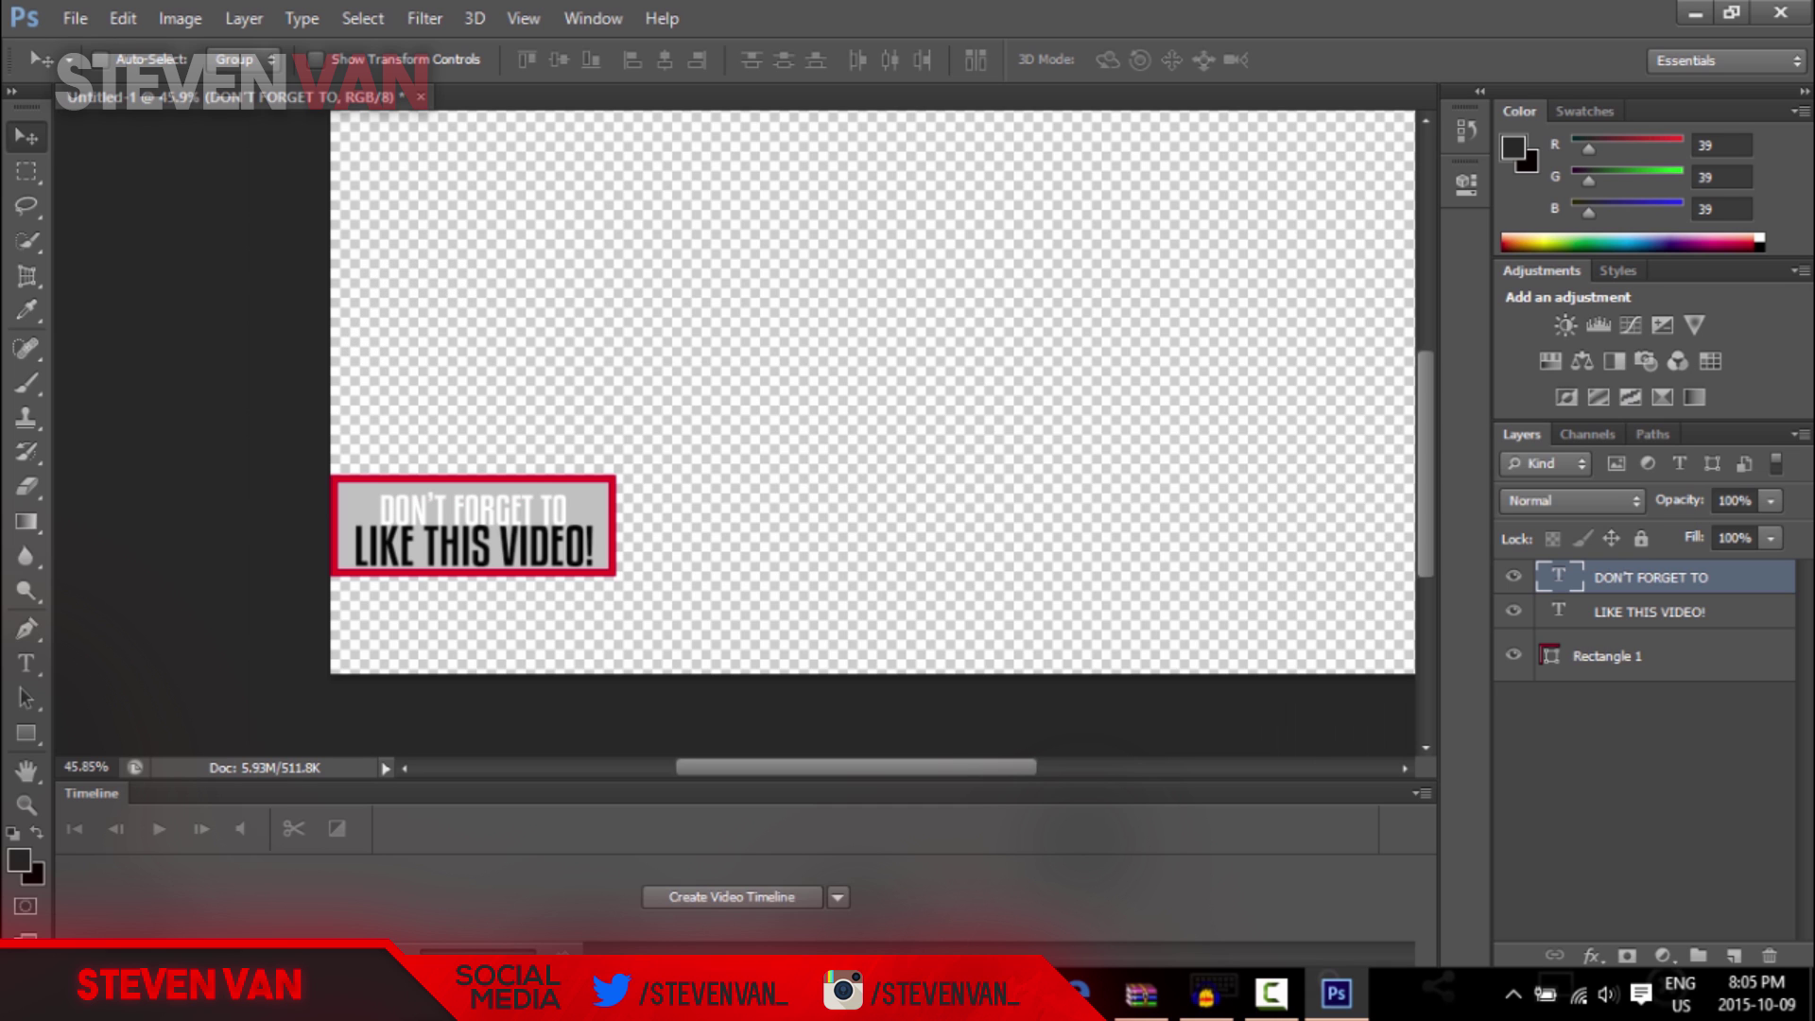
pyautogui.click(27, 804)
pyautogui.moveTo(267, 608); pyautogui.dragTo(381, 421)
pyautogui.click(21, 136)
pyautogui.moveTo(984, 434); pyautogui.dragTo(986, 416)
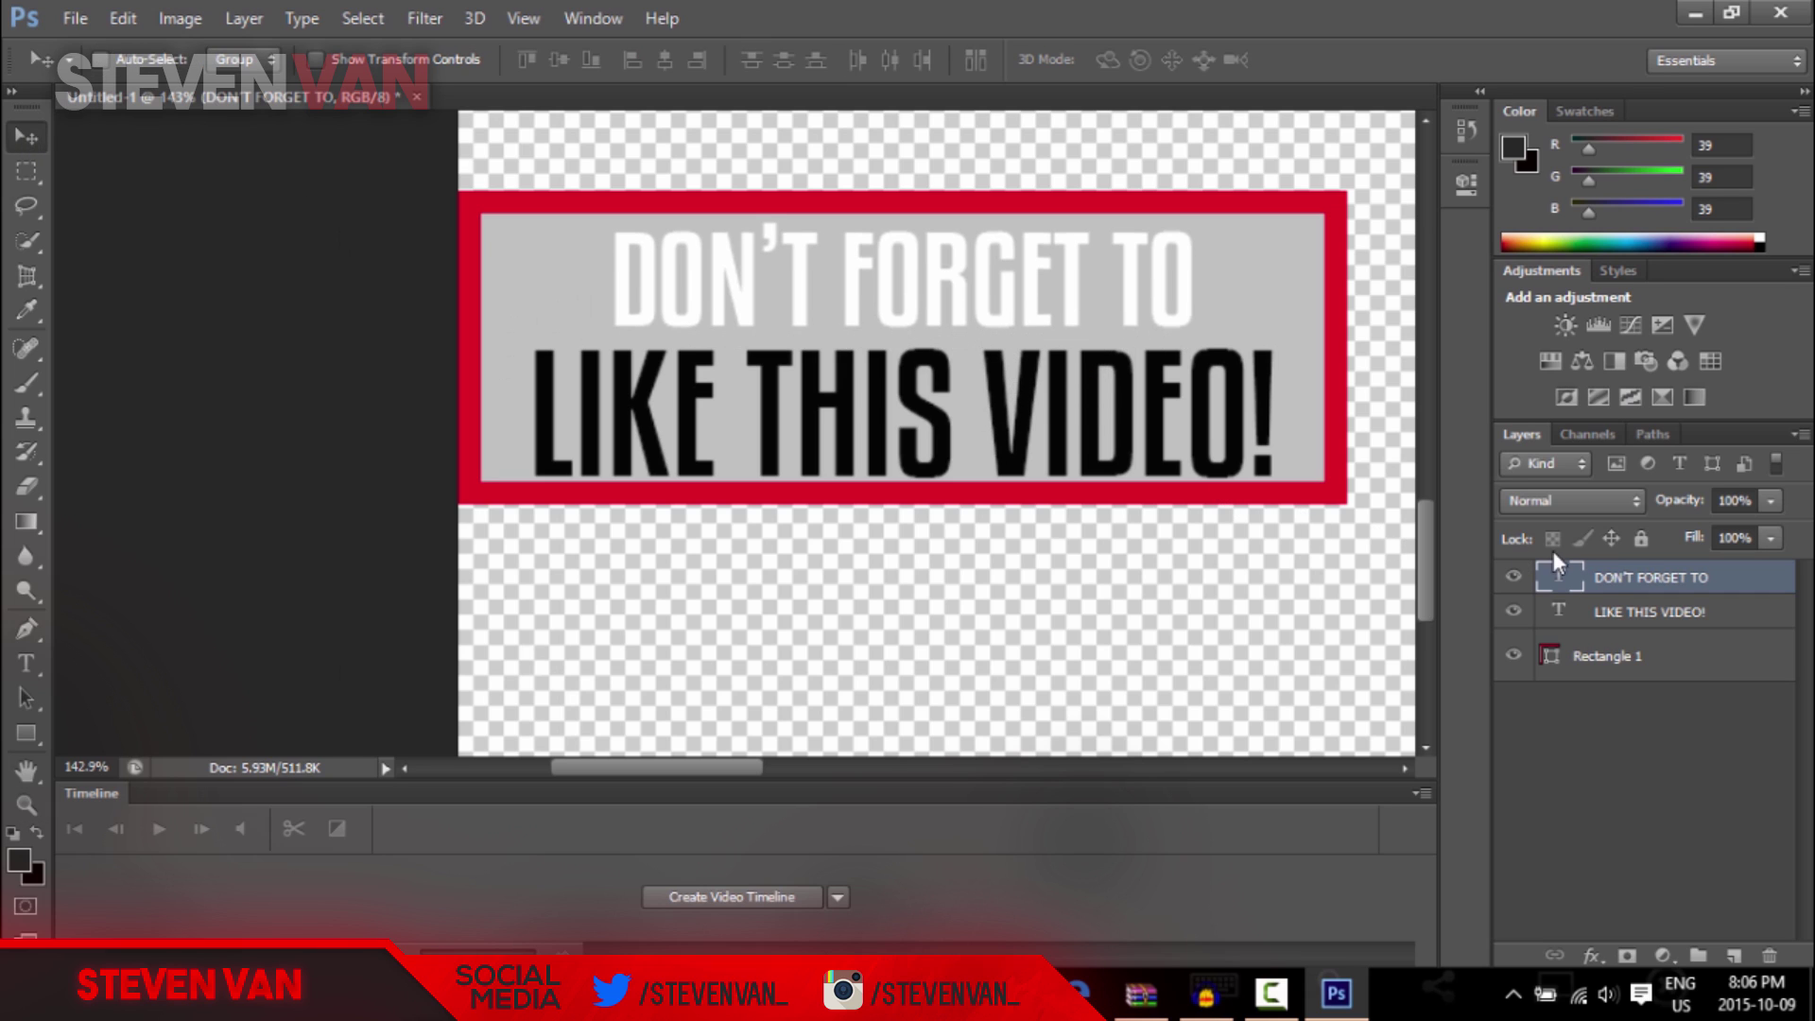
# - Open the DON'T FORGET TO layer's context menu, then dismiss it
pyautogui.rightClick(1742, 588)
pyautogui.press('Escape')
pyautogui.rightClick(1649, 600)
pyautogui.press('Escape')
# - Add a Gradient Overlay to DON'T FORGET TO with a light grey d9d9d9 start colour
pyautogui.doubleClick(1754, 690)
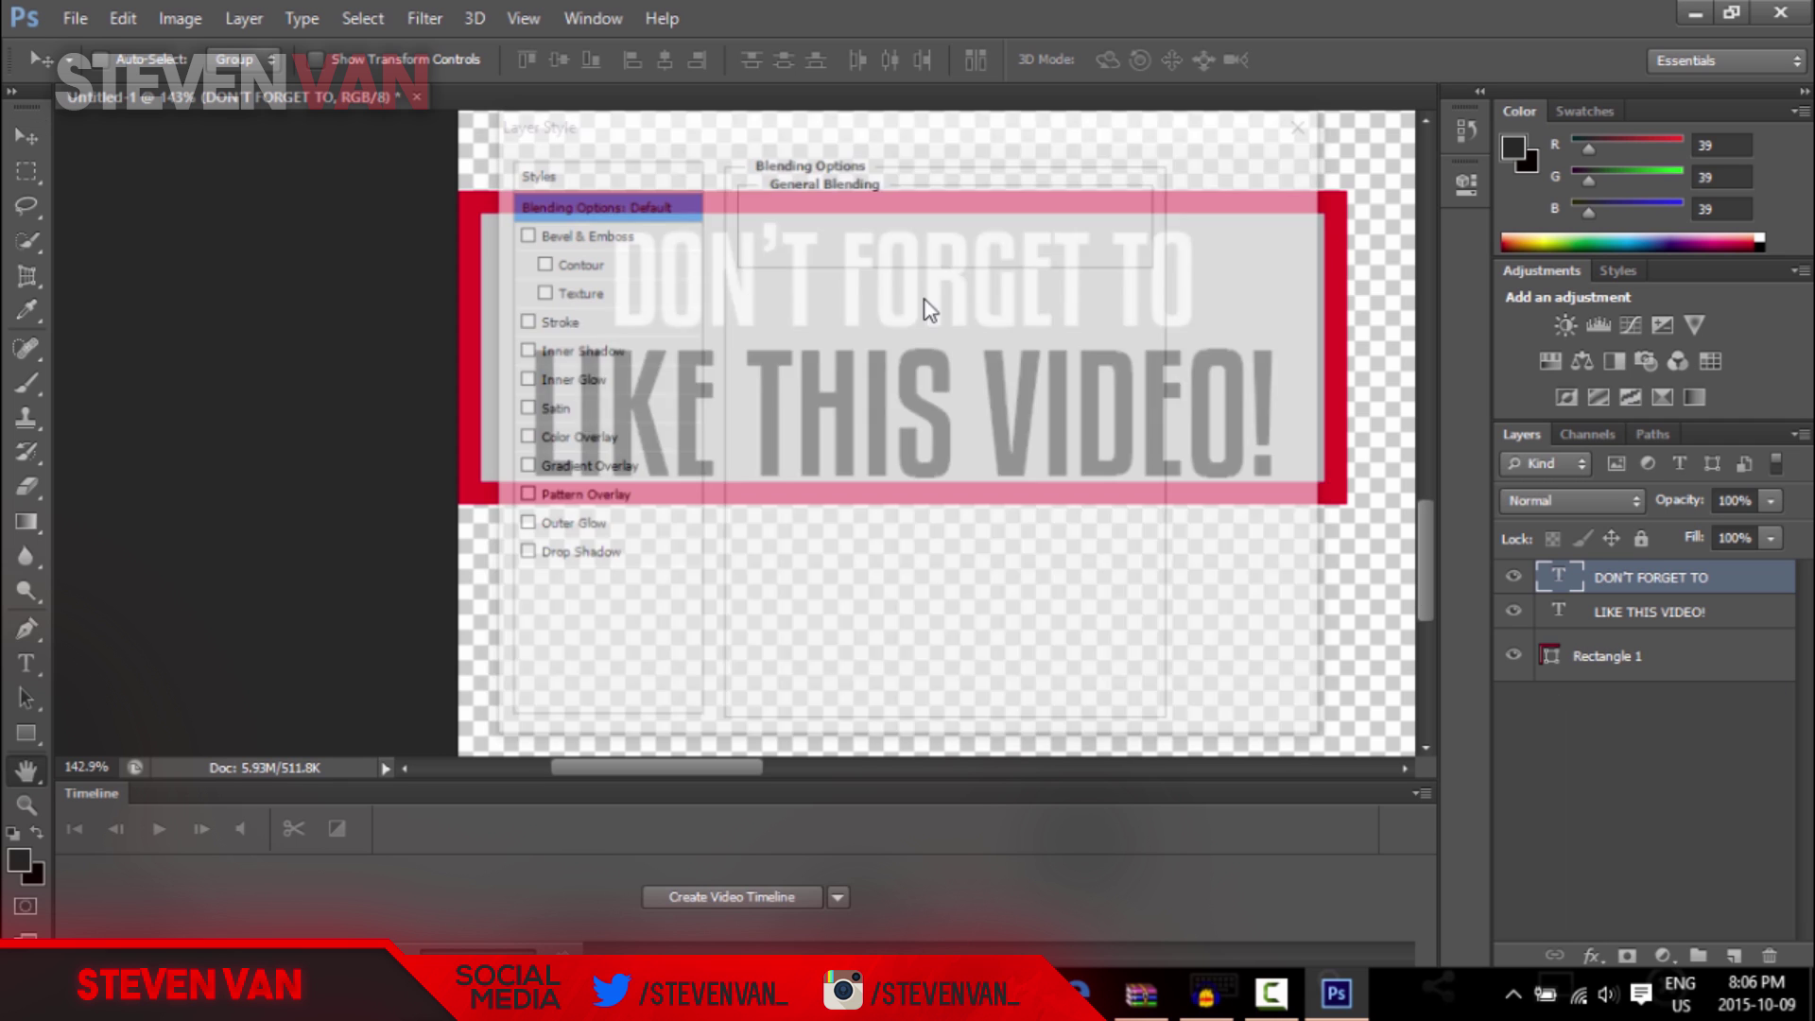
pyautogui.moveTo(921, 125); pyautogui.dragTo(1404, 506)
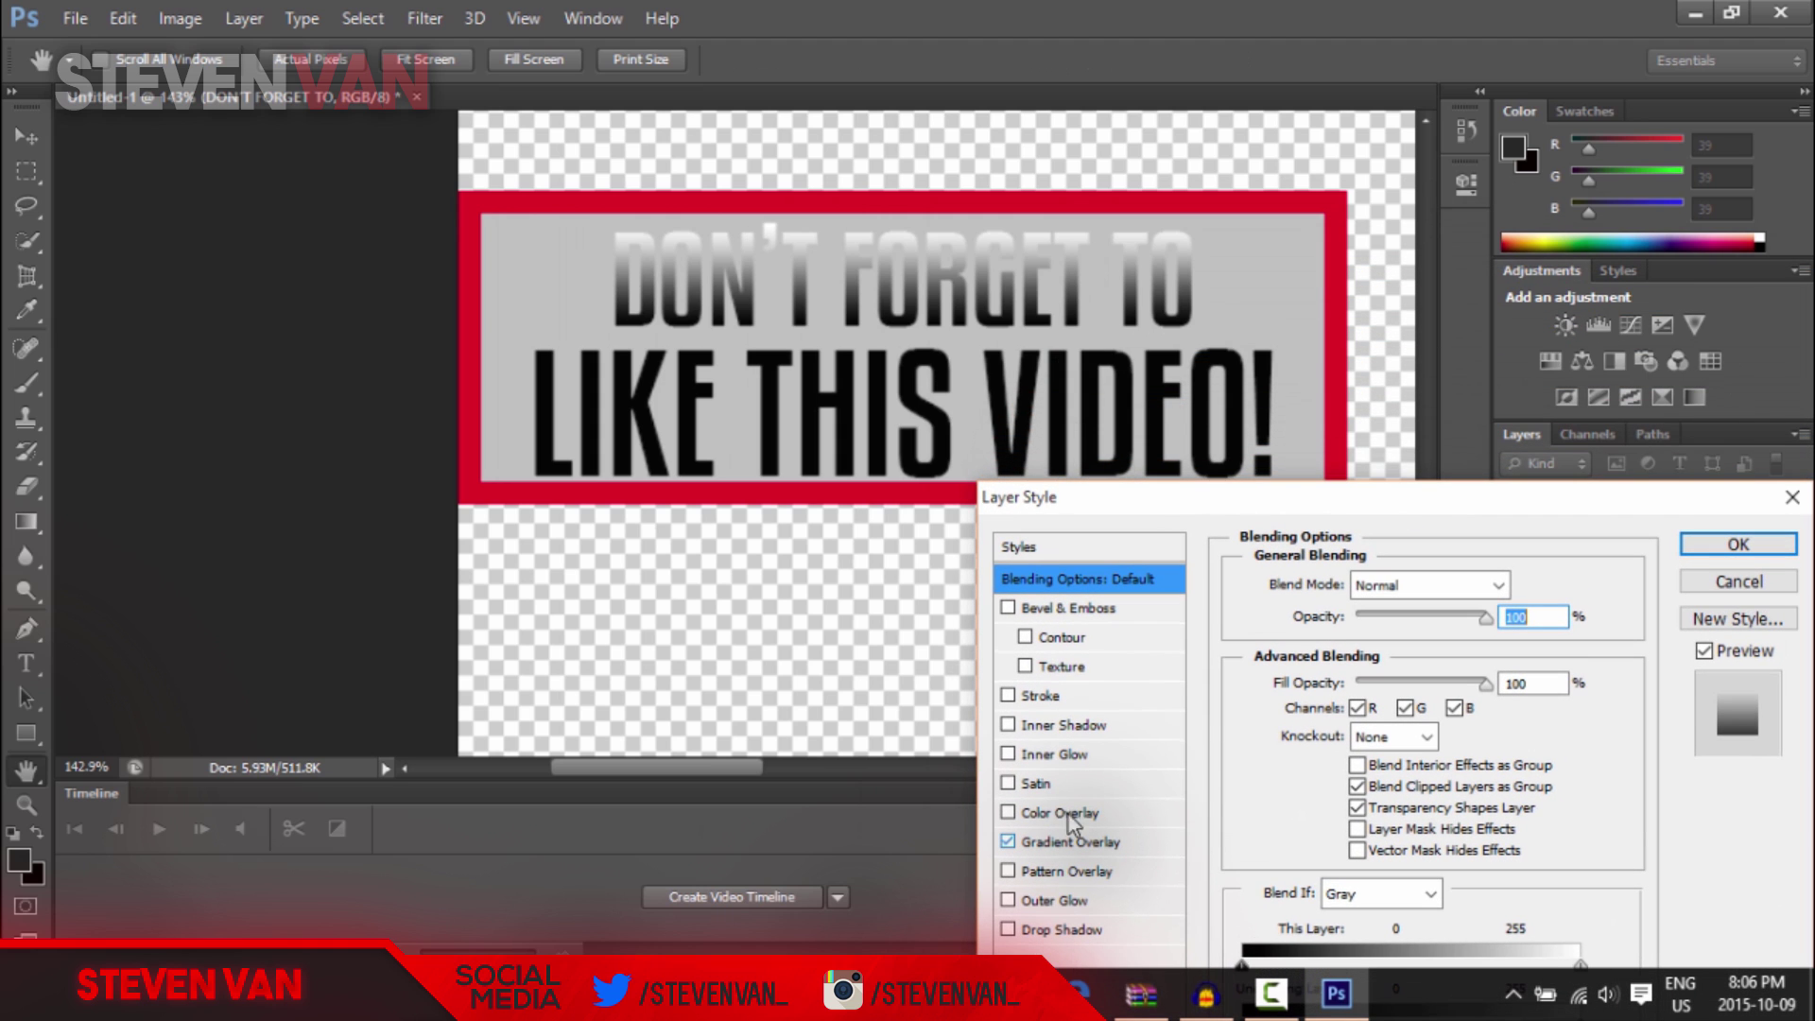
pyautogui.click(1078, 842)
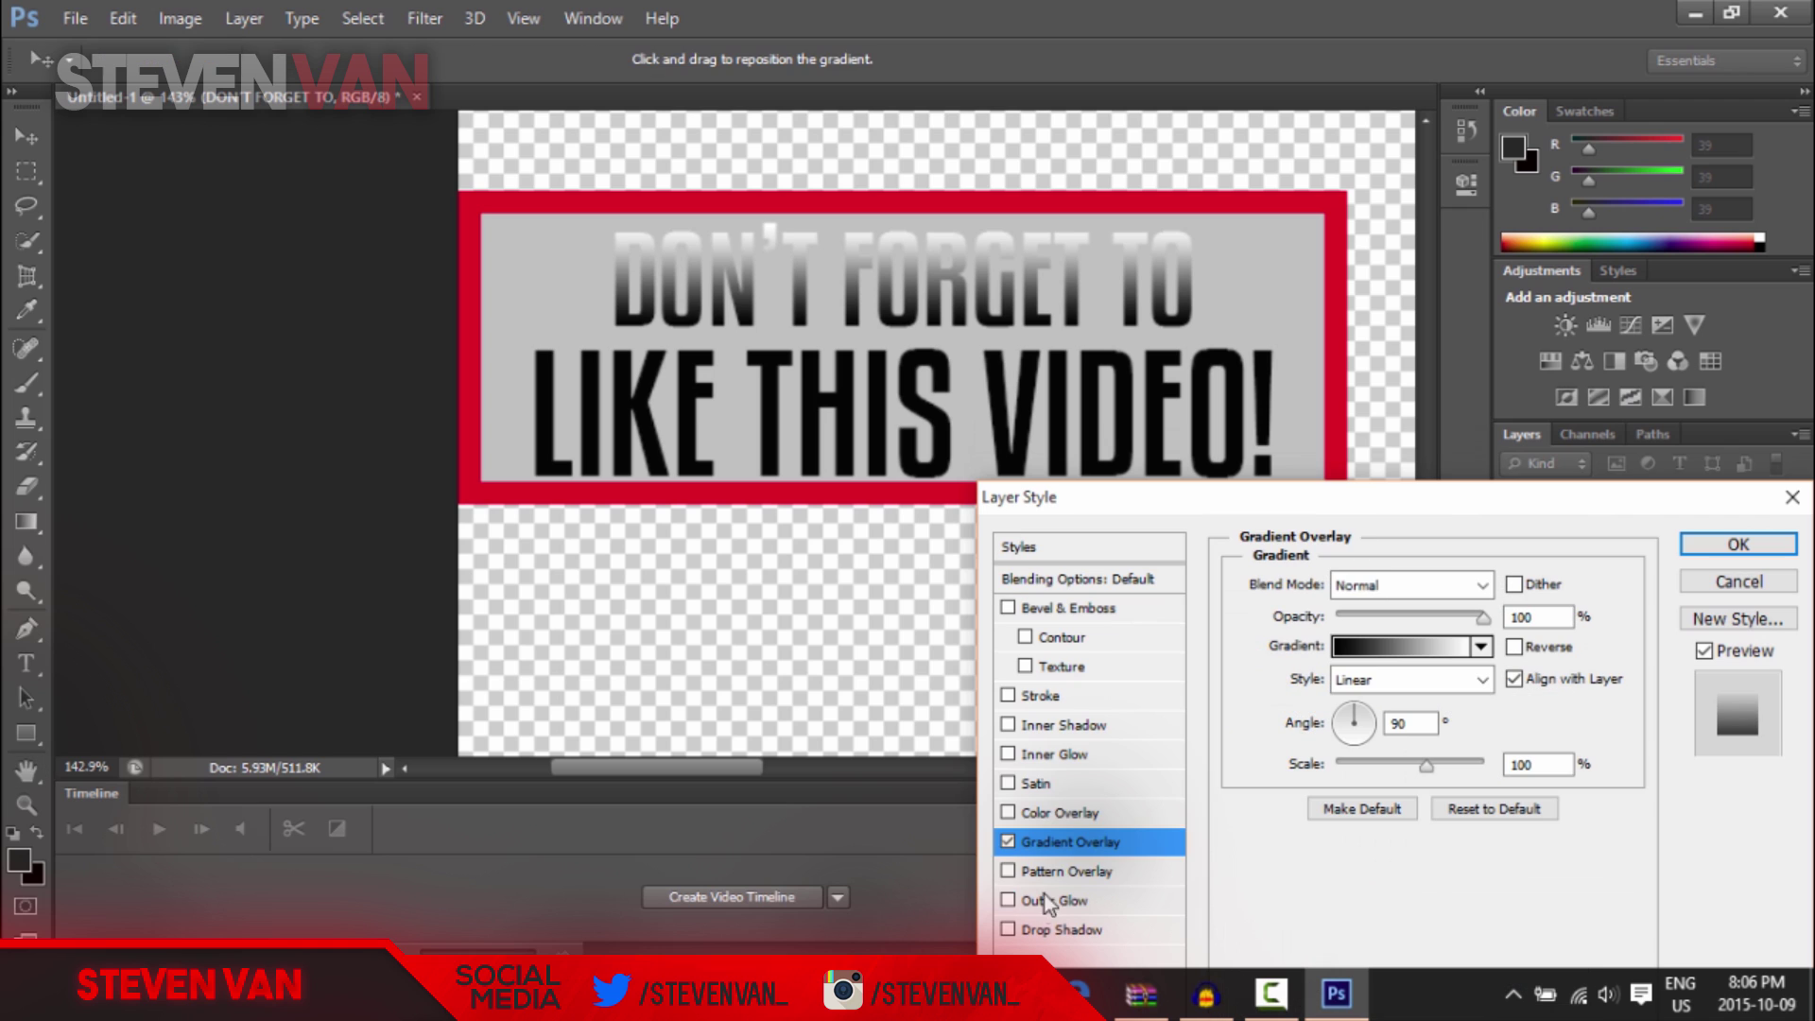
pyautogui.click(1368, 650)
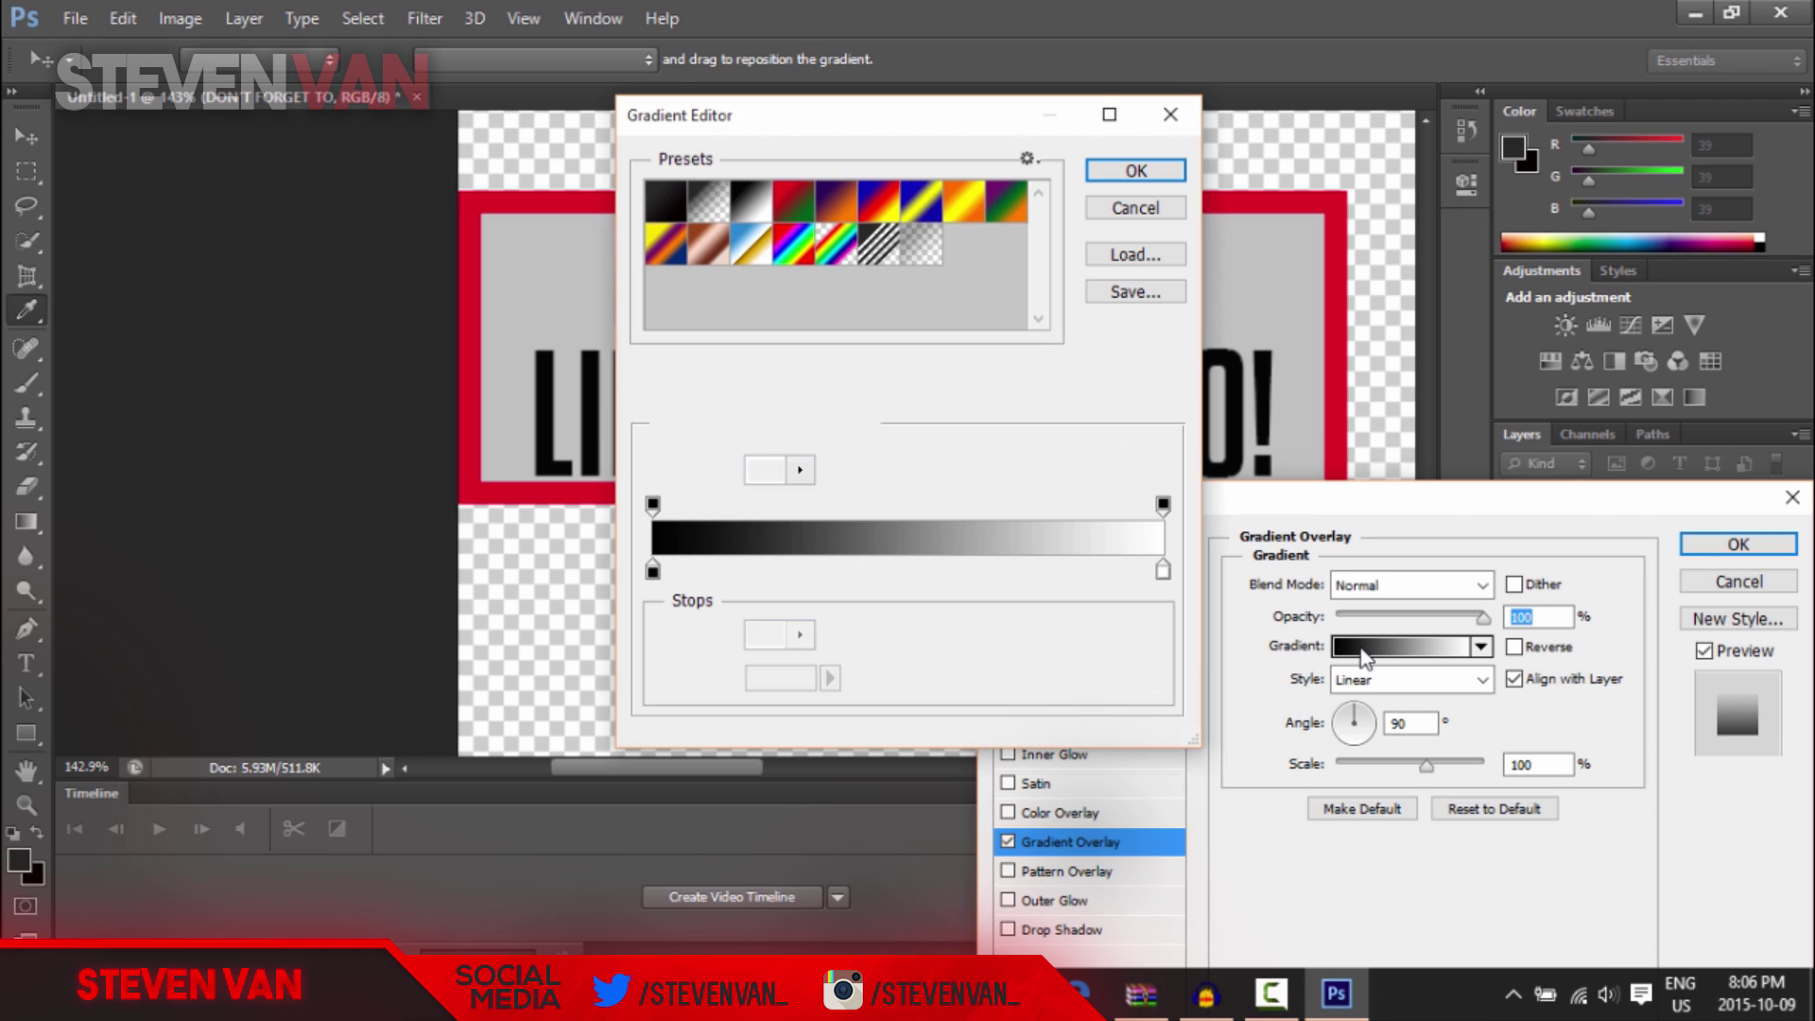
pyautogui.click(653, 571)
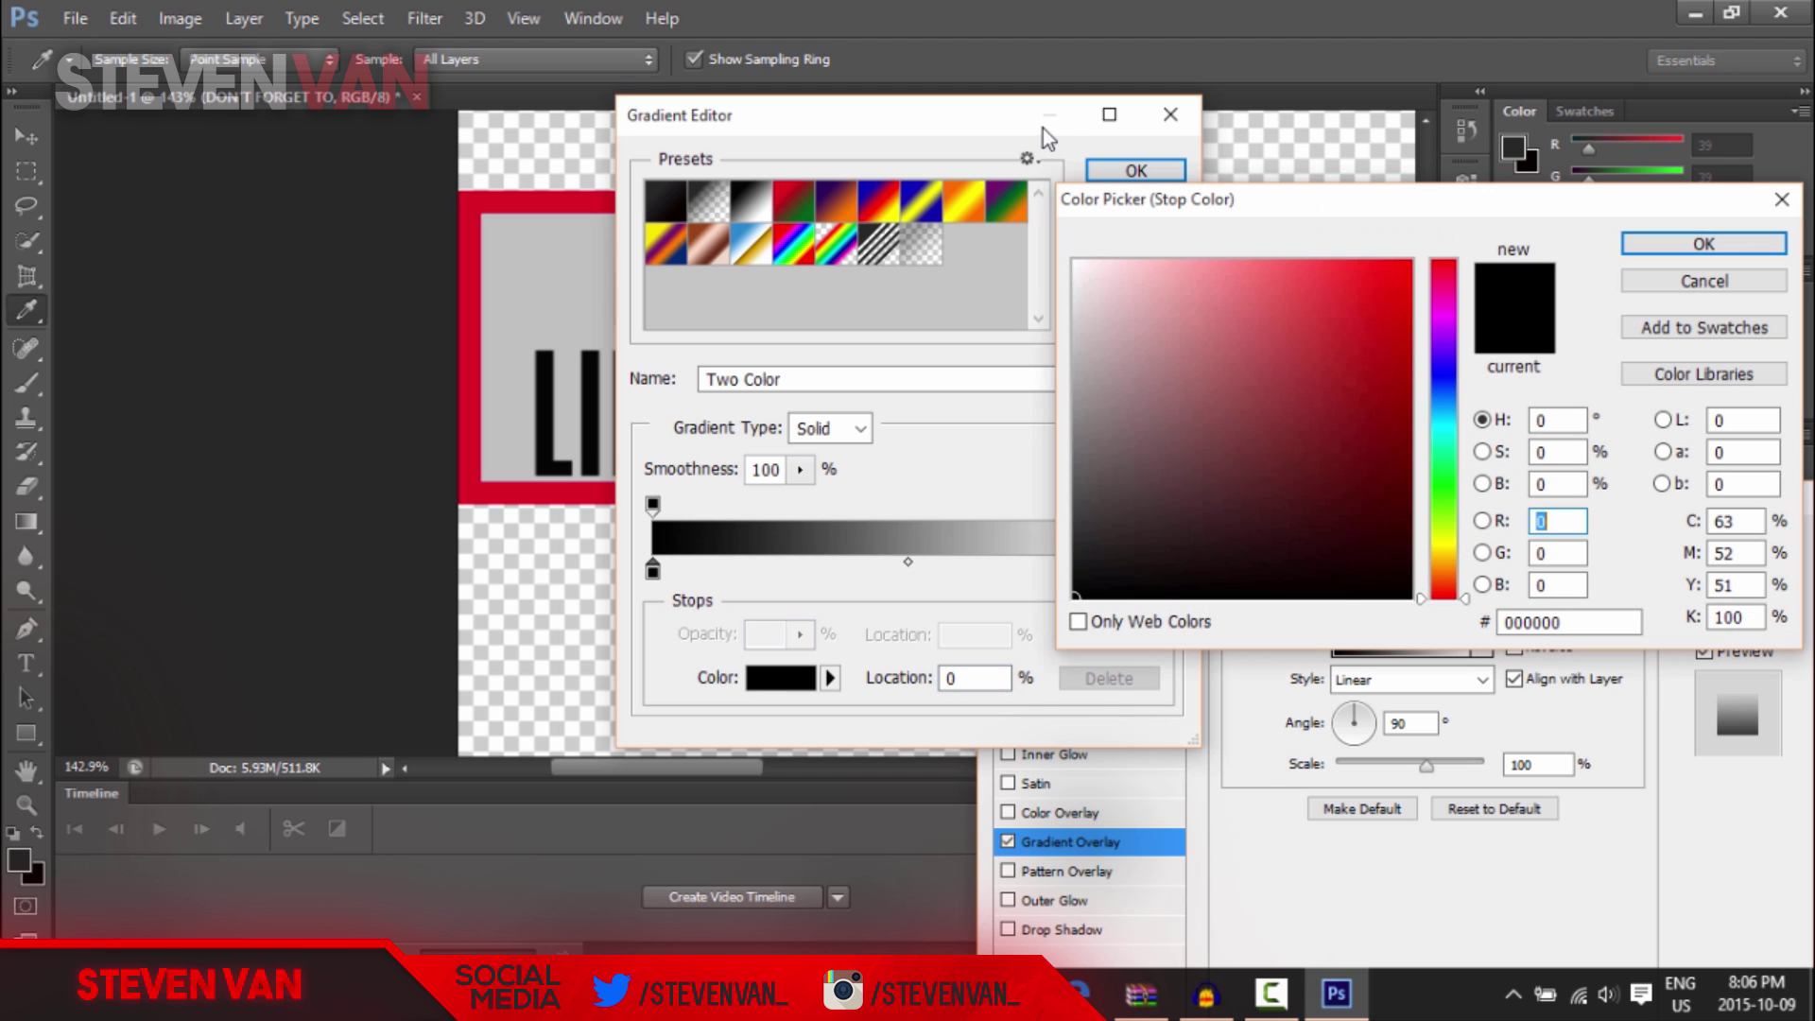
pyautogui.moveTo(1131, 307); pyautogui.dragTo(1079, 309)
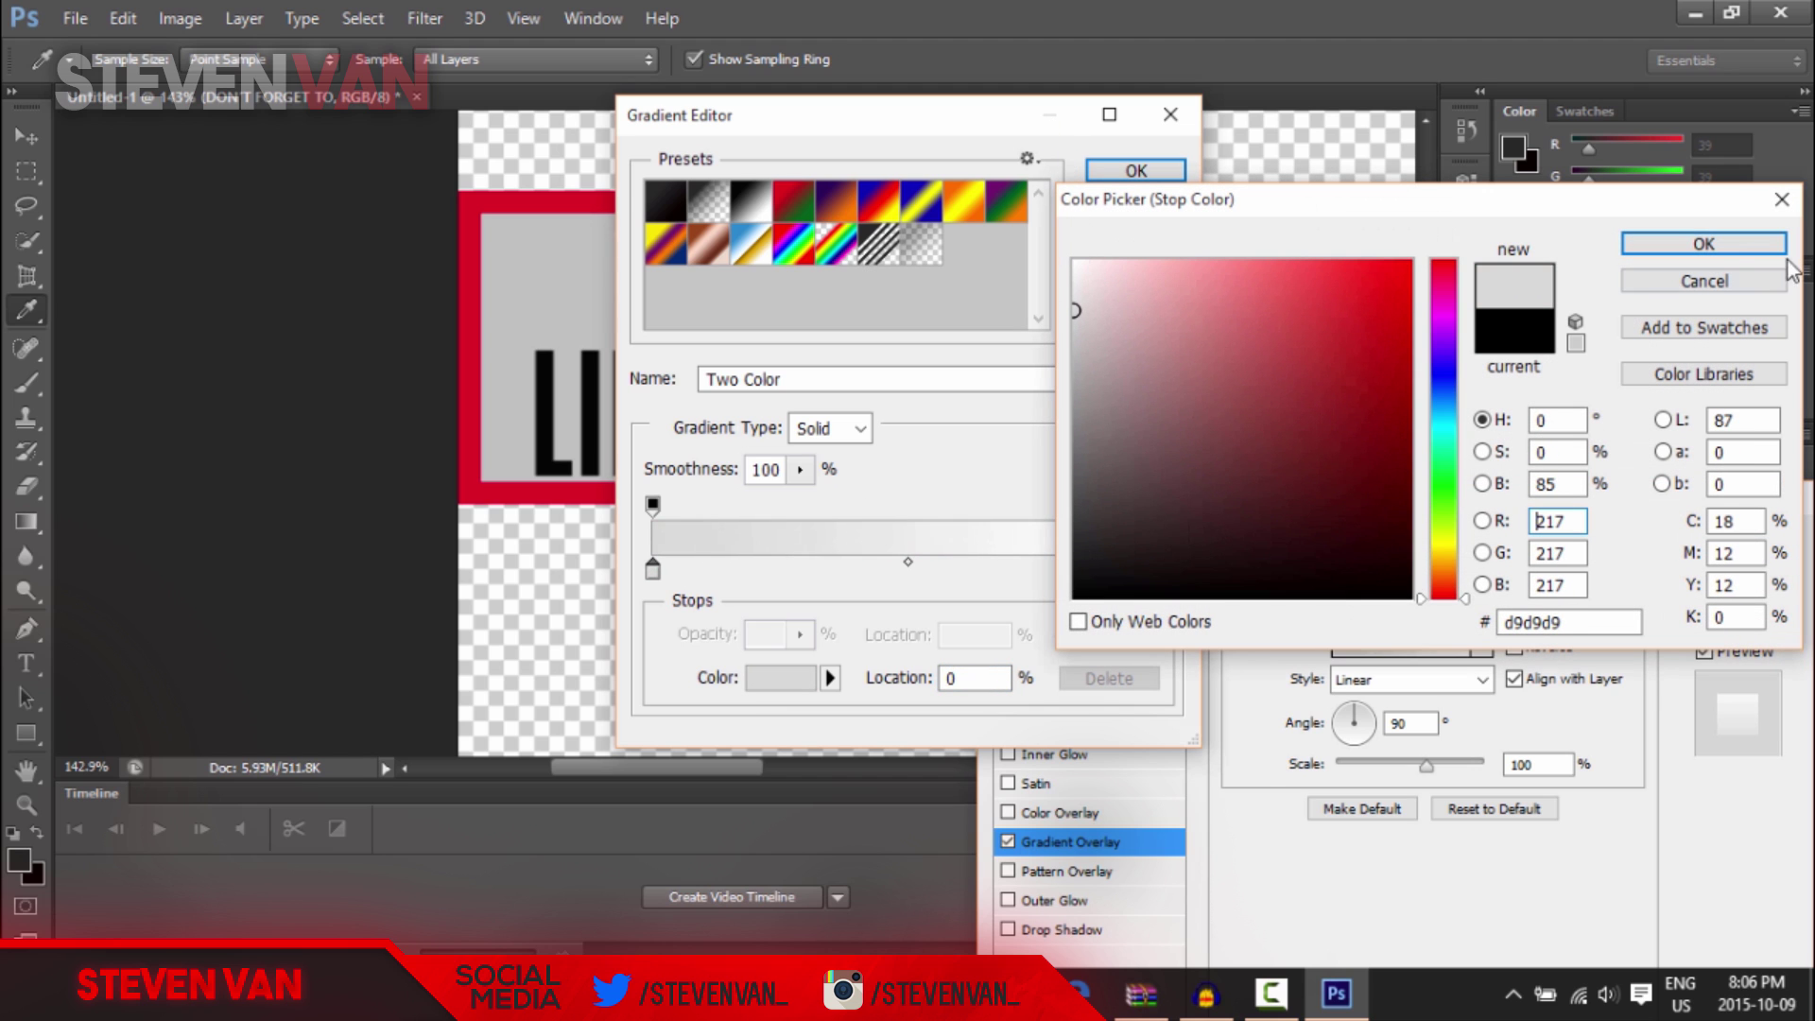
pyautogui.click(1759, 246)
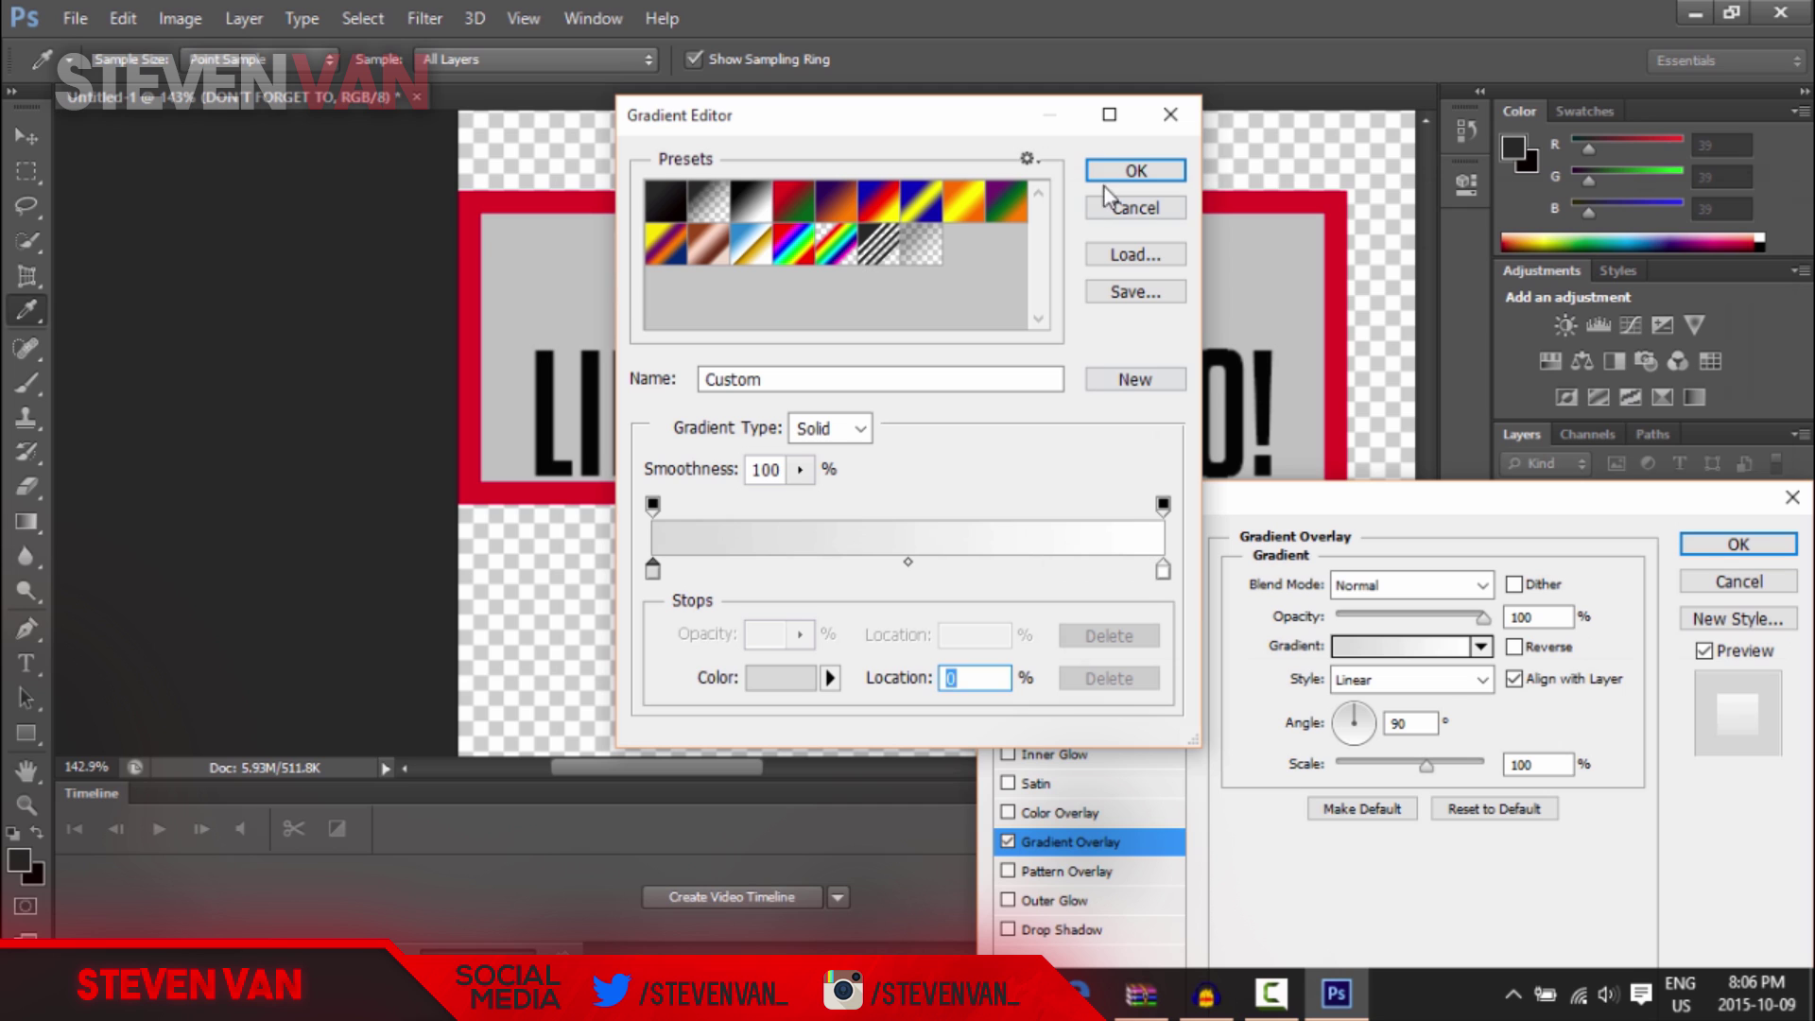
pyautogui.click(1134, 171)
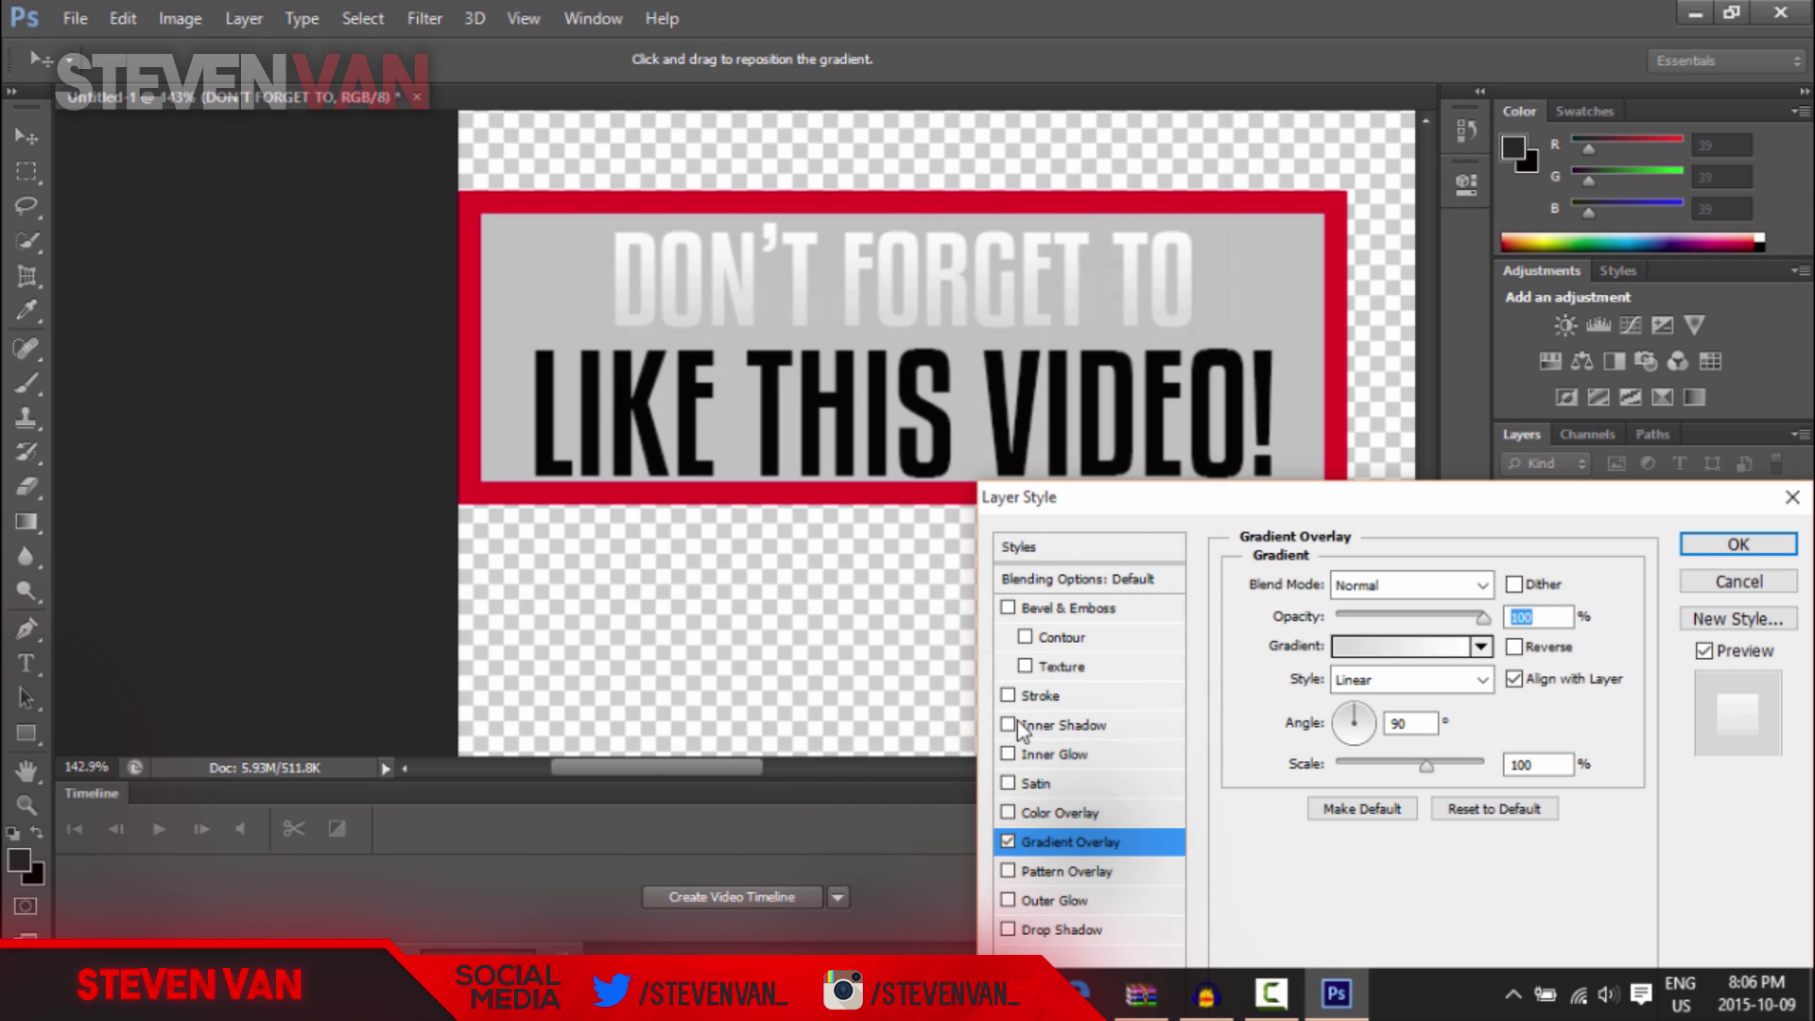
# - Add a Drop Shadow to DON'T FORGET TO and apply the layer style
pyautogui.click(1008, 930)
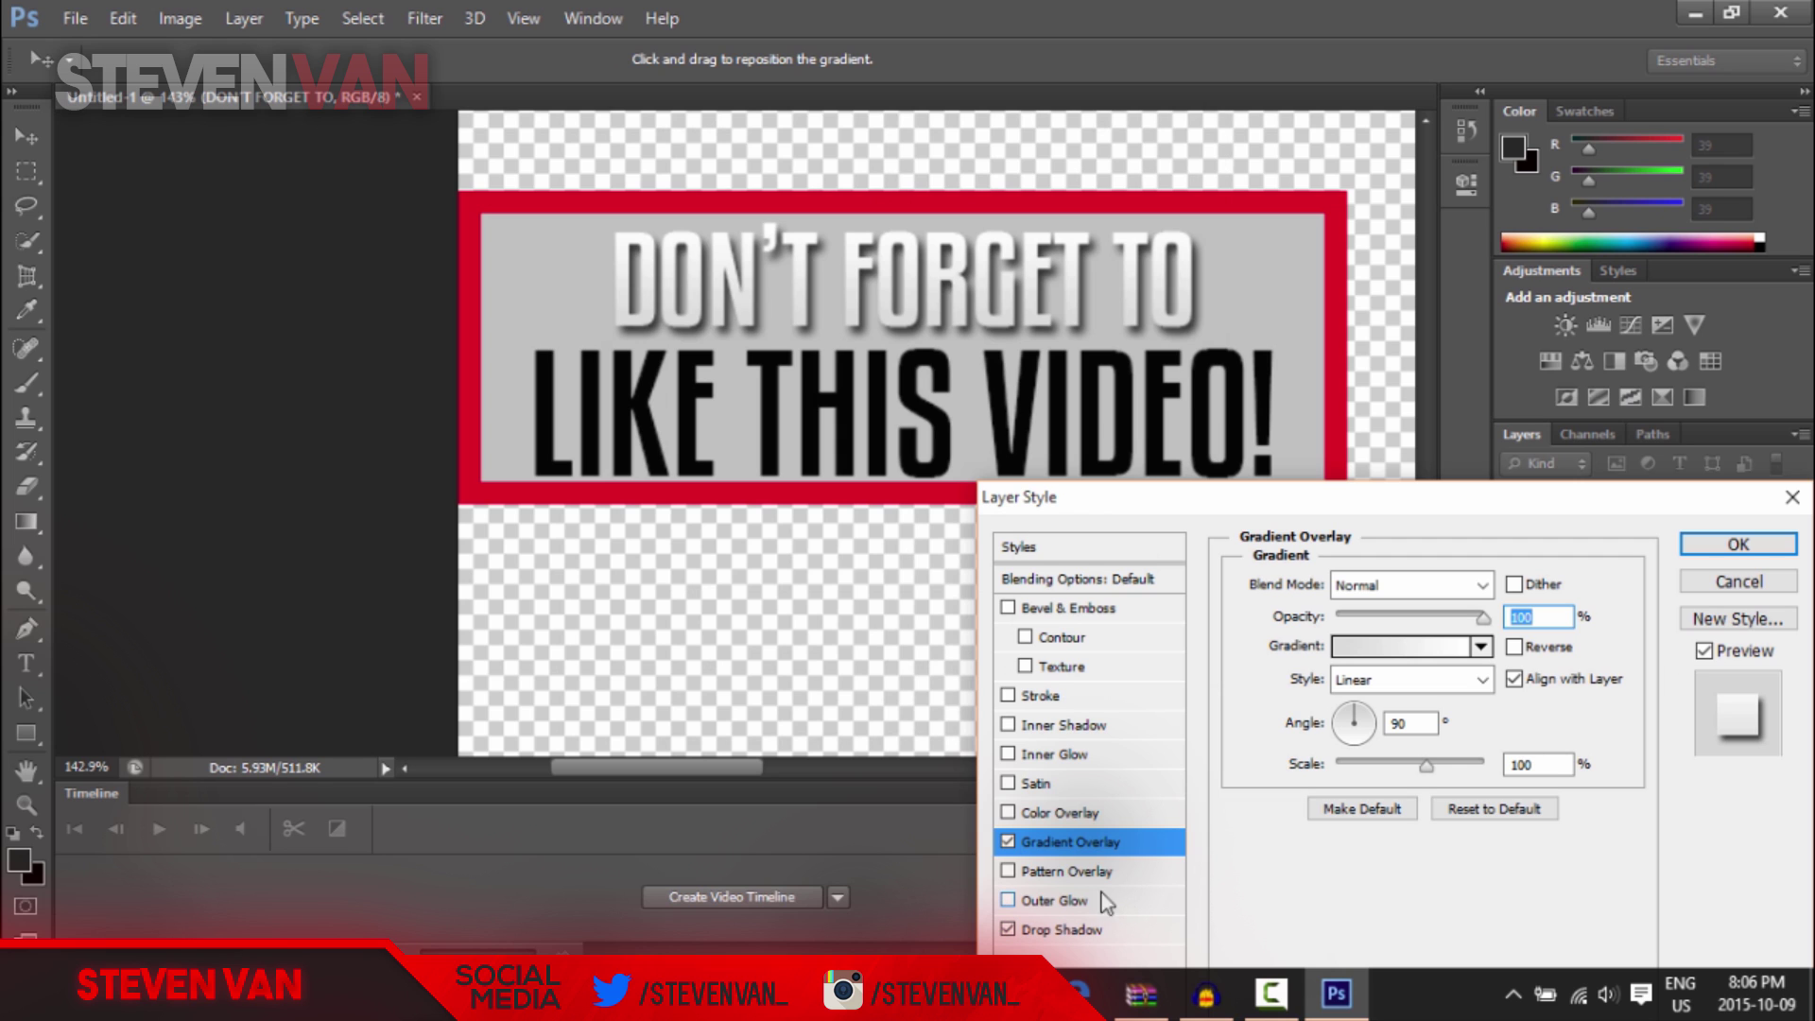
pyautogui.click(1739, 544)
pyautogui.click(26, 662)
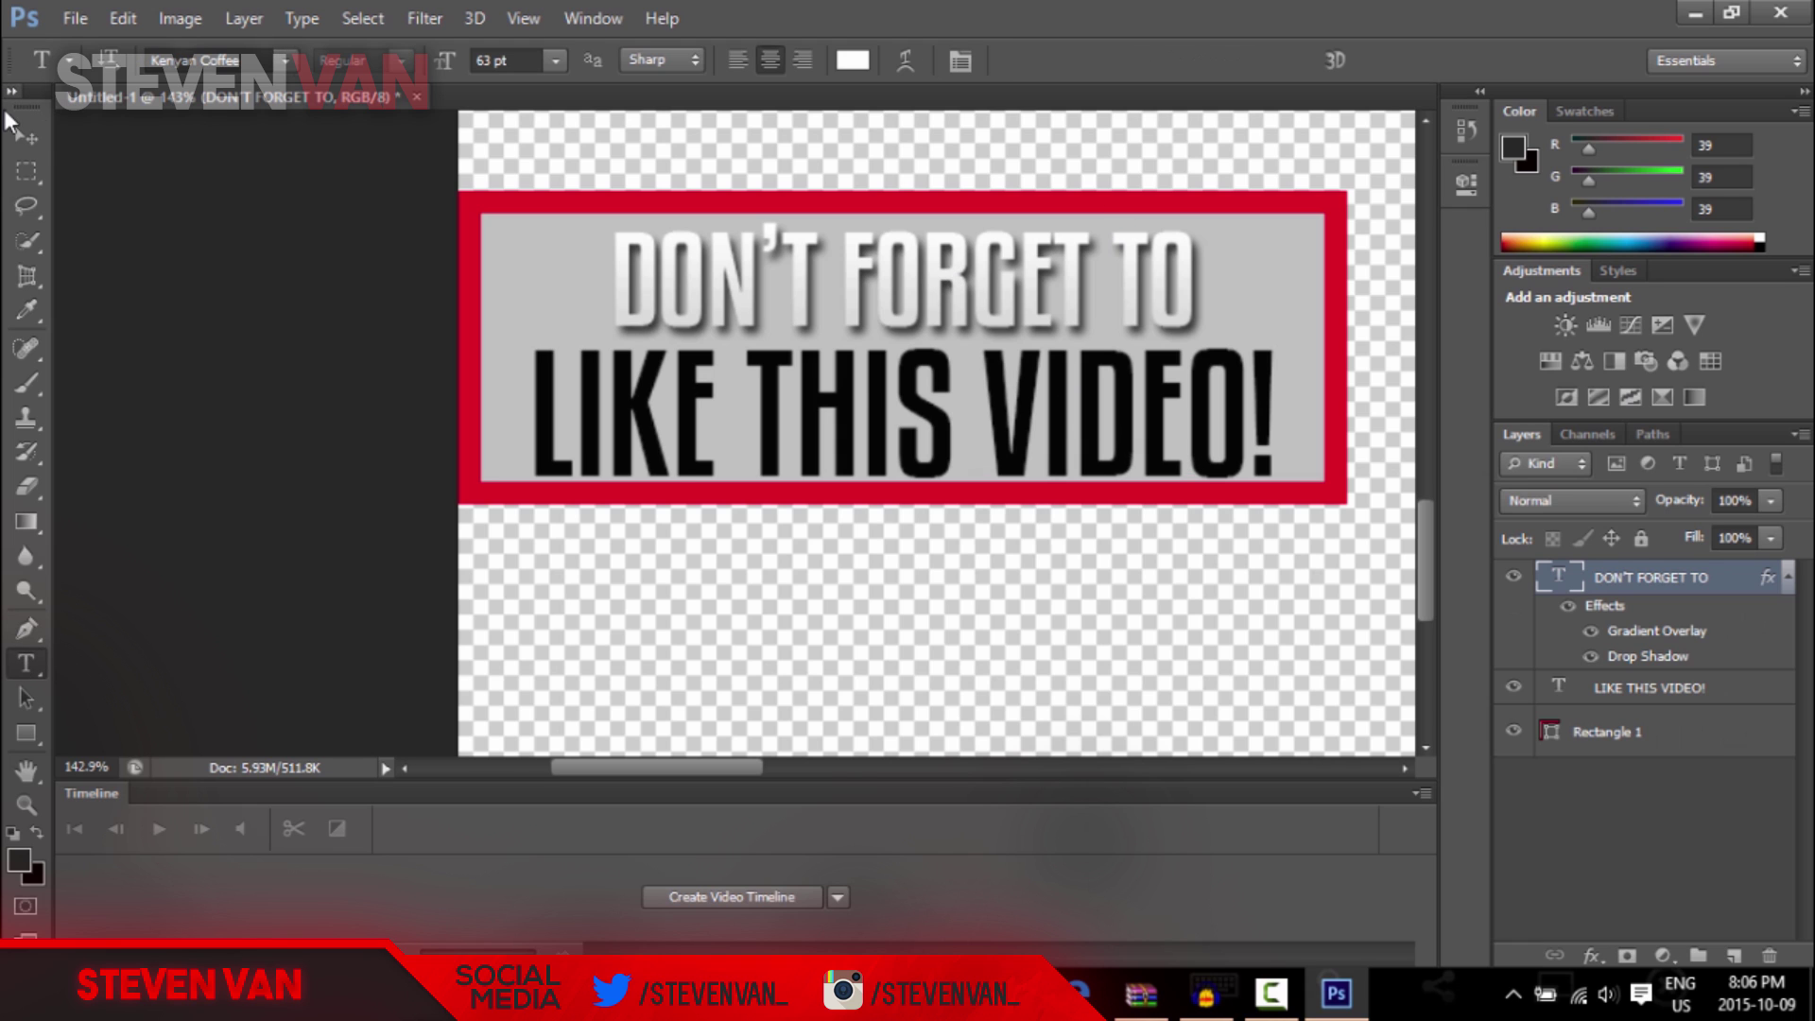
pyautogui.click(25, 136)
# - Add a Gradient Overlay to LIKE THIS VIDEO! with a dark red 9c0000 left stop
pyautogui.rightClick(1675, 697)
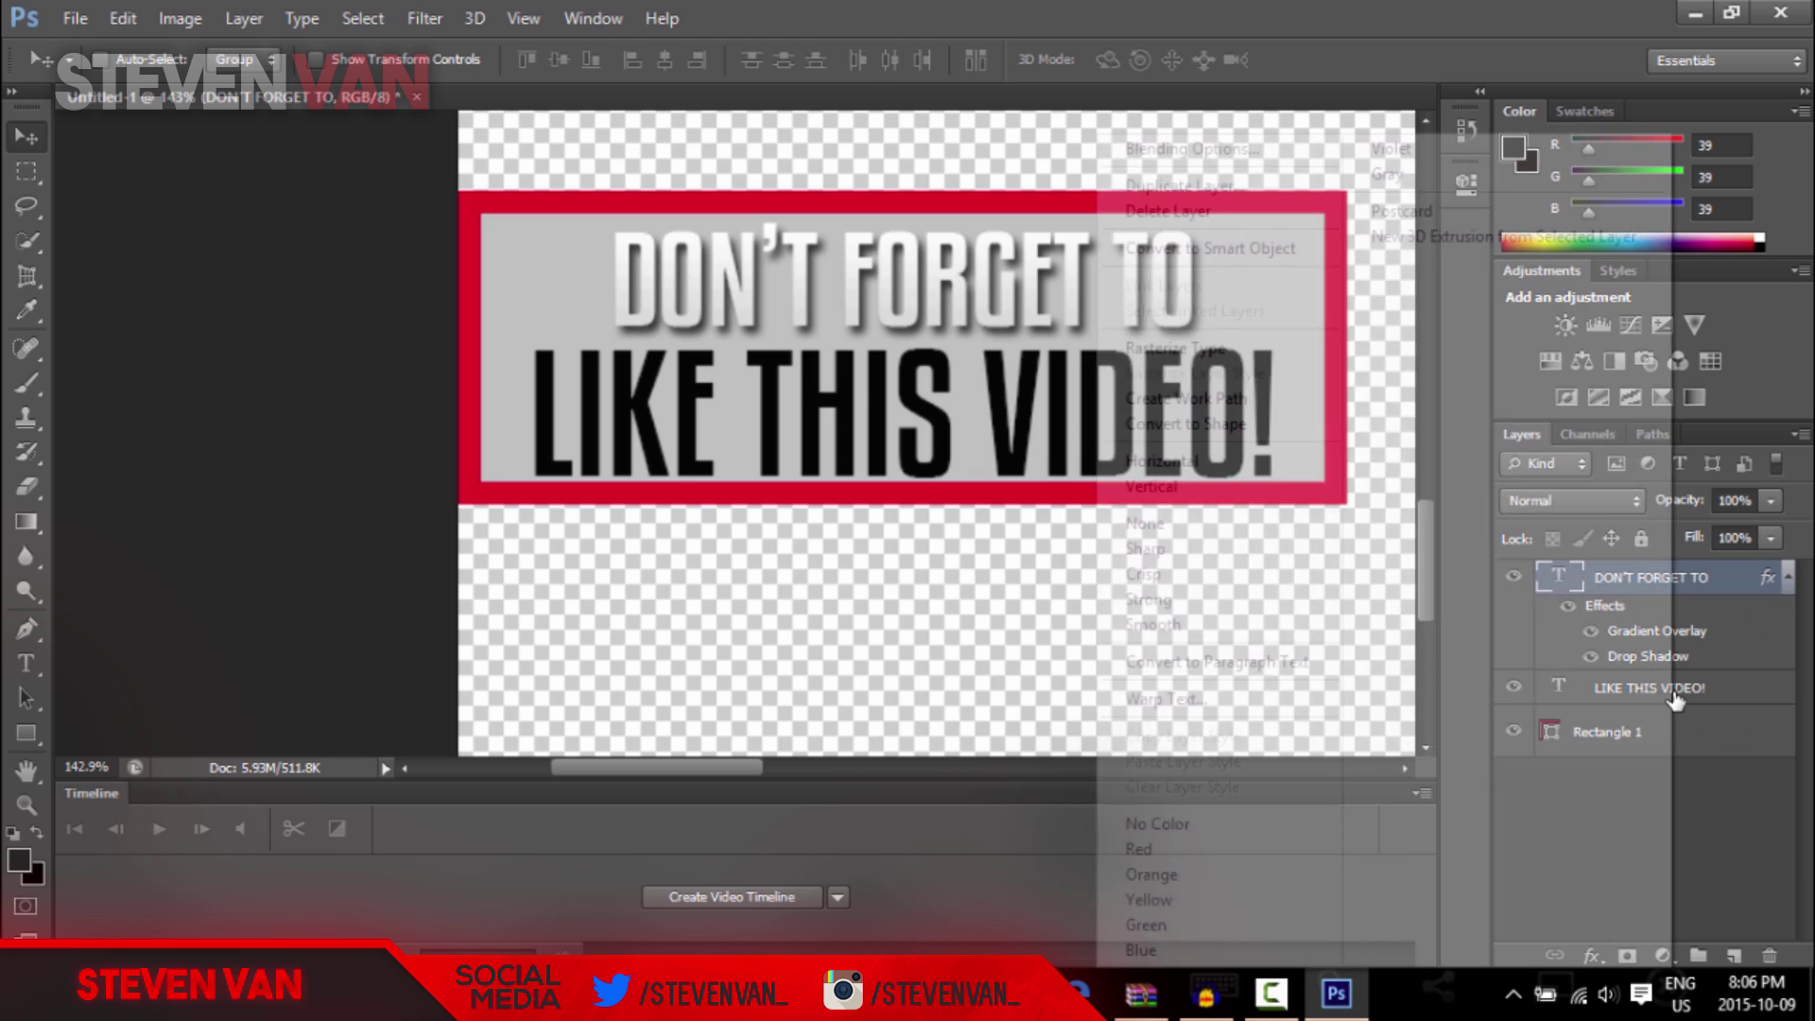
pyautogui.click(1303, 151)
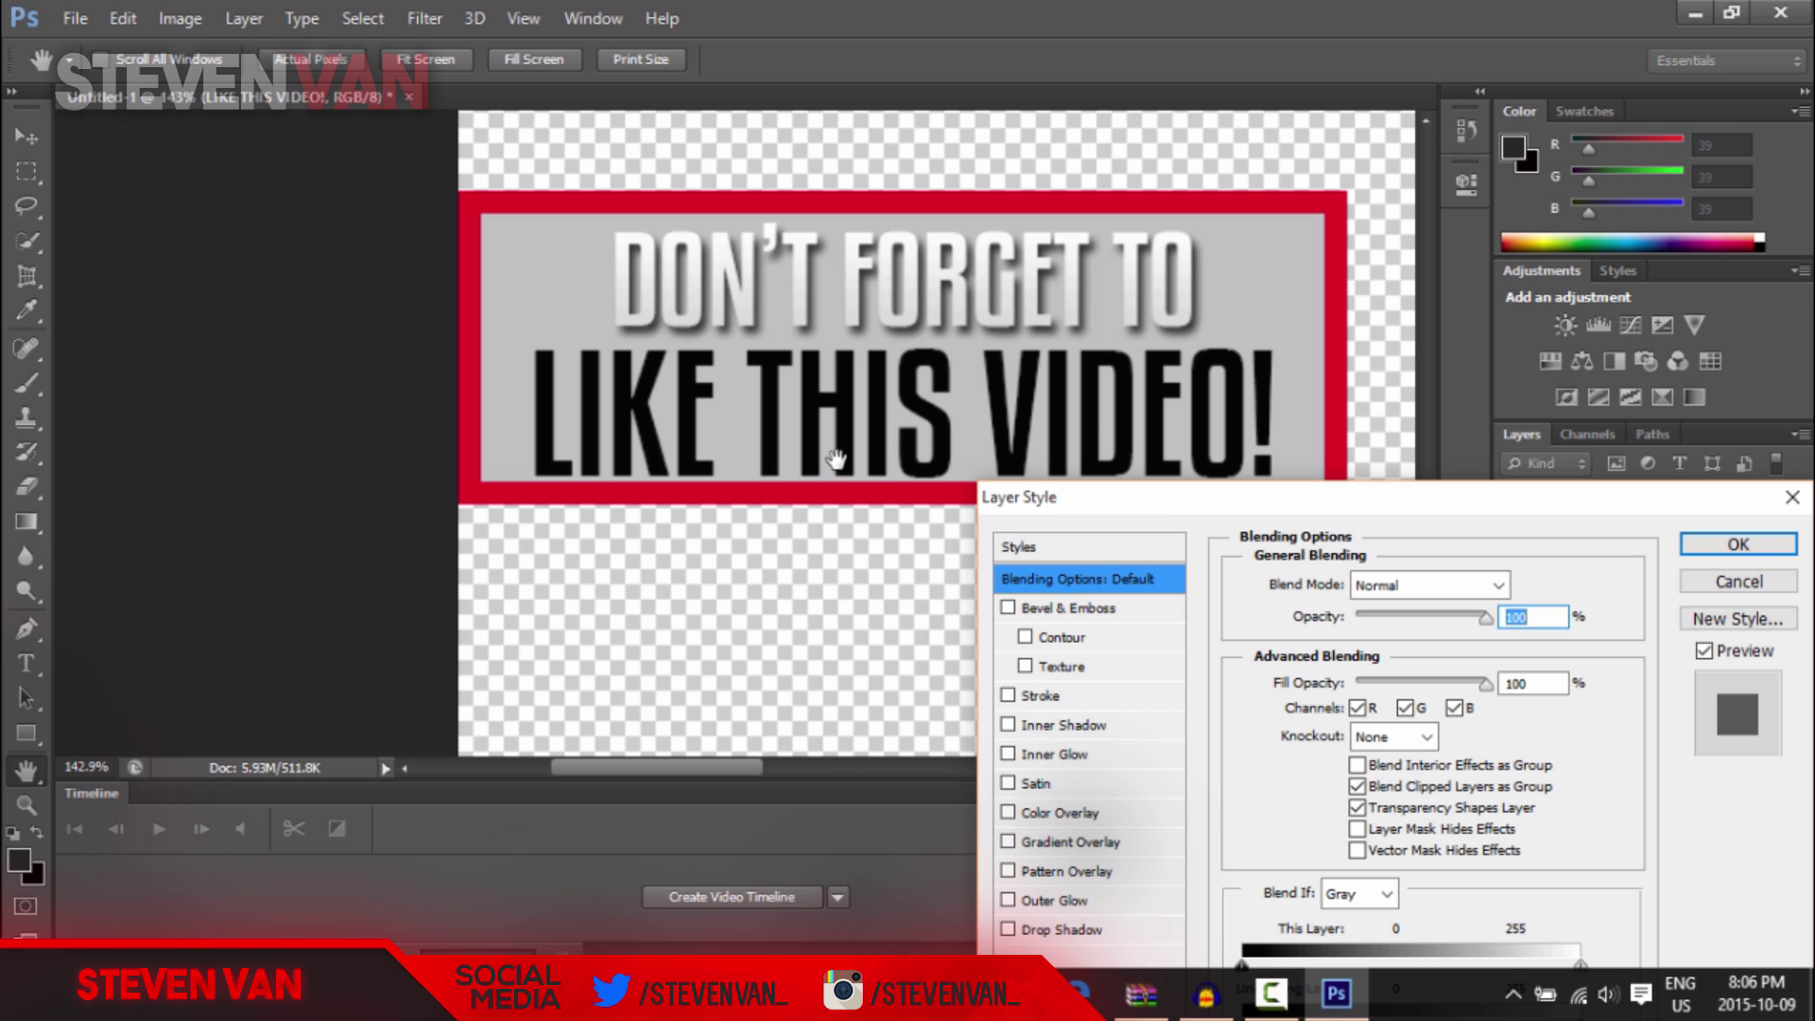
pyautogui.click(1103, 843)
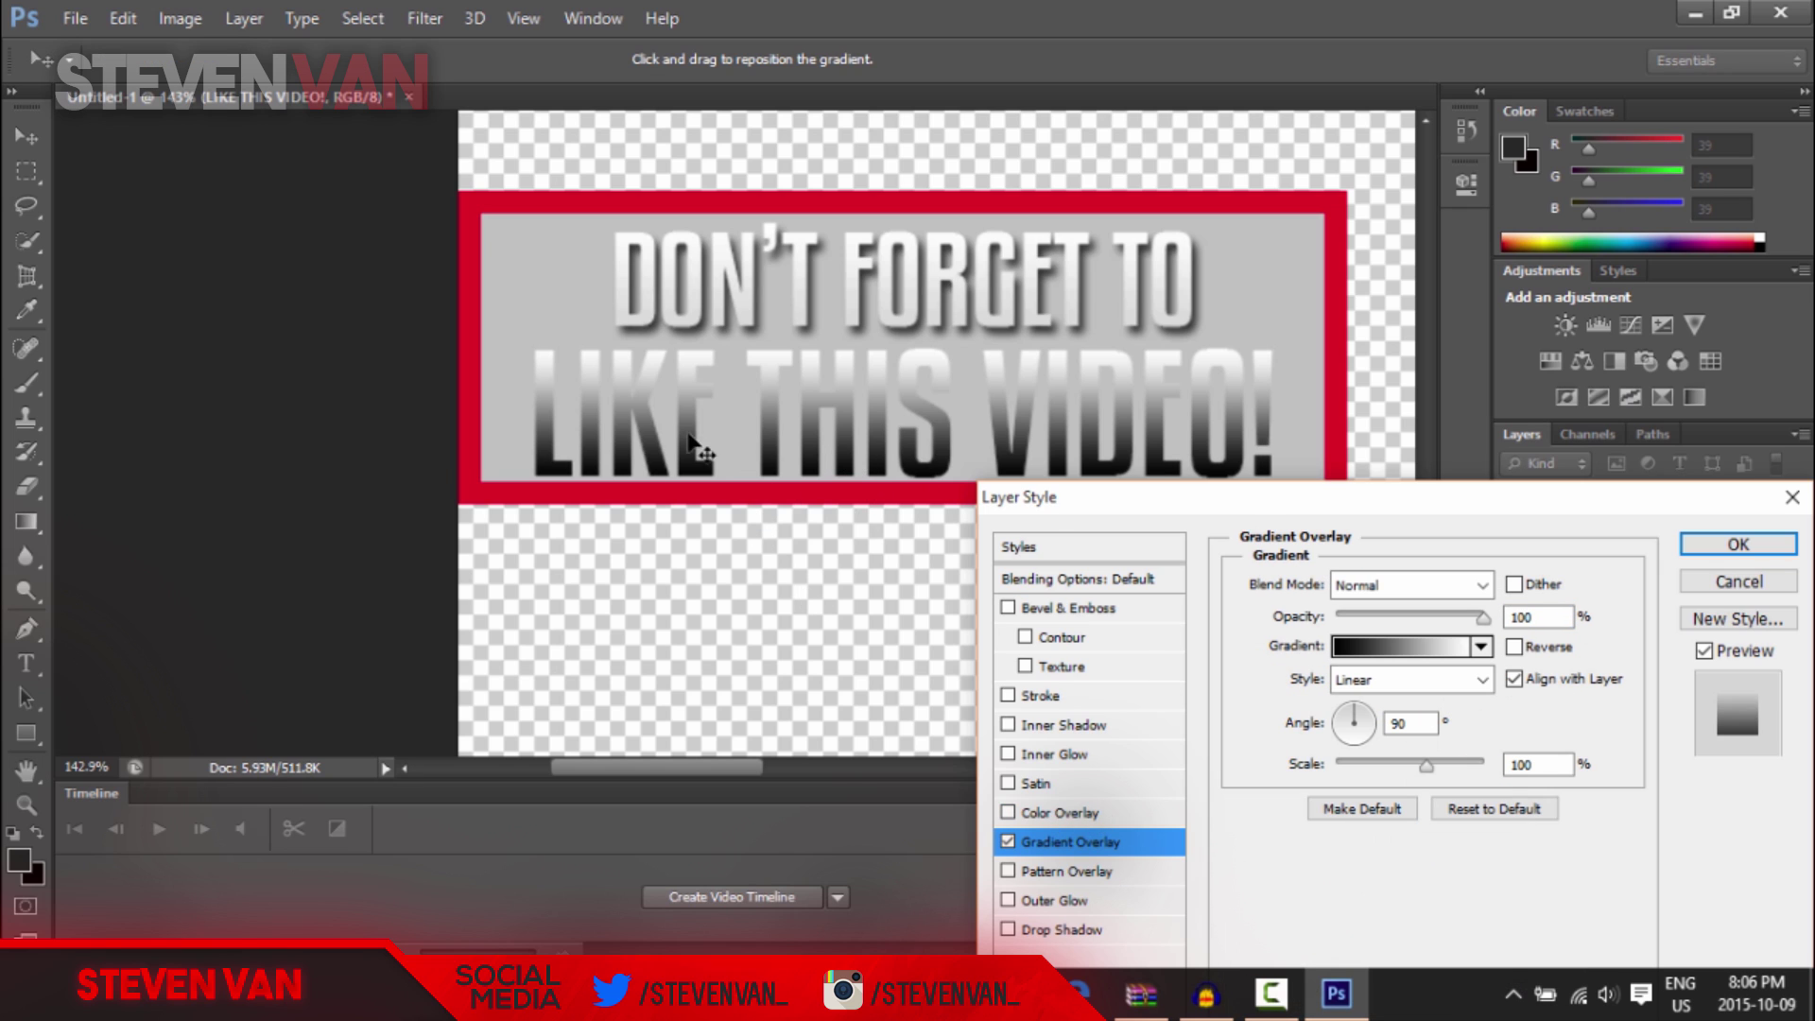
pyautogui.click(1390, 647)
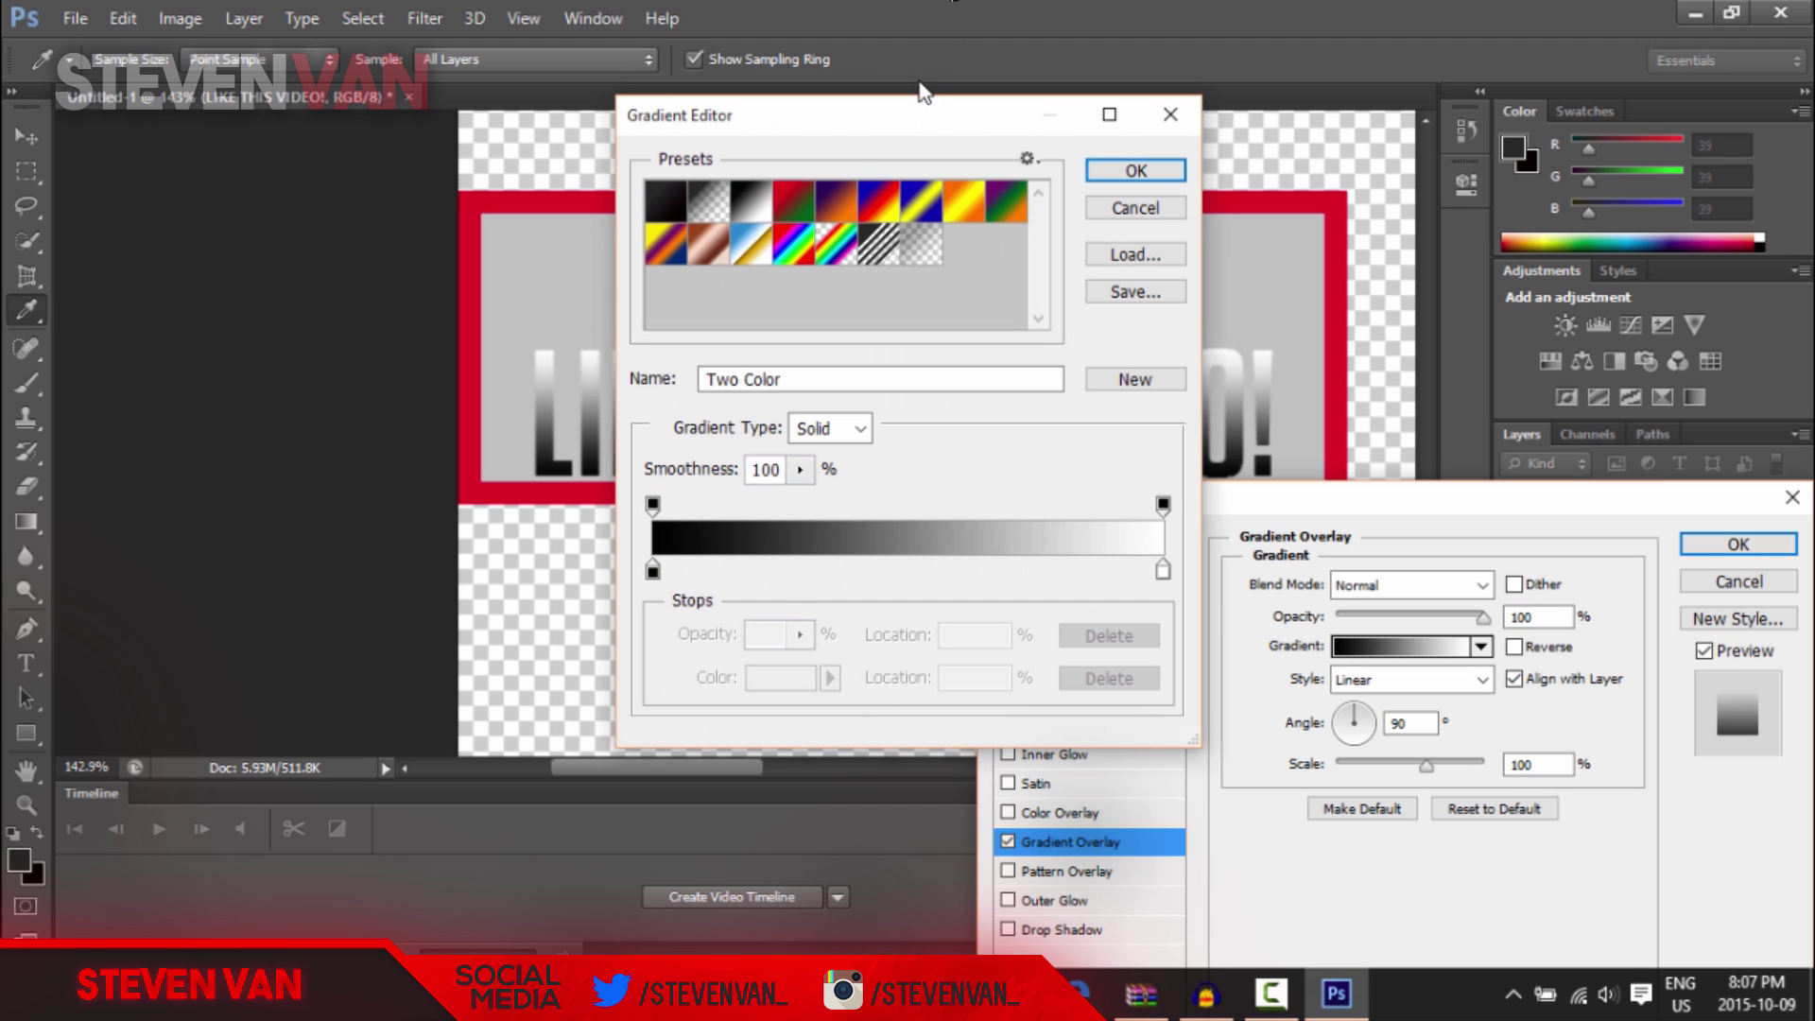
pyautogui.moveTo(908, 121); pyautogui.dragTo(1258, 207)
pyautogui.click(1004, 657)
pyautogui.click(1111, 765)
pyautogui.click(1342, 482)
pyautogui.write('156')
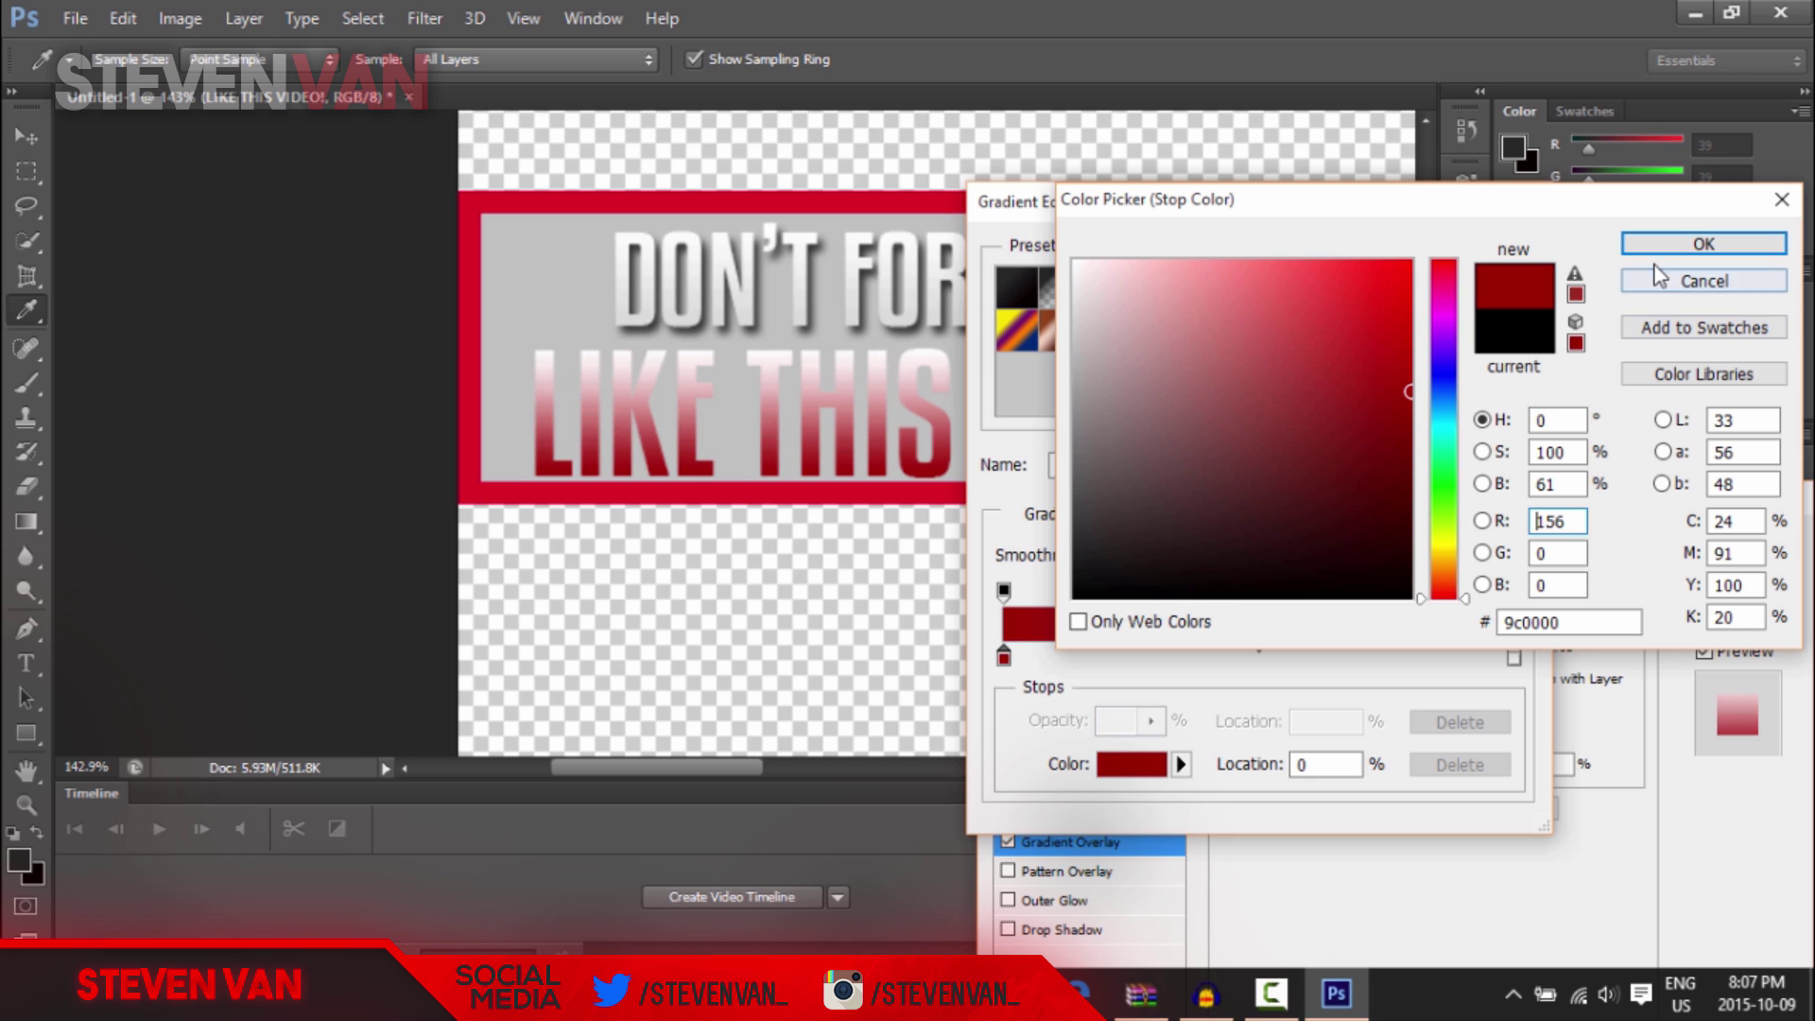
pyautogui.click(1657, 248)
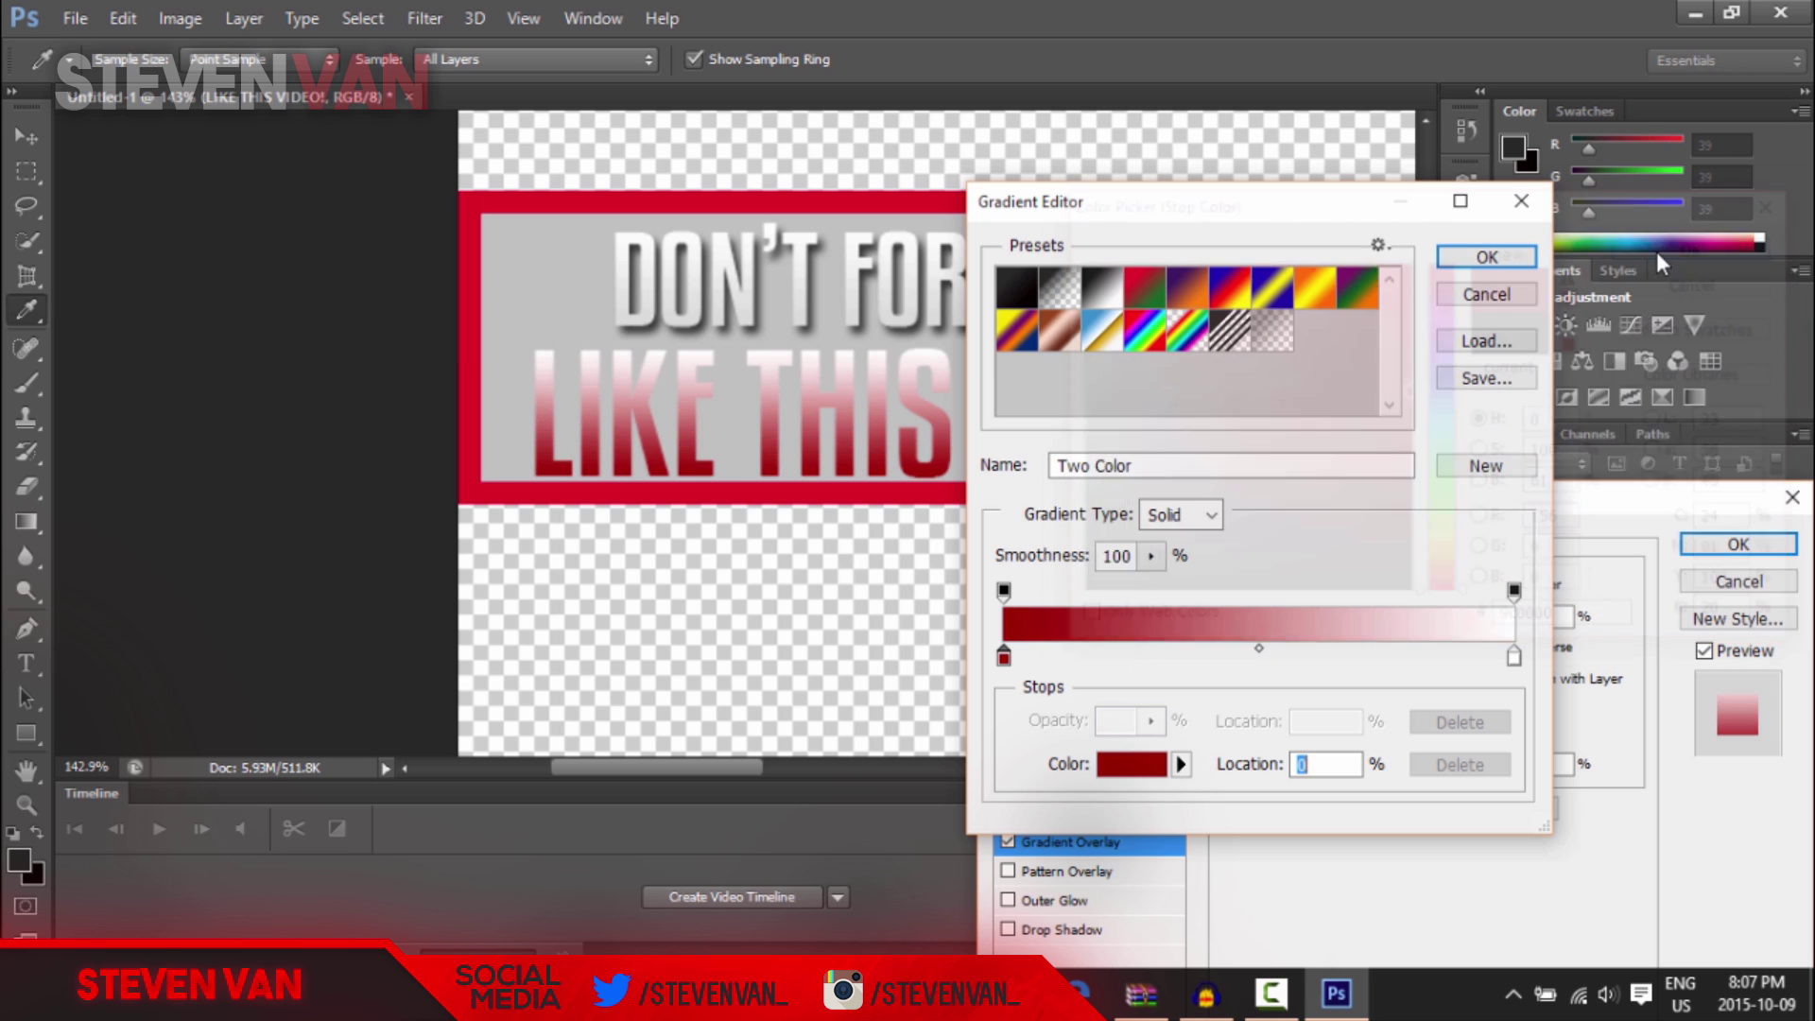
# - Set the gradient's right stop to light pink ff7373 and apply the styles
pyautogui.click(1513, 656)
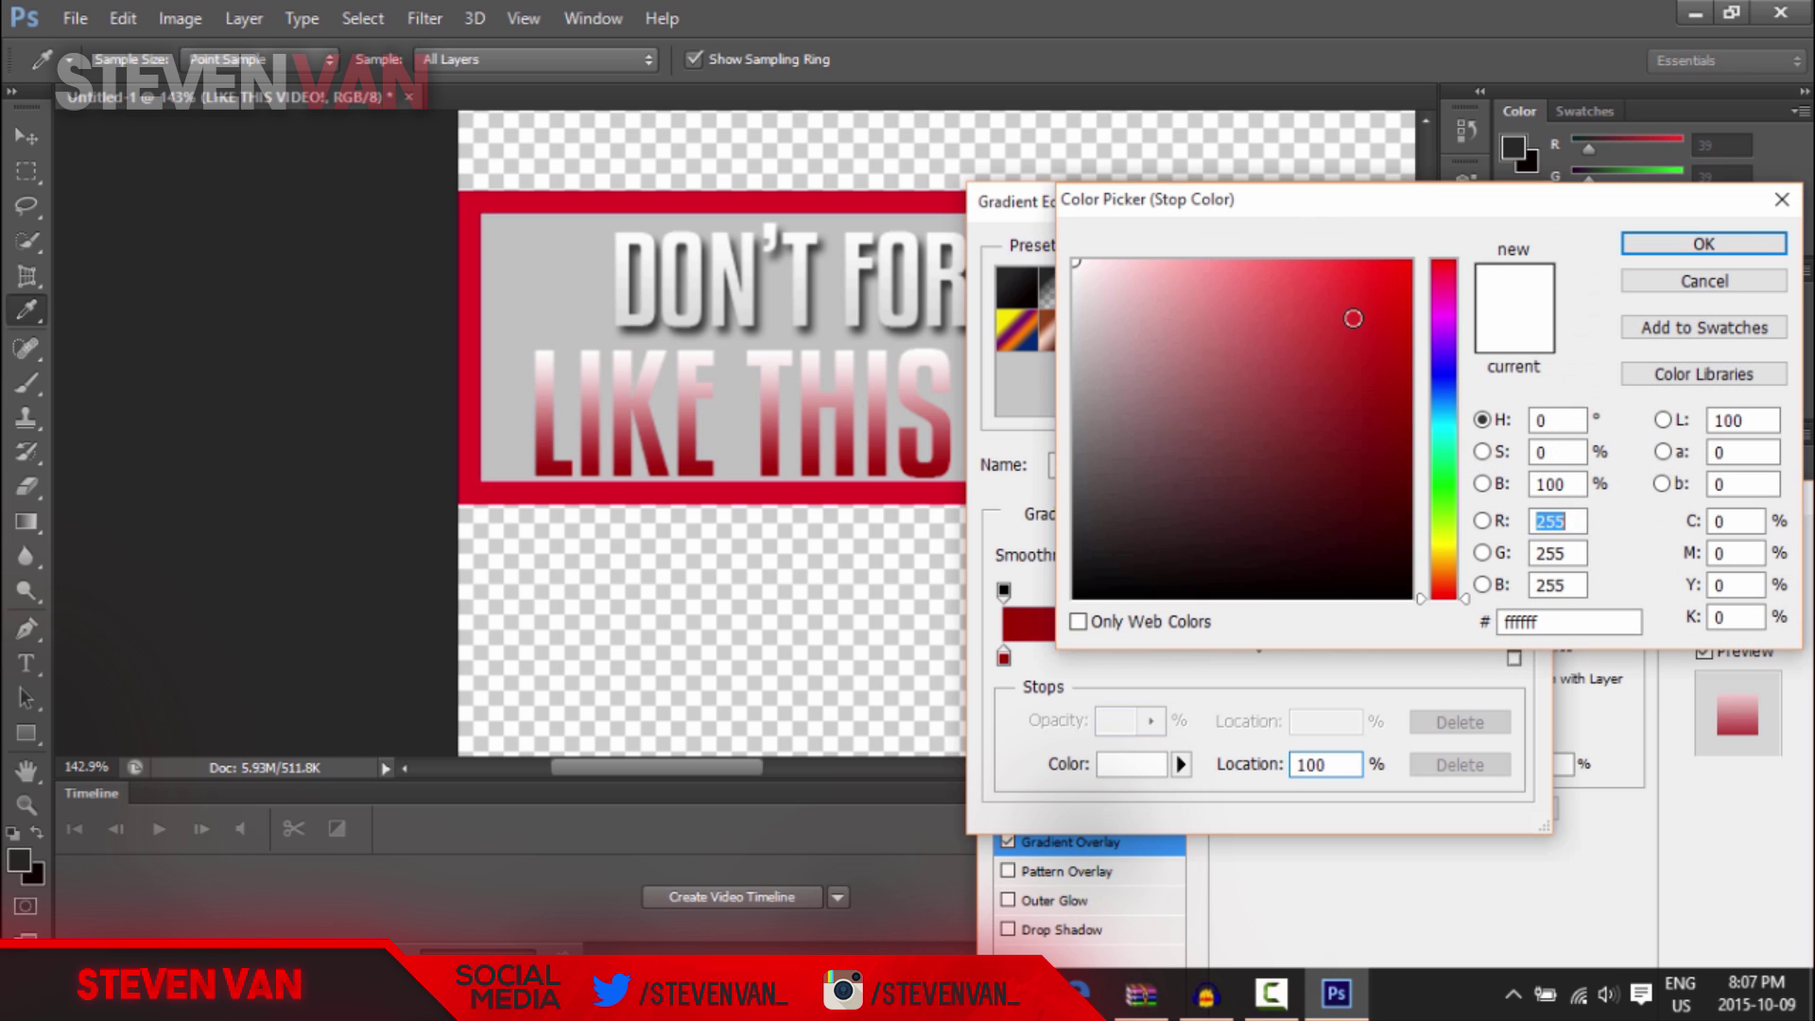
pyautogui.click(1352, 302)
pyautogui.moveTo(1317, 271)
pyautogui.mouseDown()
pyautogui.moveTo(1341, 296)
pyautogui.moveTo(1328, 288)
pyautogui.mouseUp()
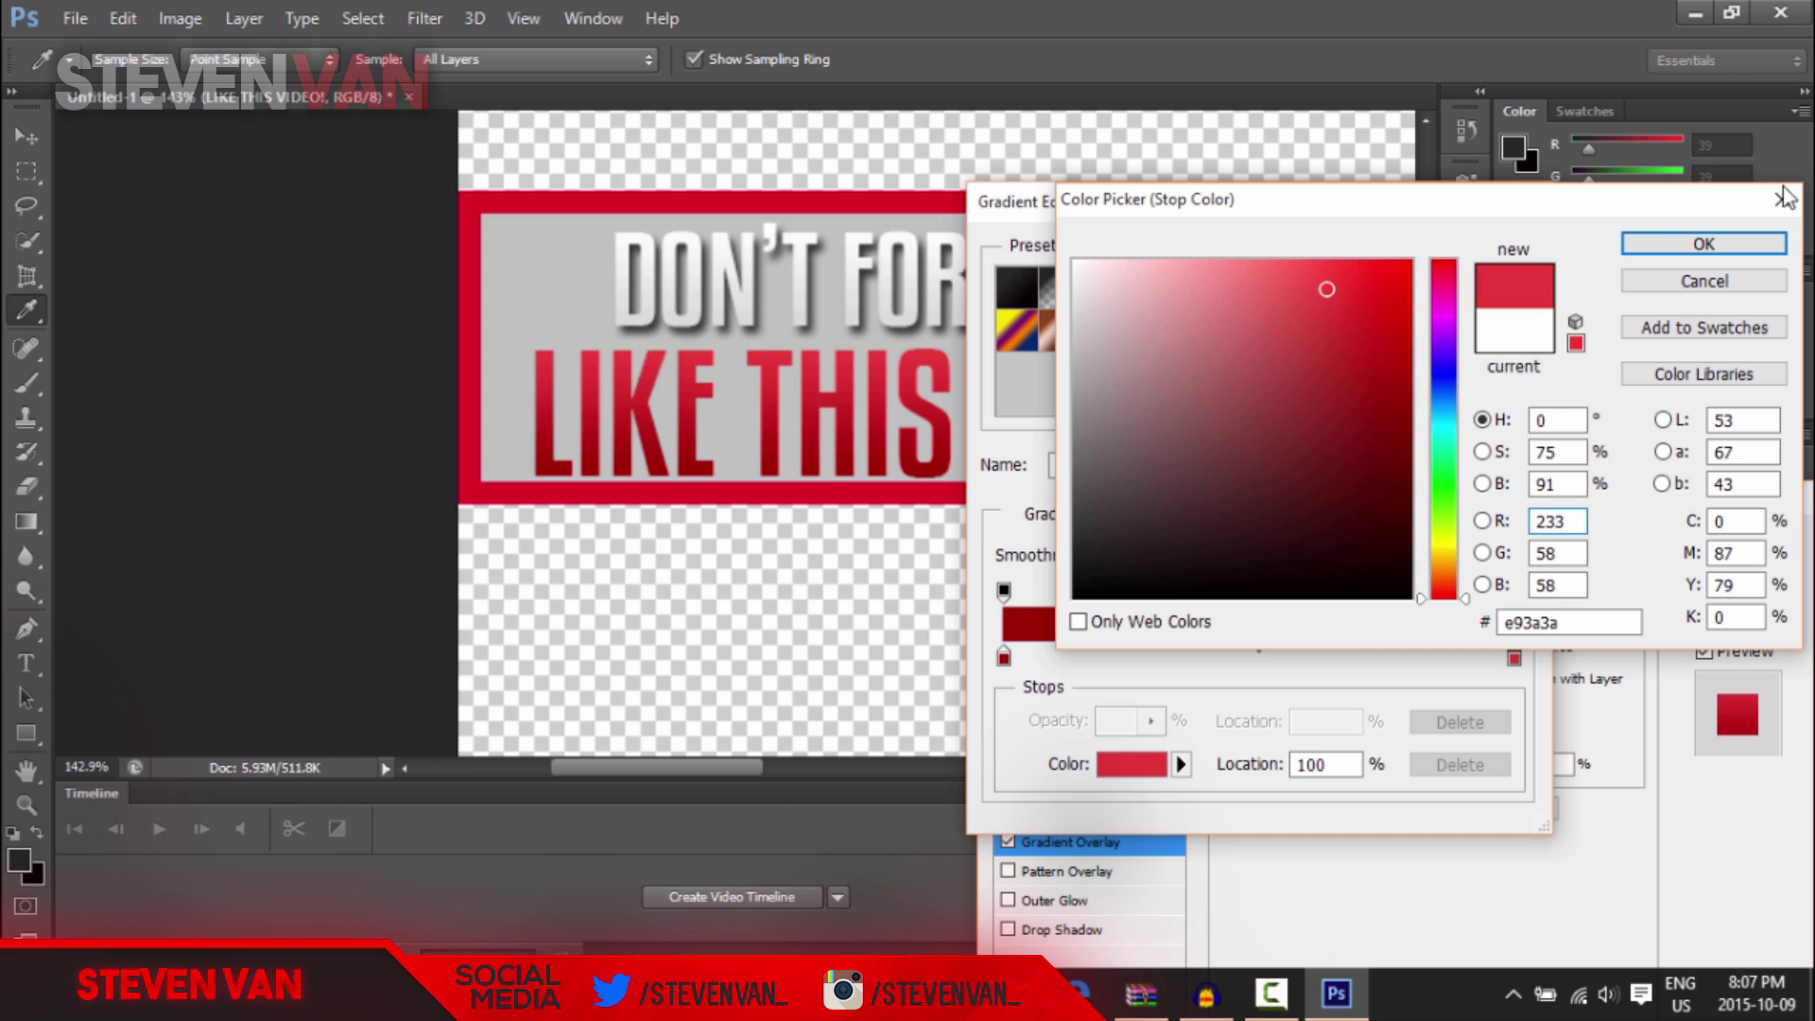
pyautogui.click(1289, 271)
pyautogui.click(1264, 325)
pyautogui.click(1258, 244)
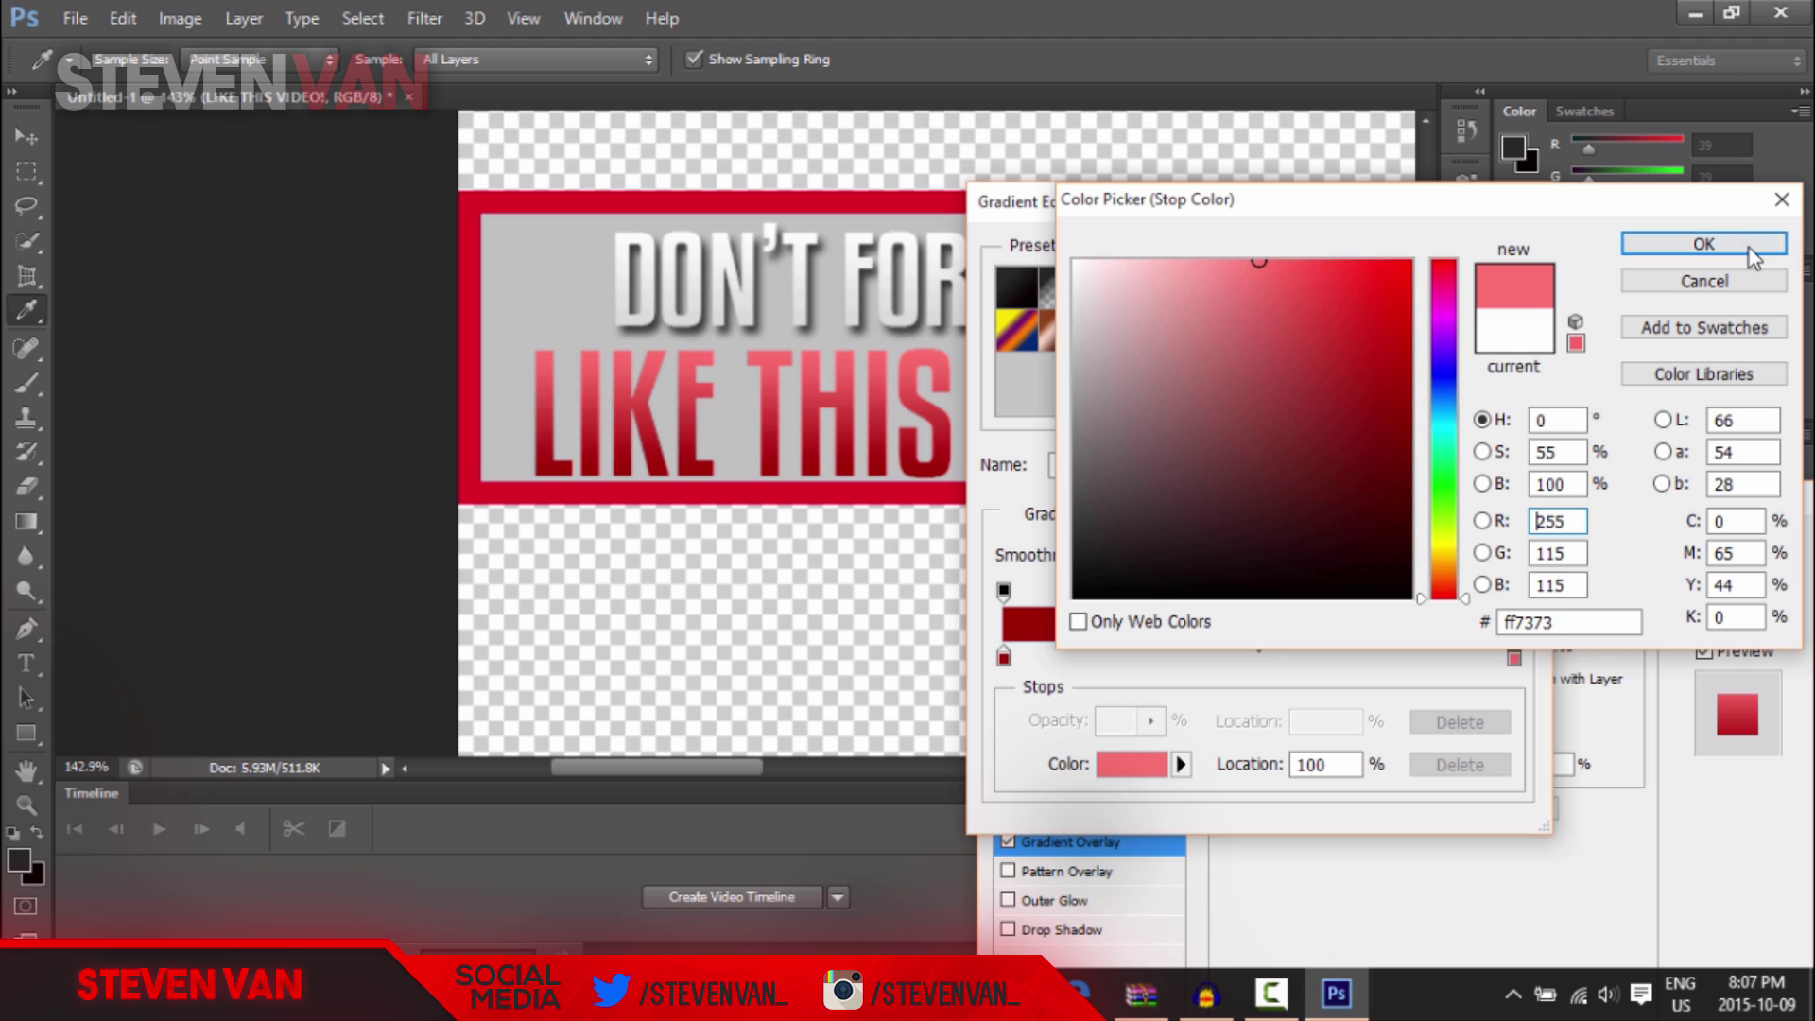
pyautogui.click(1704, 244)
pyautogui.click(1487, 258)
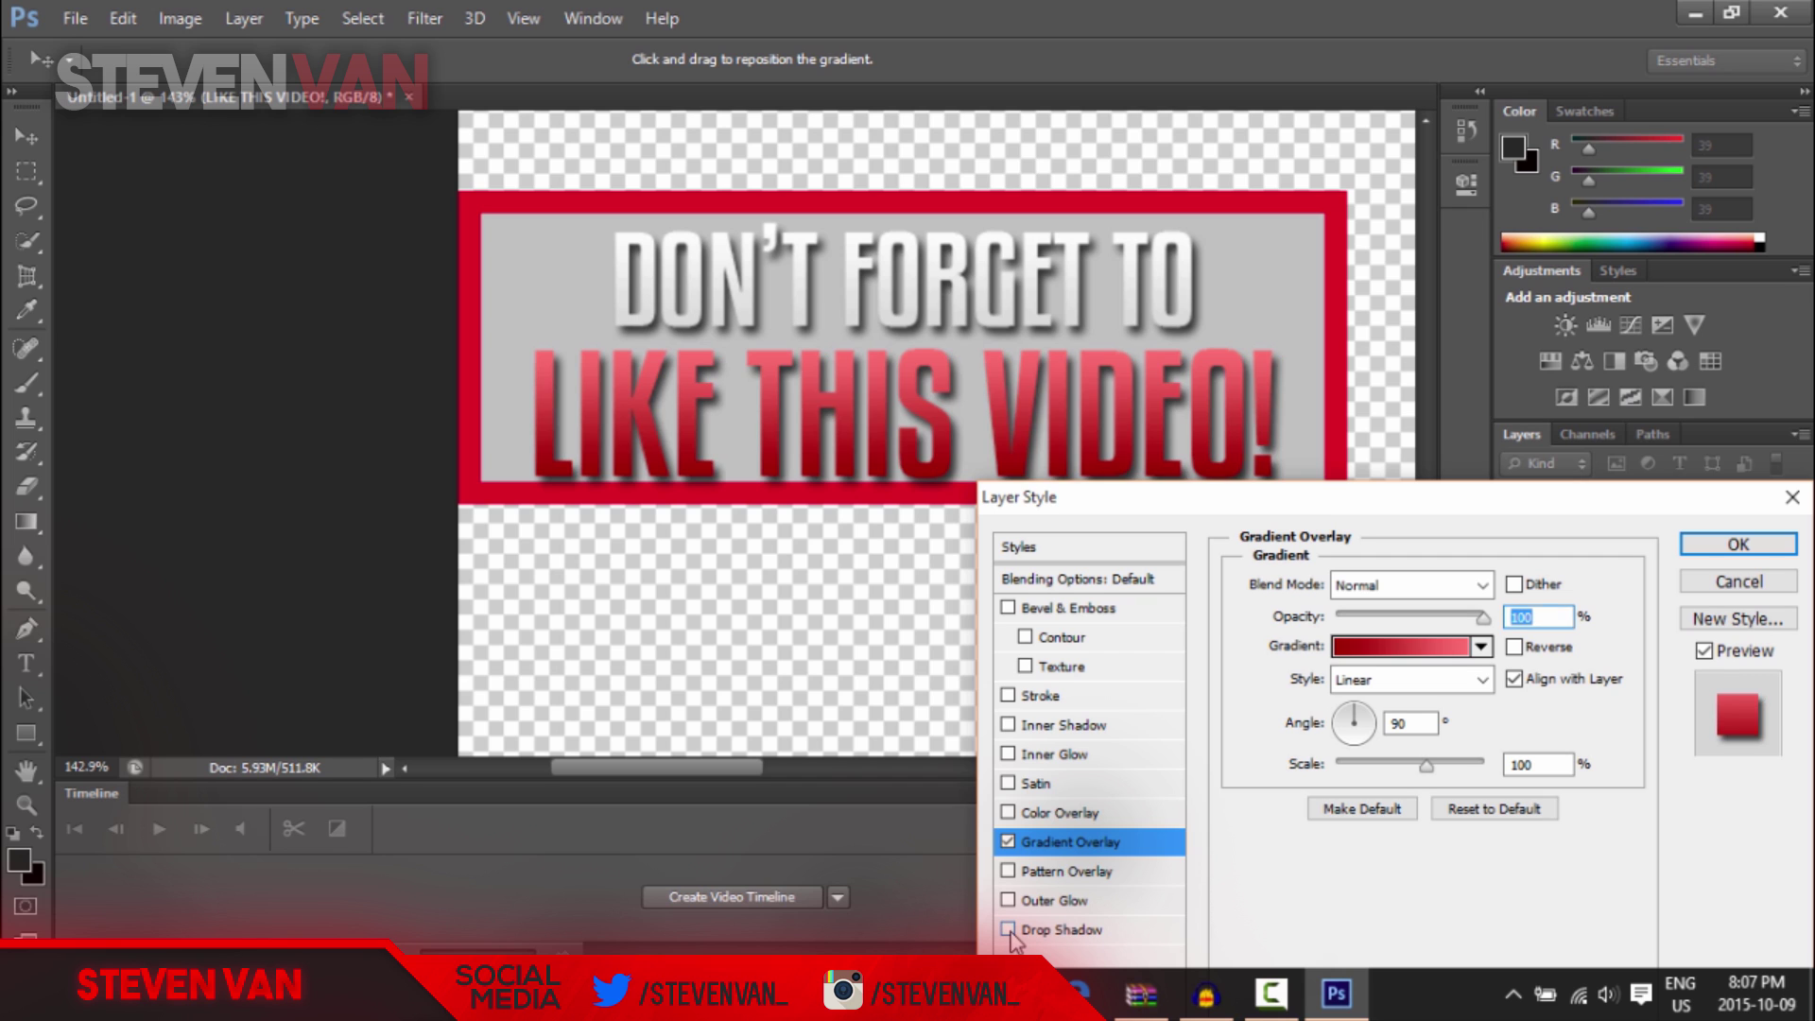
pyautogui.click(1769, 553)
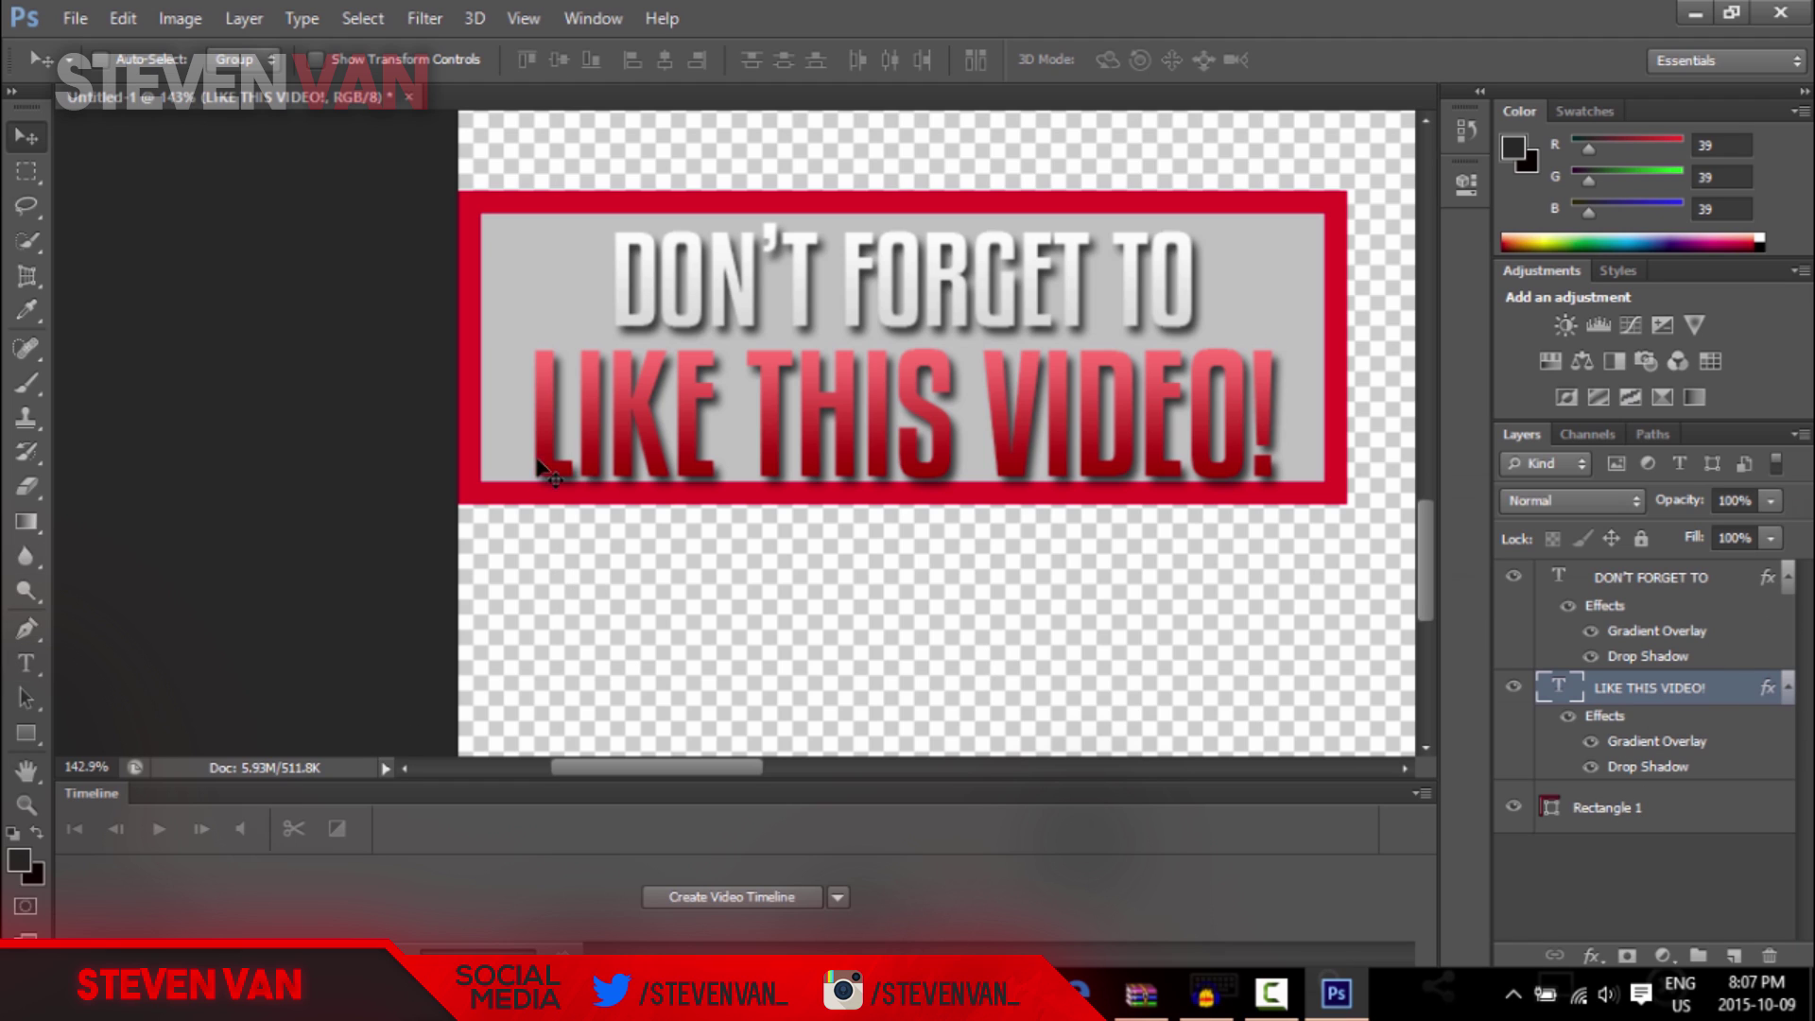
# - Copy the LIKE THIS VIDEO! layer style and paste it onto Rectangle 1
pyautogui.rightClick(1688, 688)
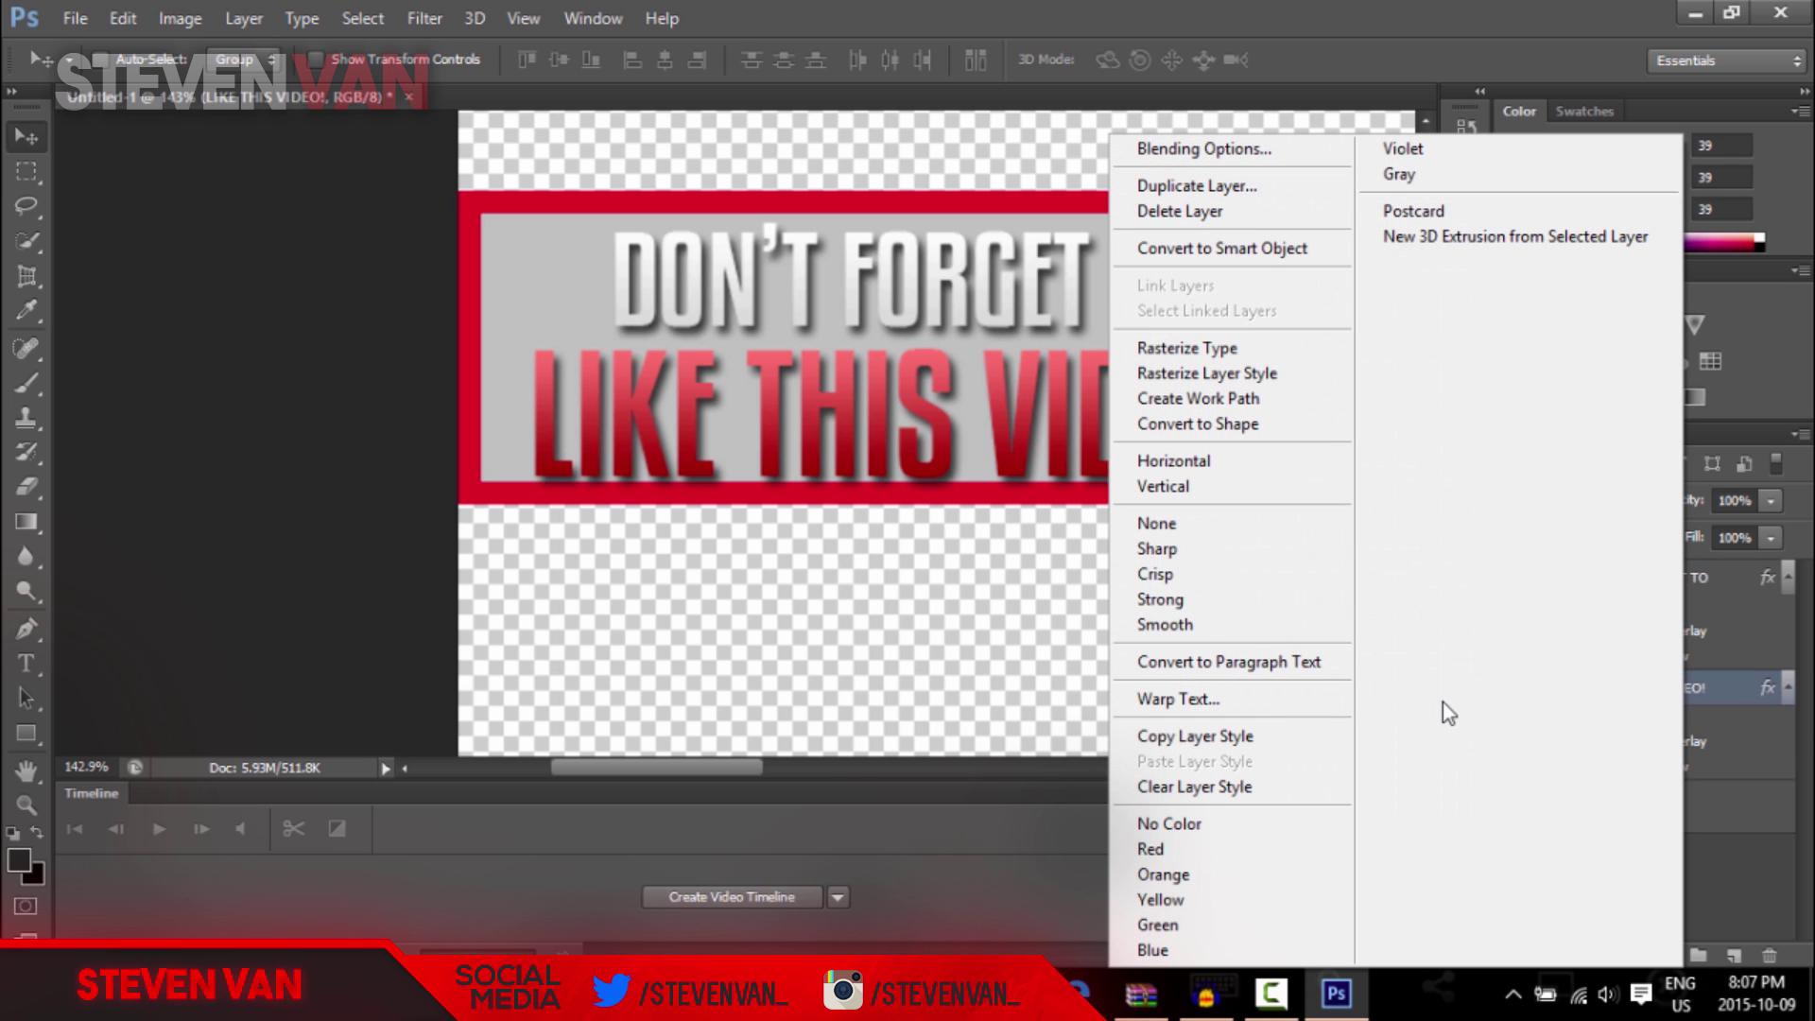
pyautogui.click(1139, 736)
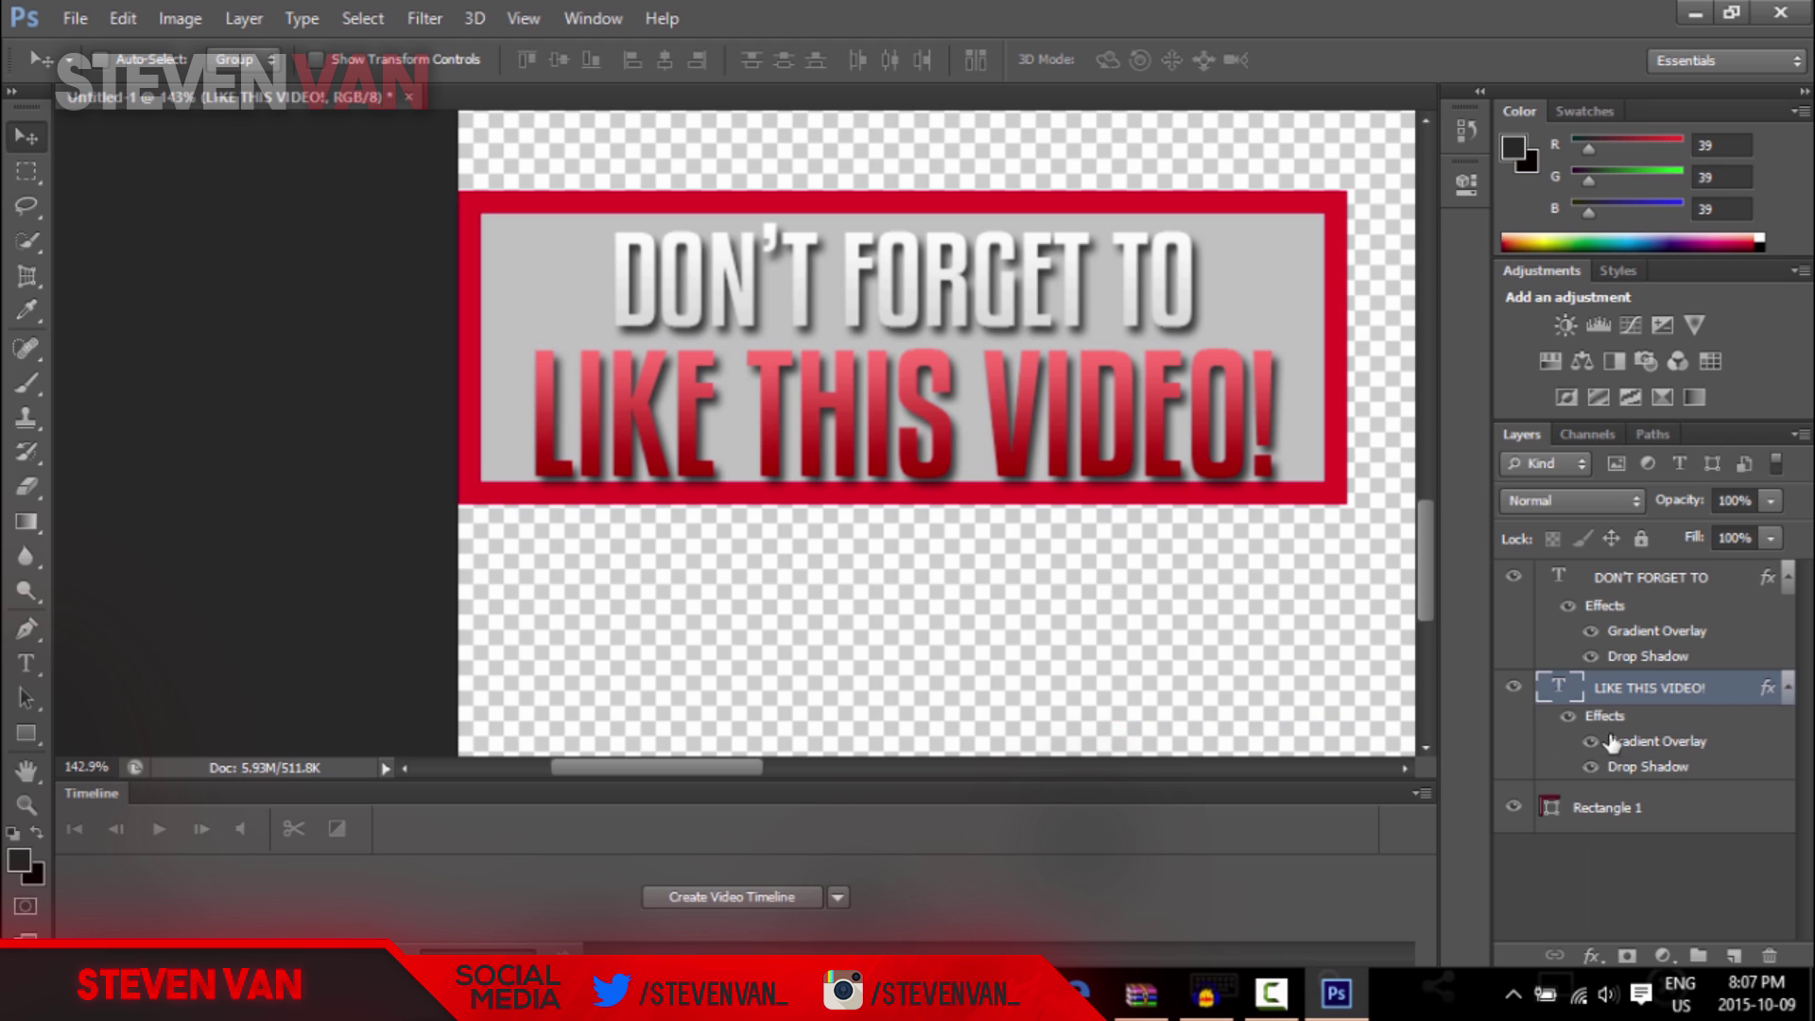
pyautogui.click(1675, 802)
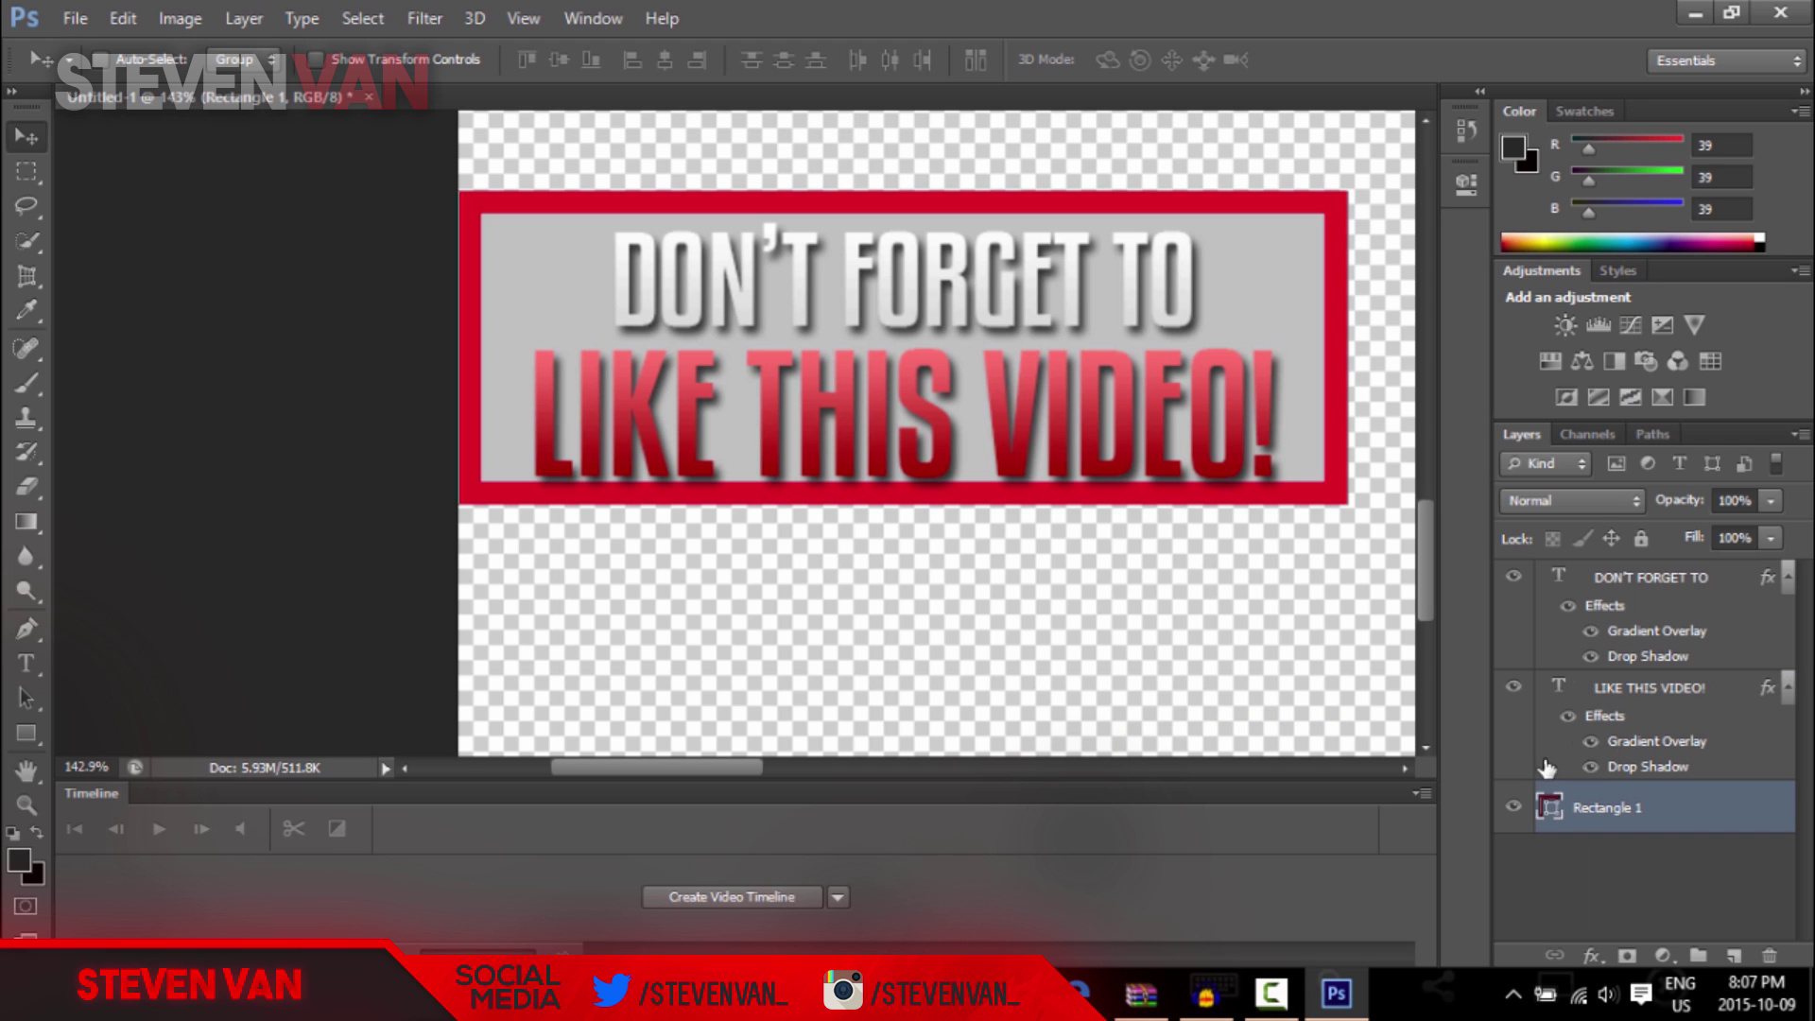
pyautogui.rightClick(1638, 805)
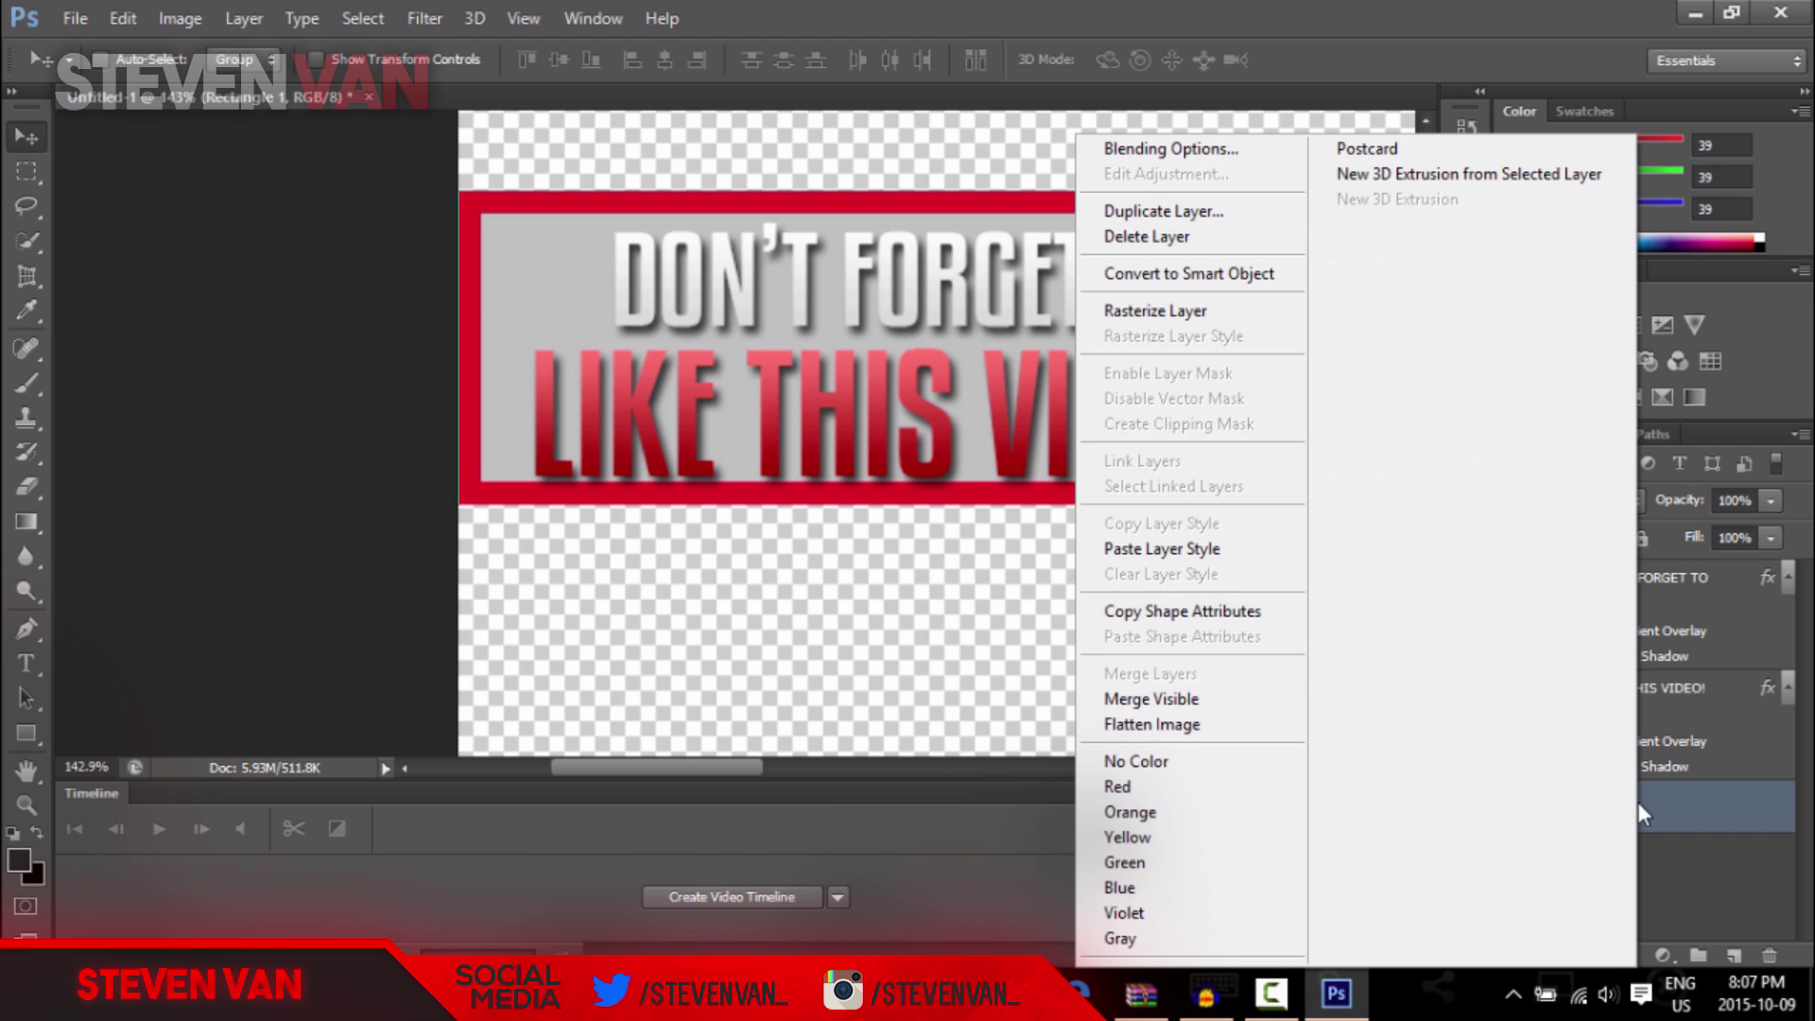
pyautogui.click(1280, 554)
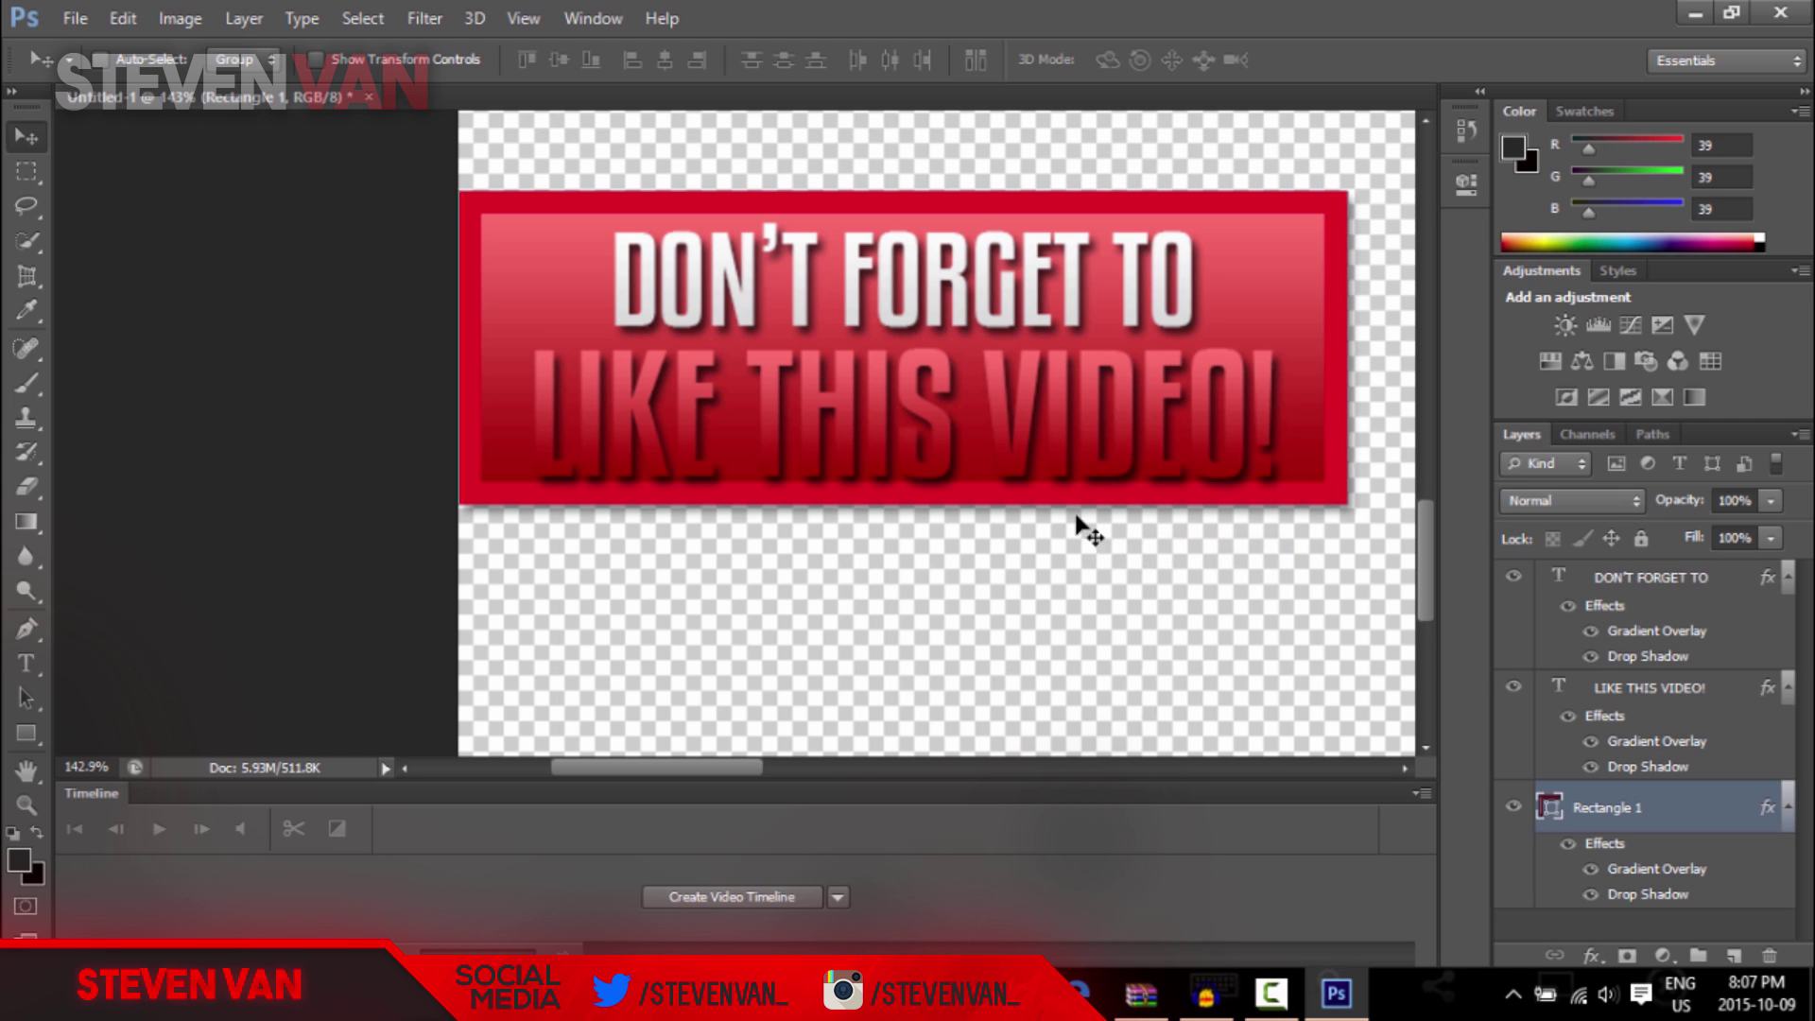
# - Turn off Gradient Overlay in Rectangle 1's Blending Options, keeping the drop shadow
pyautogui.rightClick(1690, 832)
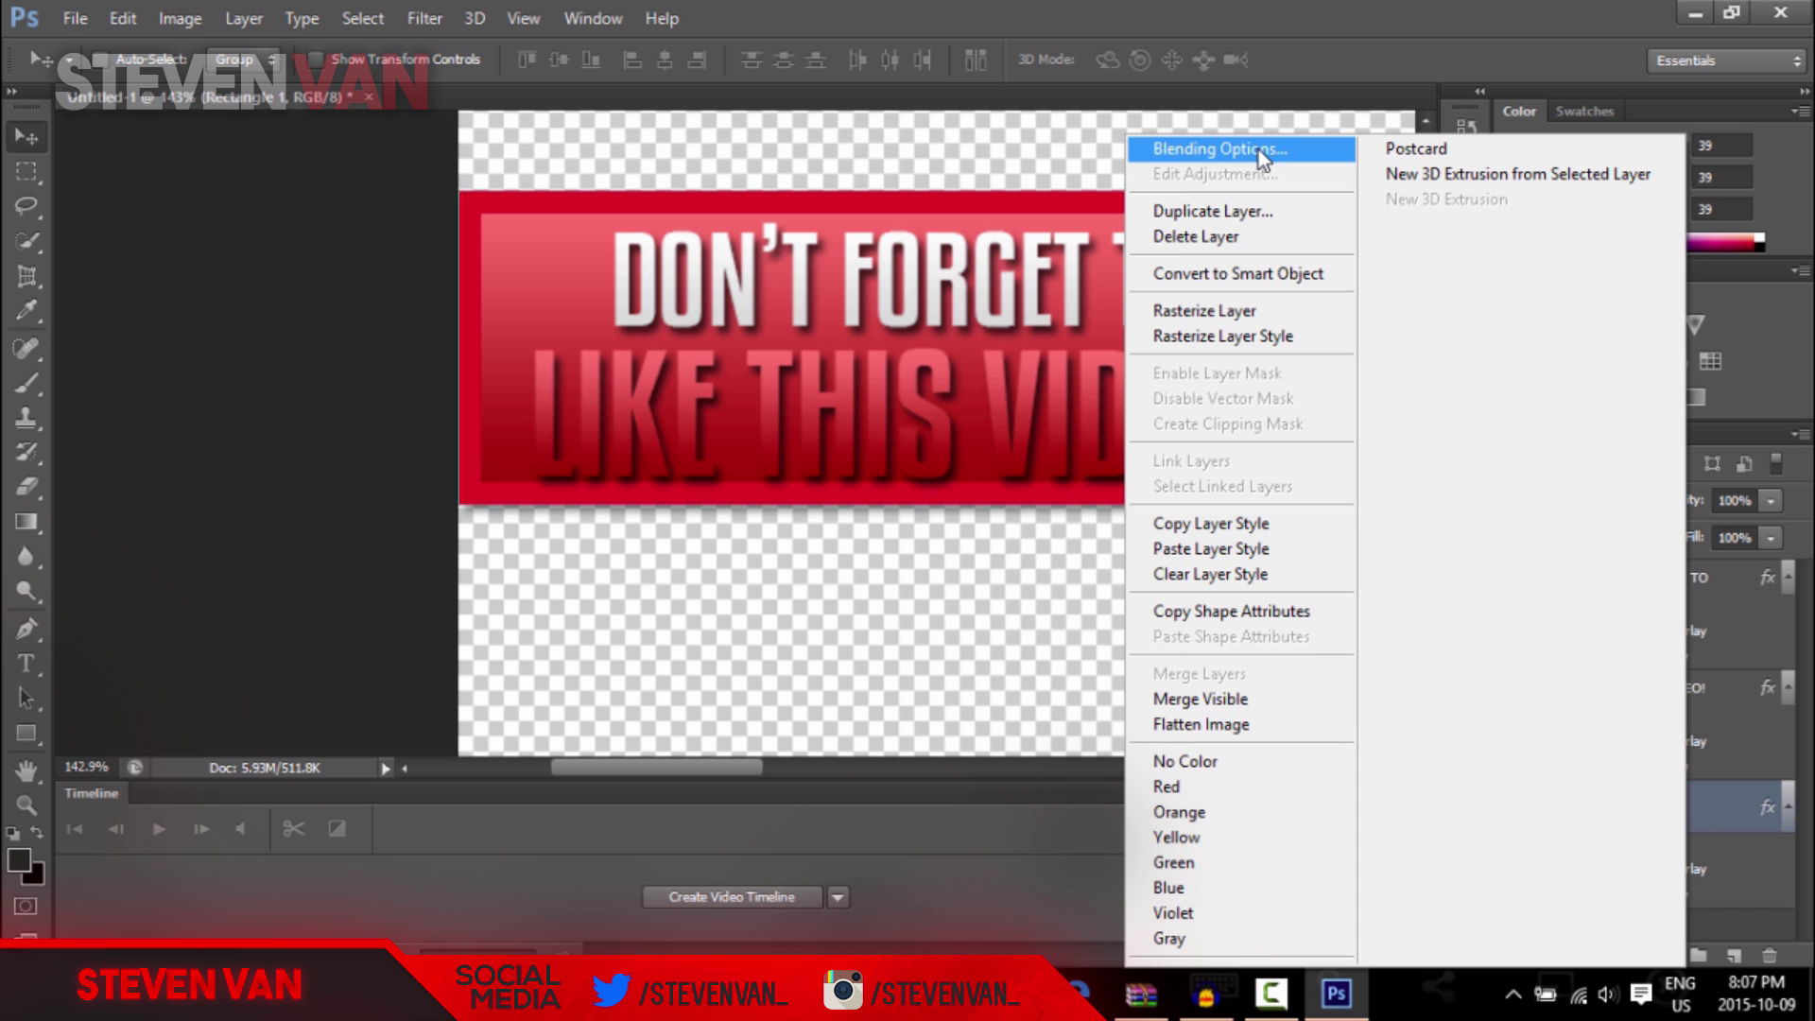
pyautogui.click(1257, 149)
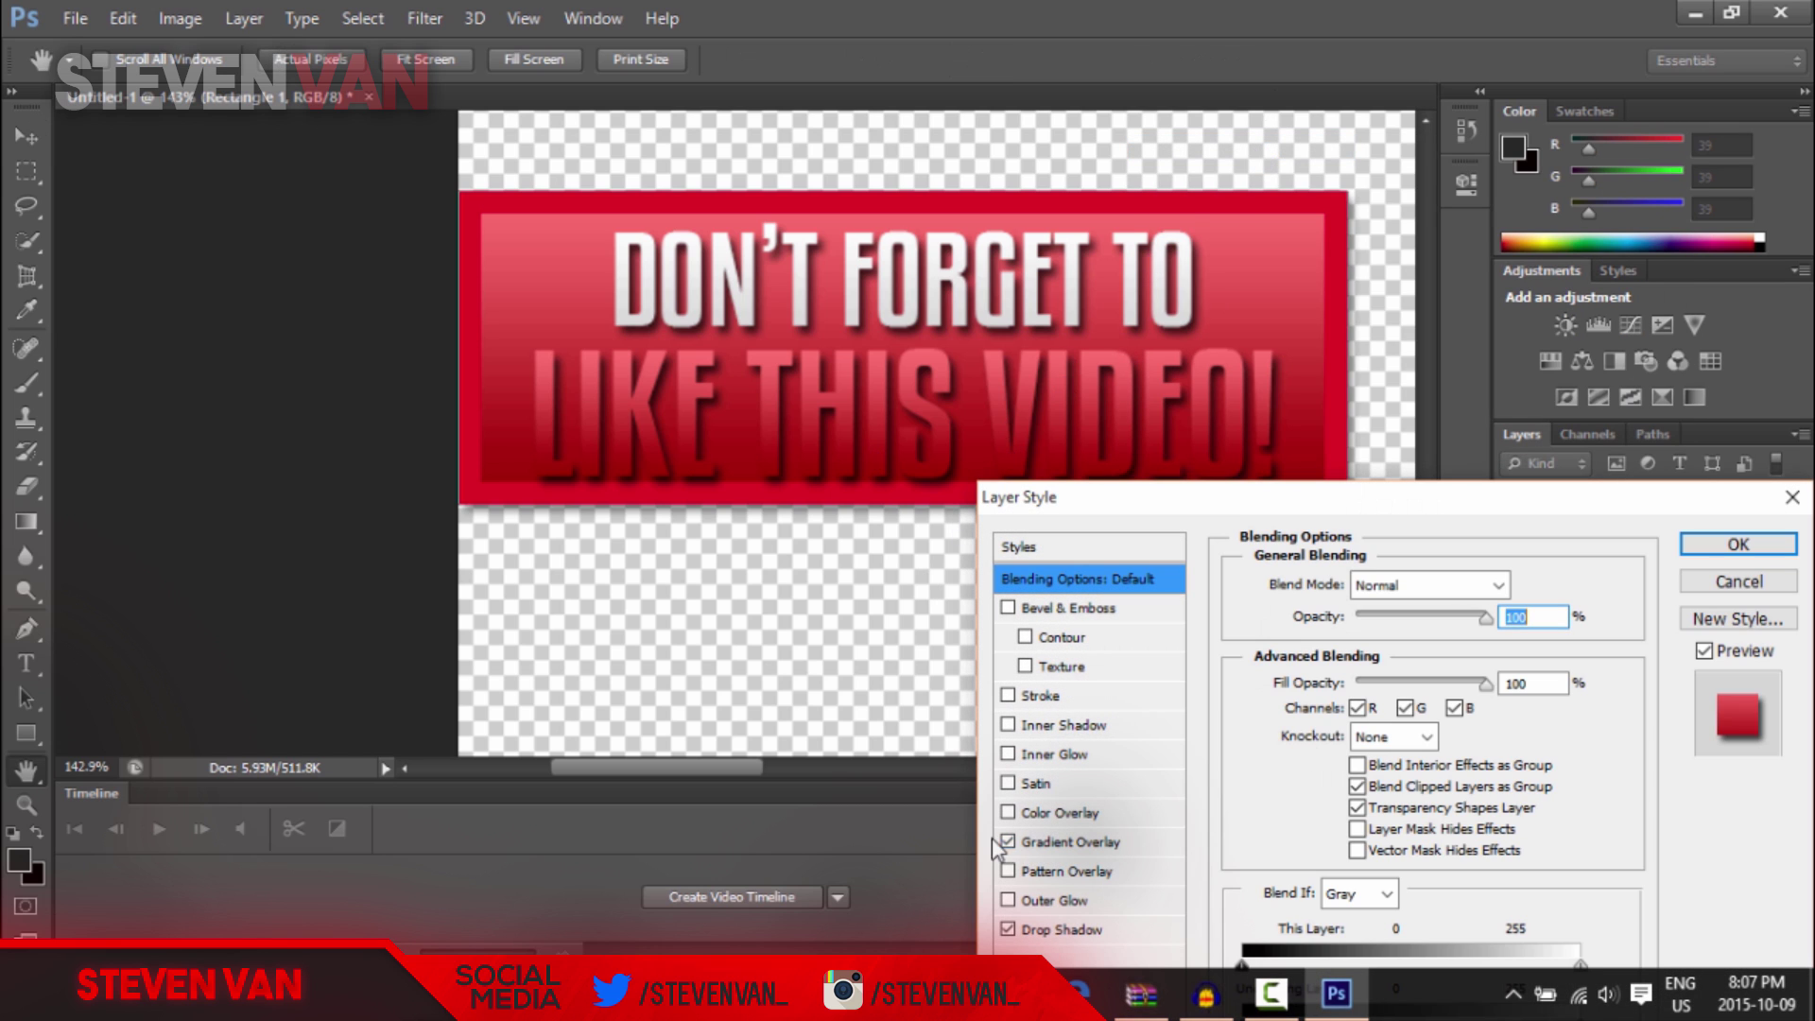
pyautogui.click(1008, 842)
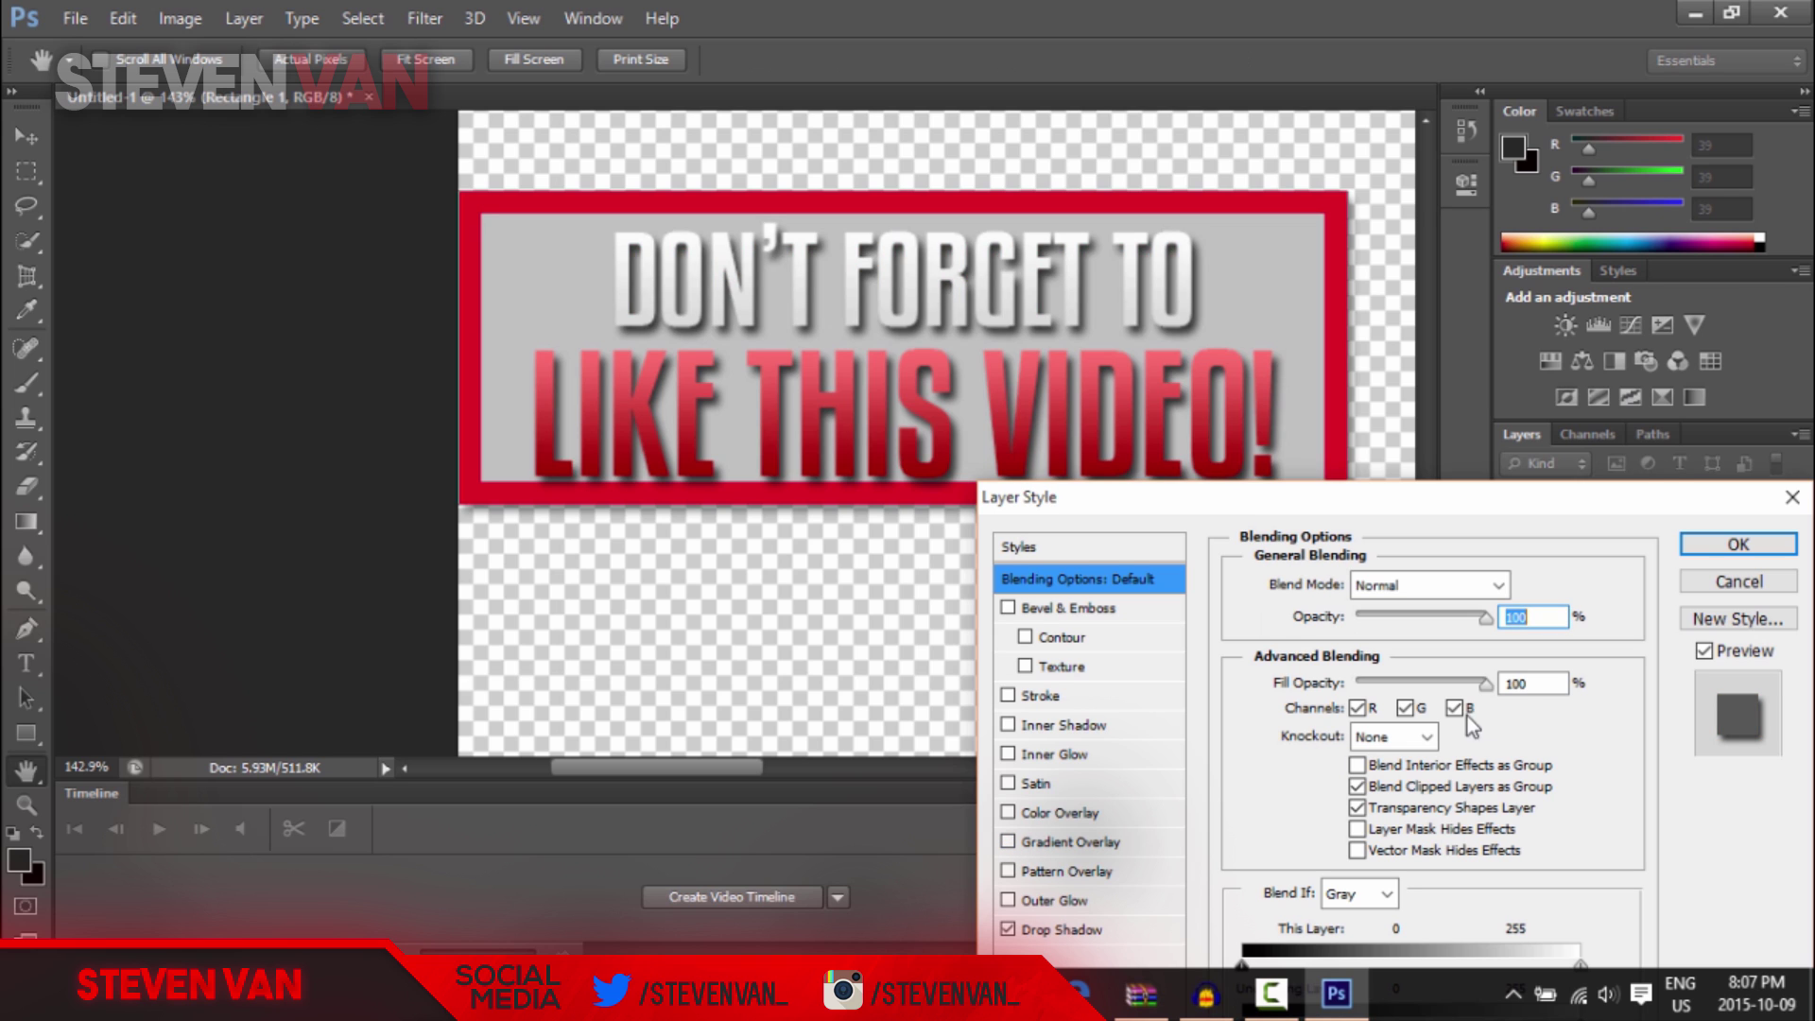
pyautogui.click(1705, 546)
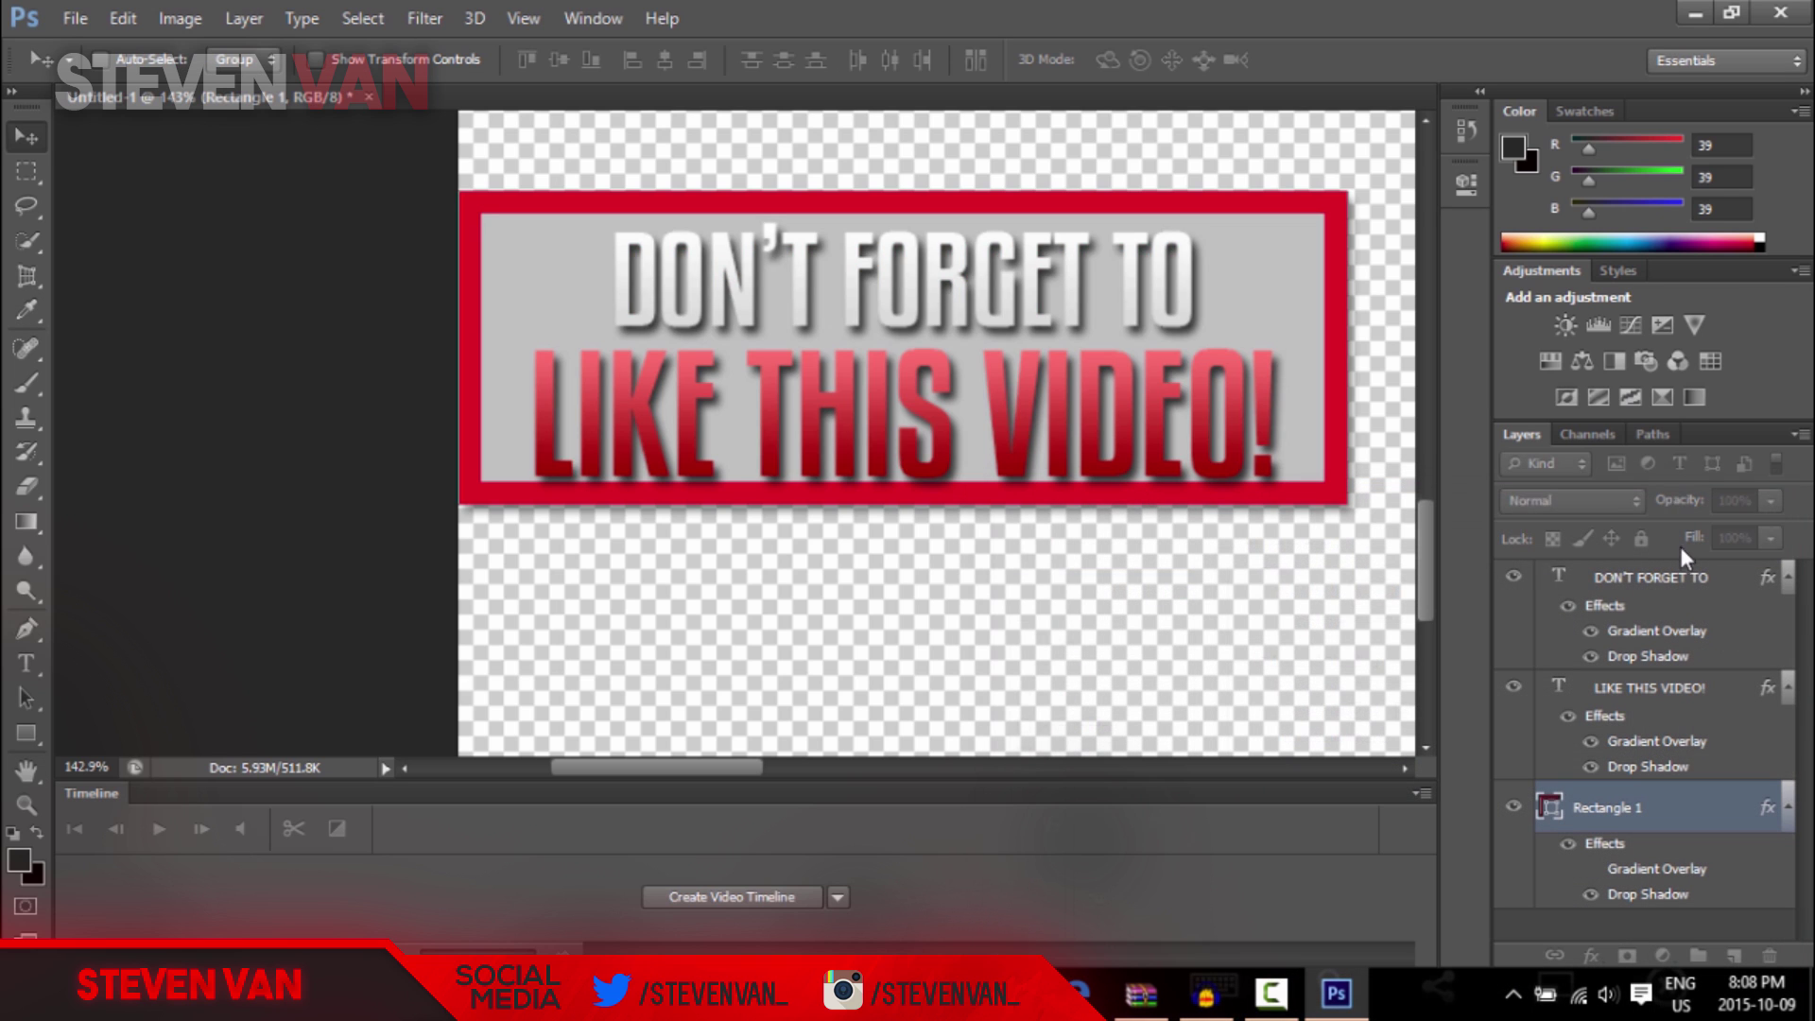
pyautogui.click(20, 805)
# - Zoom out to show the whole banner canvas and bring up the File menu
pyautogui.moveTo(256, 653); pyautogui.dragTo(231, 697)
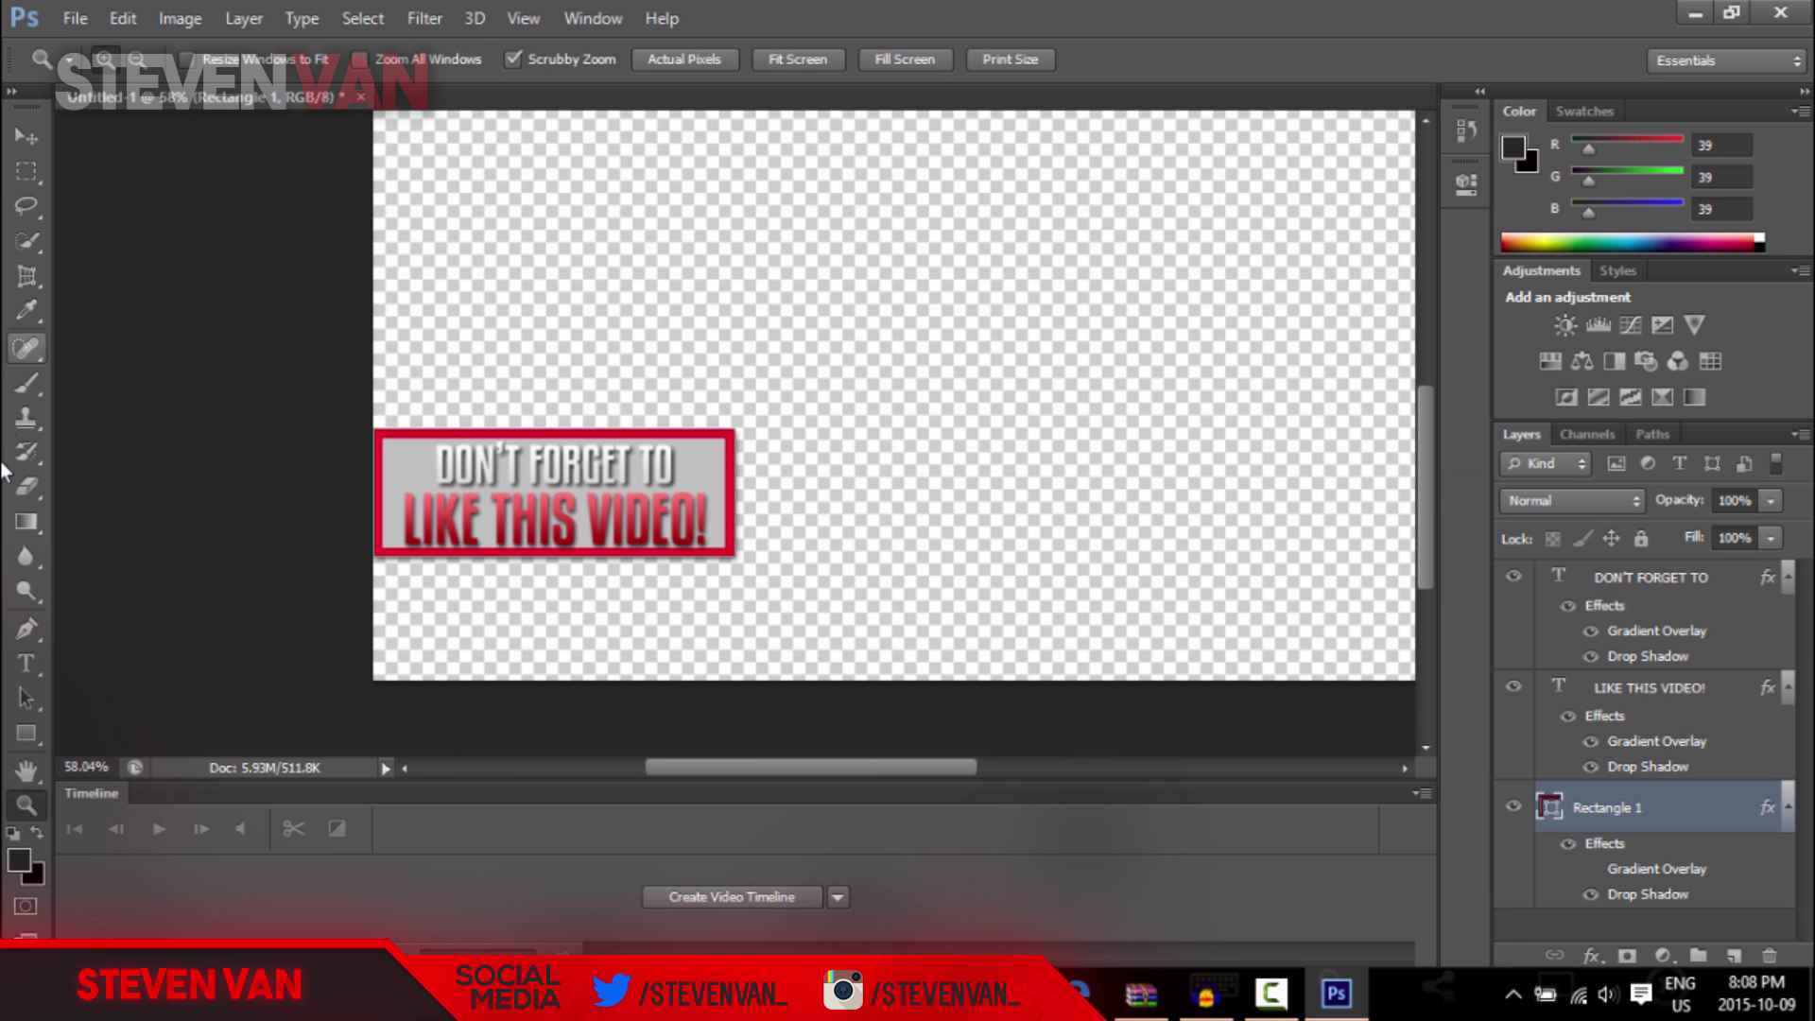
pyautogui.click(76, 19)
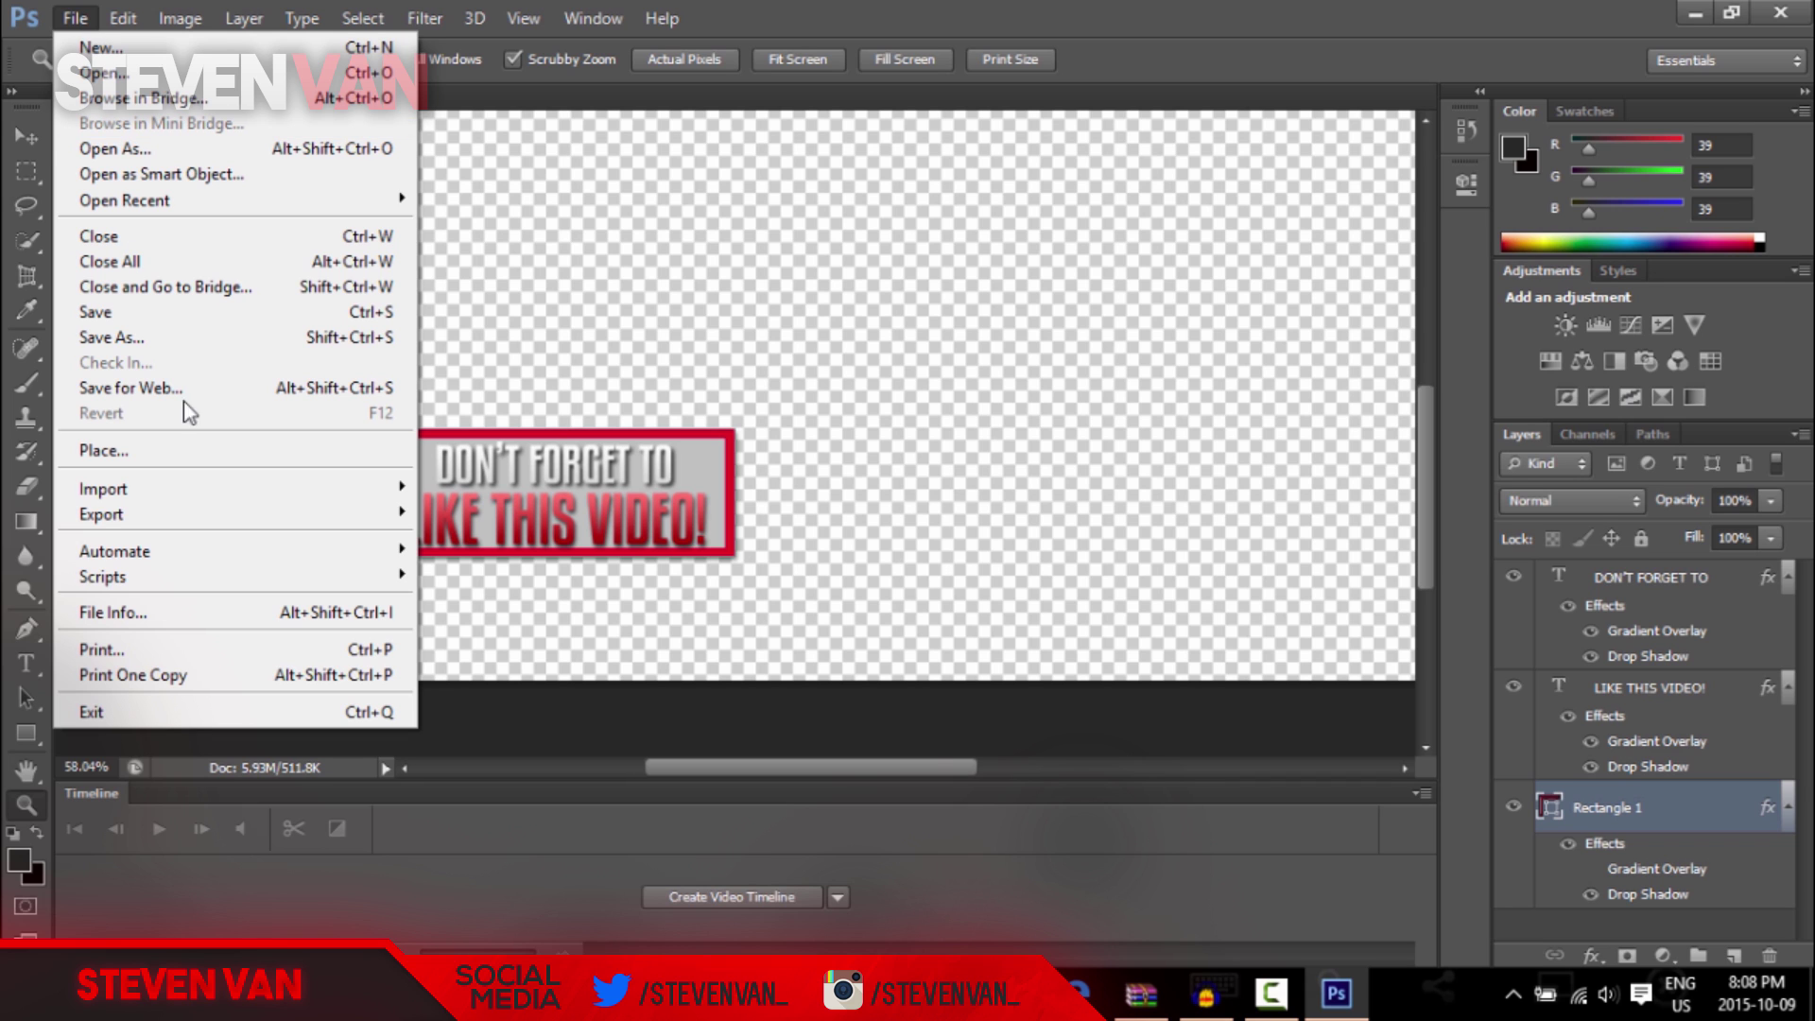
# - Save a PNG copy named swag in Pictures, accepting the default PNG options
pyautogui.click(174, 336)
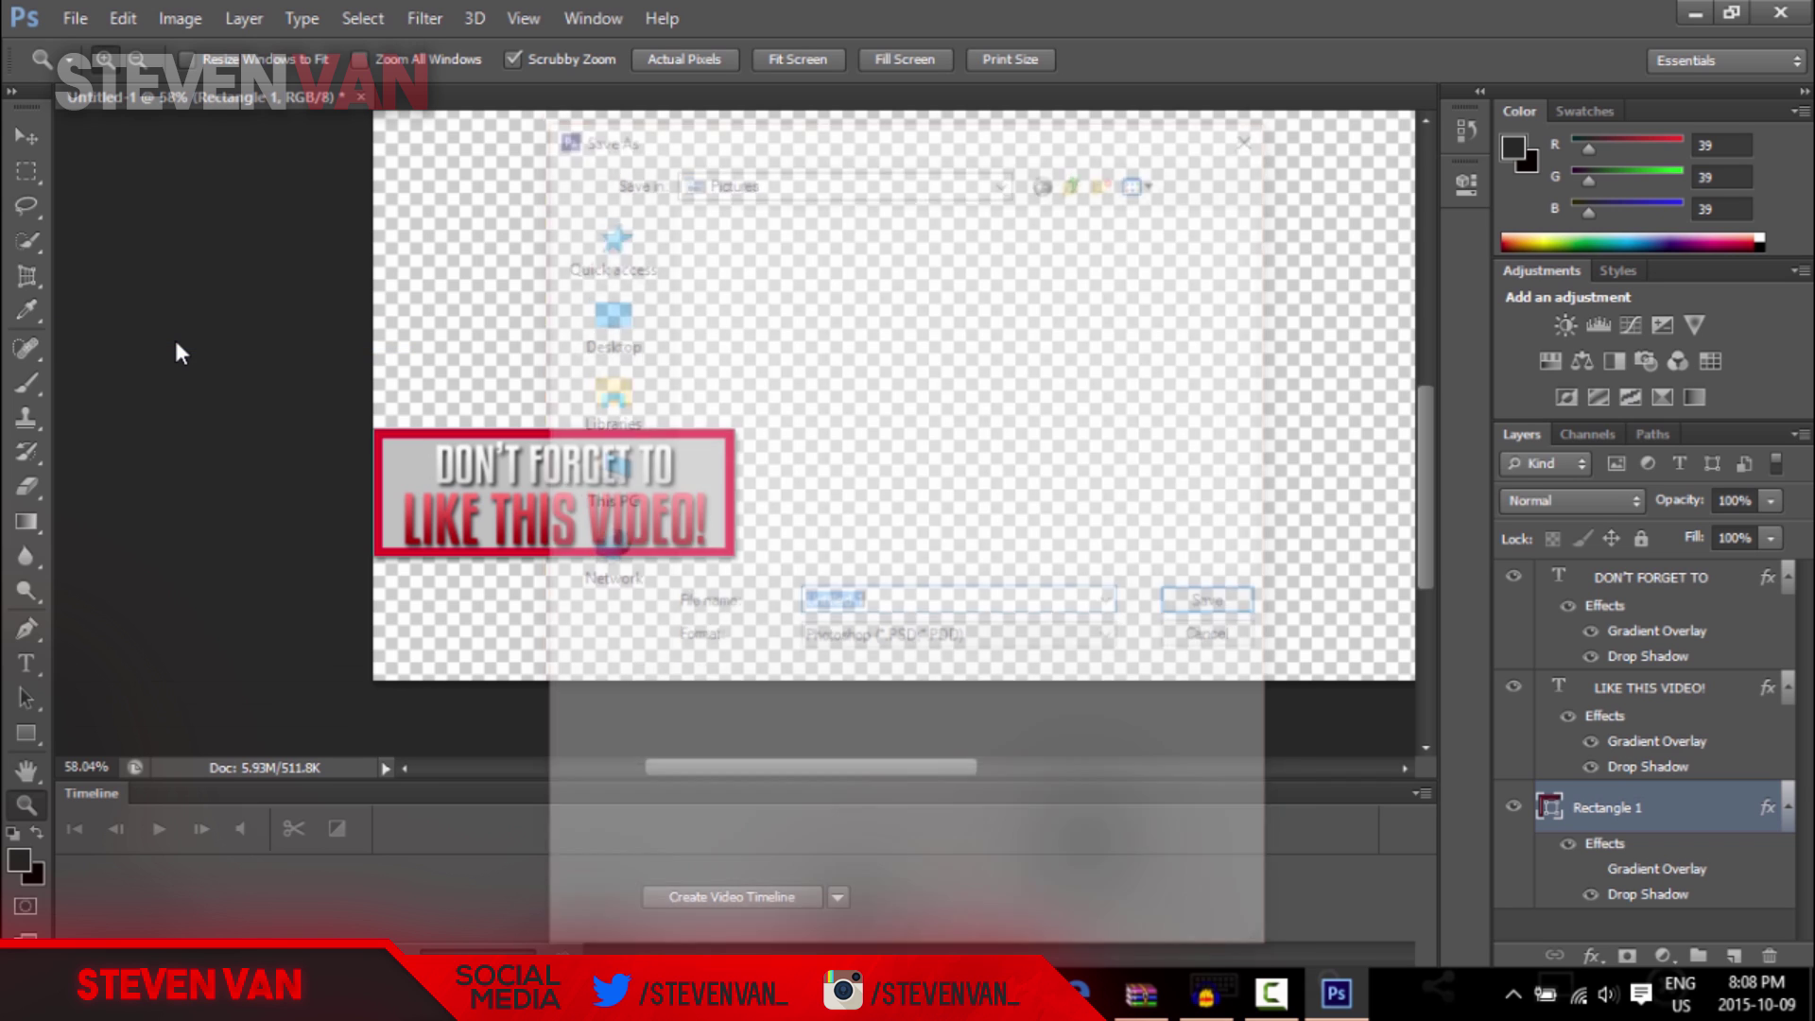
pyautogui.click(1025, 650)
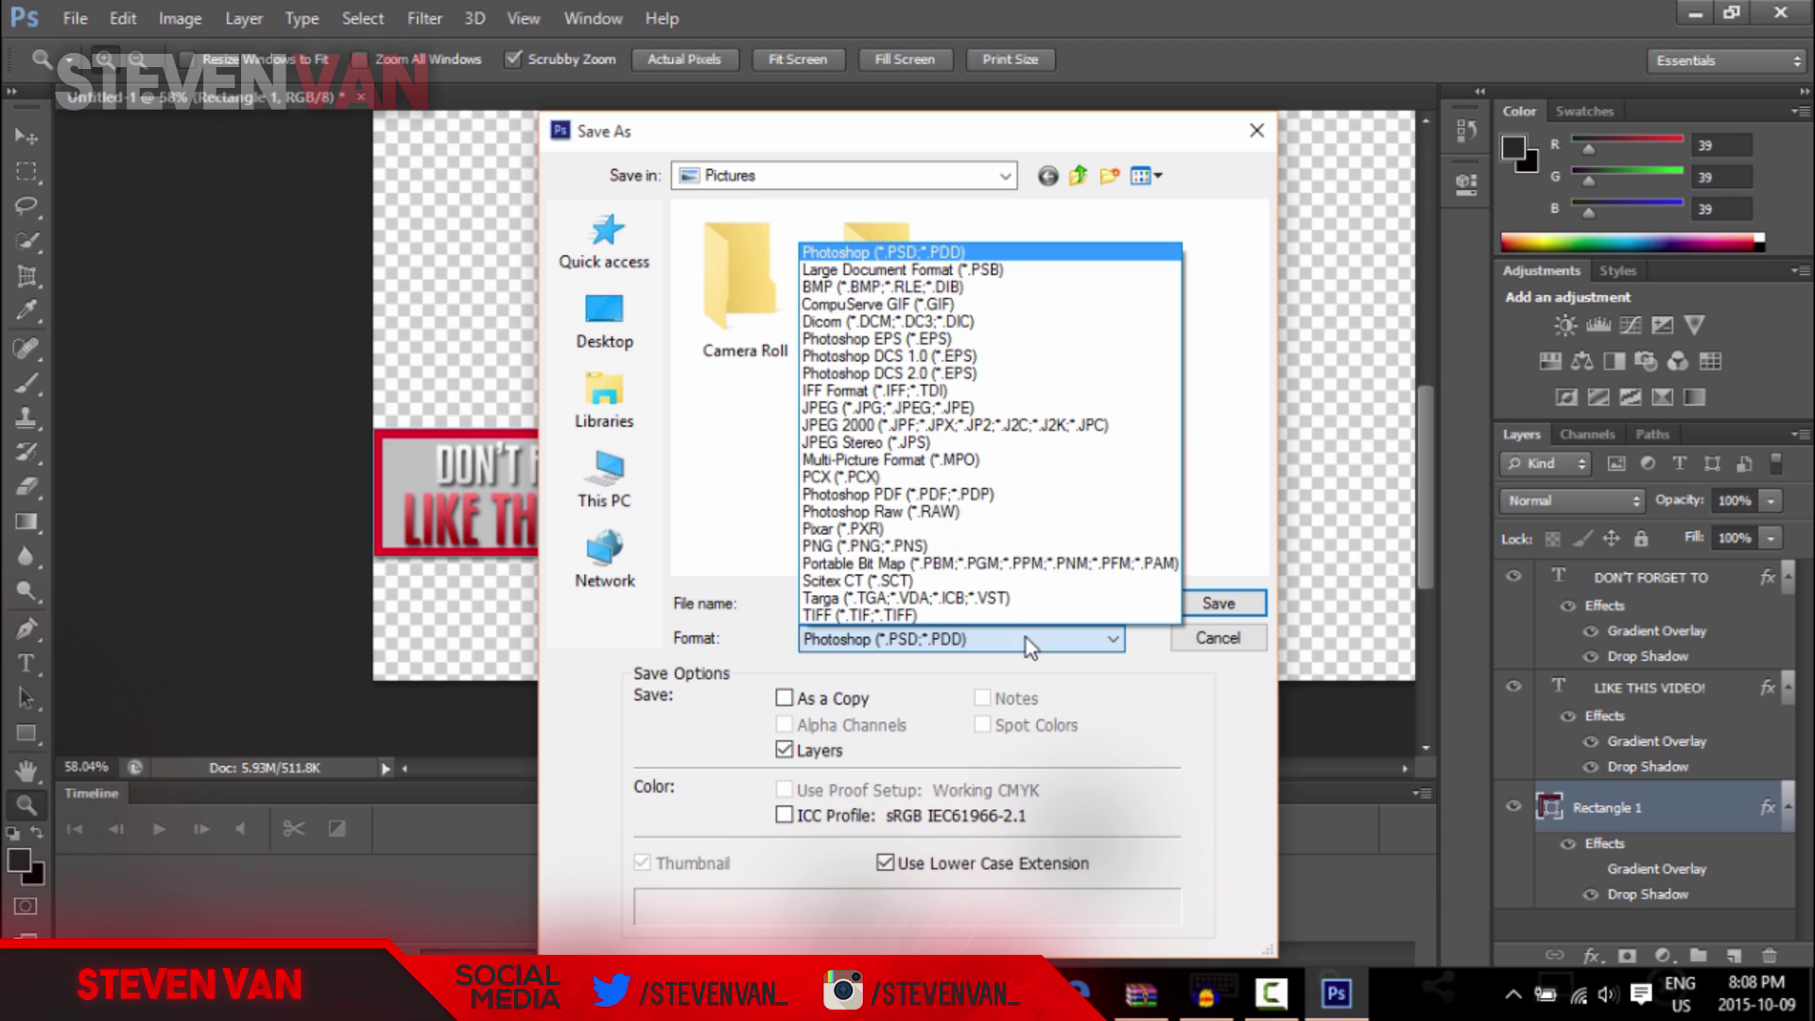
pyautogui.click(1018, 544)
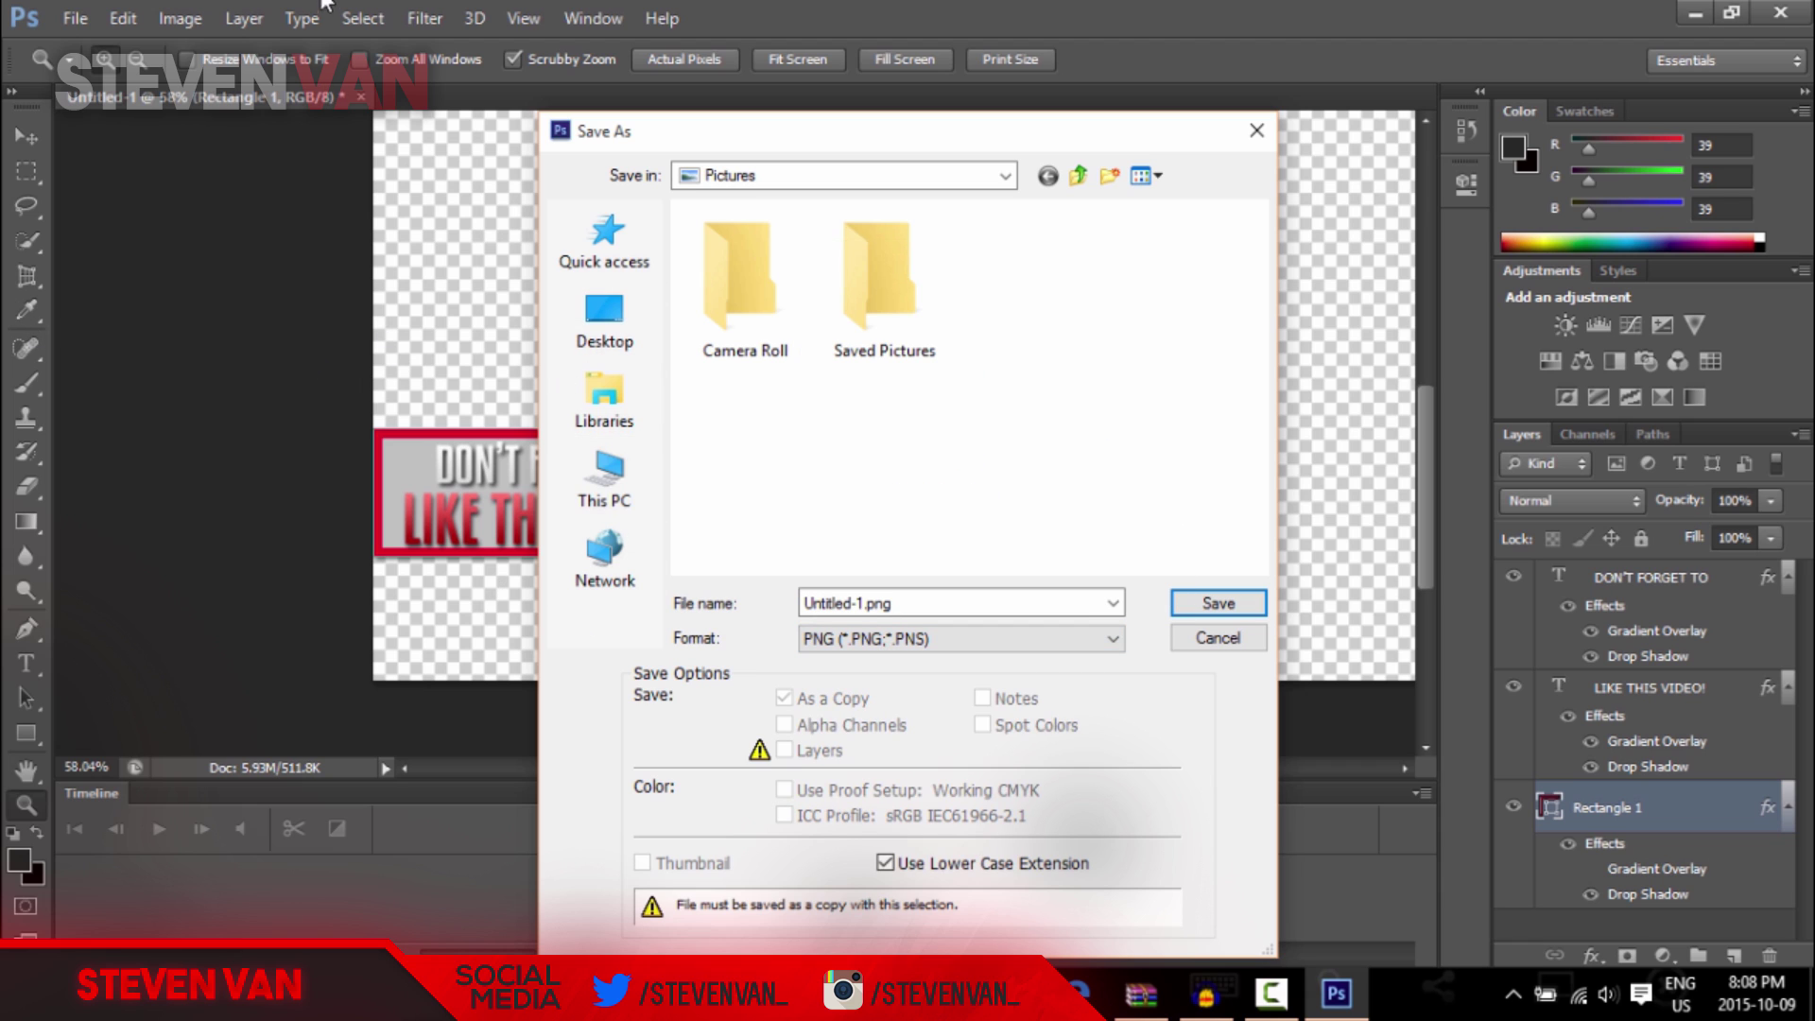
pyautogui.click(933, 612)
pyautogui.write('swag')
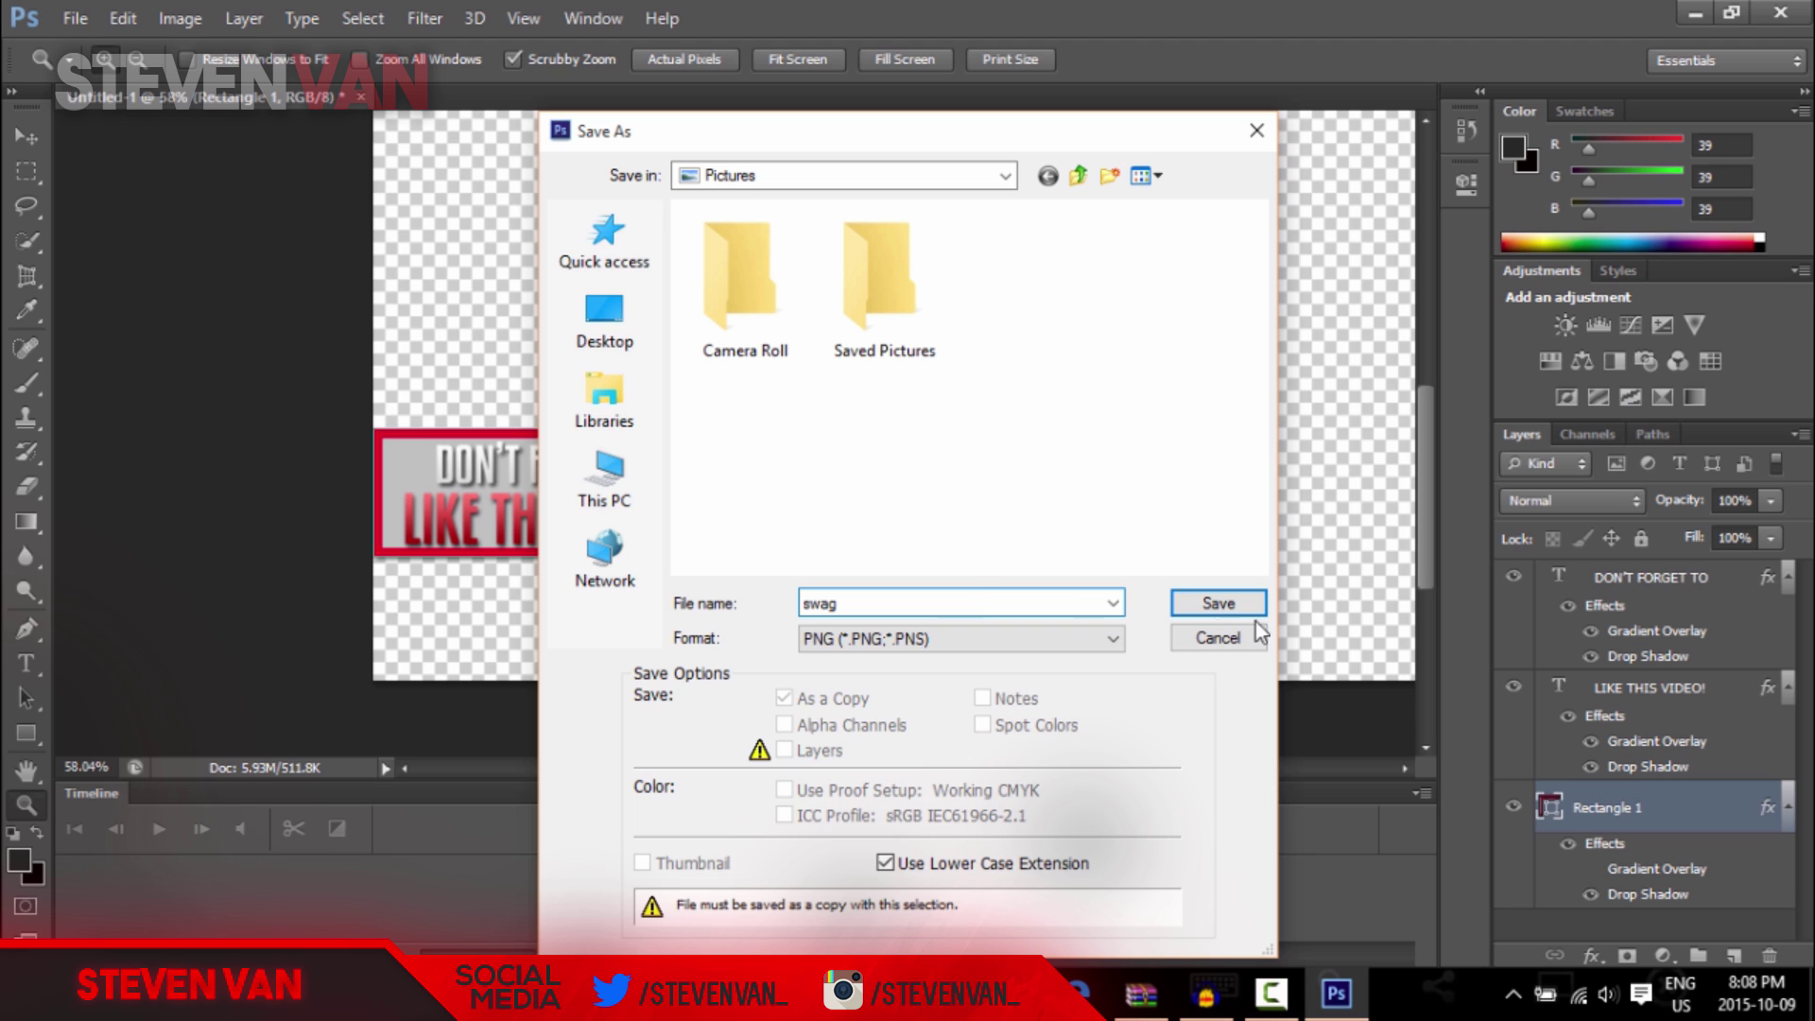
pyautogui.click(1218, 603)
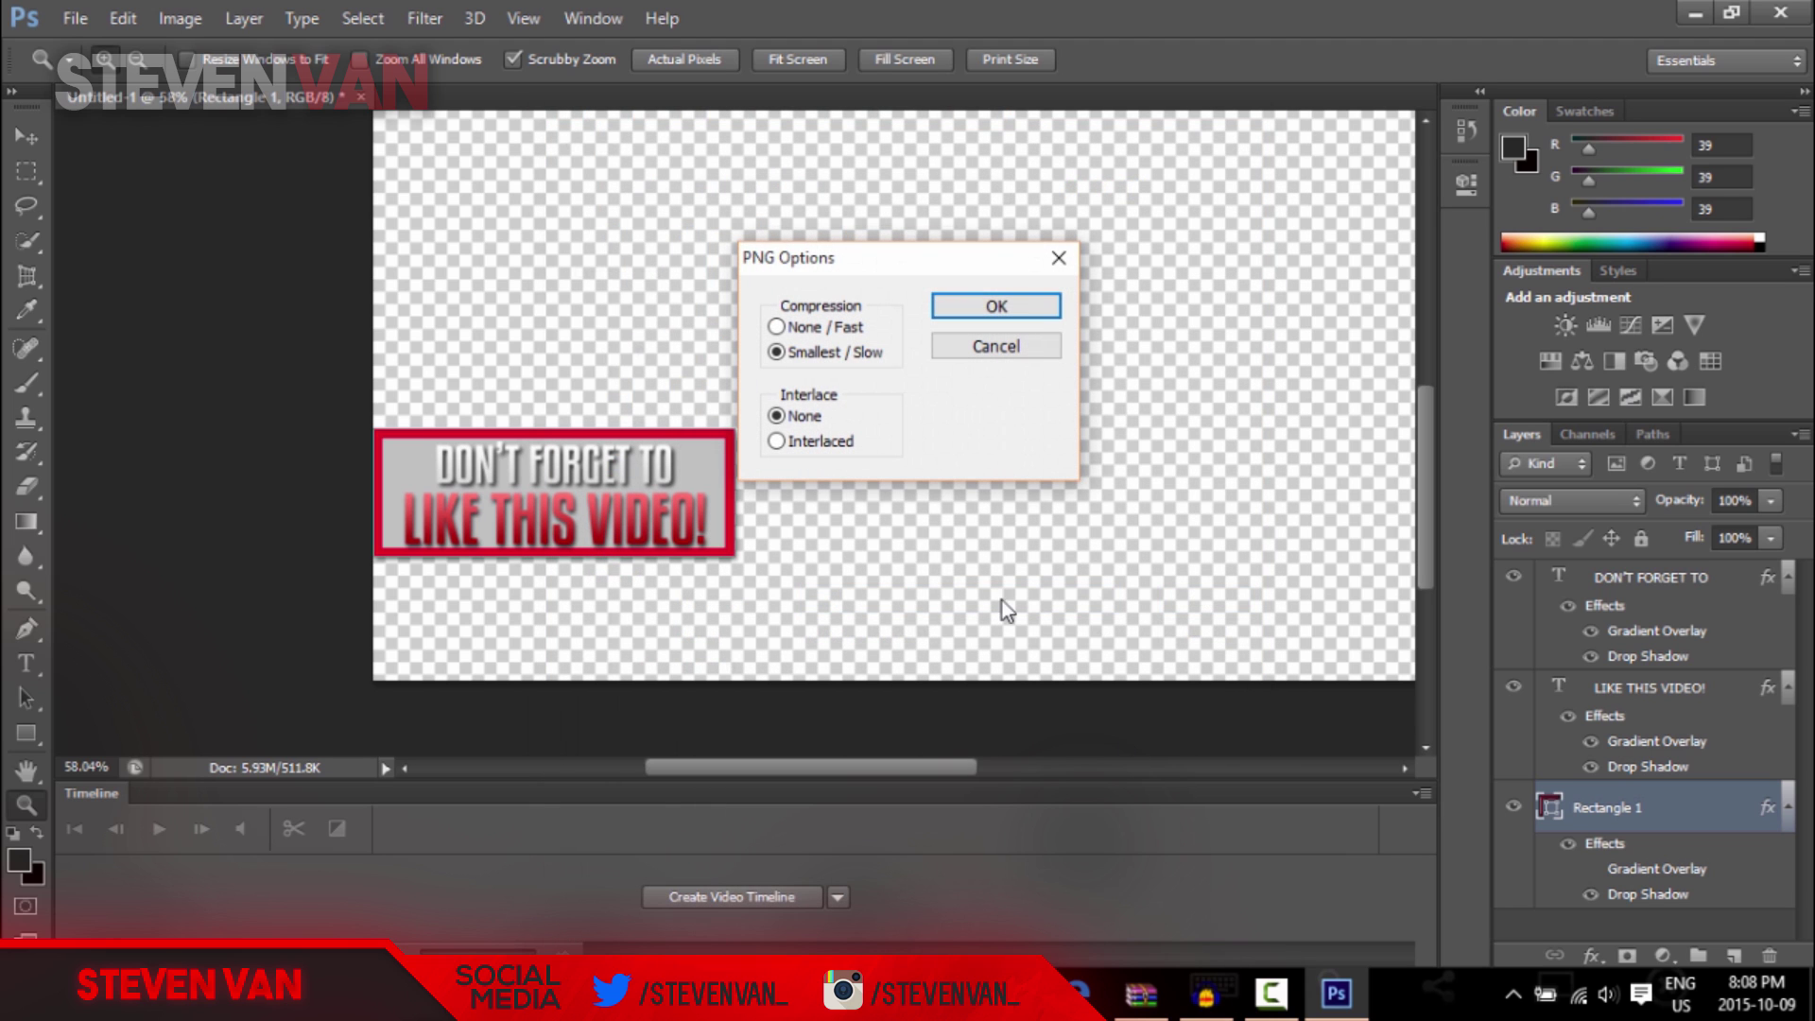
pyautogui.click(1037, 314)
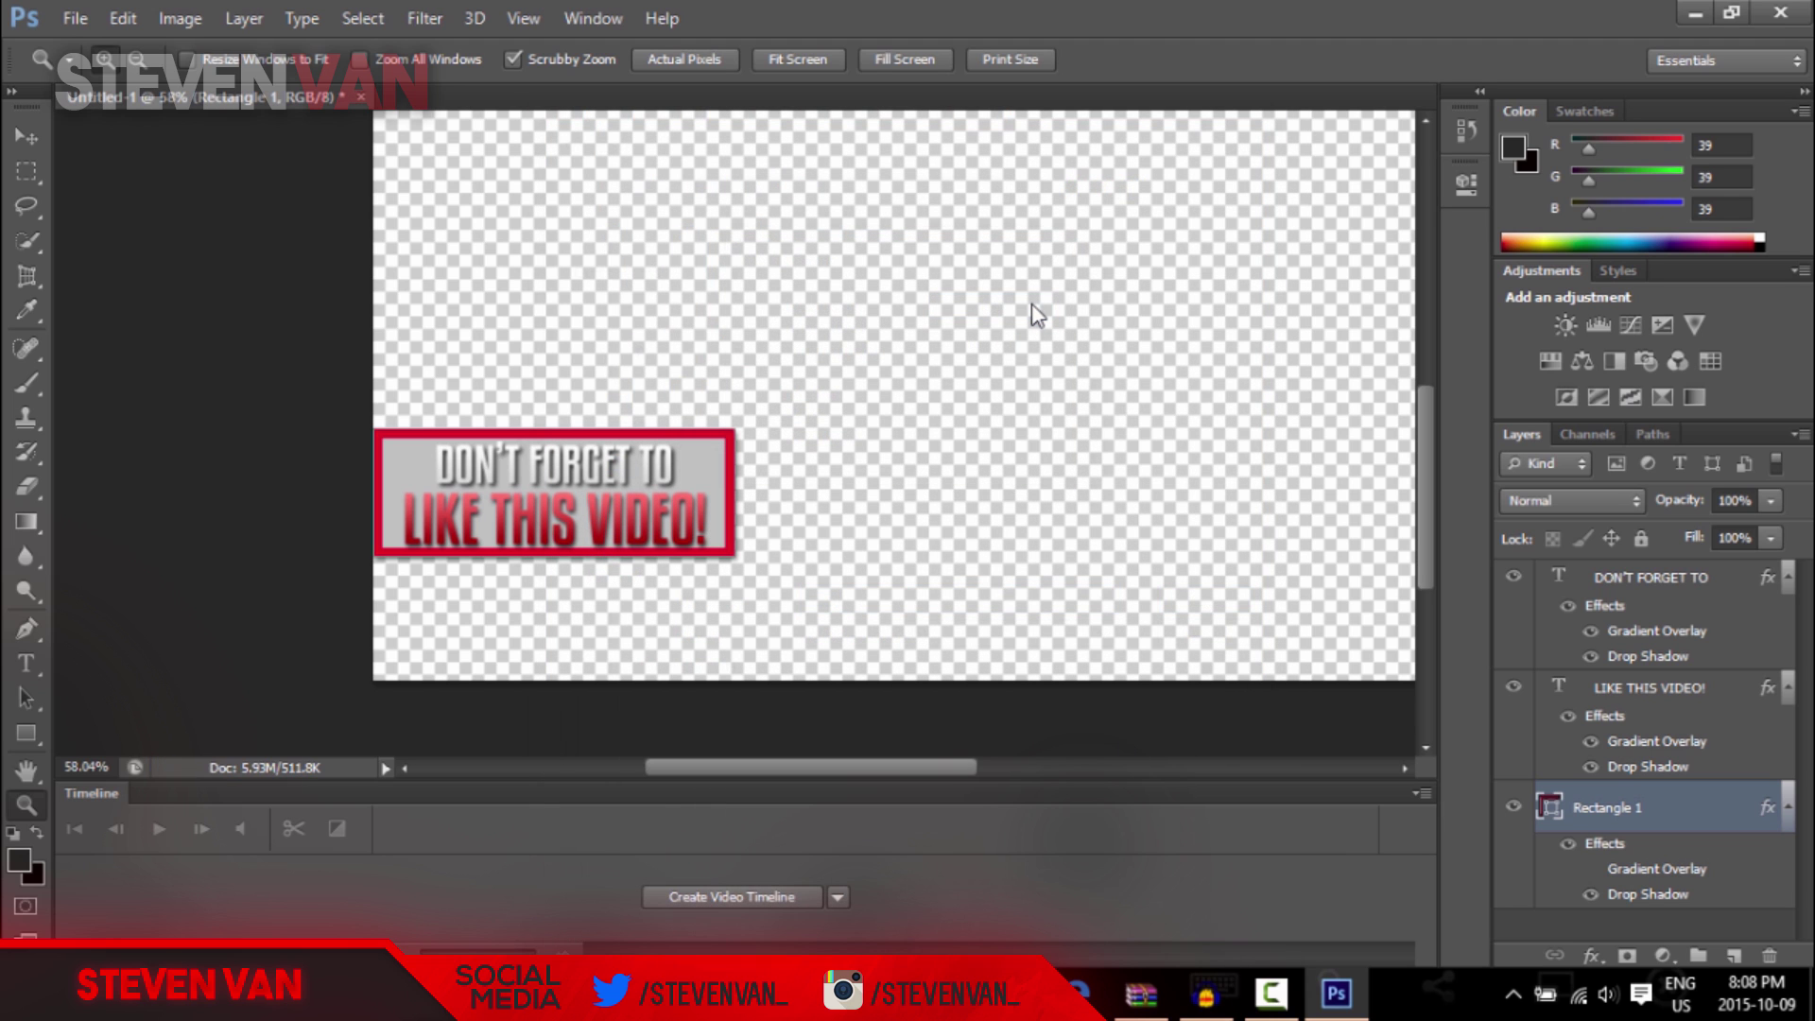
pyautogui.click(22, 138)
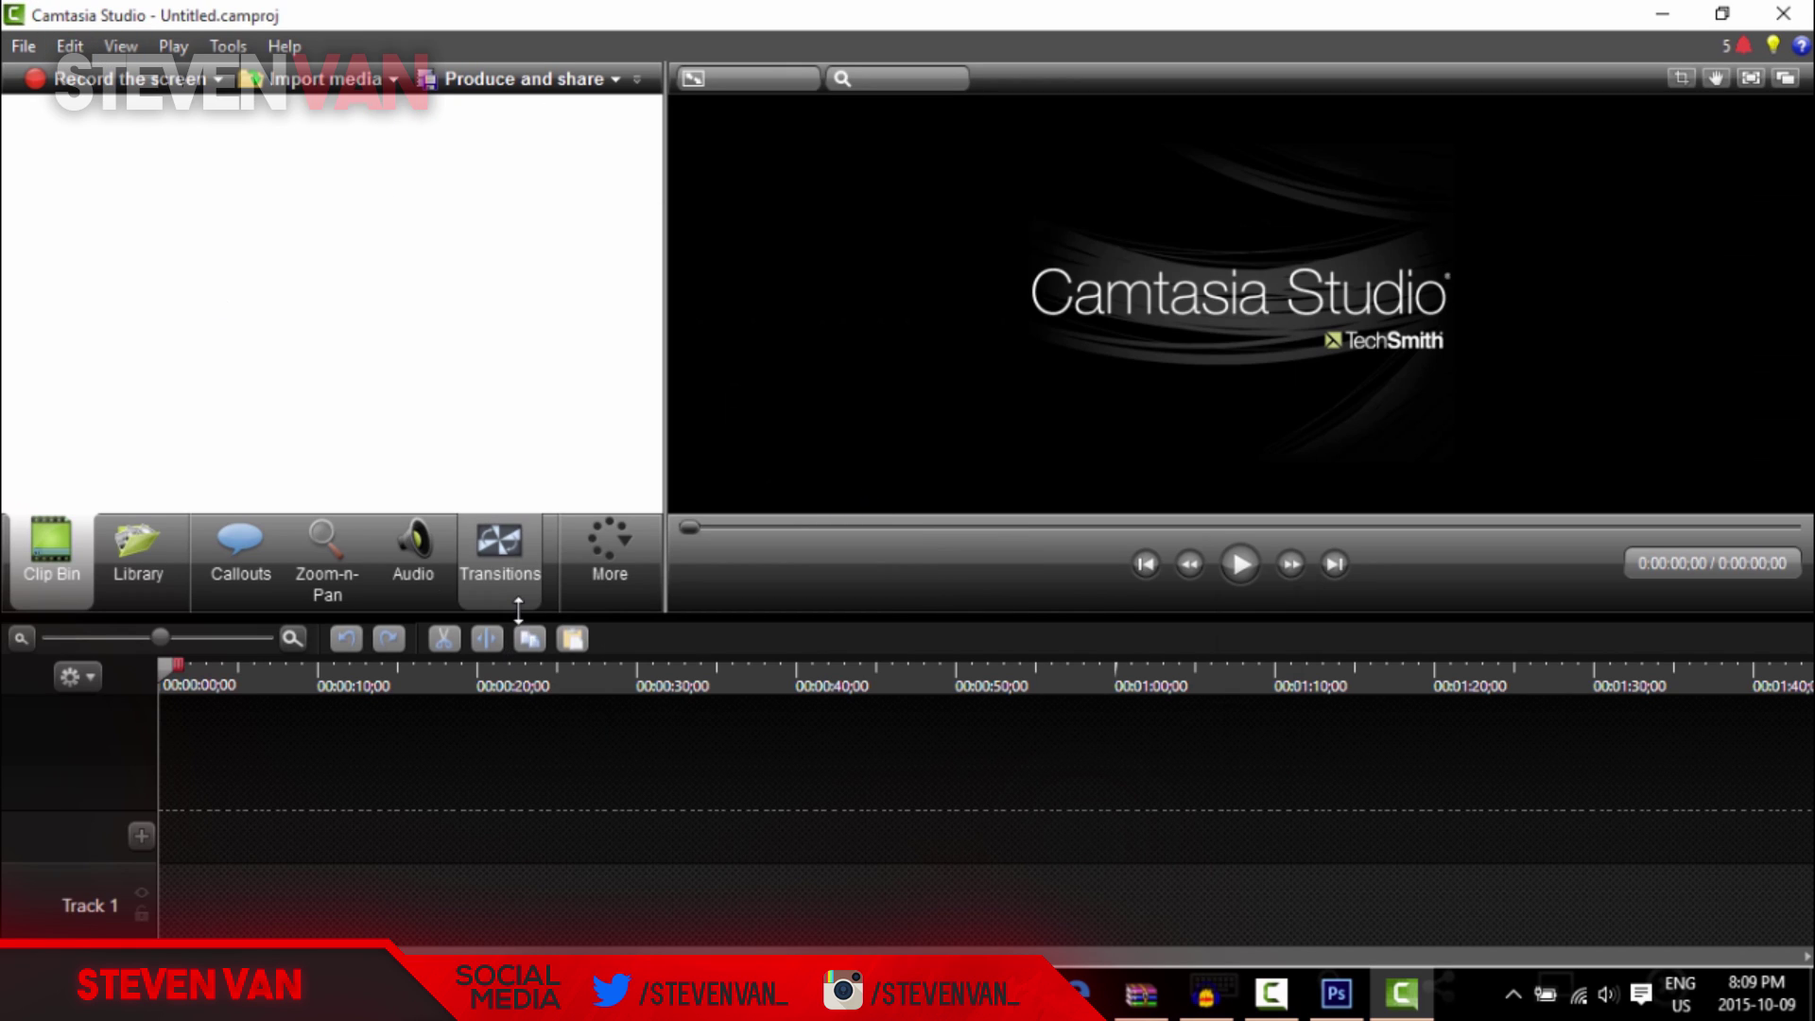
# - Browse Camtasia's Transitions list, then bring up the Import media file picker
pyautogui.click(467, 577)
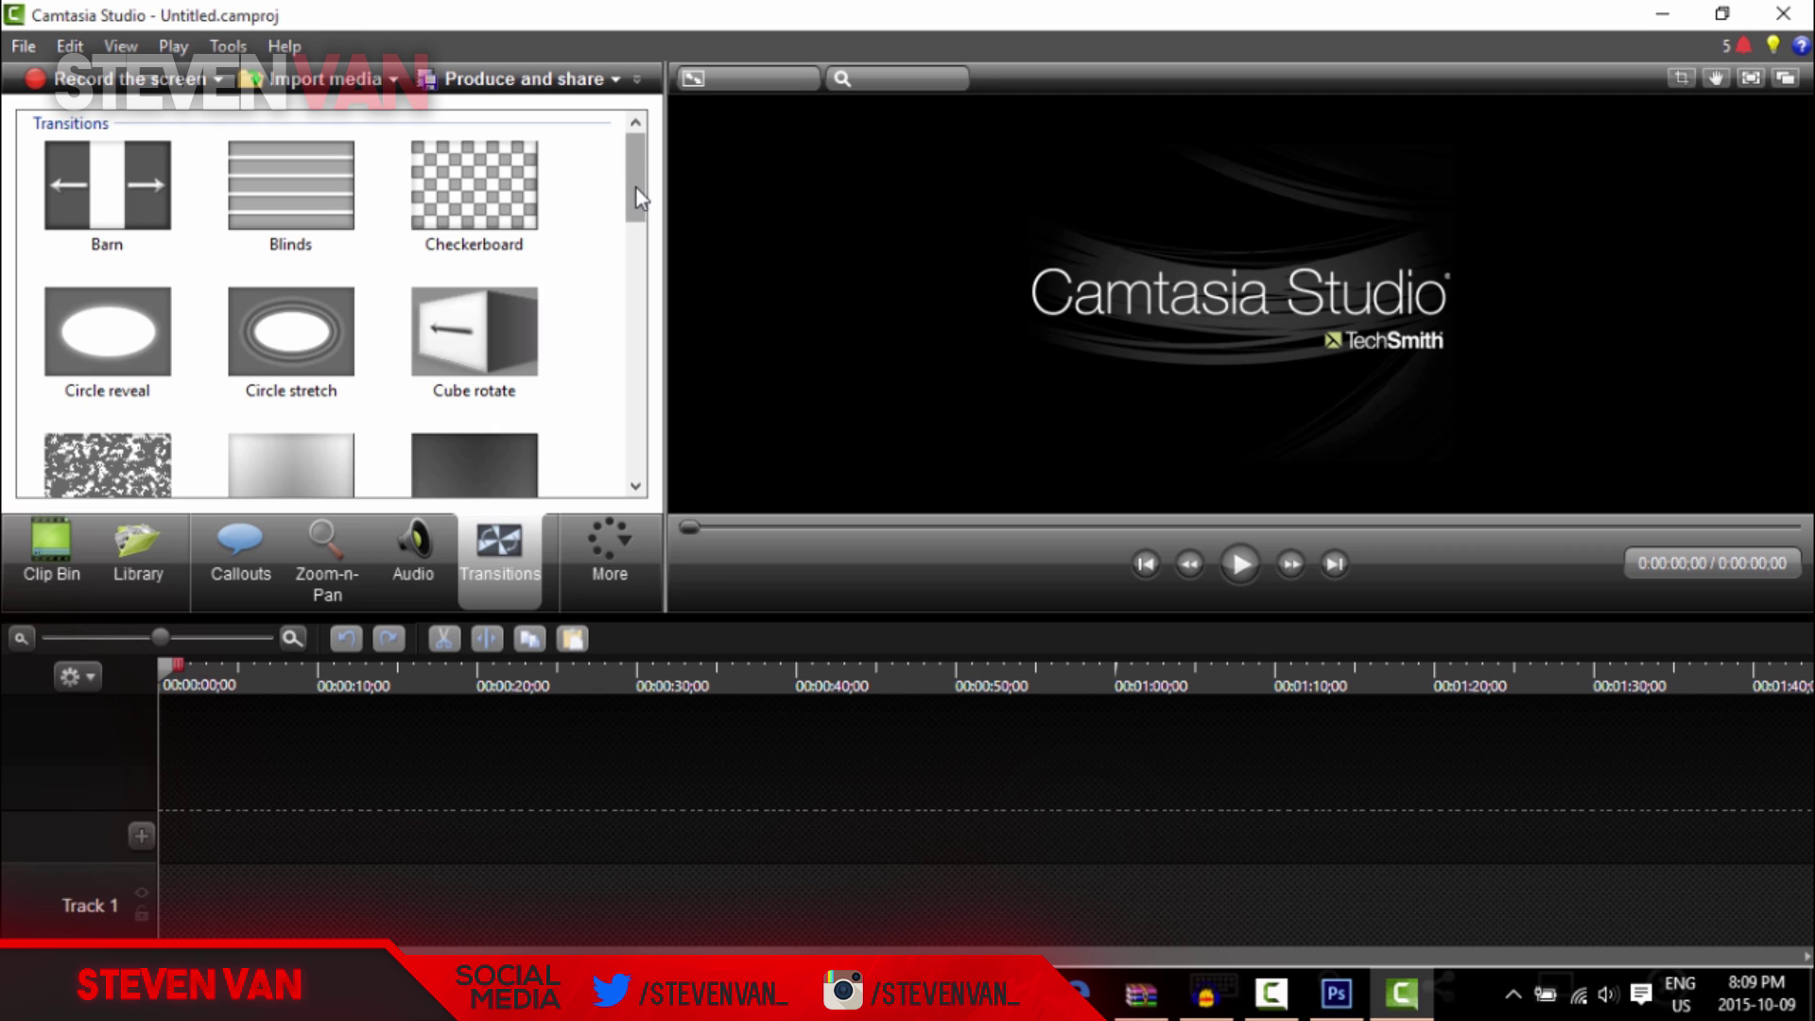
pyautogui.scroll(-5, 629, 204)
pyautogui.scroll(4, 467, 212)
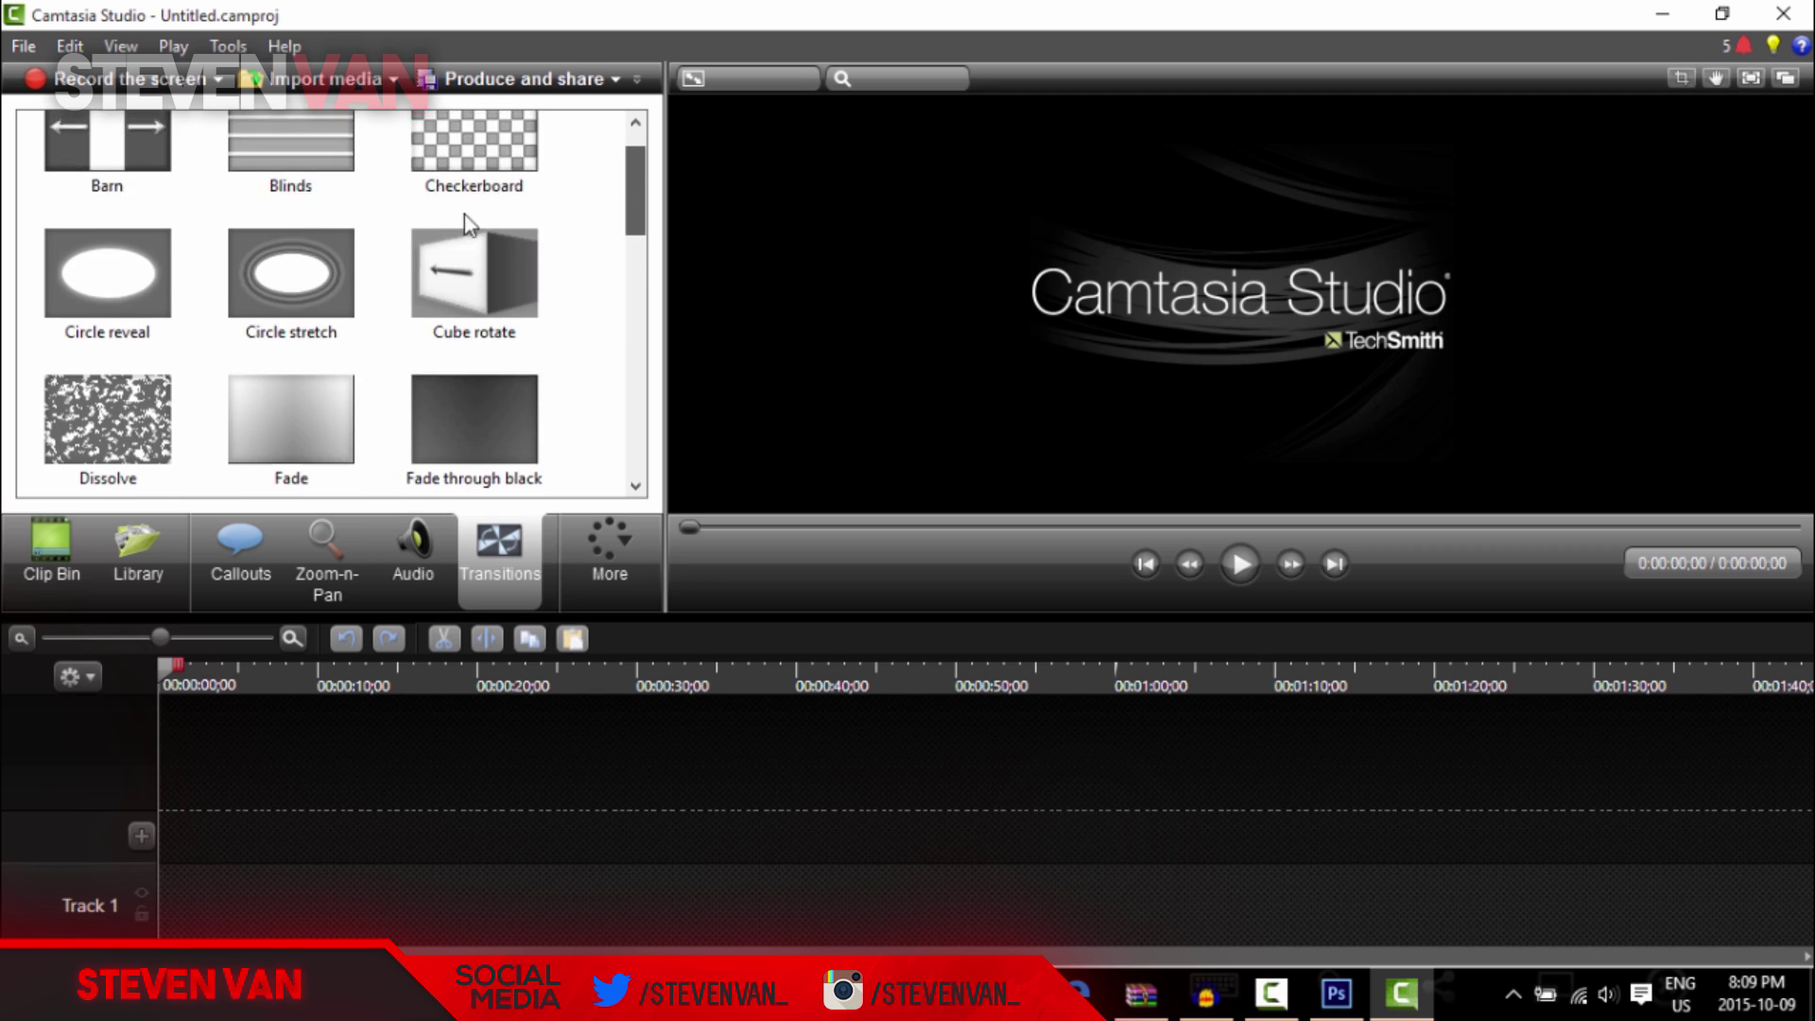
pyautogui.scroll(-2, 467, 211)
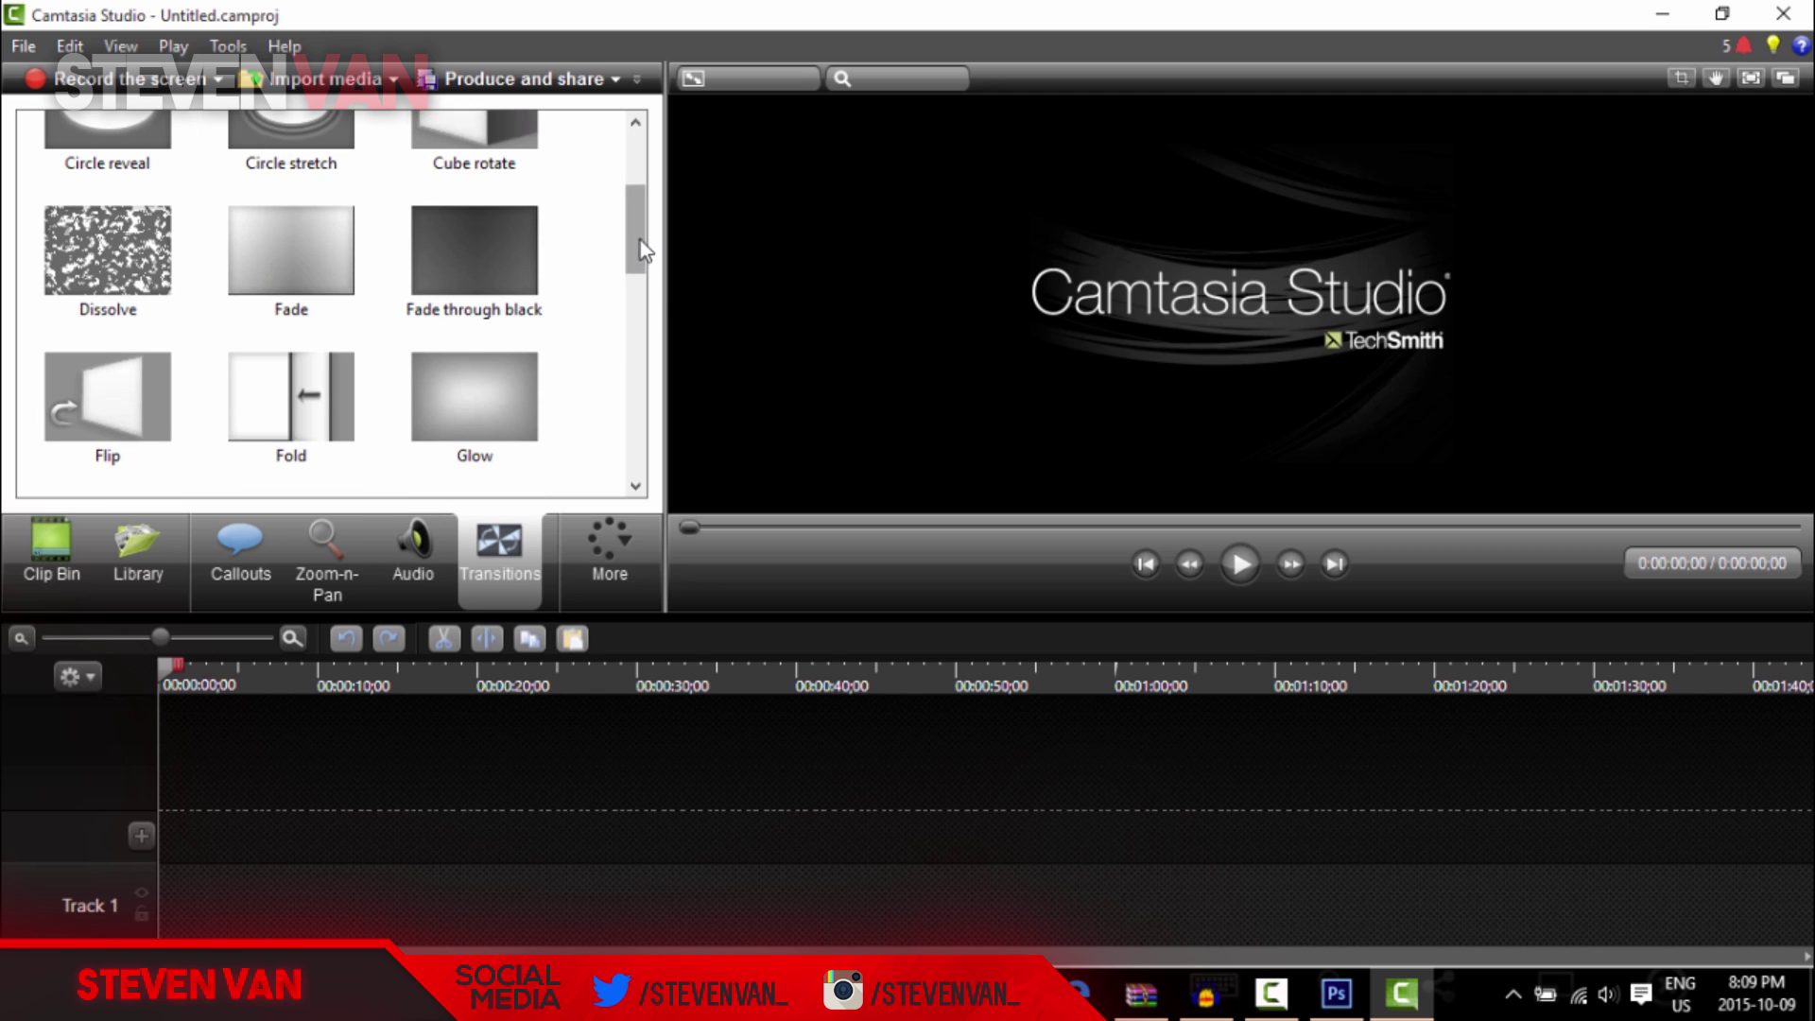
pyautogui.moveTo(639, 248); pyautogui.dragTo(619, 416)
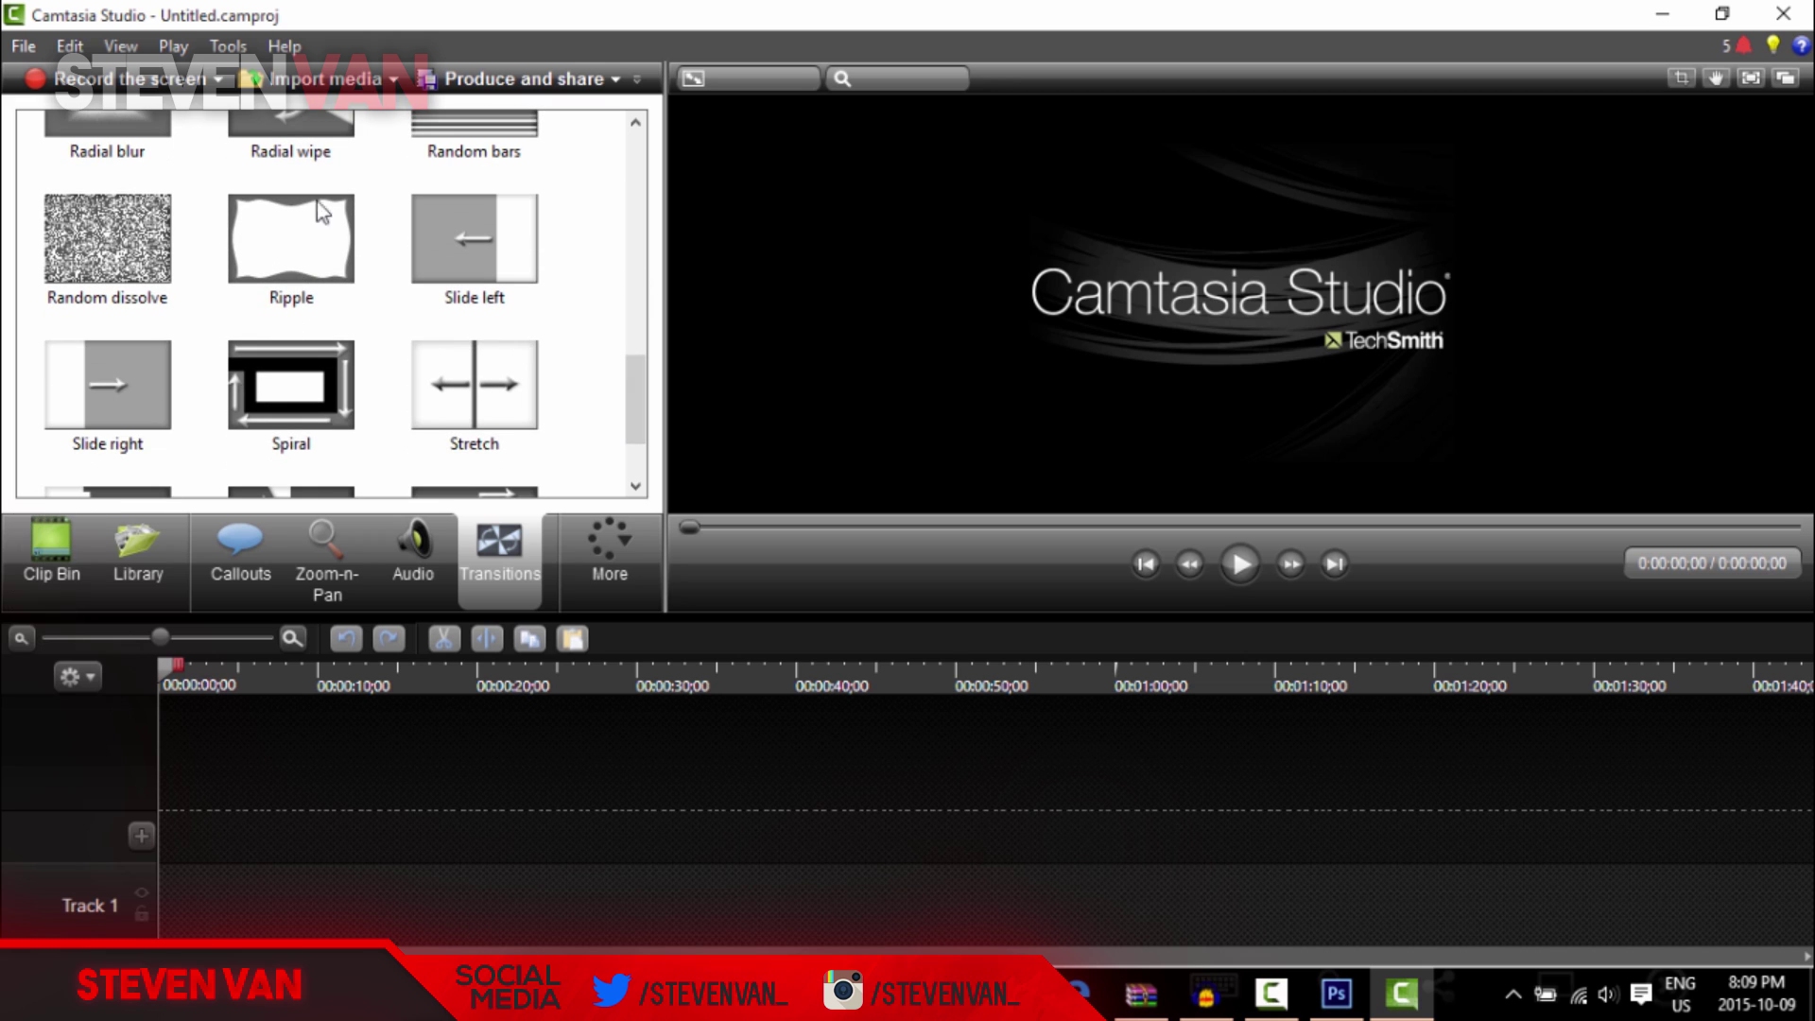
pyautogui.click(317, 81)
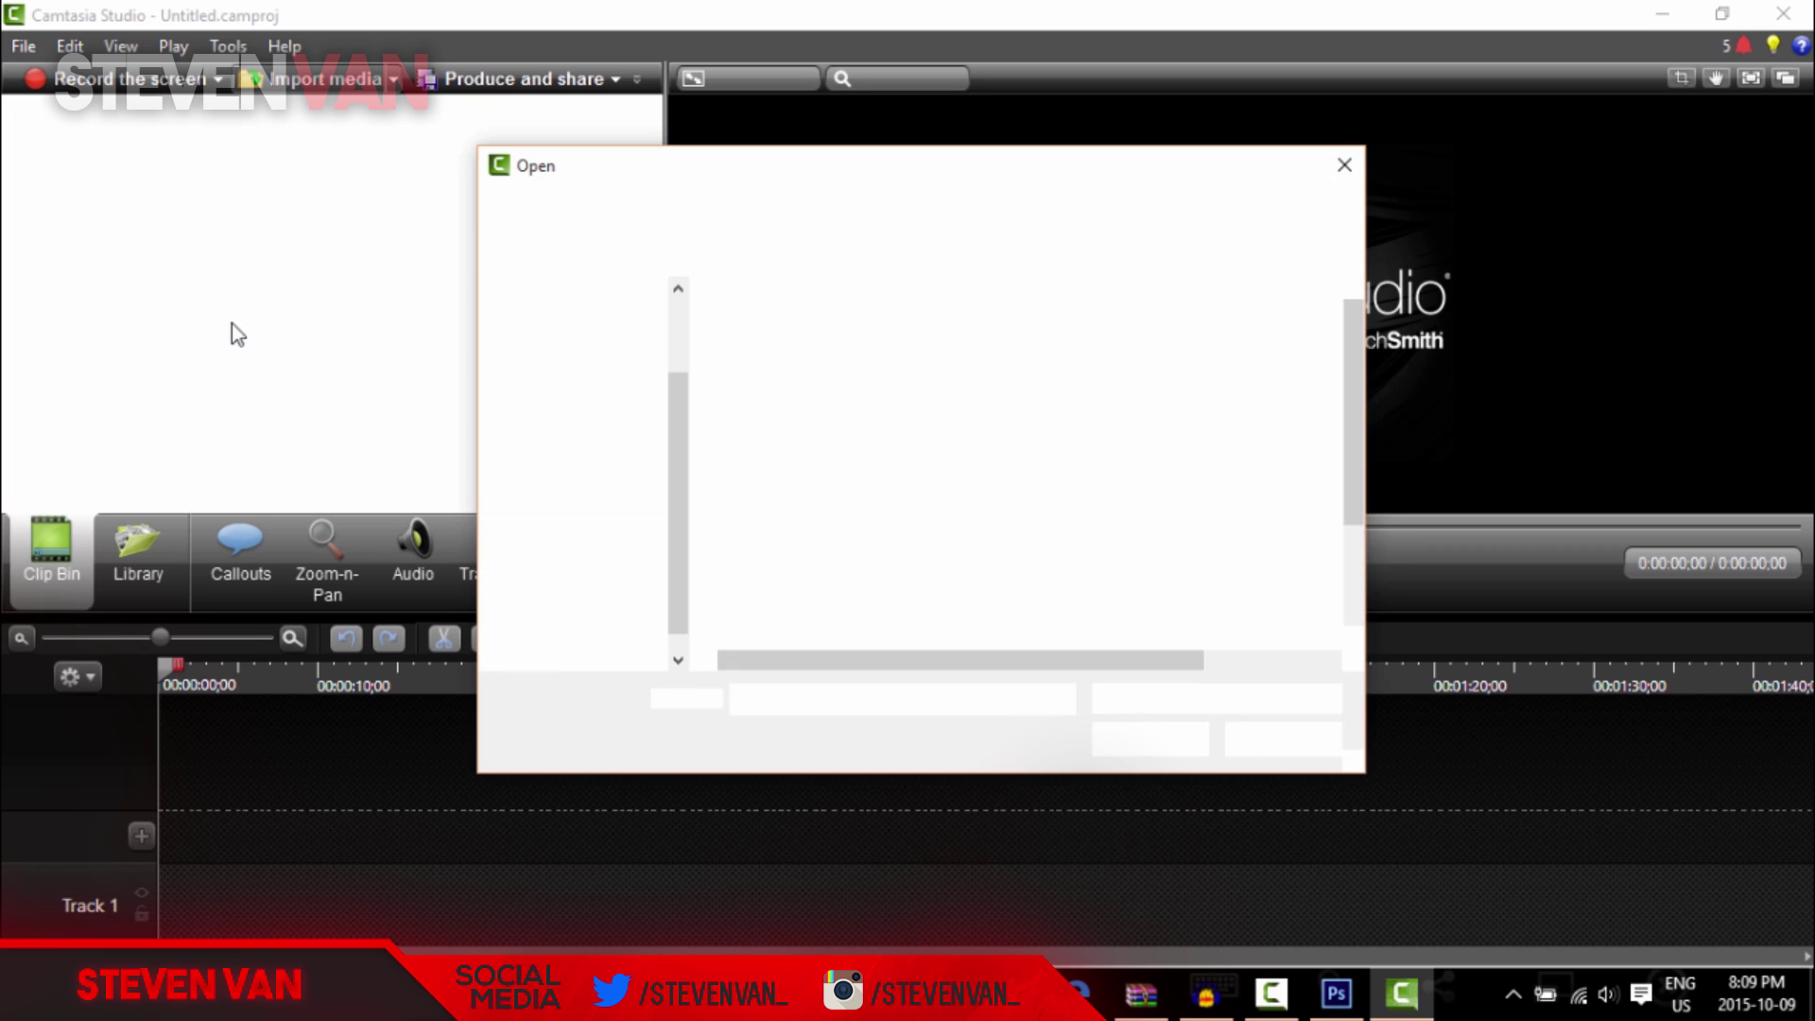
# - Import swag.png from Pictures and place it on Track 1
pyautogui.click(614, 431)
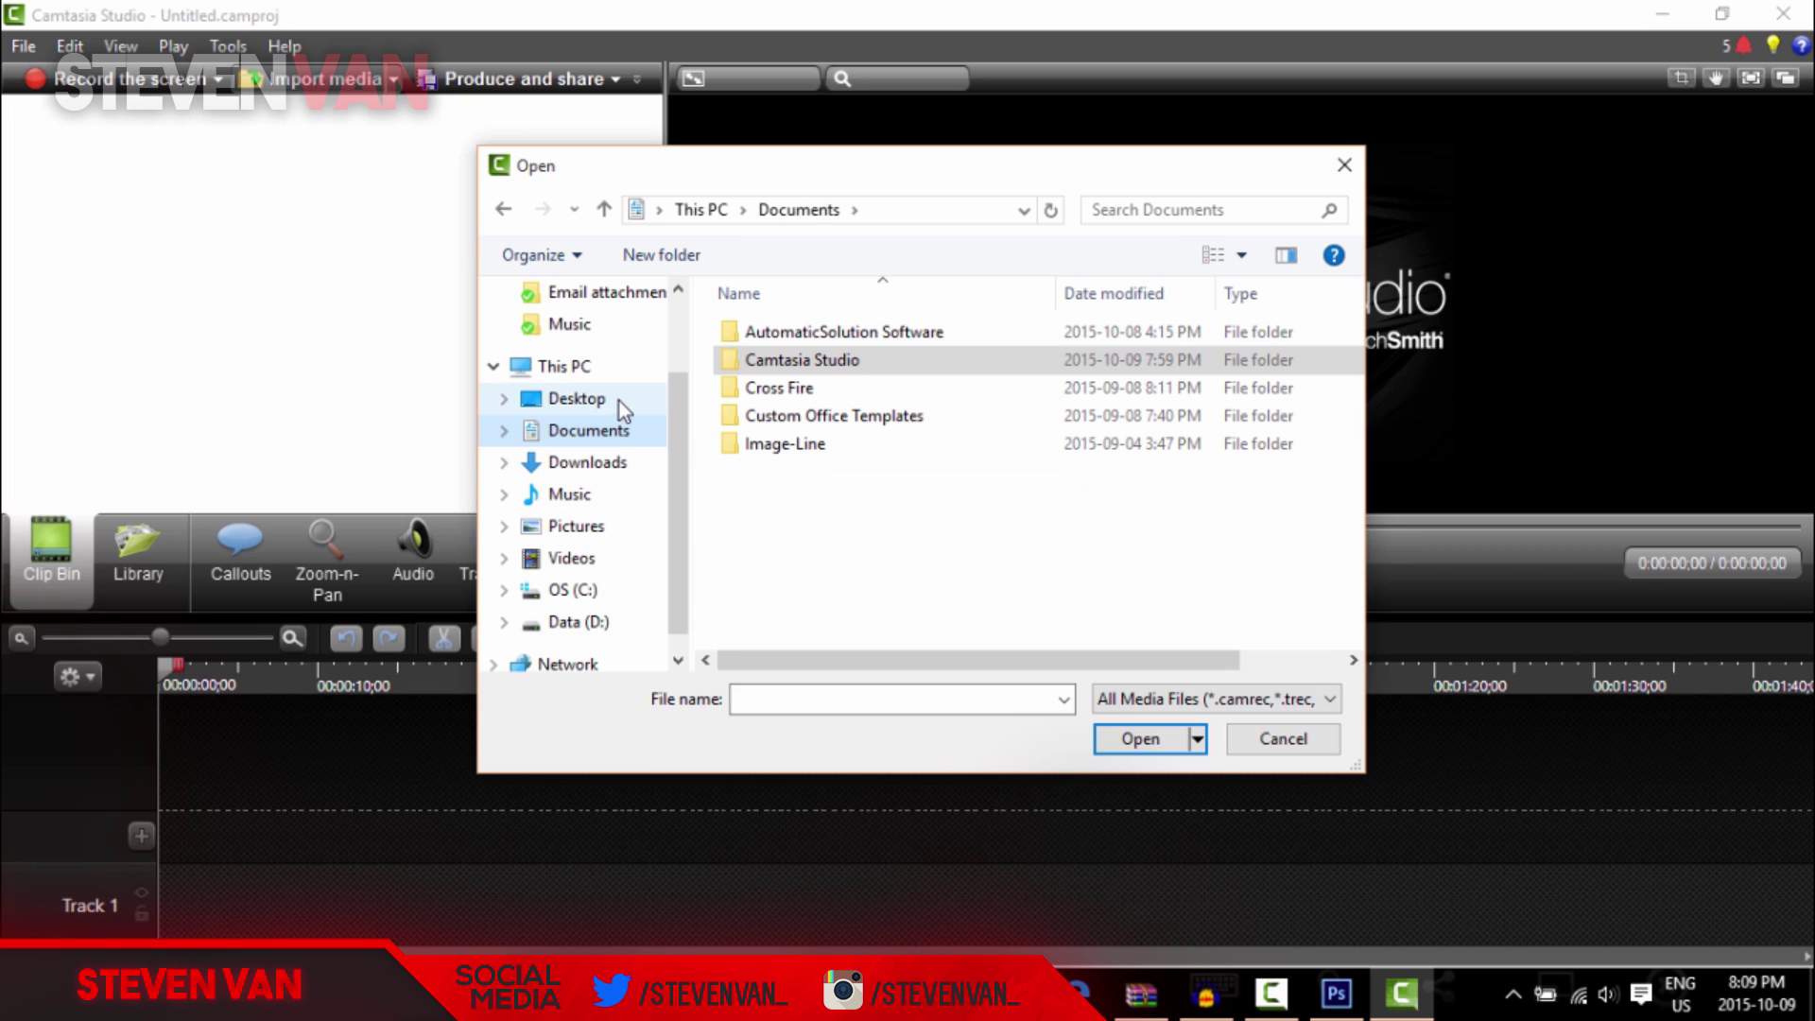
pyautogui.click(620, 401)
pyautogui.click(620, 365)
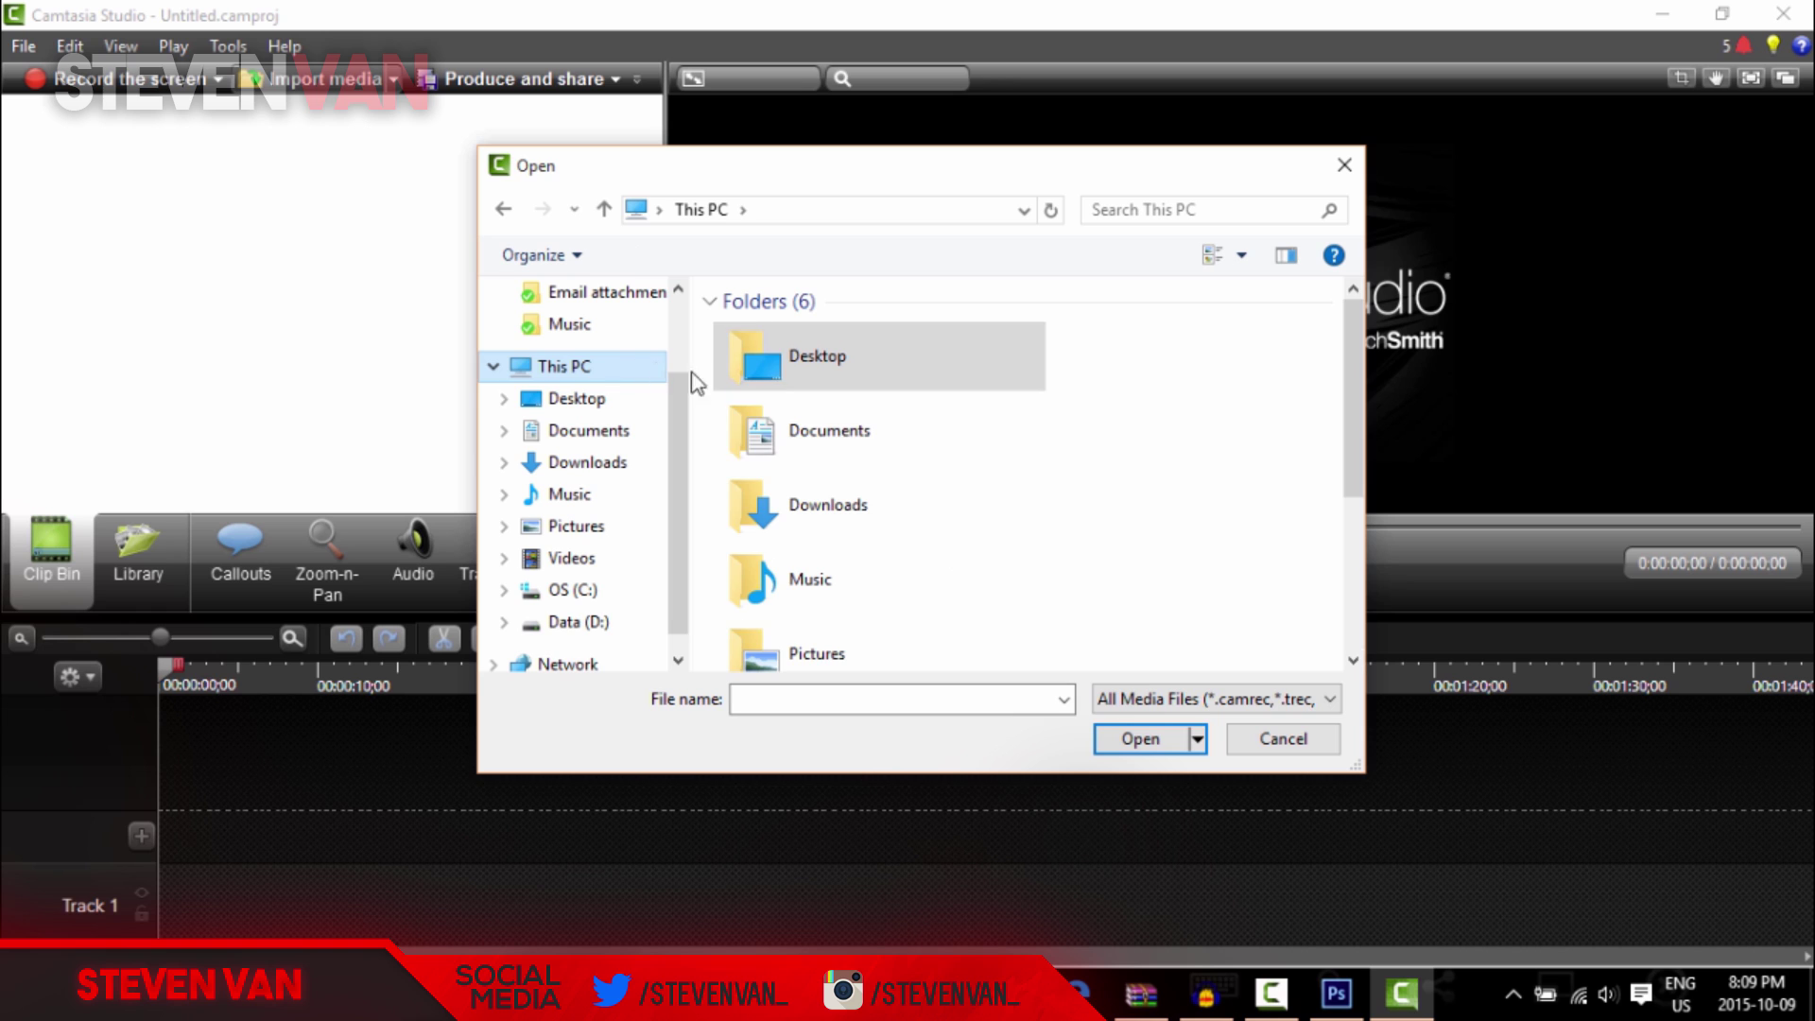
pyautogui.doubleClick(797, 654)
pyautogui.click(1068, 359)
pyautogui.doubleClick(1068, 355)
pyautogui.moveTo(386, 904); pyautogui.dragTo(388, 903)
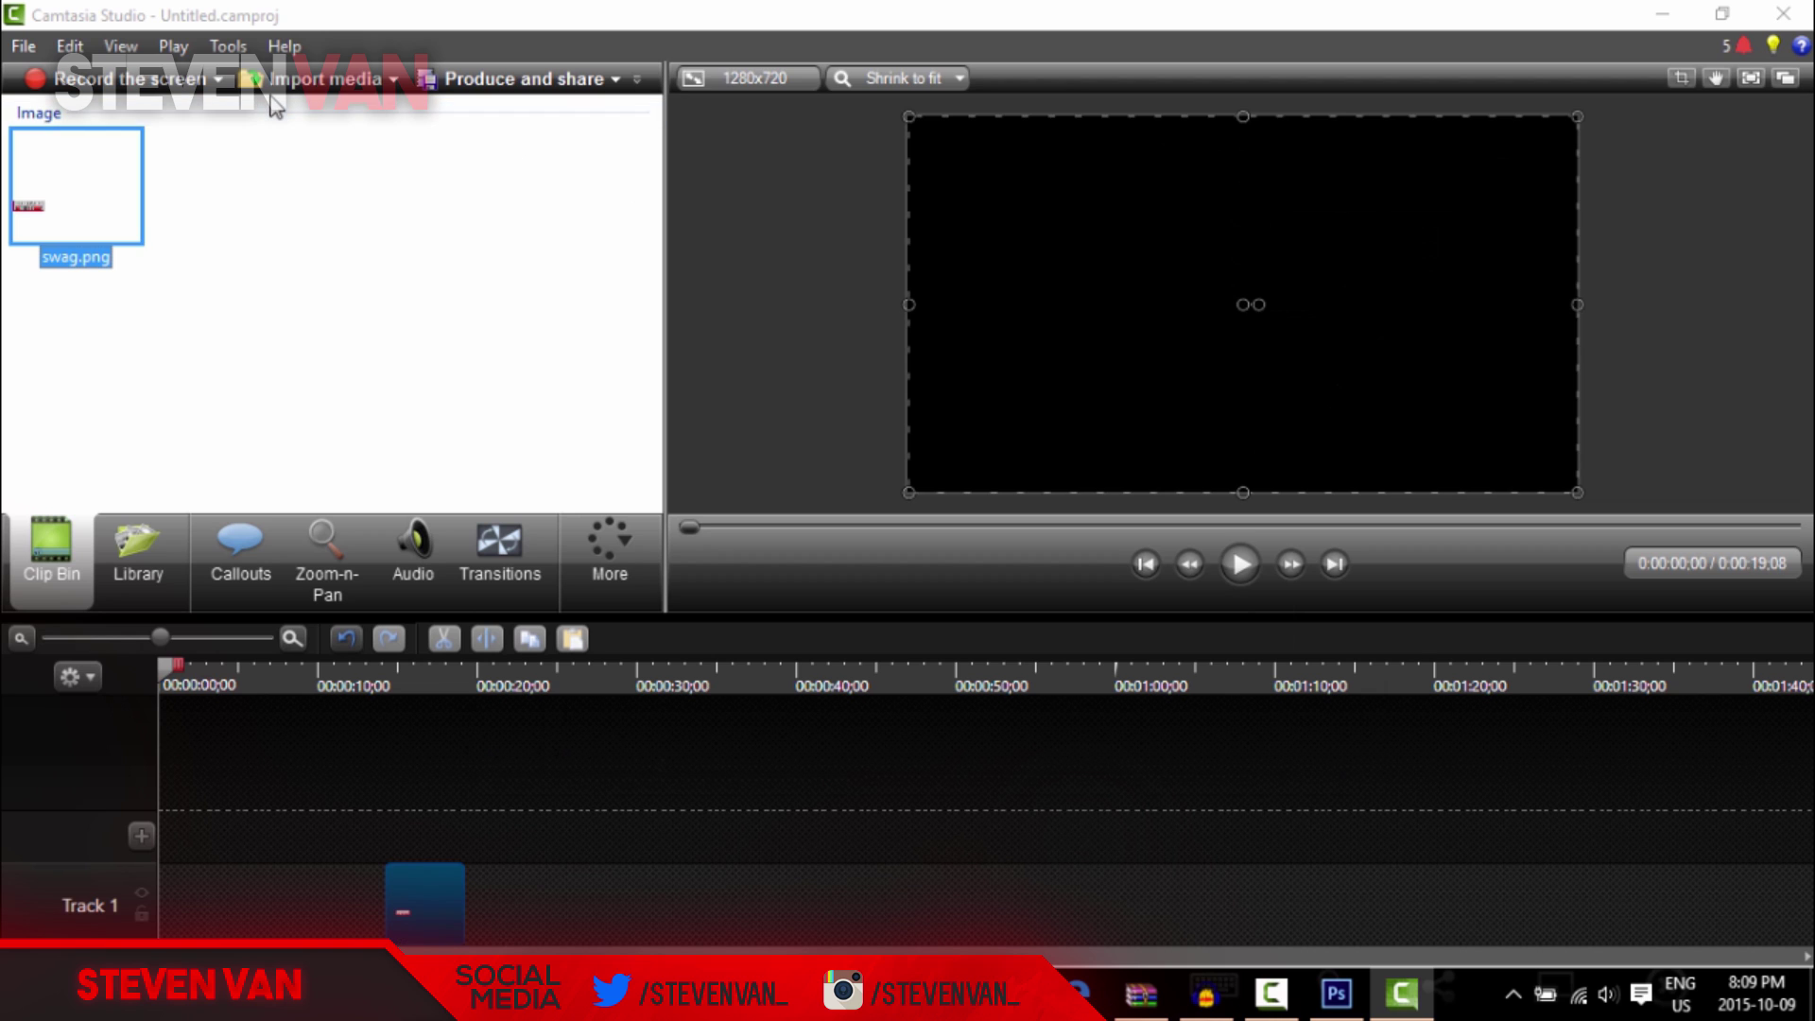
# - Import the how to get free ps plus video from Downloads onto Track 2
pyautogui.click(284, 80)
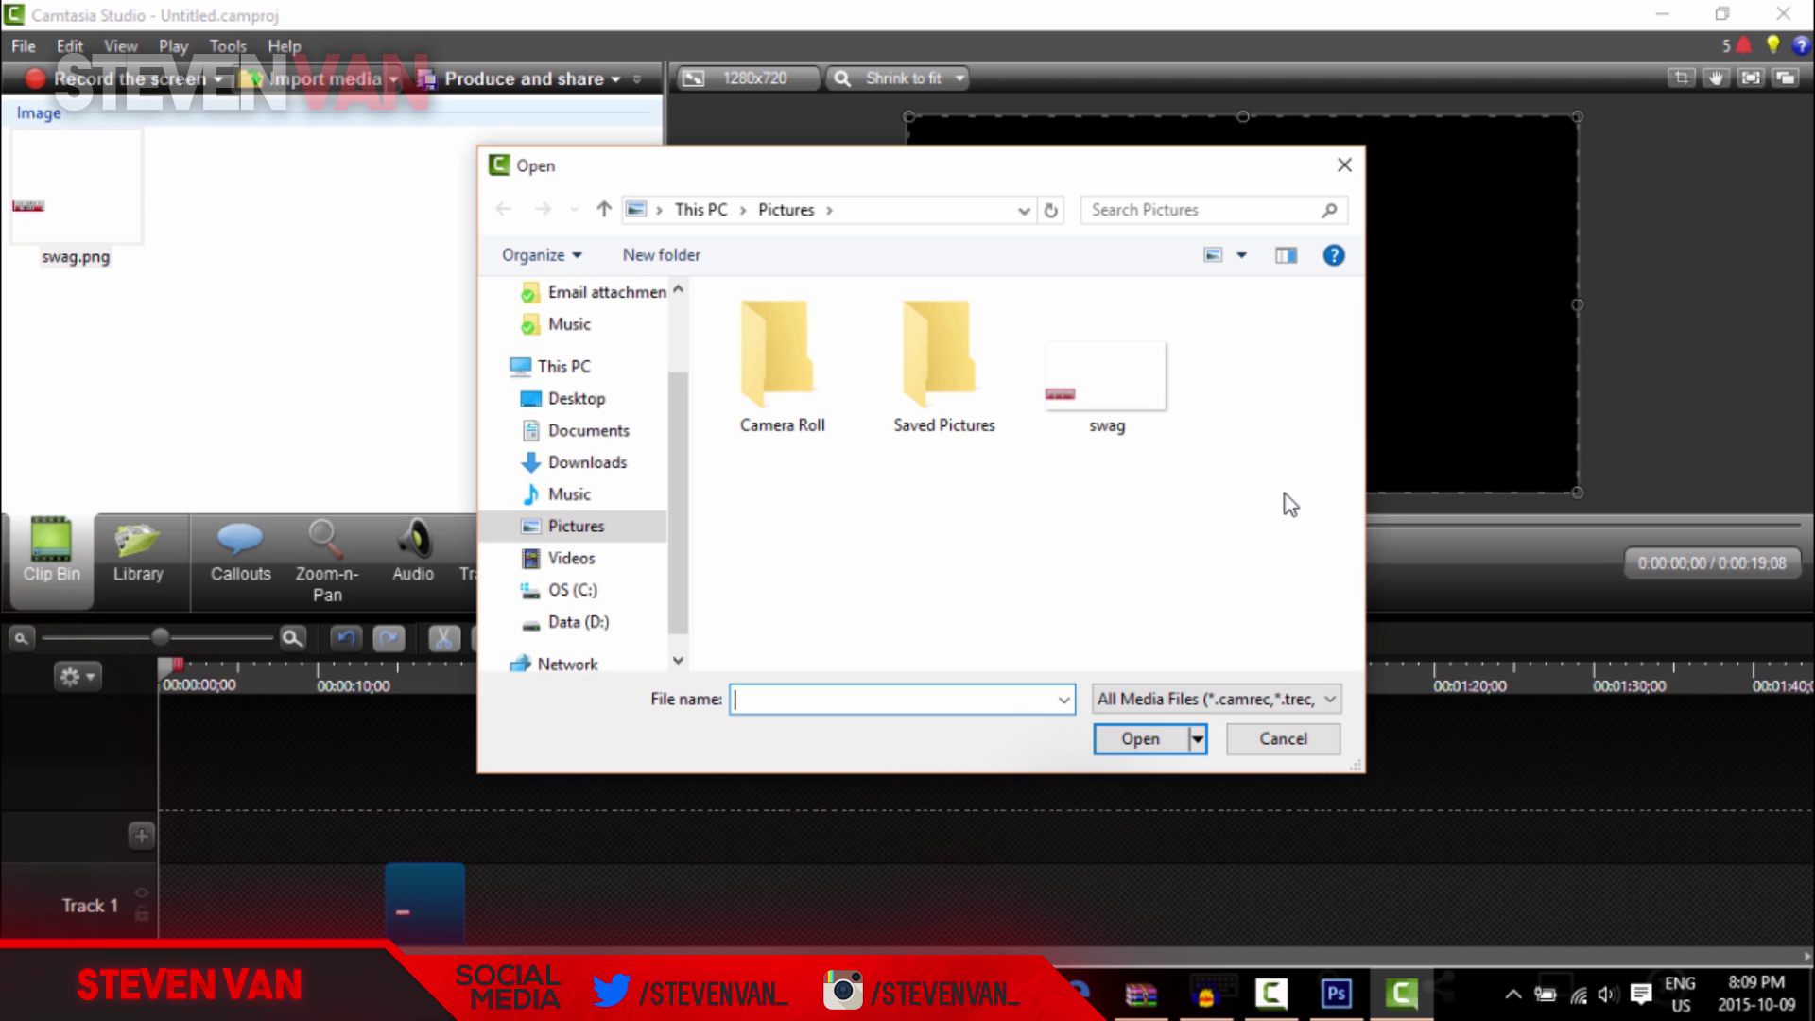
pyautogui.click(625, 461)
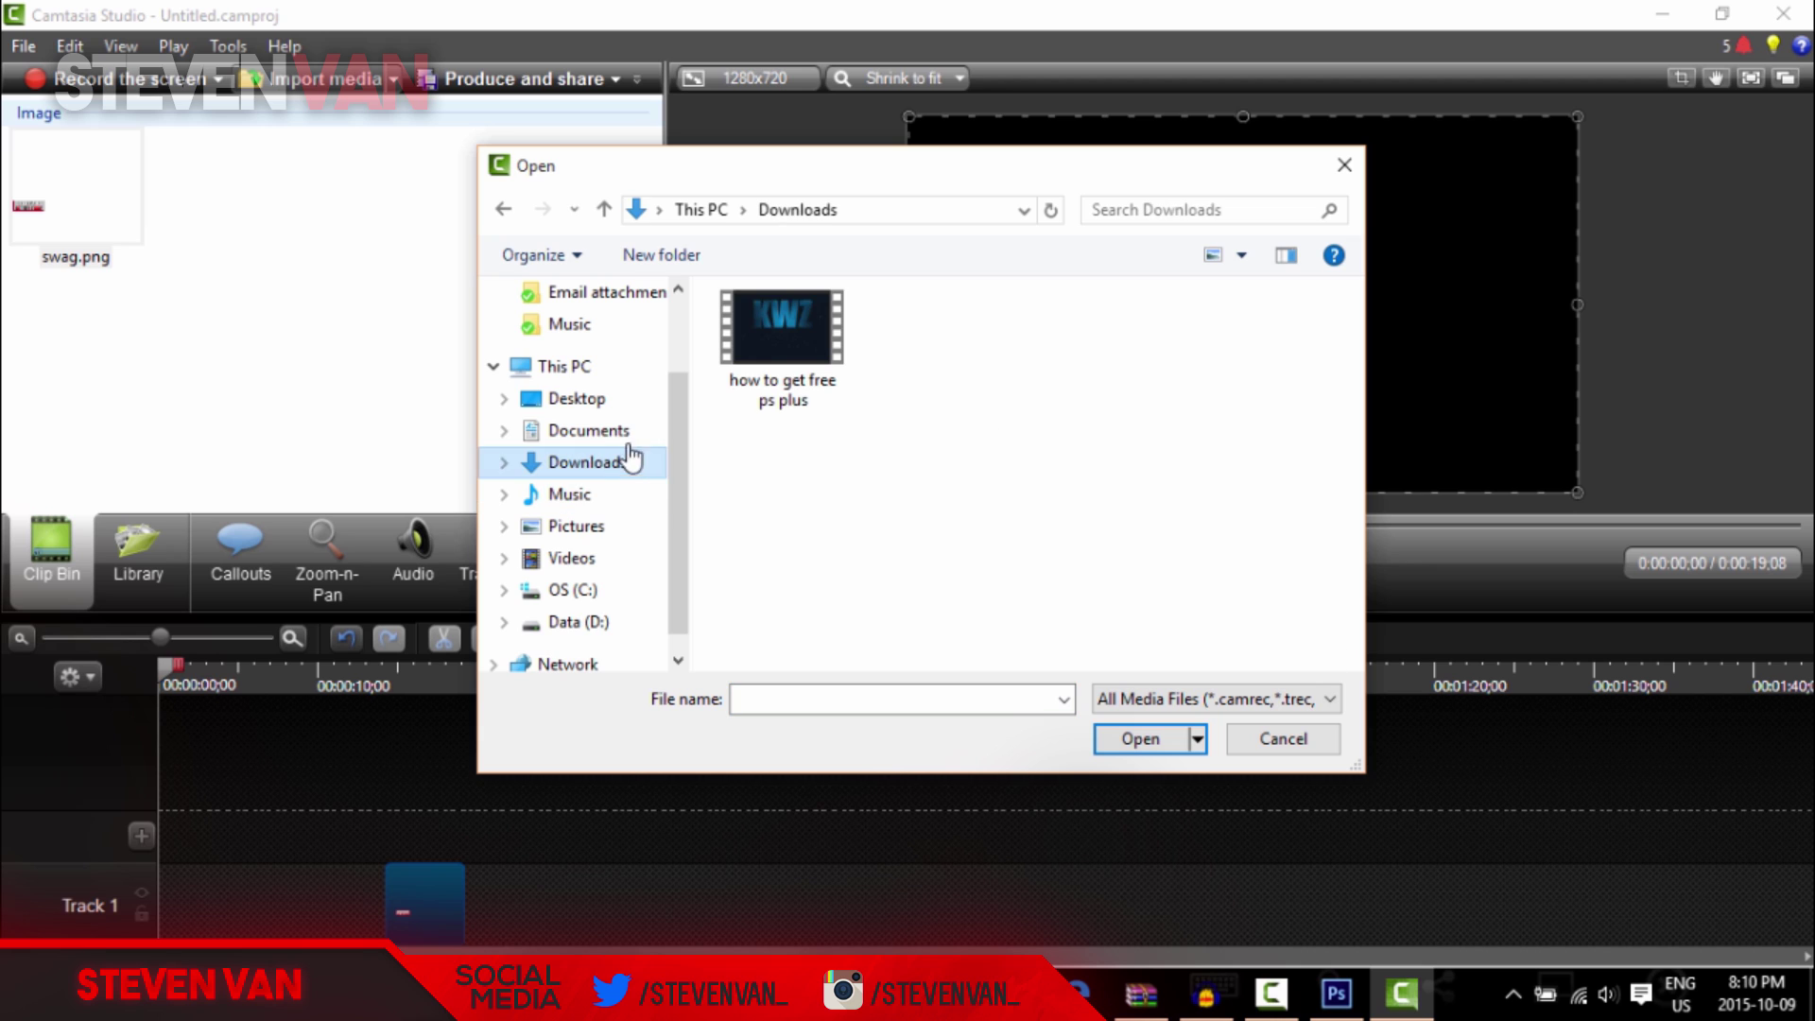
pyautogui.doubleClick(783, 383)
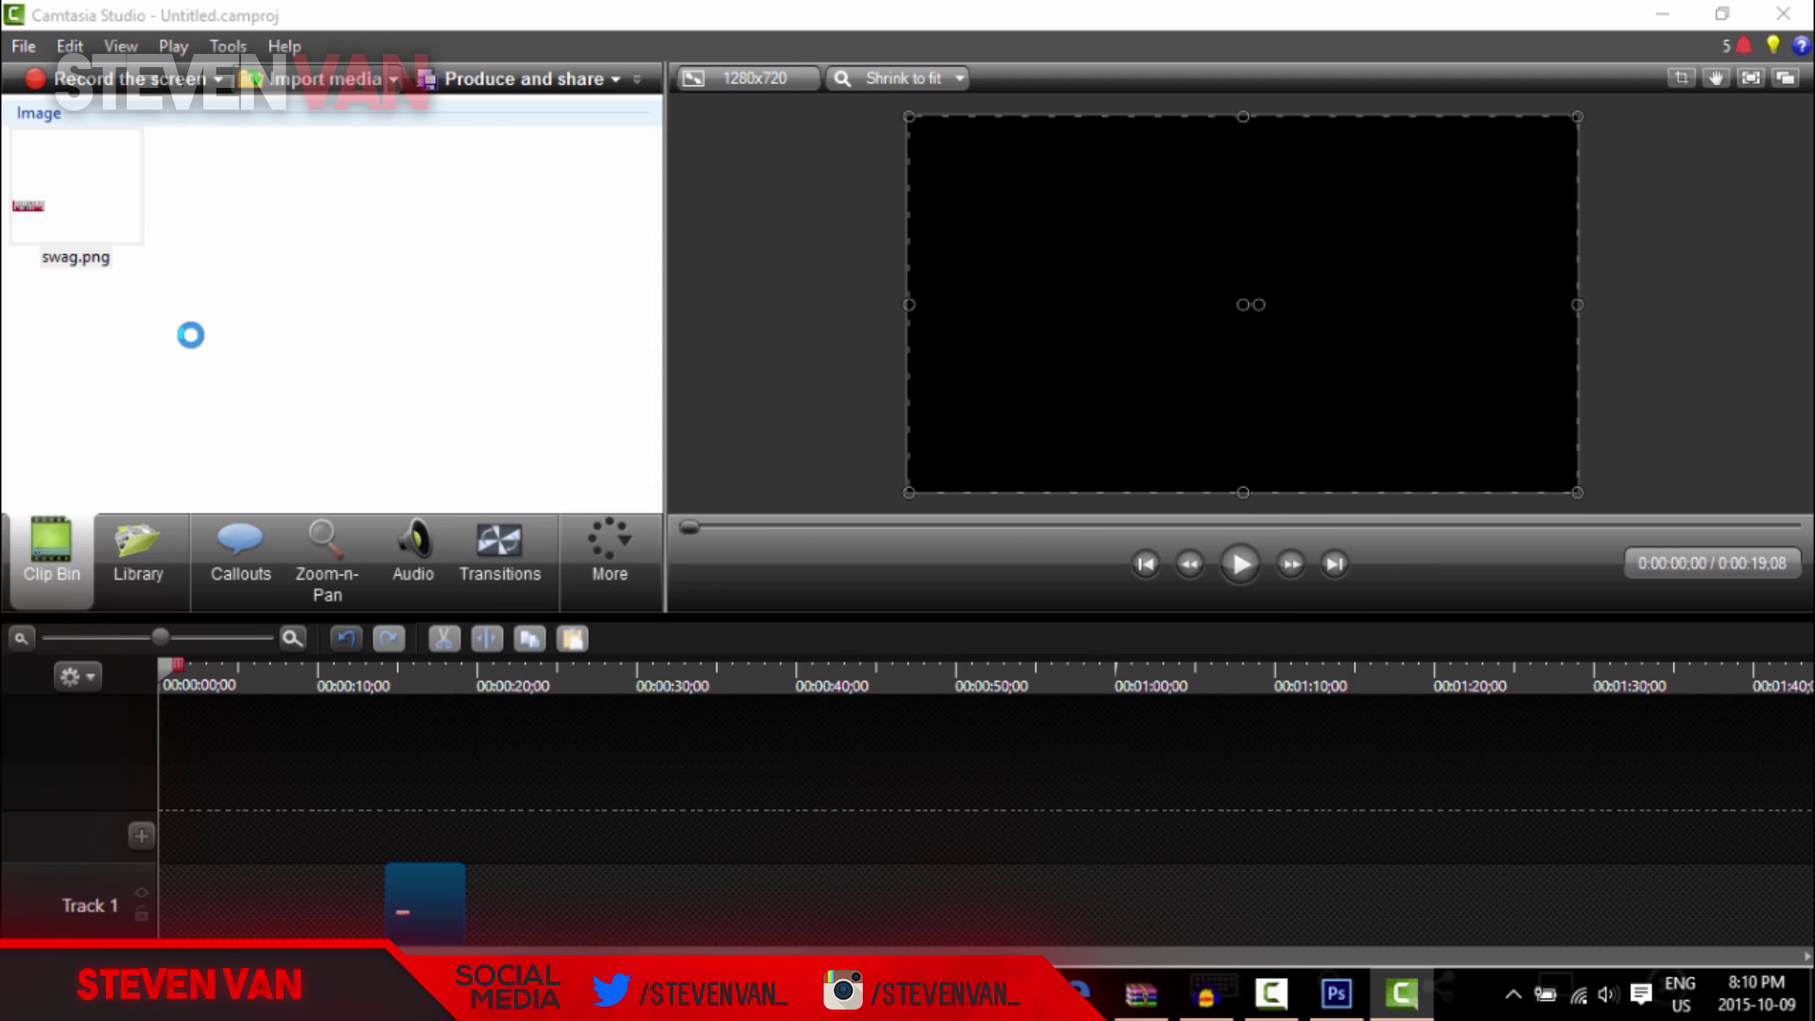
pyautogui.moveTo(89, 325); pyautogui.dragTo(393, 917)
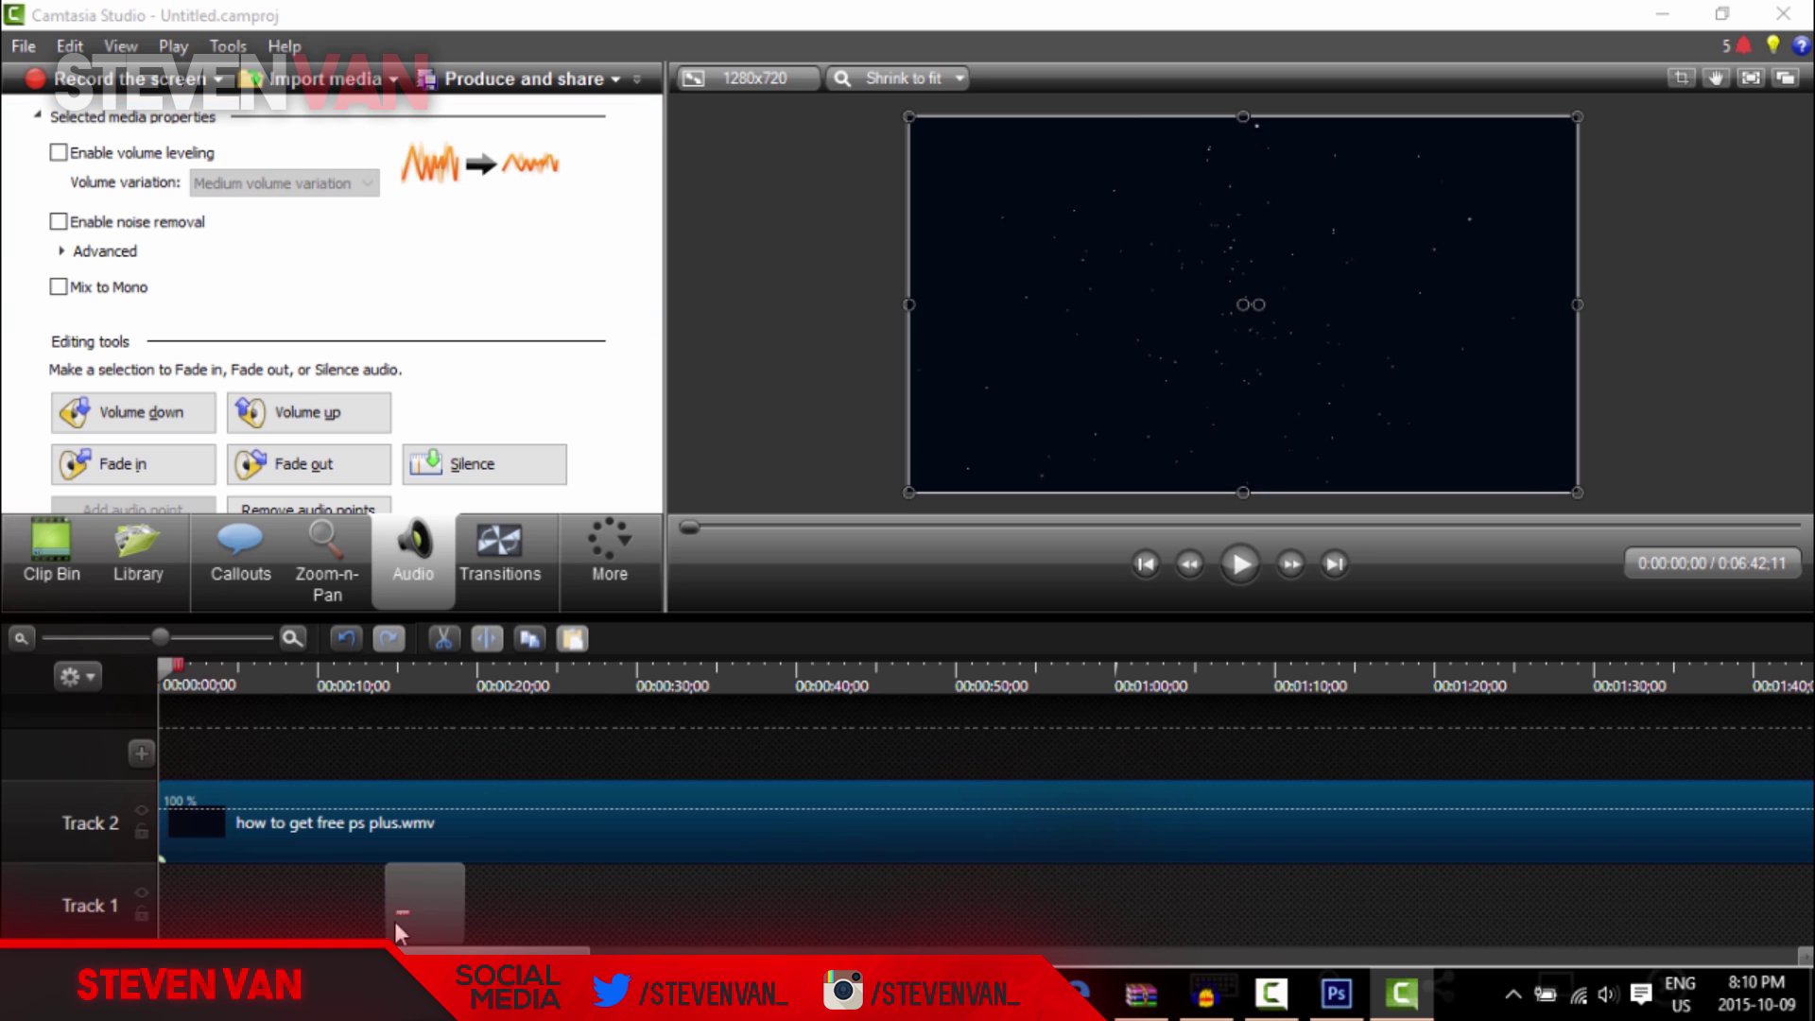
# - Move the swag banner clip earlier on Track 1
pyautogui.click(348, 910)
pyautogui.rightClick(235, 904)
pyautogui.click(418, 923)
pyautogui.moveTo(414, 931); pyautogui.dragTo(251, 921)
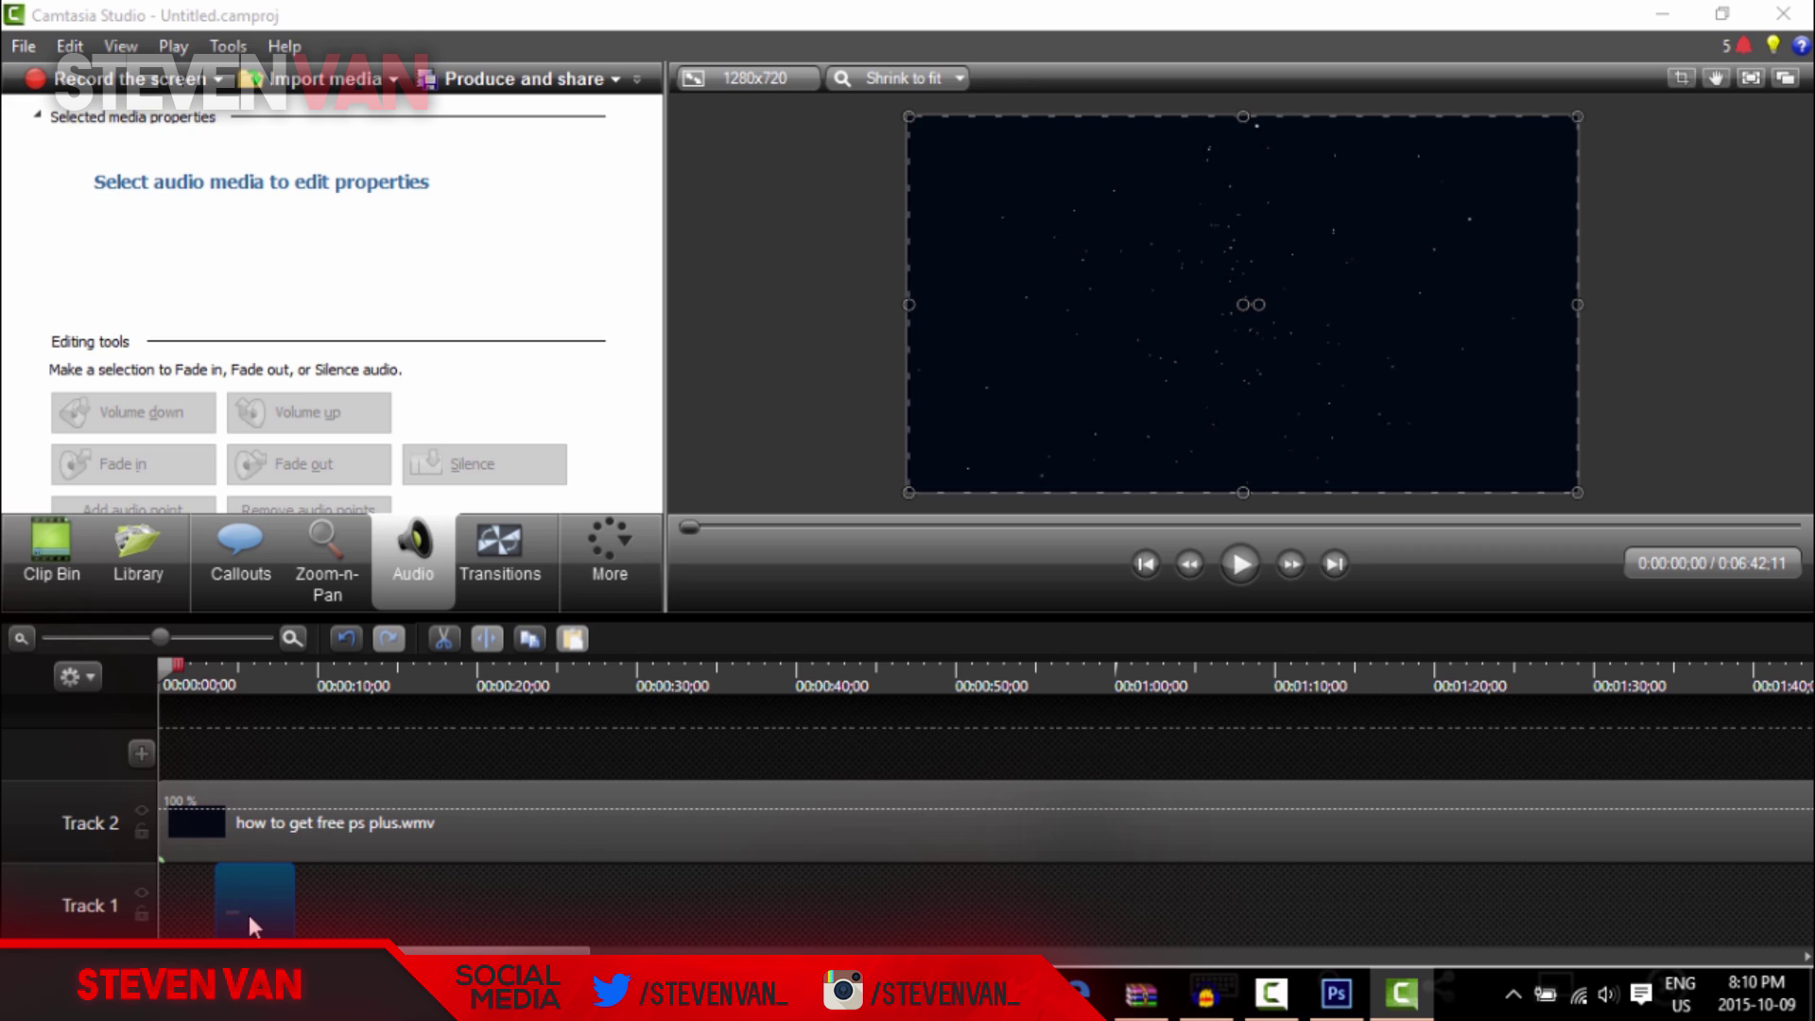
pyautogui.click(82, 598)
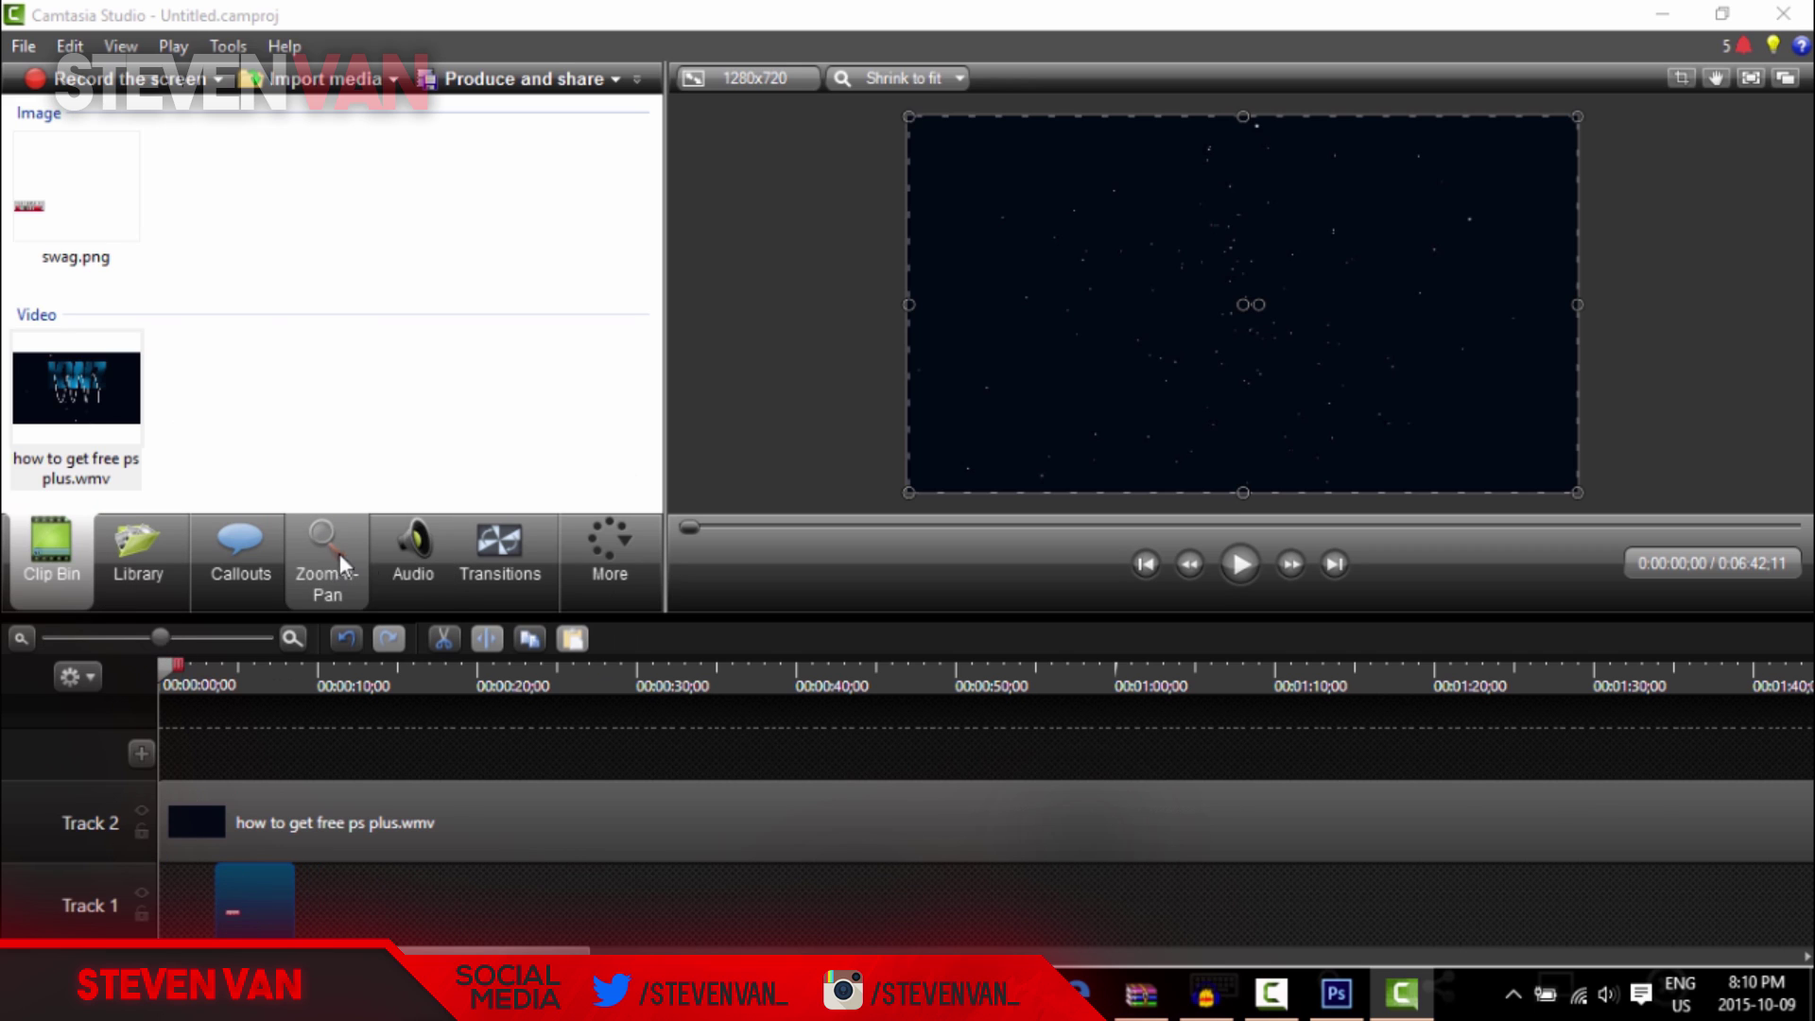
# - Attach Slide right and Slide left transitions to the ends of the swag banner clip
pyautogui.click(495, 554)
pyautogui.moveTo(639, 392)
pyautogui.mouseDown()
pyautogui.moveTo(648, 449)
pyautogui.moveTo(647, 420)
pyautogui.mouseUp()
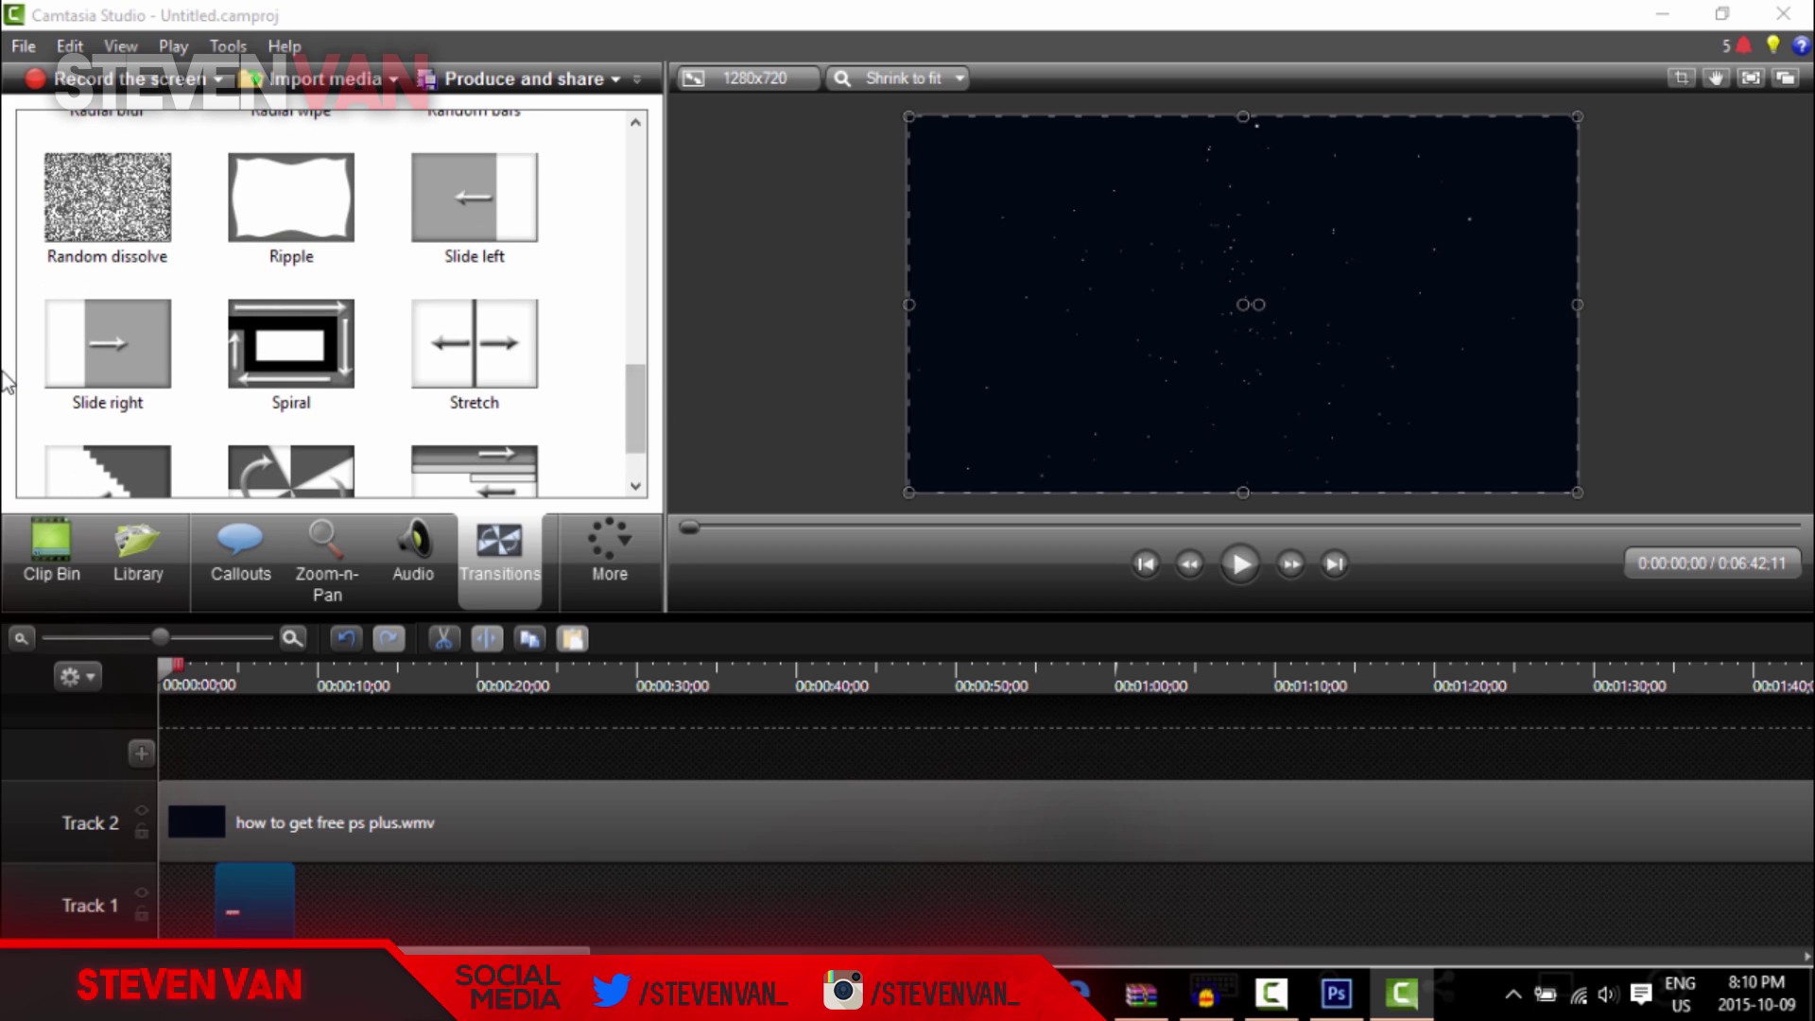
pyautogui.moveTo(81, 356)
pyautogui.mouseDown()
pyautogui.moveTo(246, 841)
pyautogui.moveTo(235, 888)
pyautogui.mouseUp()
pyautogui.moveTo(479, 157); pyautogui.dragTo(499, 477)
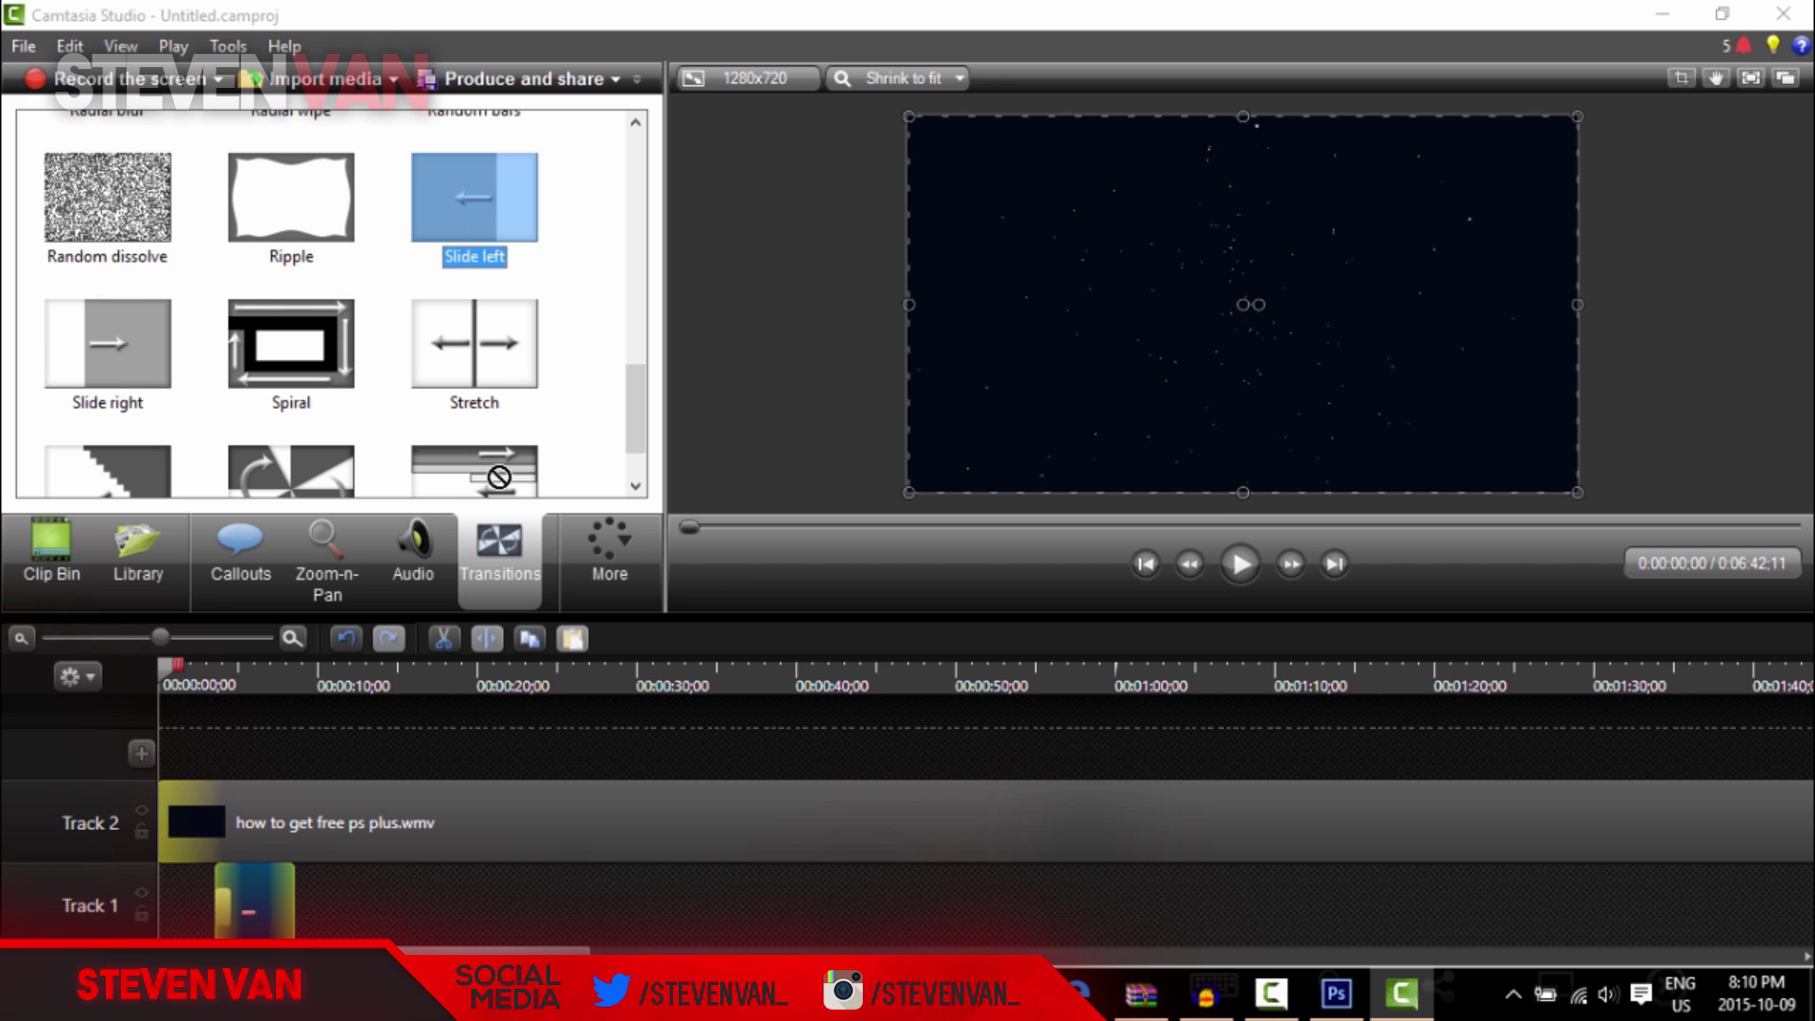
pyautogui.moveTo(270, 909); pyautogui.dragTo(271, 909)
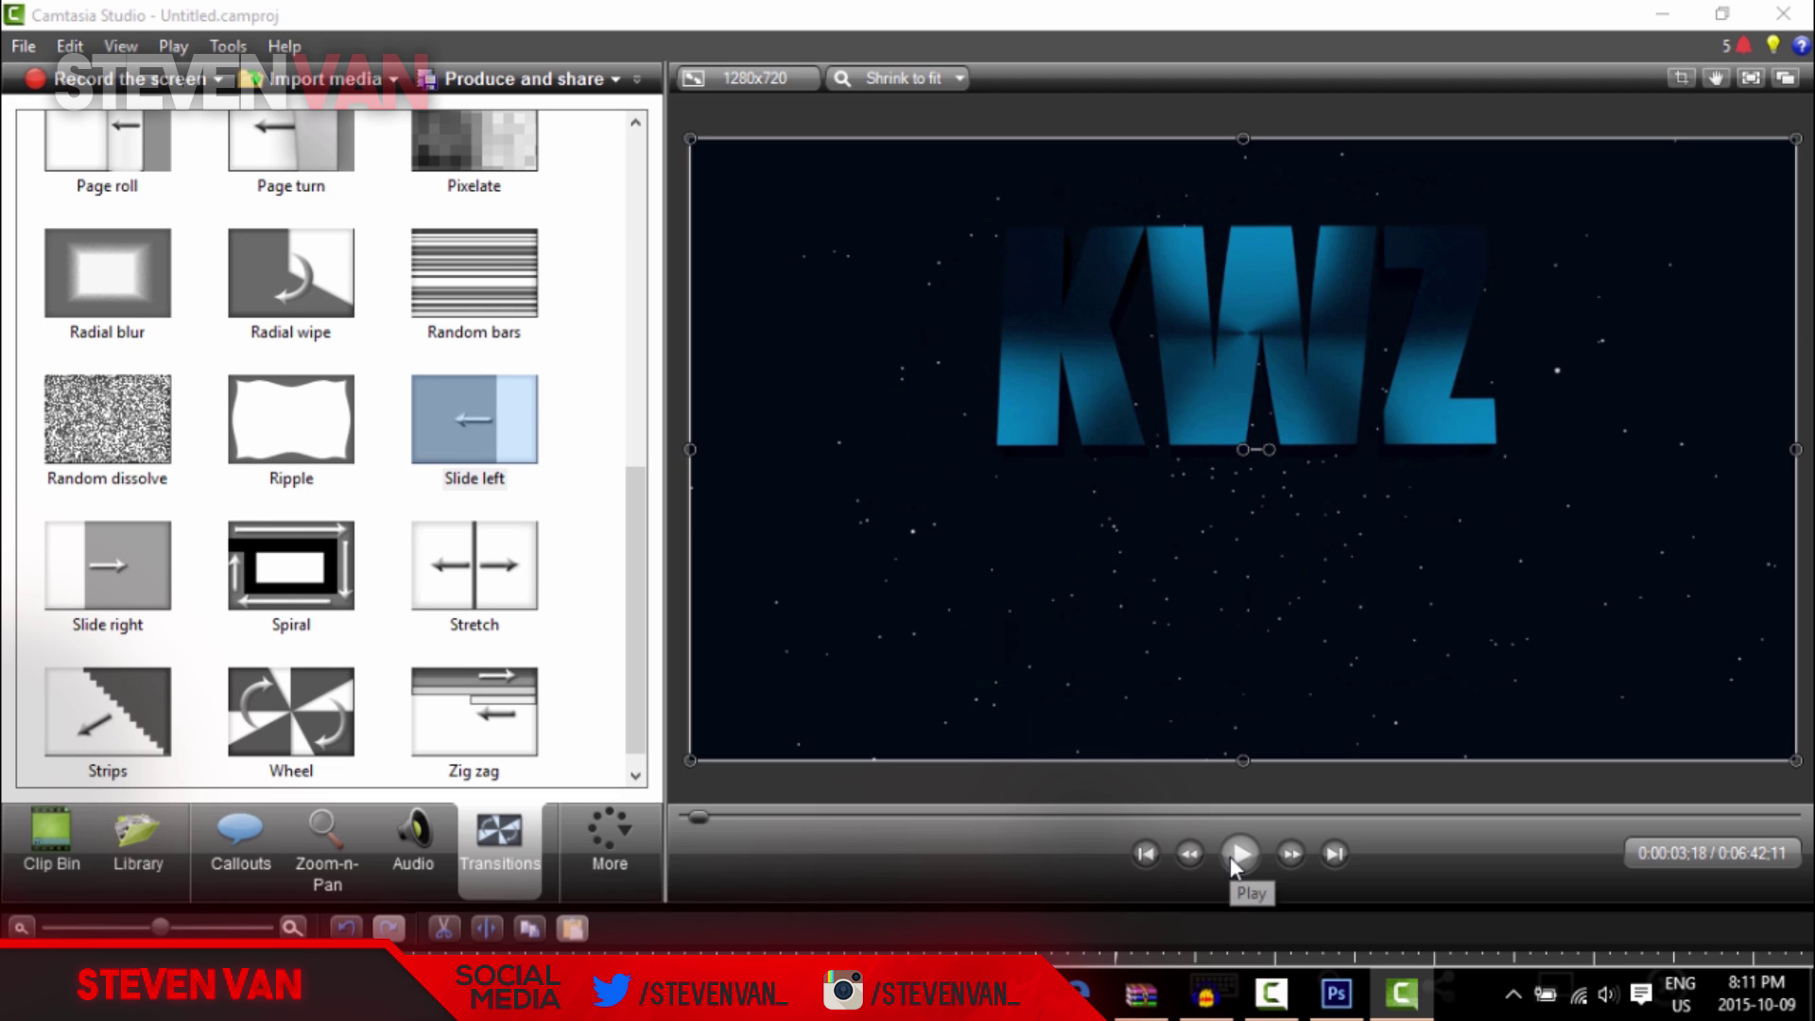
pyautogui.click(1240, 854)
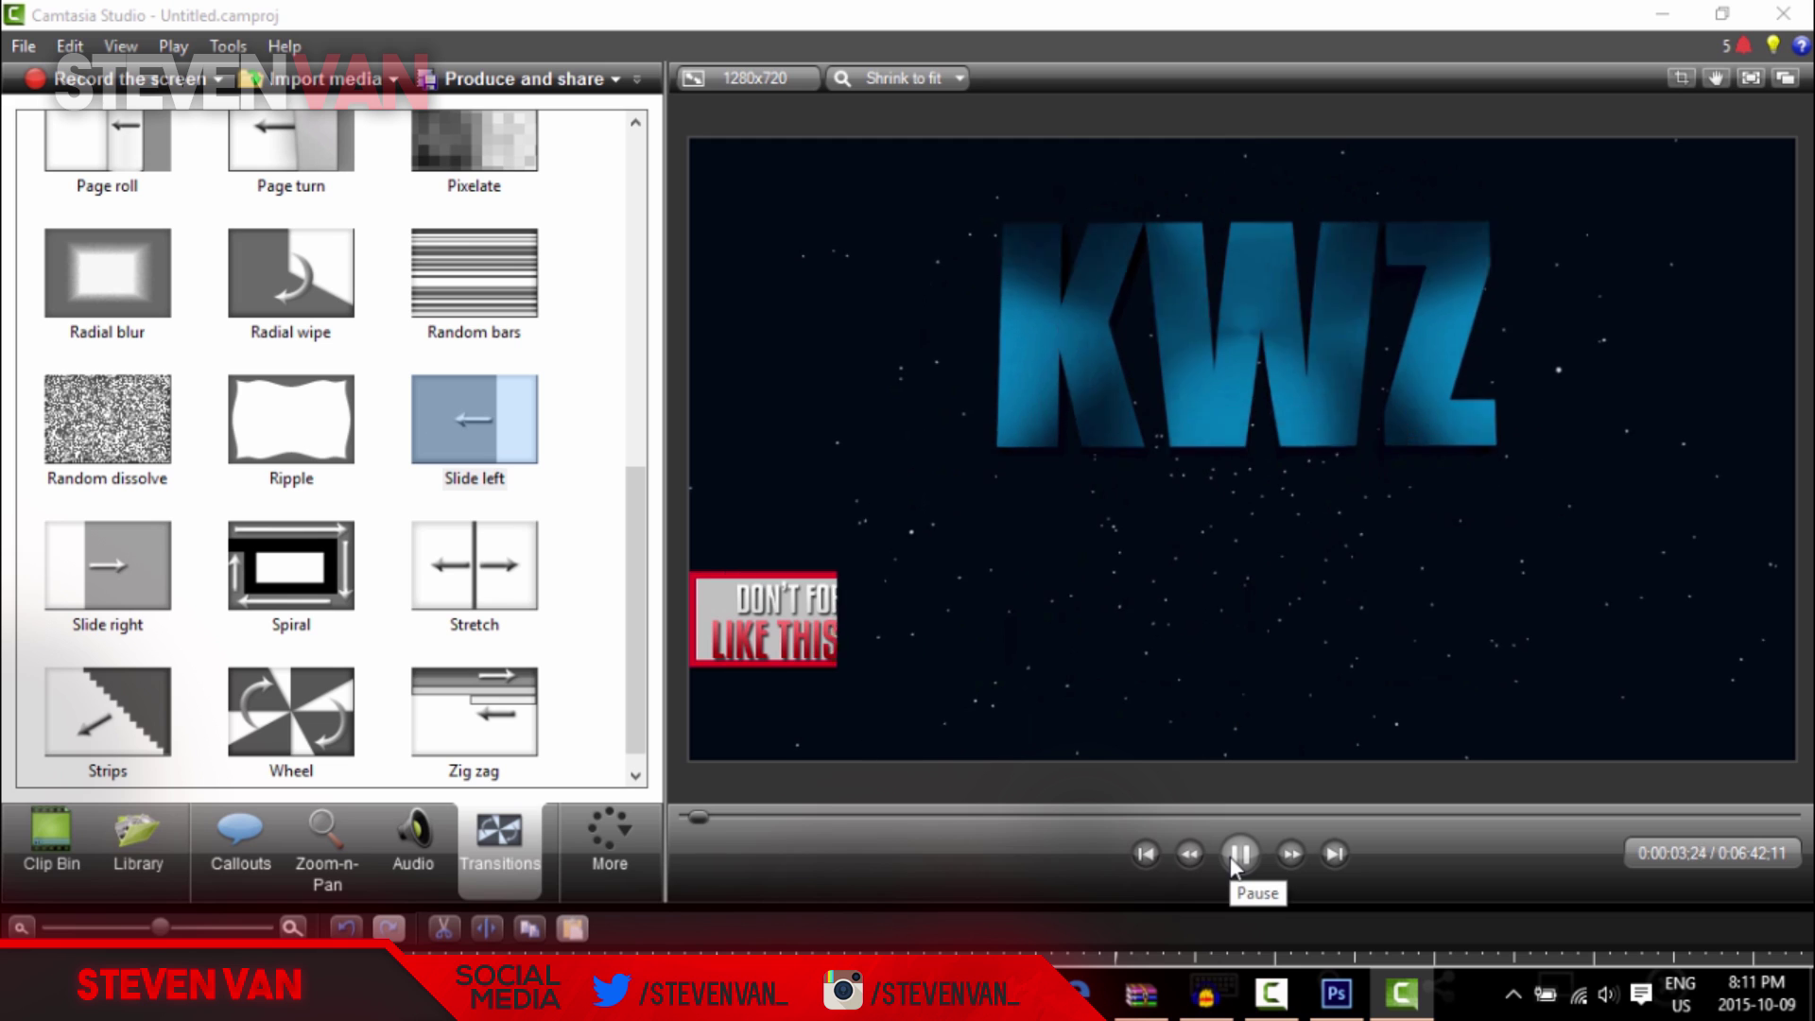
pyautogui.click(1234, 863)
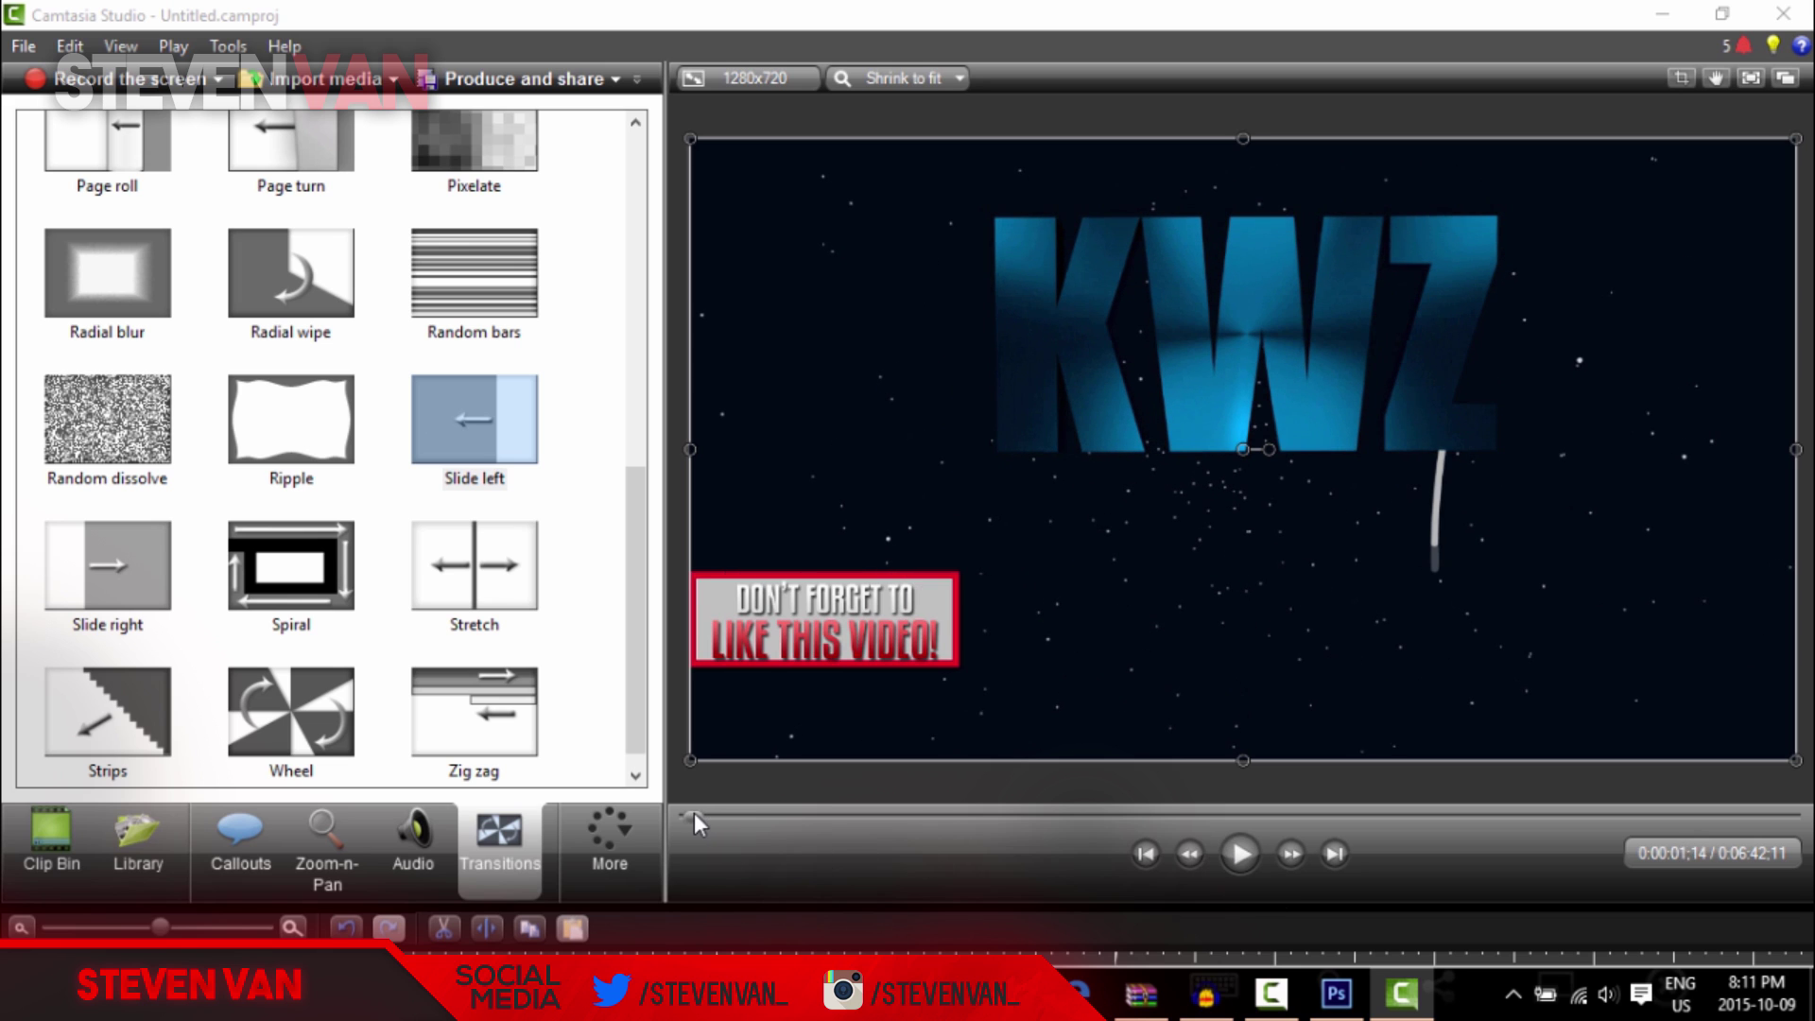
pyautogui.click(1252, 860)
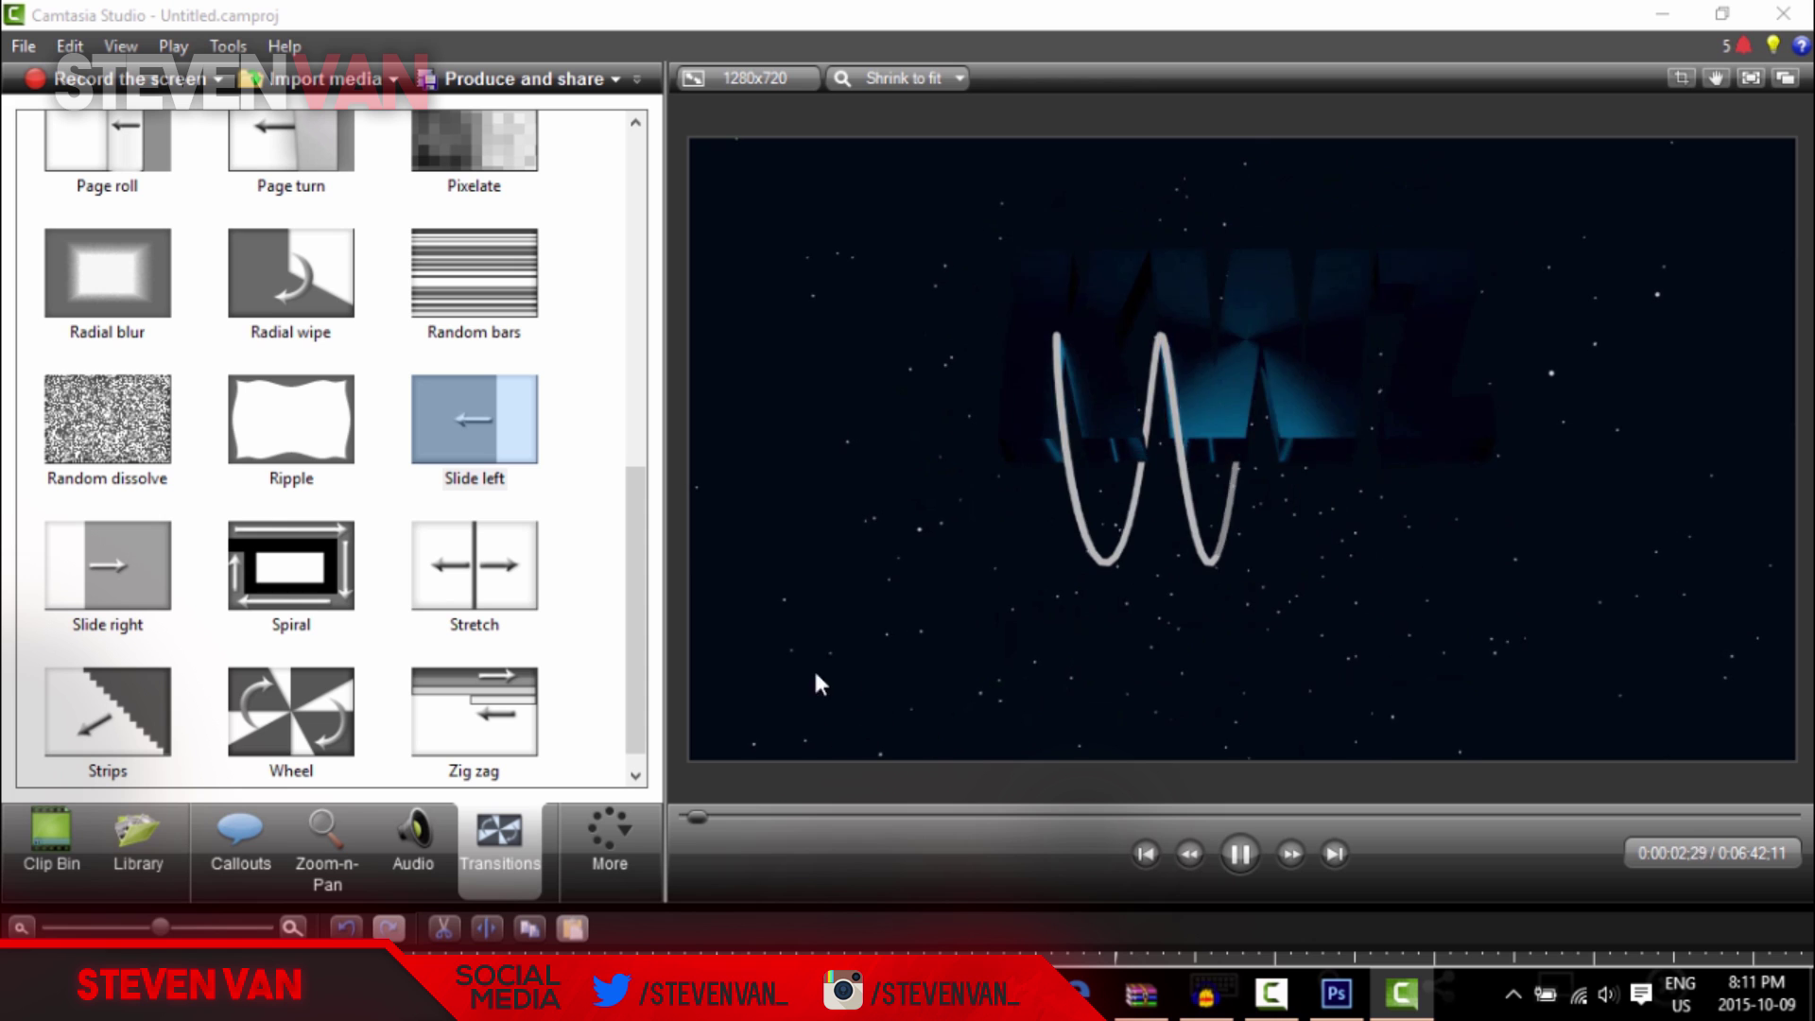